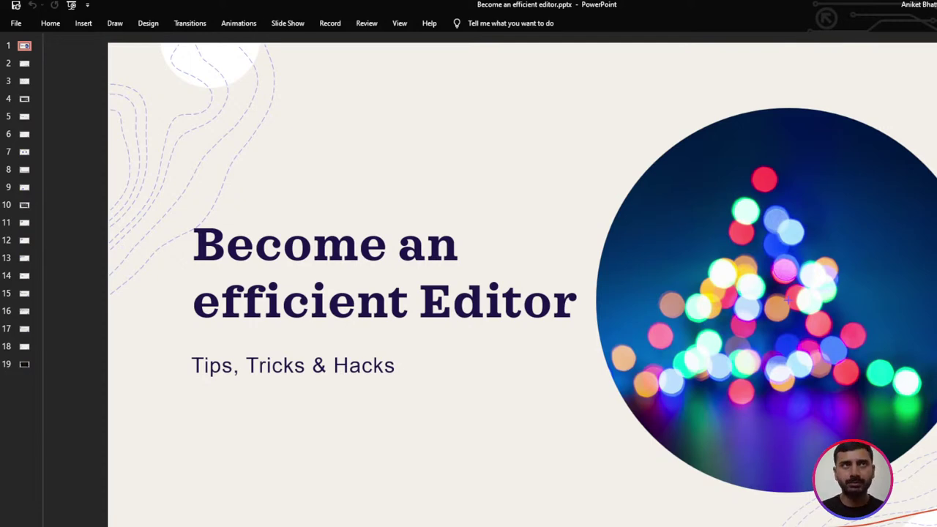
Switch to slide 2, 'Units of Editing', defining Shot, Moment, Scene, Sequence, Reel and Film.
{"action": "left_click", "coordinate": [24, 63]}
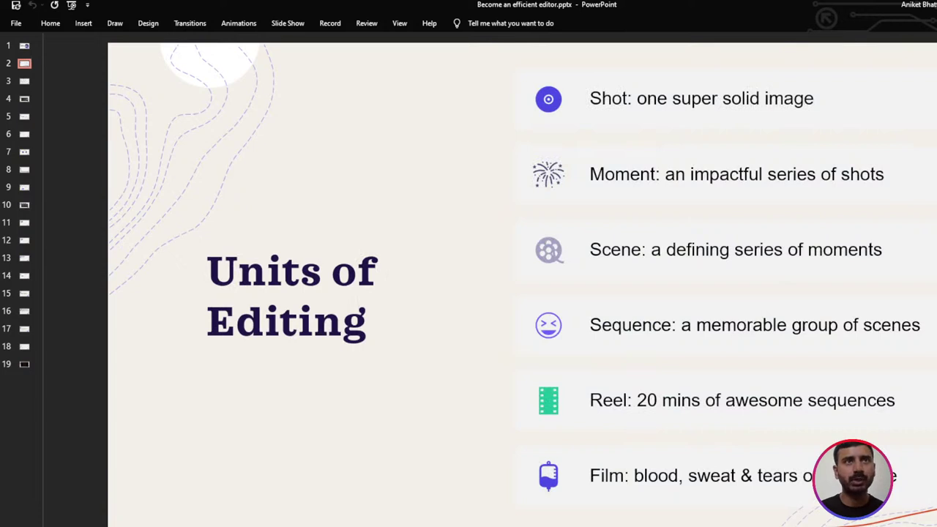
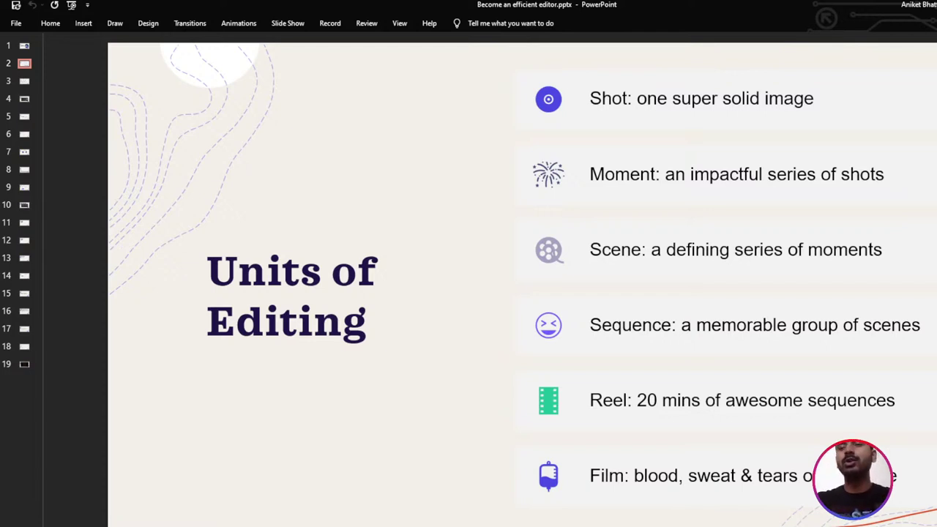
Select slide 3, 'Organization', to show its four bullets on folder structure and clip organization.
{"action": "left_click", "coordinate": [24, 80]}
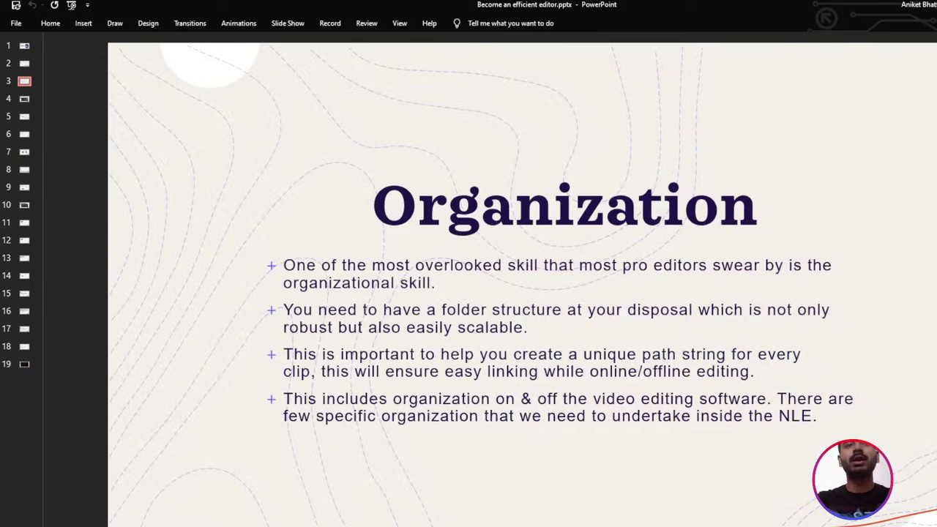
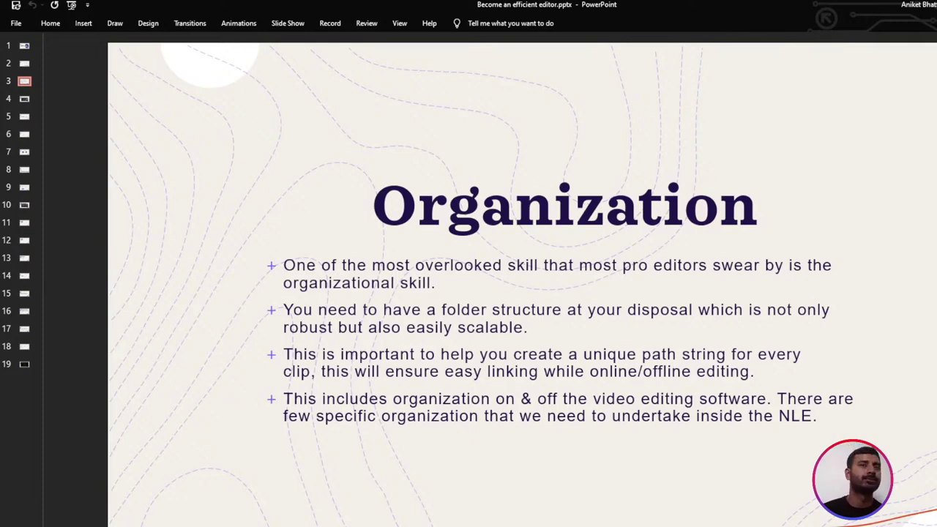
Advance from the Organization slide to slide 4, 'Levels in folder structure'.
{"action": "key", "text": "Down"}
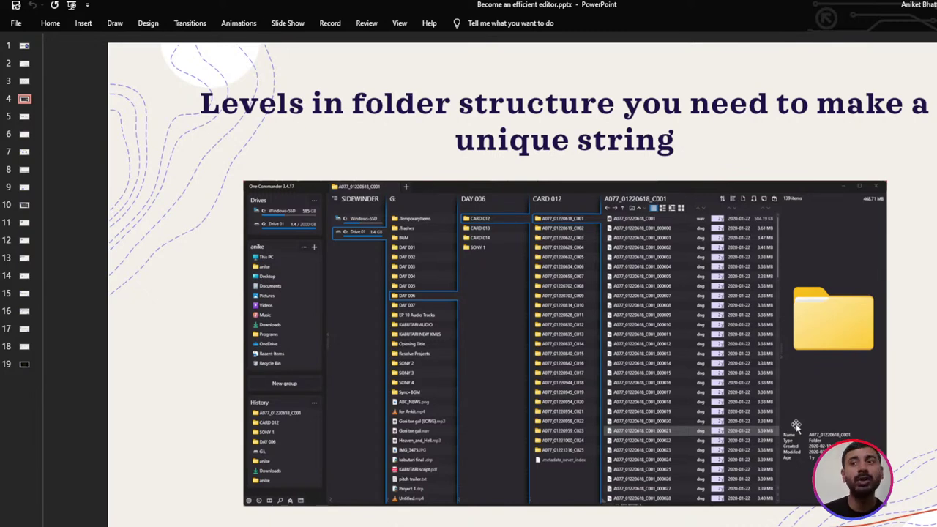
Advance from slide 4 to slide 5, 'Color Coding'.
{"action": "key", "text": "Down"}
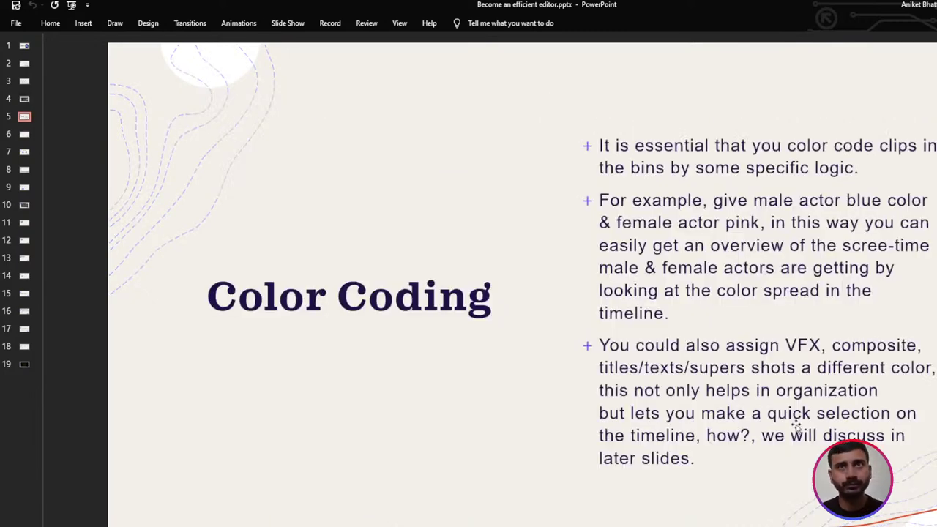
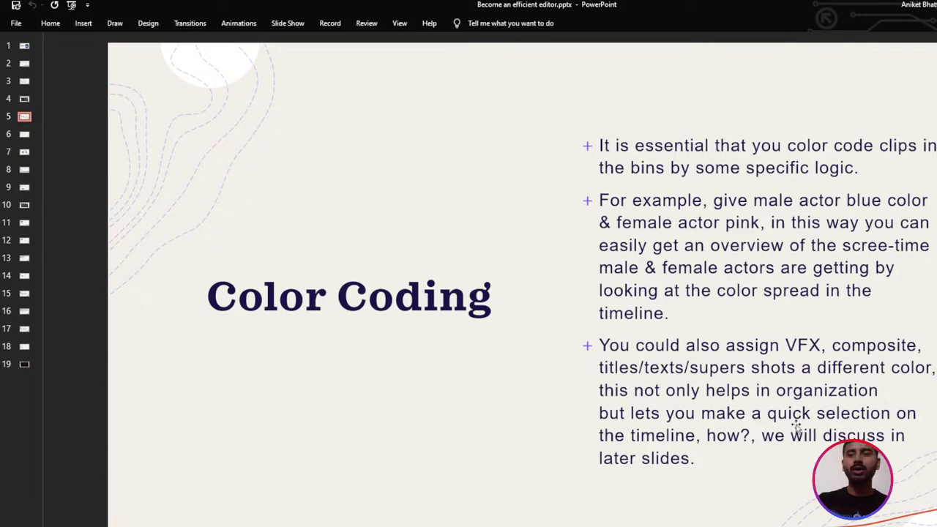
Advance from the Color Coding slide to slide 6, "Types of Edit", listing Trim through Rolling edit.
{"action": "scroll", "coordinate": [797, 423], "scroll_direction": "down", "scroll_amount": 1}
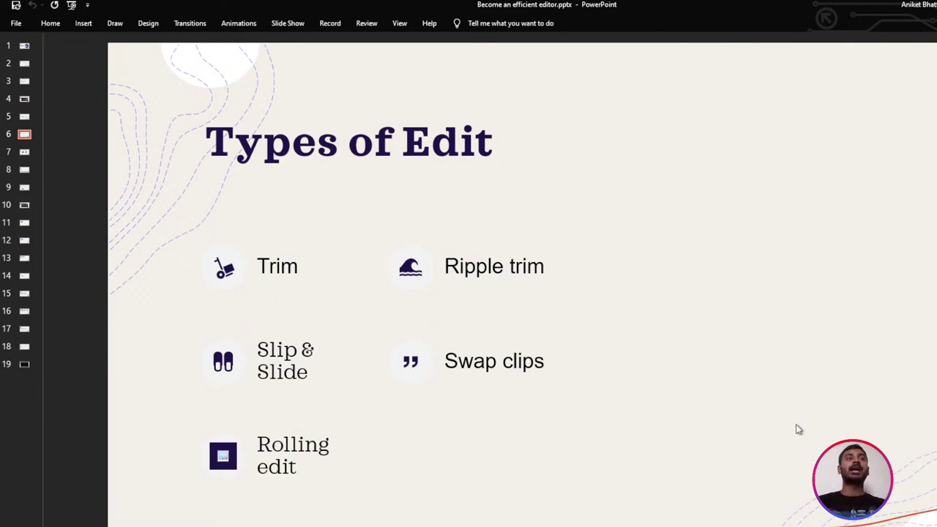
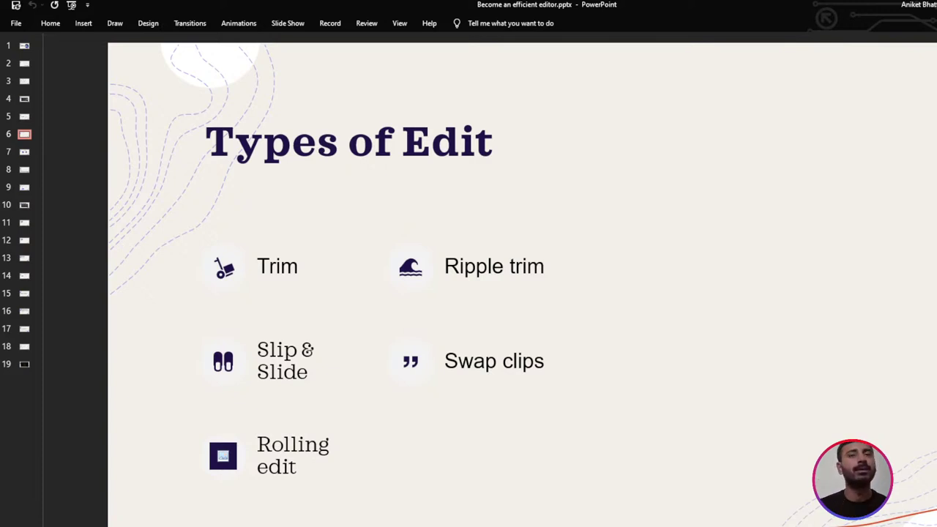
Show slide 7, 'Special Edits', which covers Extended Edit and Dynamic Trim.
{"action": "left_click", "coordinate": [24, 152]}
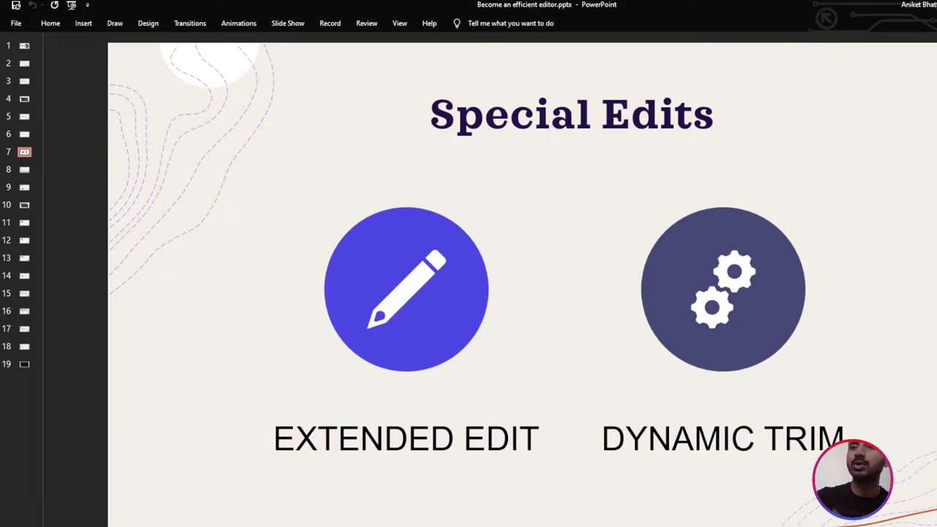
Return to slide 6, 'Types of Edit', in the presentation.
{"action": "left_click", "coordinate": [24, 134]}
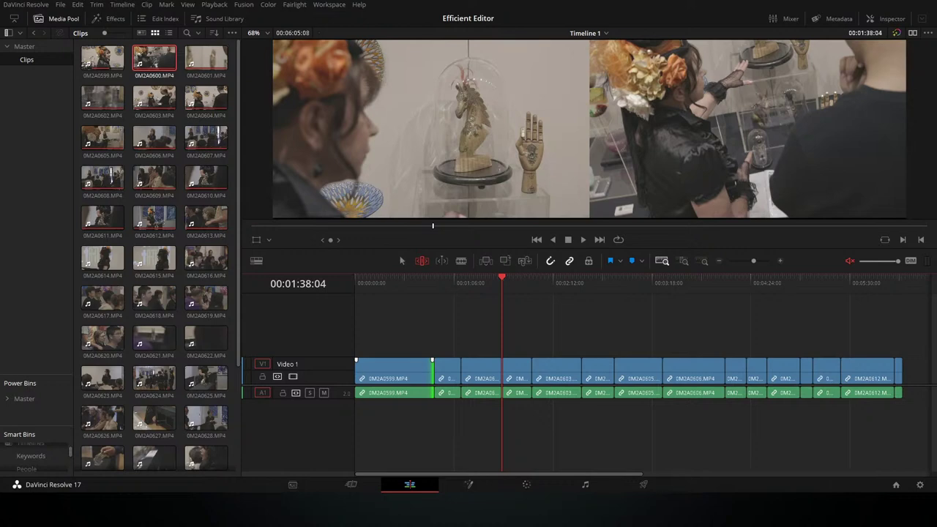
Hide the clip library and shorten 0M2A0599 from its end, opening a gap before 0M2A0600.
{"action": "left_click", "coordinate": [703, 262]}
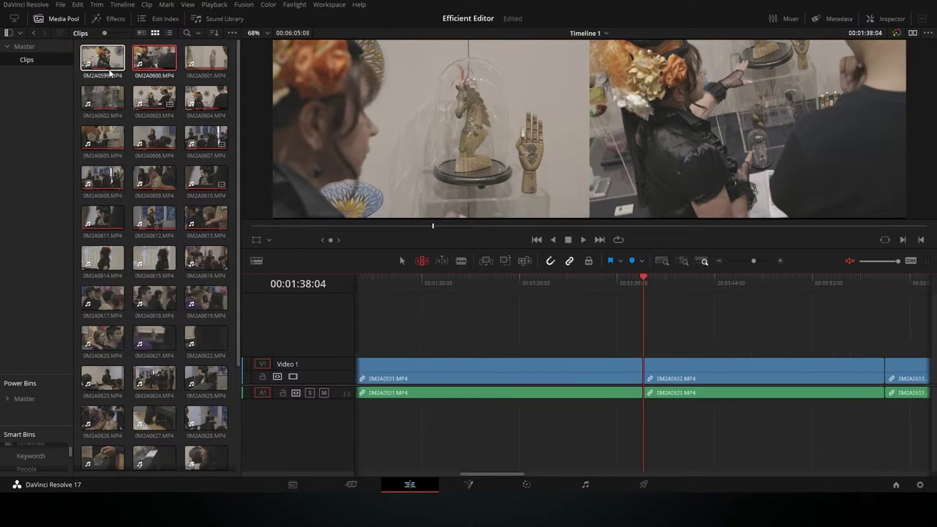
{"action": "left_click", "coordinate": [44, 18]}
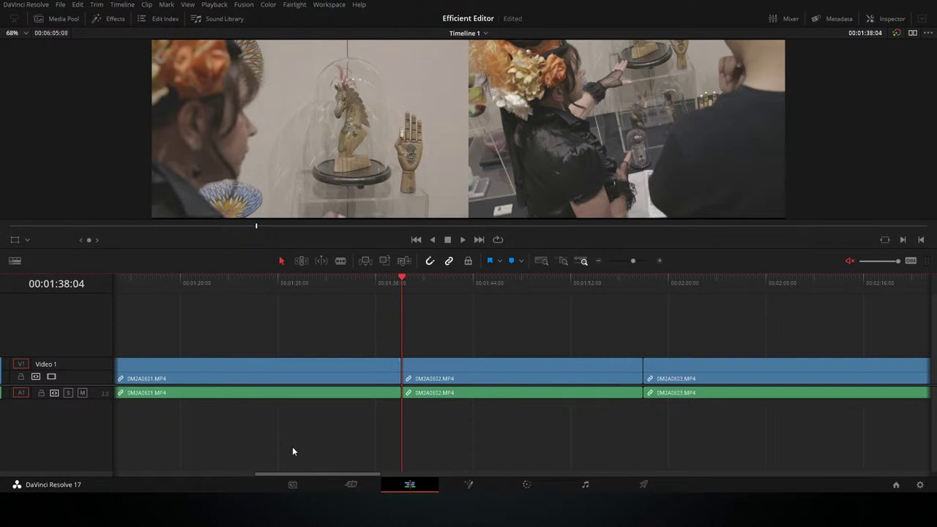
{"action": "left_click_drag", "start_coordinate": [289, 474], "coordinate": [133, 464]}
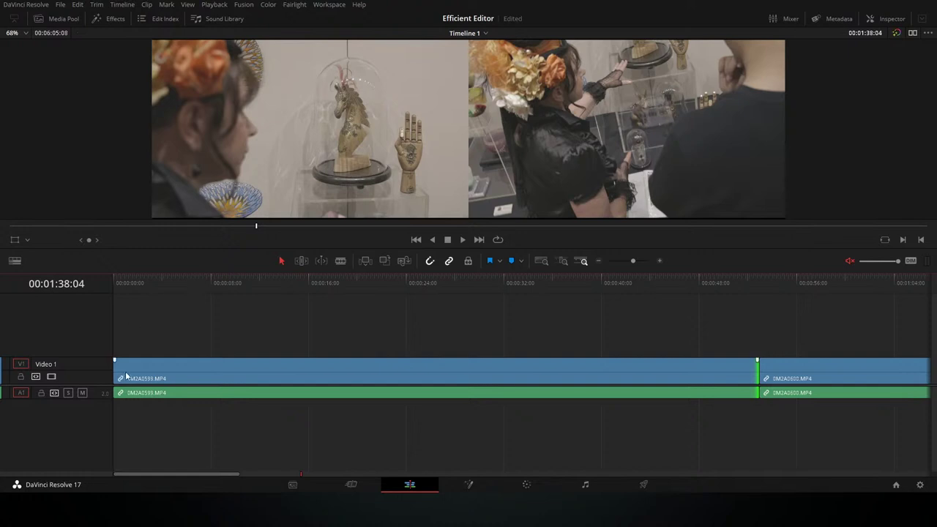
{"action": "left_click_drag", "start_coordinate": [119, 375], "coordinate": [216, 372]}
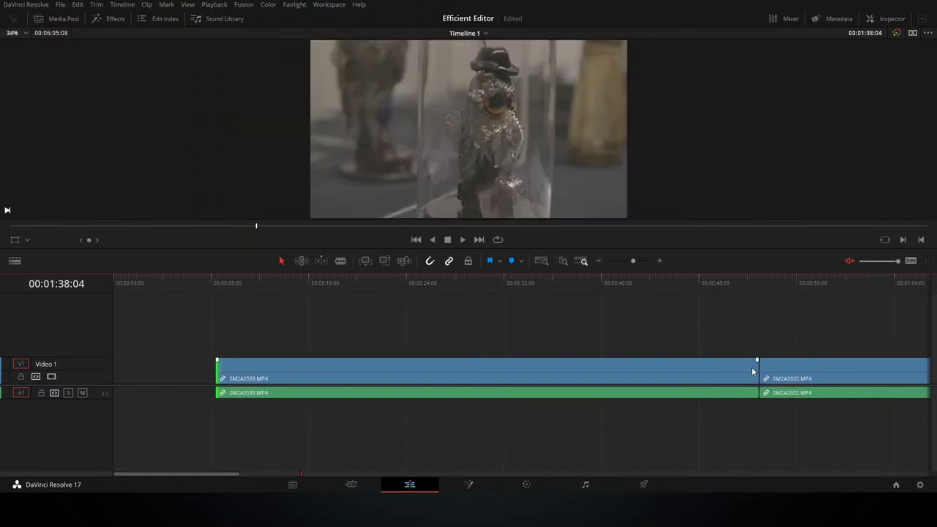
{"action": "left_click_drag", "start_coordinate": [757, 370], "coordinate": [505, 381]}
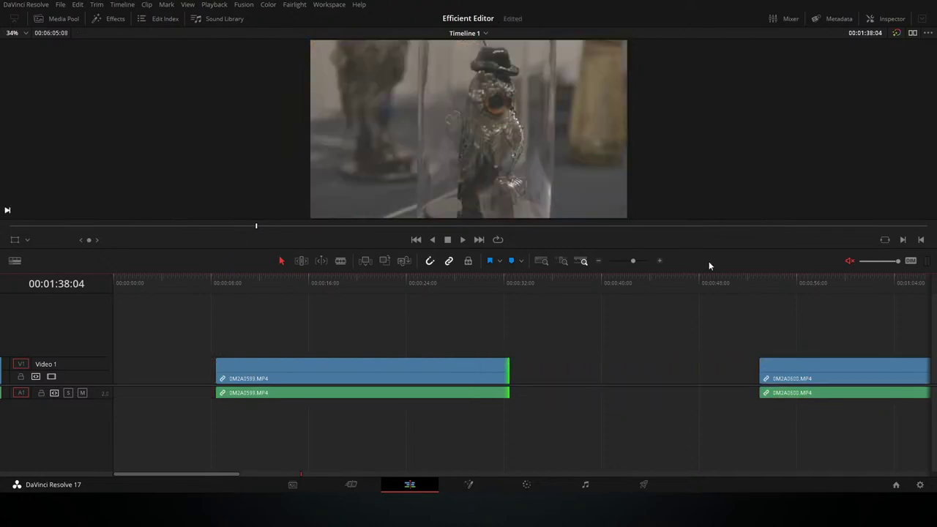
Zoom the timeline out and park the playhead at 00:00:25:05.
{"action": "left_click", "coordinate": [598, 262]}
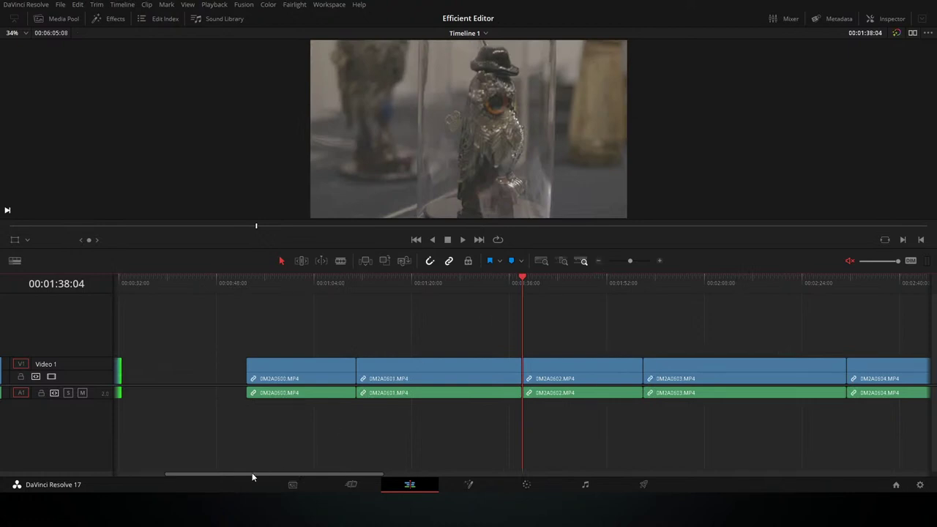
{"action": "left_click_drag", "start_coordinate": [253, 474], "coordinate": [165, 472]}
{"action": "left_click", "coordinate": [267, 282]}
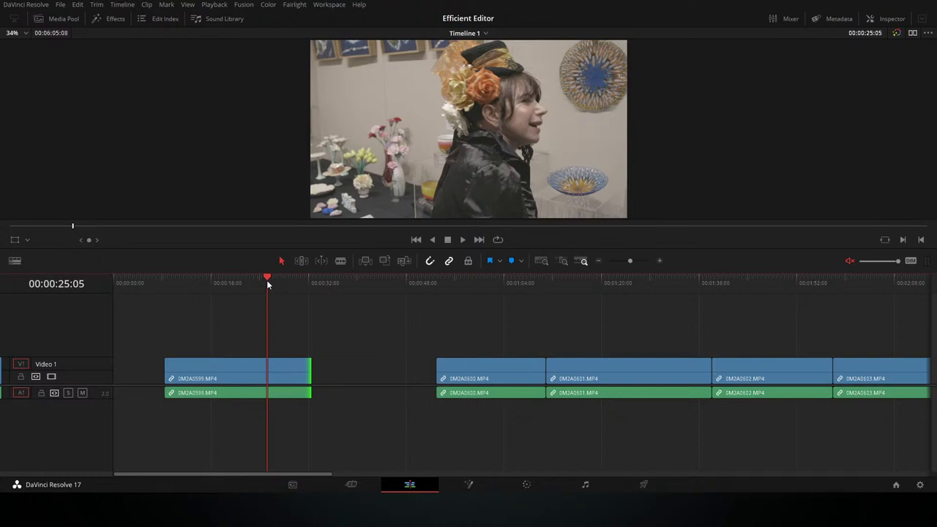
Extend 0M2A0599 to close the gap and reach the timeline start, selecting its end edit point.
{"action": "left_click_drag", "start_coordinate": [309, 370], "coordinate": [435, 370]}
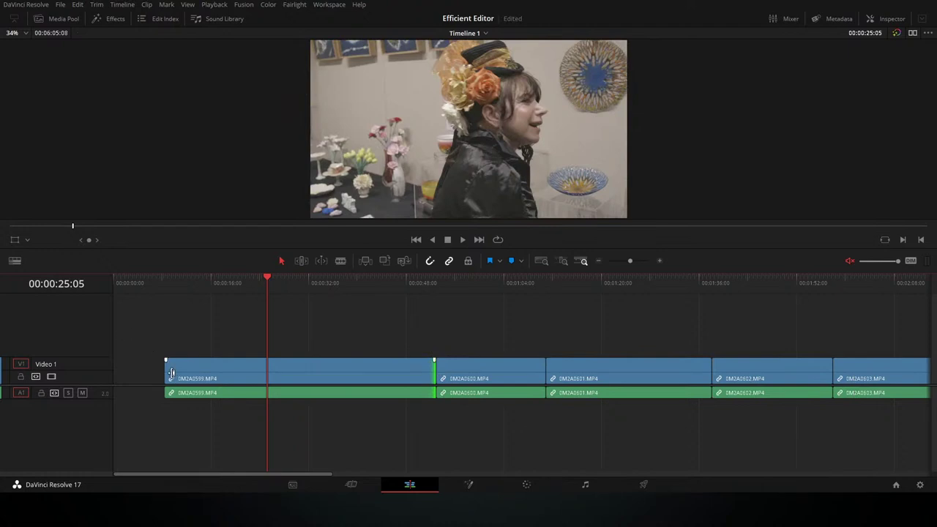
{"action": "left_click_drag", "start_coordinate": [173, 377], "coordinate": [102, 378]}
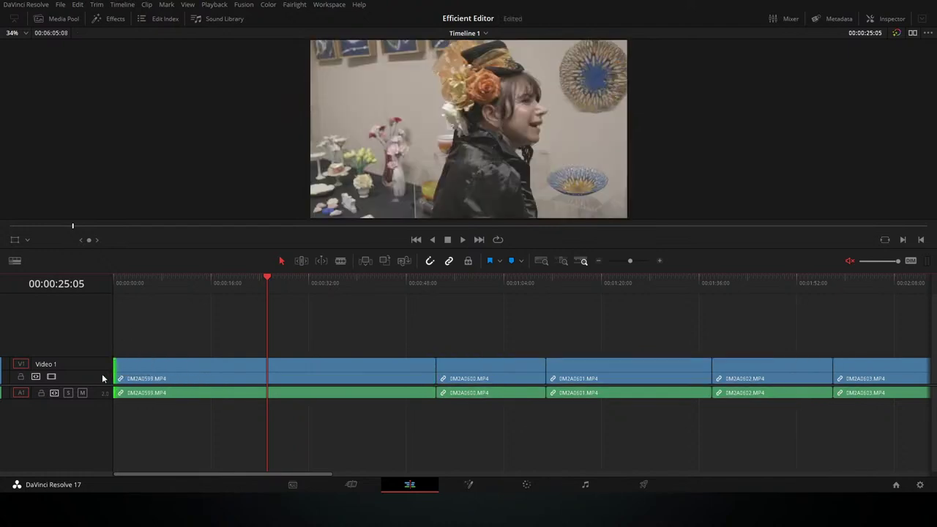
{"action": "left_click", "coordinate": [432, 375]}
Ripple-trim the end of 0M2A0599 in Trim Edit Mode so the following clips shift.
{"action": "key", "text": "t"}
{"action": "left_click_drag", "start_coordinate": [429, 374], "coordinate": [198, 361]}
{"action": "left_click_drag", "start_coordinate": [227, 366], "coordinate": [412, 370]}
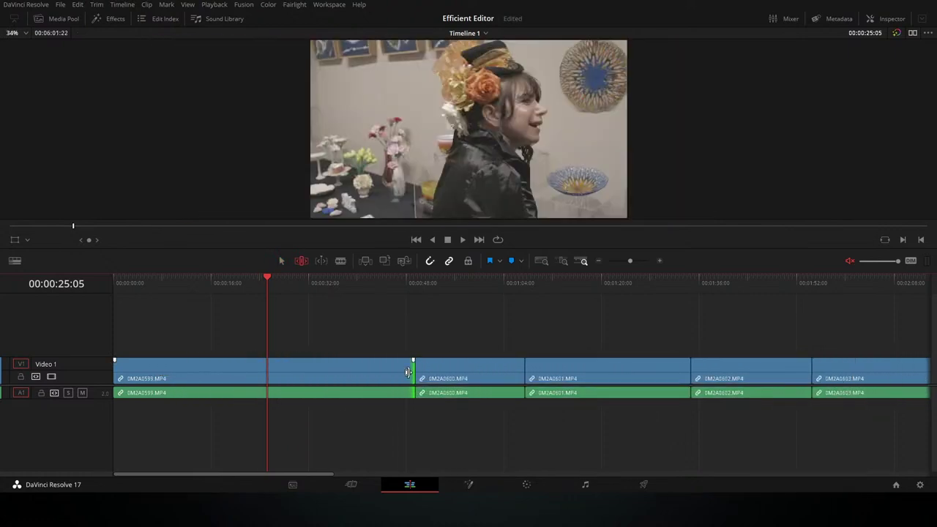
{"action": "left_click", "coordinate": [541, 260]}
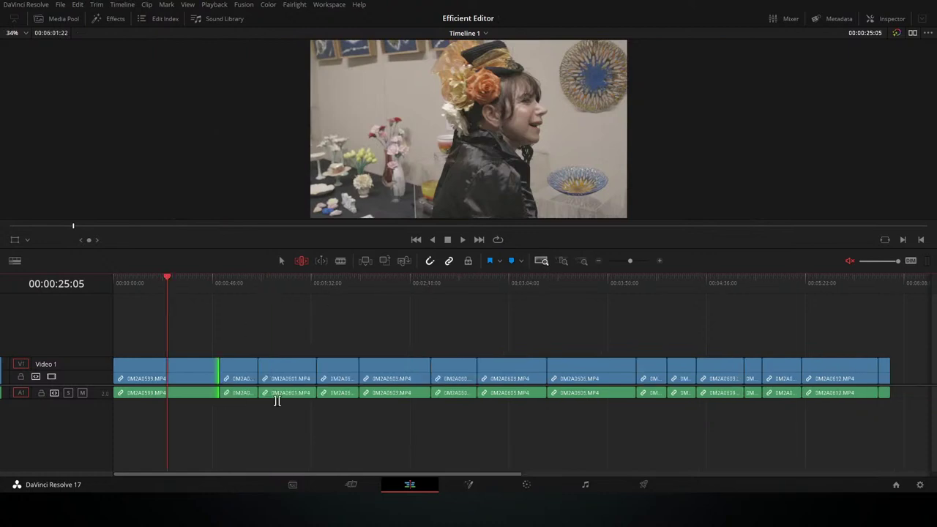
{"action": "left_click_drag", "start_coordinate": [214, 372], "coordinate": [261, 374]}
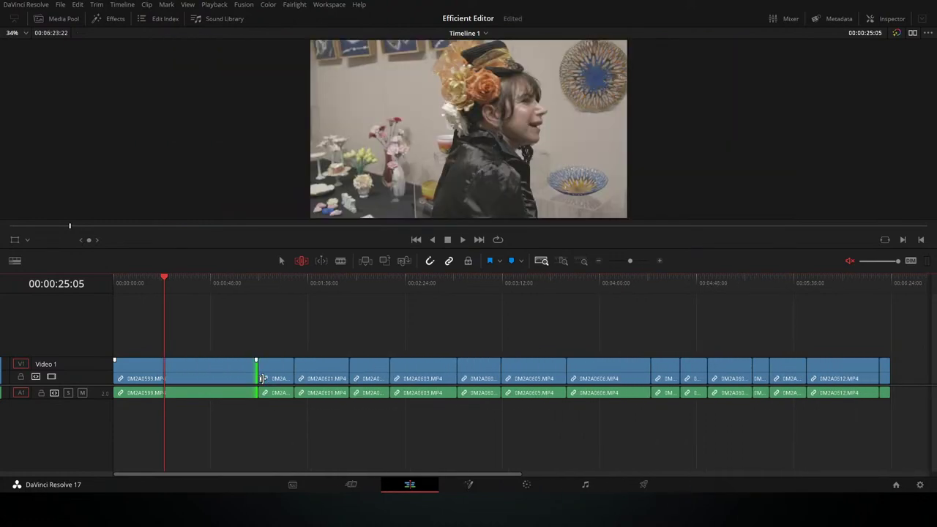
{"action": "key", "text": "ctrl+s"}
Lift 0M2A0601, 0M2A0612 and 0M2A0606 onto Video 2 and 0M2A0603 onto Video 3.
{"action": "key", "text": "a"}
{"action": "left_click_drag", "start_coordinate": [314, 383], "coordinate": [316, 351]}
{"action": "left_click_drag", "start_coordinate": [414, 367], "coordinate": [422, 315]}
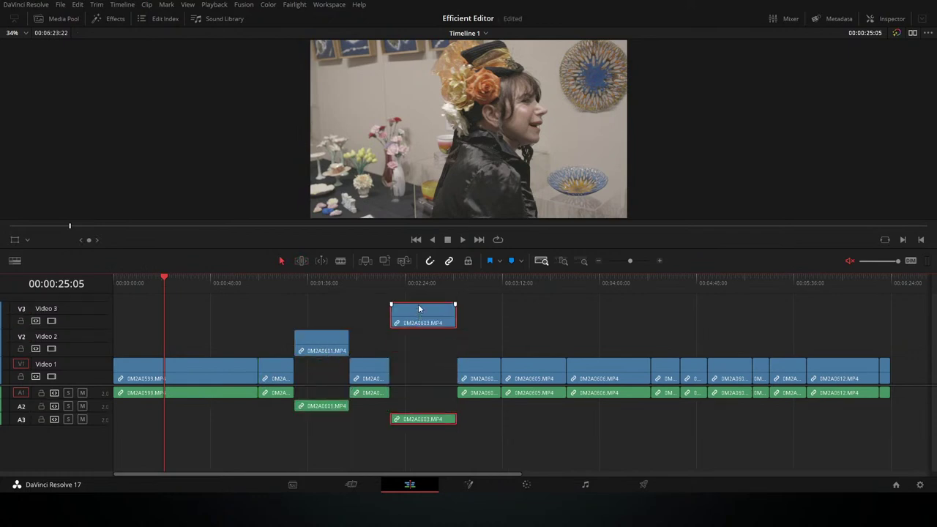
{"action": "left_click_drag", "start_coordinate": [831, 377], "coordinate": [831, 349]}
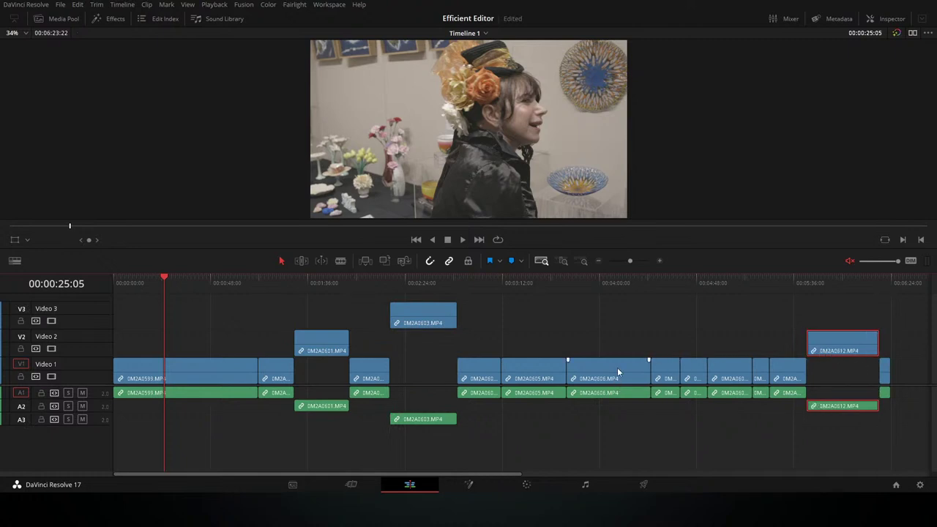
{"action": "left_click_drag", "start_coordinate": [617, 372], "coordinate": [579, 339]}
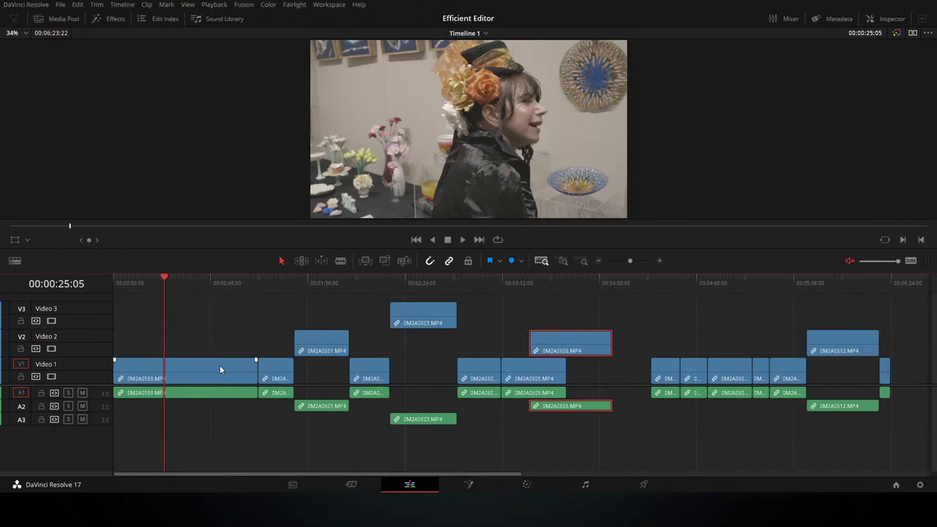
Ripple-trim 0M2A0599's end in Trim Edit Mode, ending 13:12 earlier.
{"action": "left_click", "coordinate": [253, 374]}
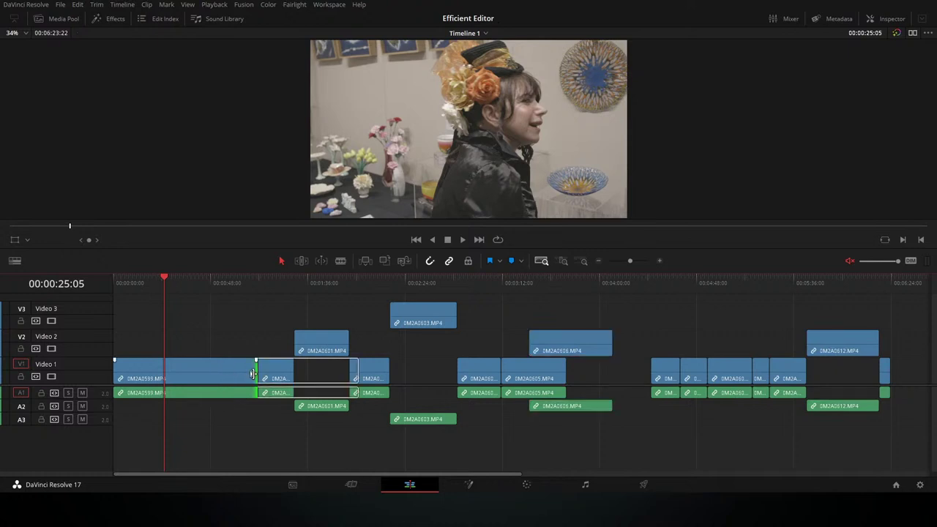
{"action": "left_click_drag", "start_coordinate": [254, 374], "coordinate": [201, 372]}
{"action": "key", "text": "ctrl+z"}
{"action": "key", "text": "t"}
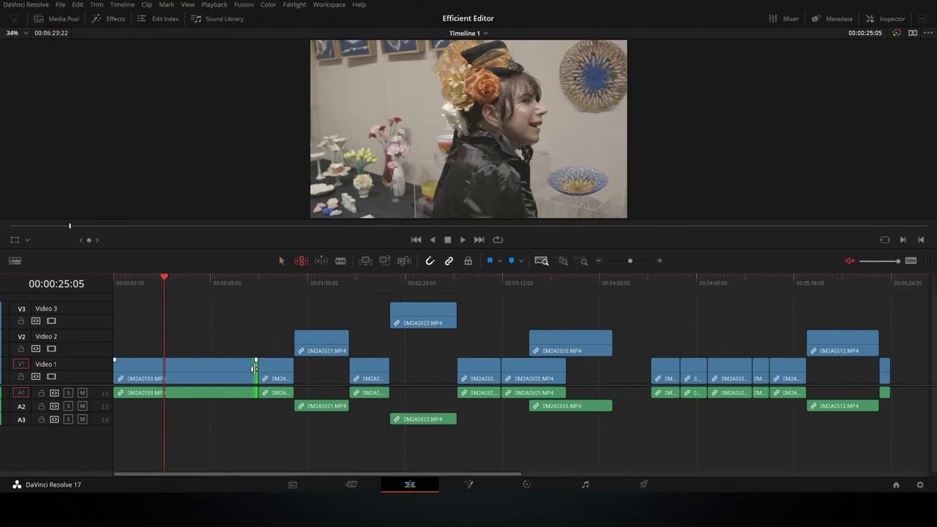
{"action": "left_click_drag", "start_coordinate": [254, 369], "coordinate": [241, 384]}
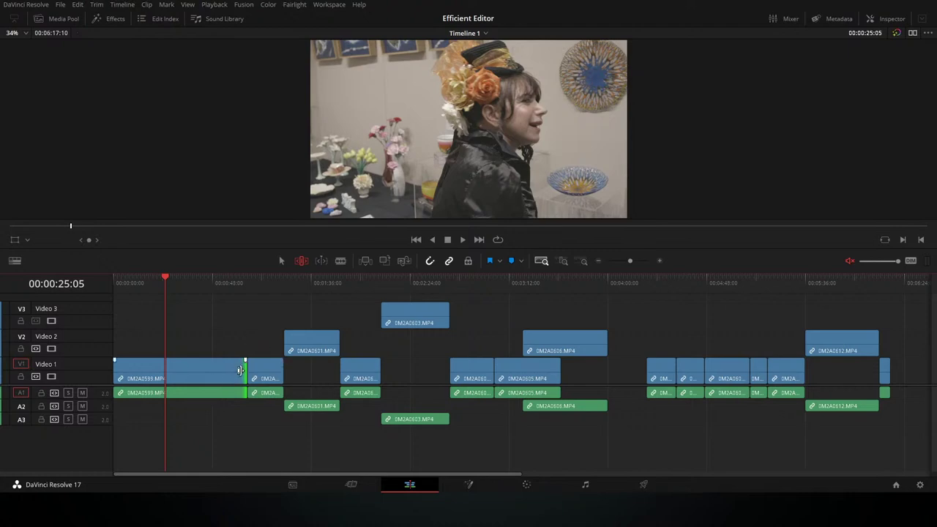
{"action": "mouse_move", "coordinate": [245, 371]}
{"action": "left_mouse_down"}
{"action": "mouse_move", "coordinate": [157, 371]}
{"action": "mouse_move", "coordinate": [360, 379]}
{"action": "mouse_move", "coordinate": [208, 379]}
{"action": "mouse_move", "coordinate": [298, 383]}
{"action": "mouse_move", "coordinate": [245, 385]}
{"action": "left_mouse_up"}
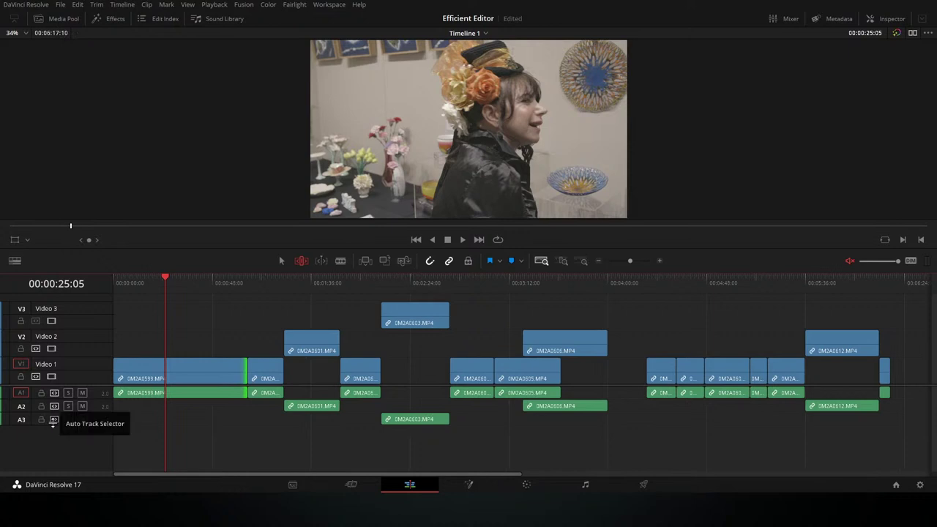
Exclude A3 from trims, ripple-trim 0M2A0599 back and forth, then undo to restore Video 1.
{"action": "left_click", "coordinate": [53, 421]}
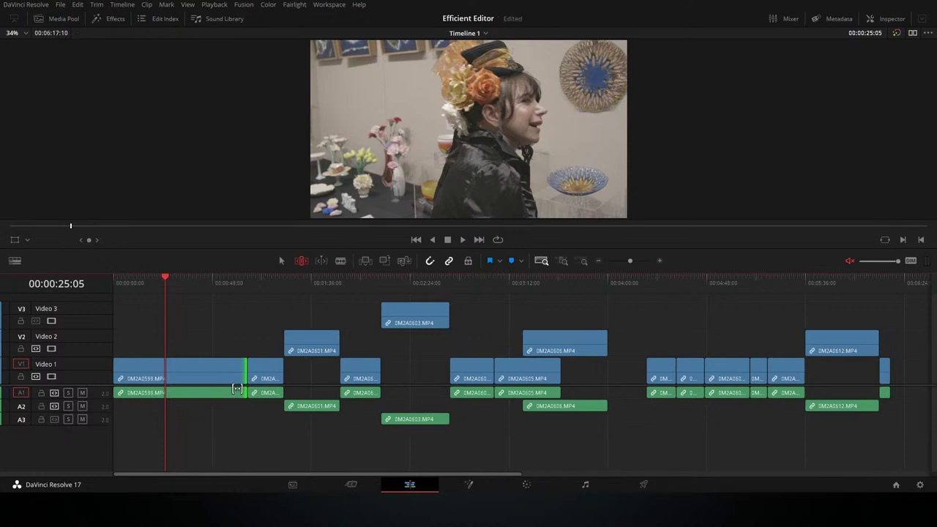
{"action": "left_click_drag", "start_coordinate": [239, 371], "coordinate": [209, 394]}
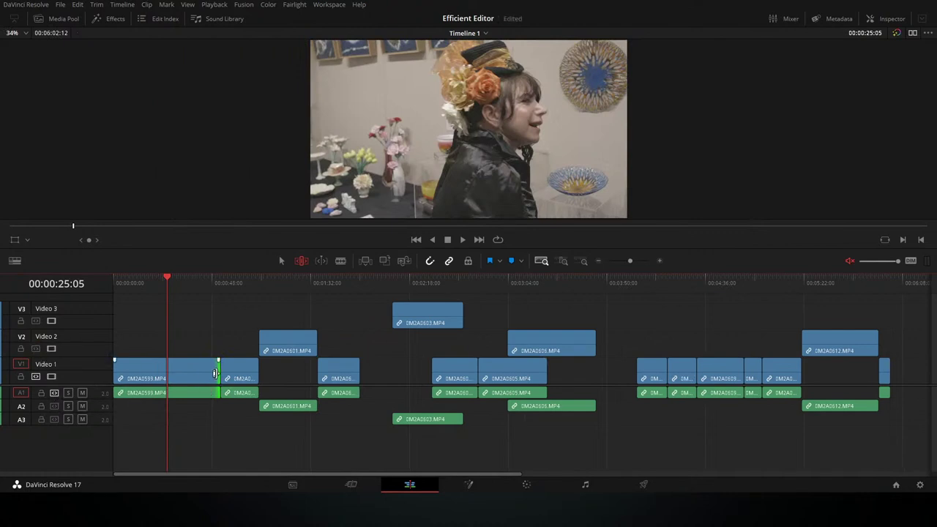
{"action": "left_click", "coordinate": [215, 374]}
{"action": "left_click_drag", "start_coordinate": [215, 374], "coordinate": [185, 374]}
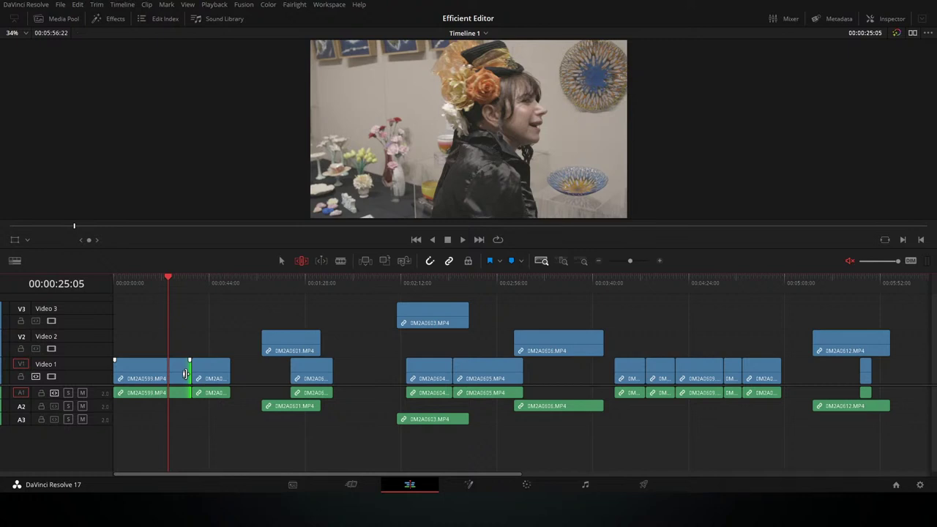
{"action": "left_click", "coordinate": [405, 260]}
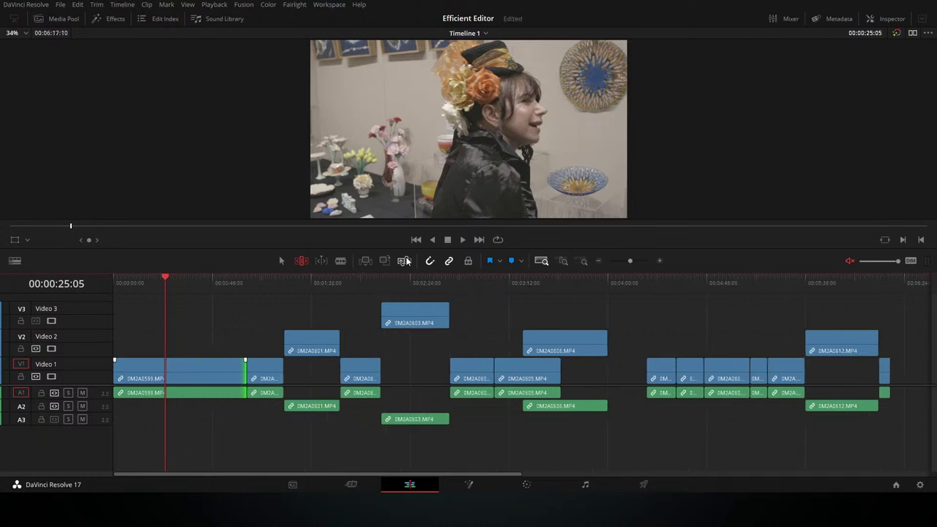
{"action": "left_click", "coordinate": [405, 261]}
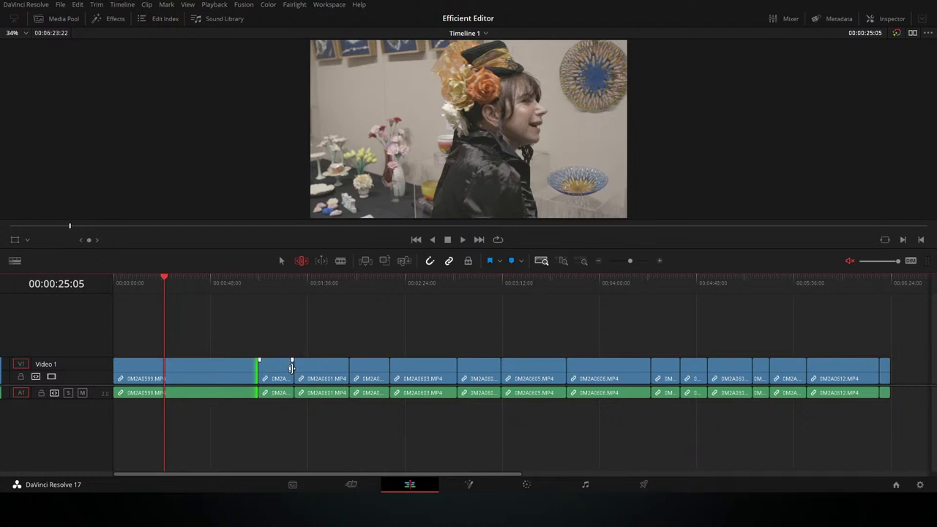
Return to Selection mode and move the playhead to 00:02:33:06.
{"action": "key", "text": "a"}
{"action": "left_click", "coordinate": [425, 279]}
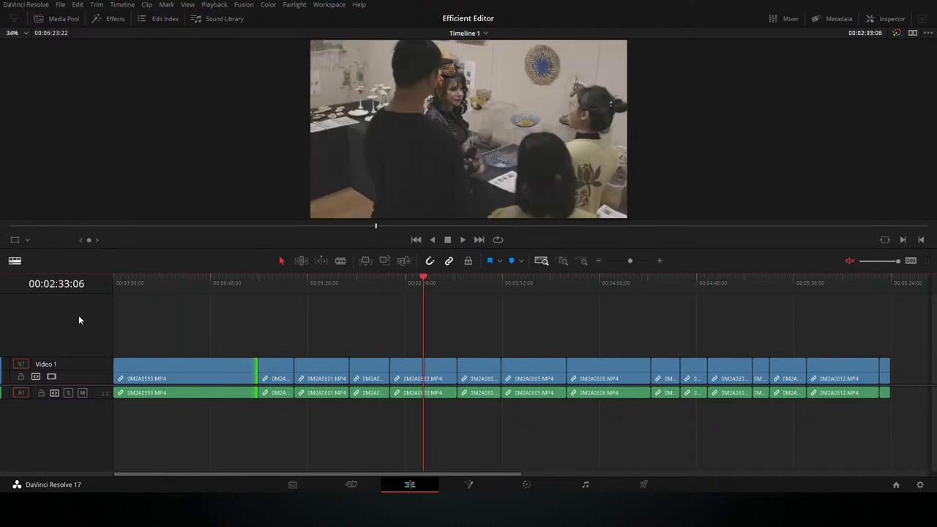
{"action": "left_click", "coordinate": [208, 315]}
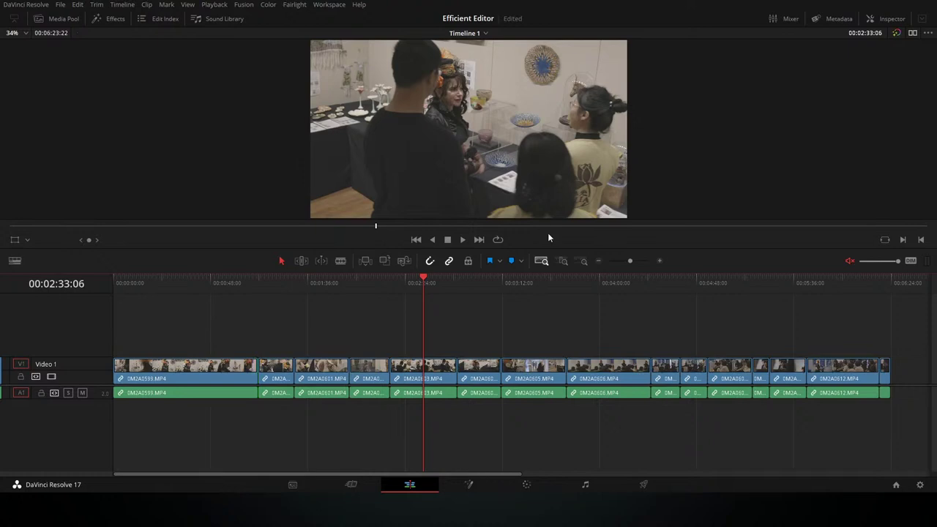
Zoom in, play from 00:02:16:13, park at 00:02:38:02 and show dual viewers.
{"action": "left_click", "coordinate": [583, 261]}
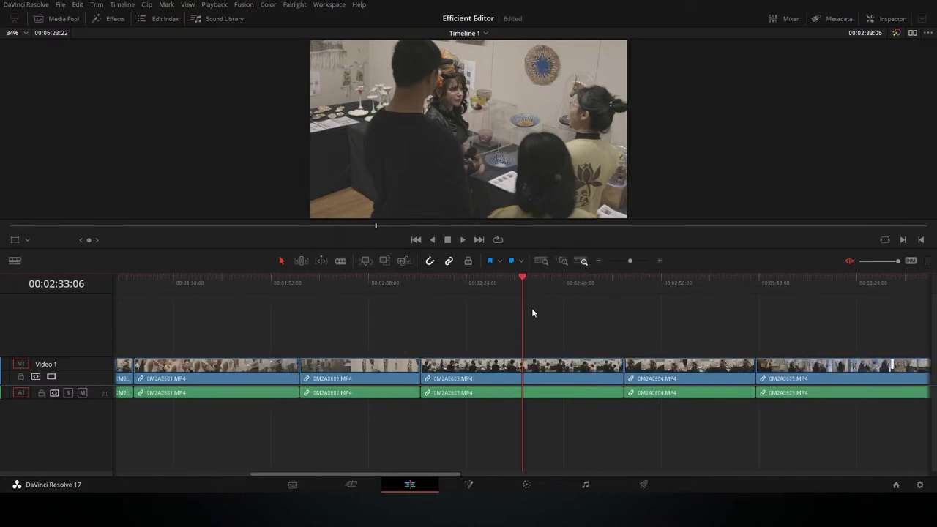
{"action": "left_click_drag", "start_coordinate": [519, 279], "coordinate": [422, 285]}
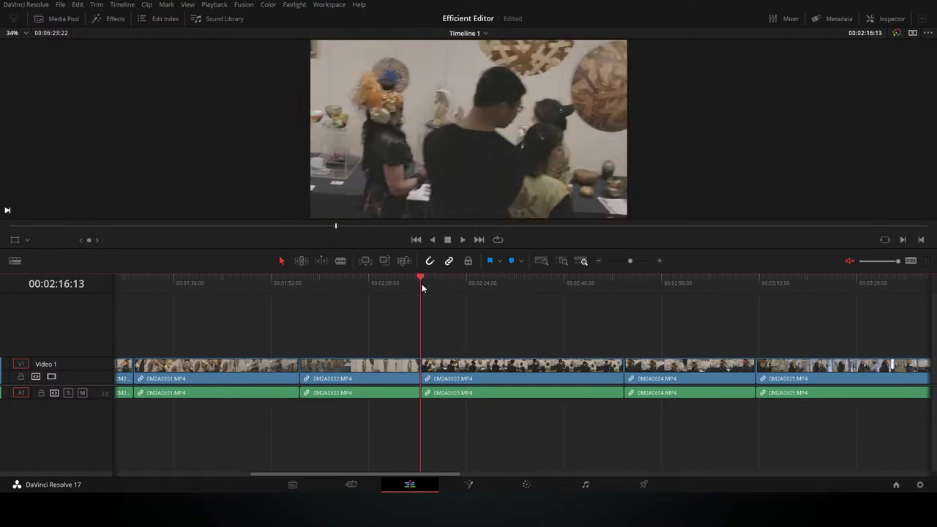
{"action": "key", "text": "space"}
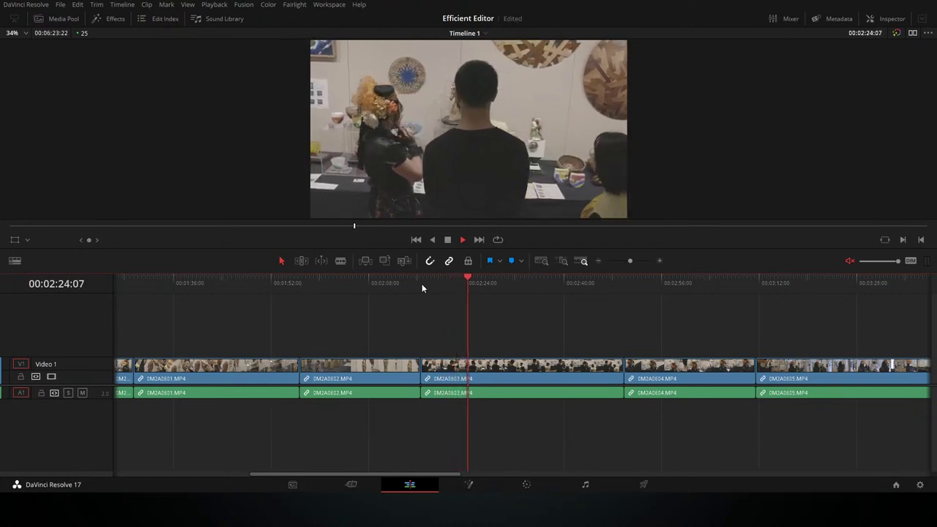
{"action": "key", "text": "space"}
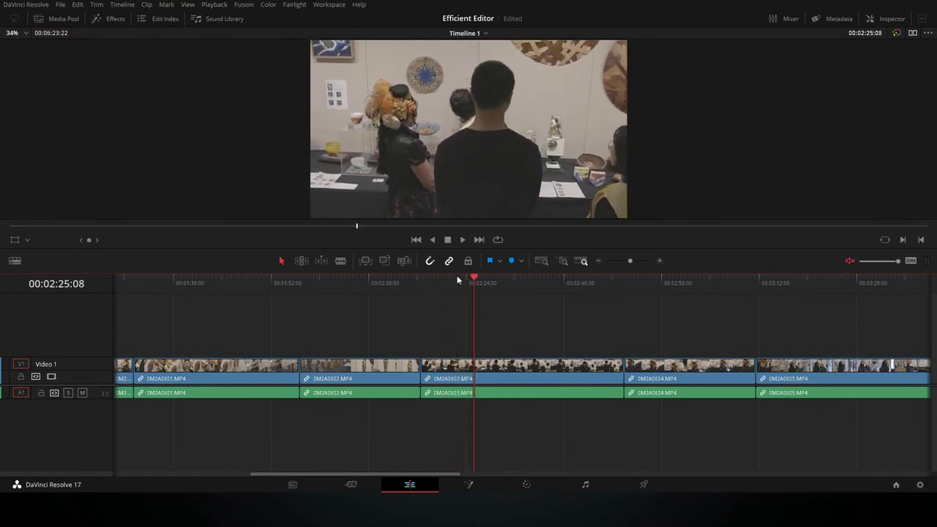
{"action": "left_click_drag", "start_coordinate": [475, 278], "coordinate": [552, 296]}
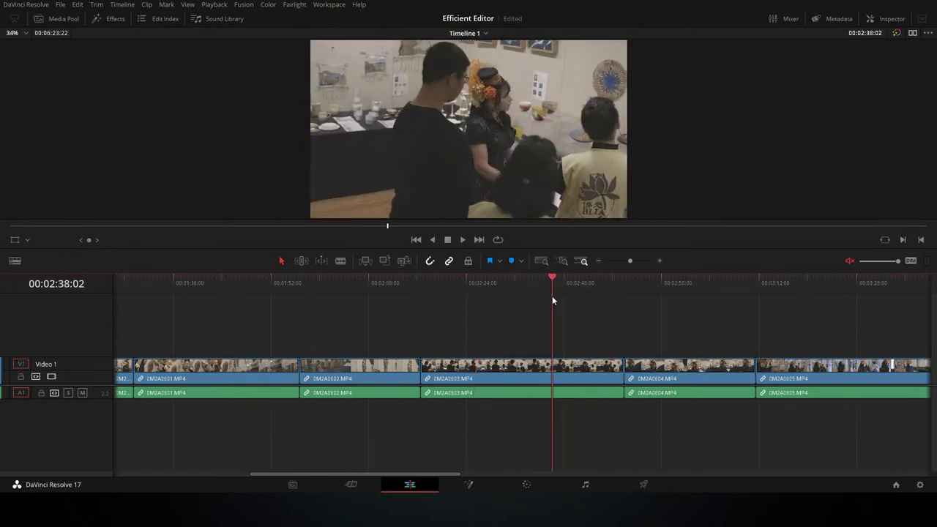
{"action": "left_click", "coordinate": [914, 32]}
Load 0M2A0603 in the source viewer, scrub it, delete it from the timeline, then undo.
{"action": "double_click", "coordinate": [499, 373]}
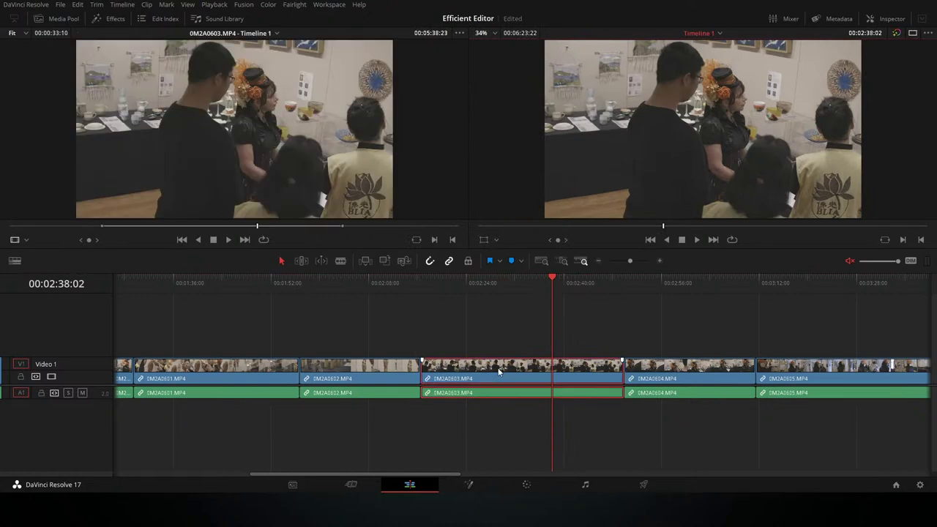
{"action": "left_click_drag", "start_coordinate": [40, 226], "coordinate": [428, 232]}
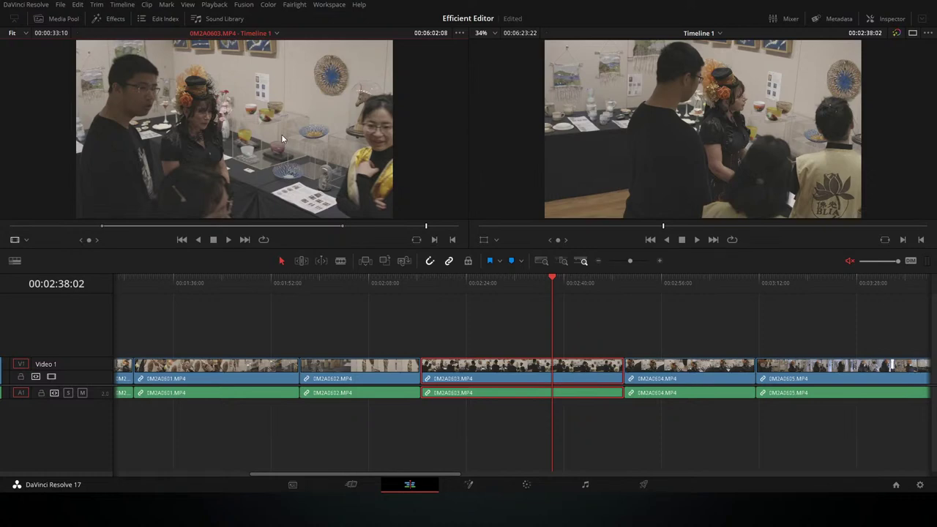
{"action": "left_click", "coordinate": [487, 372]}
{"action": "key", "text": "BackSpace"}
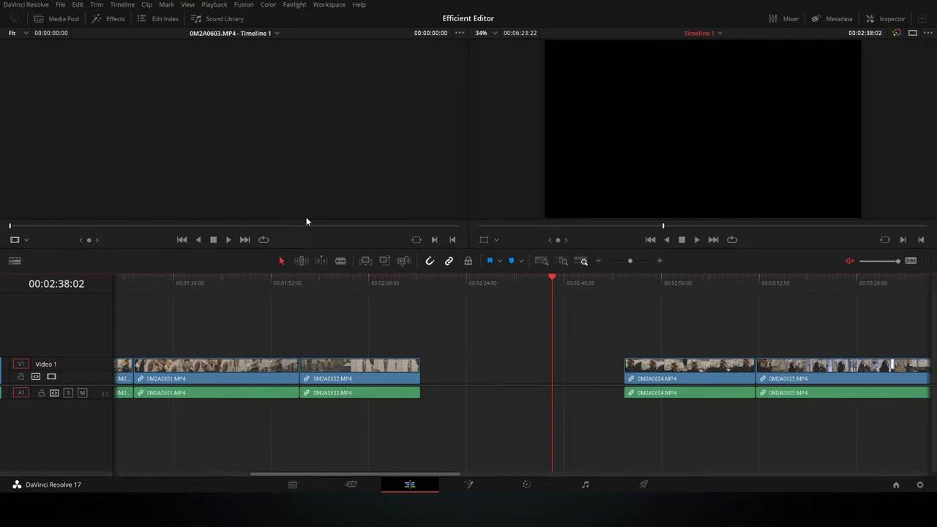
{"action": "key", "text": "ctrl+z"}
Open the Media Pool, load 0M2A0603 into the source viewer and delete it from the timeline.
{"action": "left_click", "coordinate": [63, 20]}
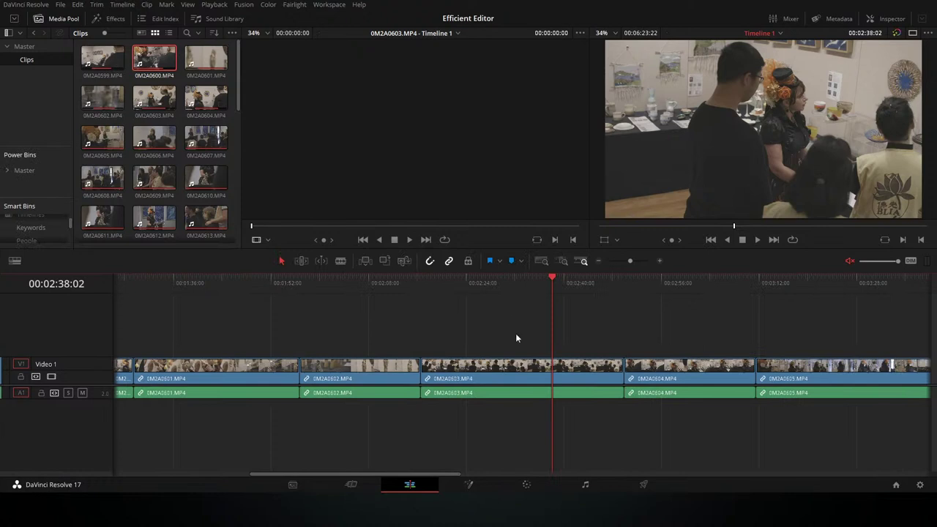
{"action": "left_click", "coordinate": [511, 368]}
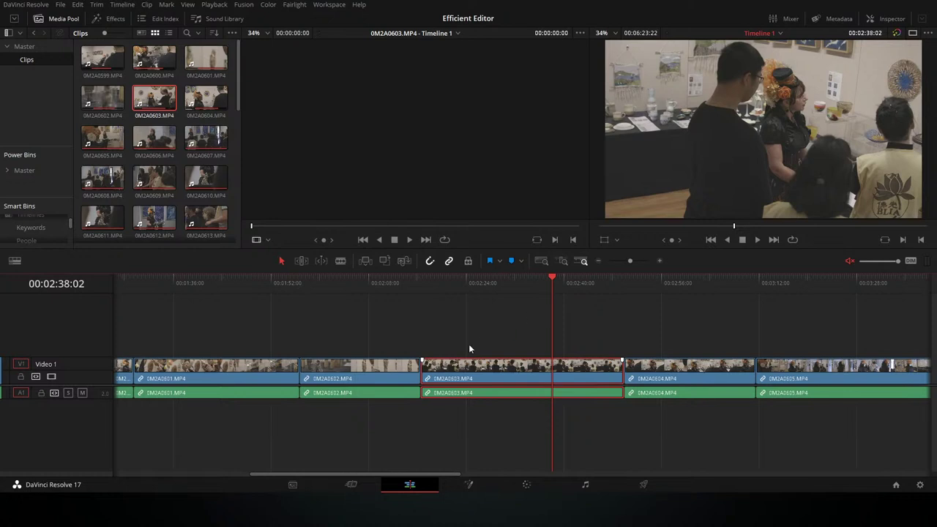
{"action": "double_click", "coordinate": [146, 96]}
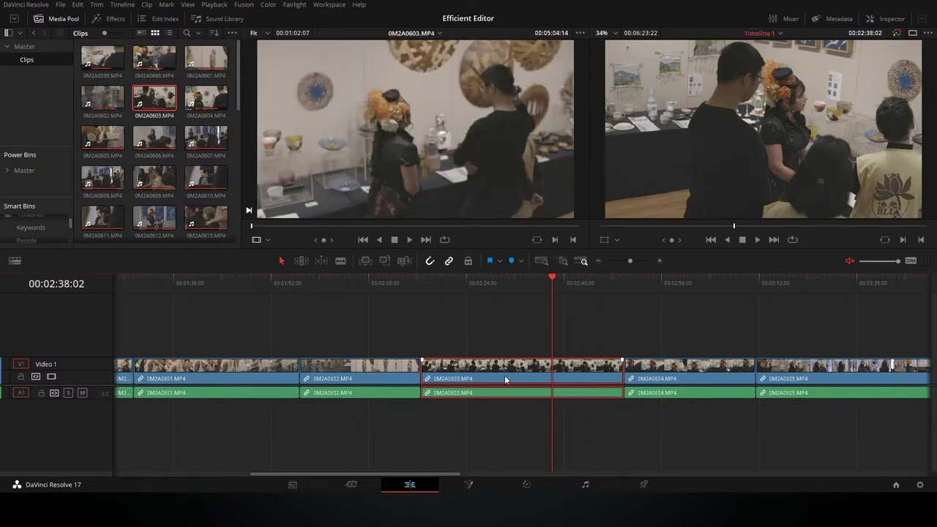
{"action": "key", "text": "BackSpace"}
Mark an In/Out range ending 00:06:02:00 in 0M2A0603 and place it into the timeline gap.
{"action": "left_click_drag", "start_coordinate": [480, 225], "coordinate": [553, 226]}
{"action": "key", "text": "i"}
{"action": "key", "text": "o"}
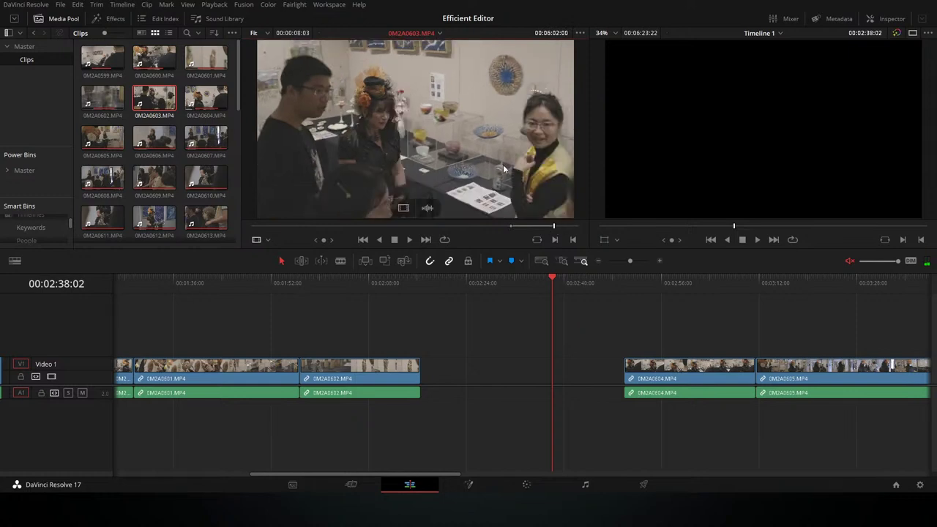
{"action": "left_click_drag", "start_coordinate": [503, 169], "coordinate": [422, 389]}
{"action": "left_click_drag", "start_coordinate": [468, 370], "coordinate": [428, 377]}
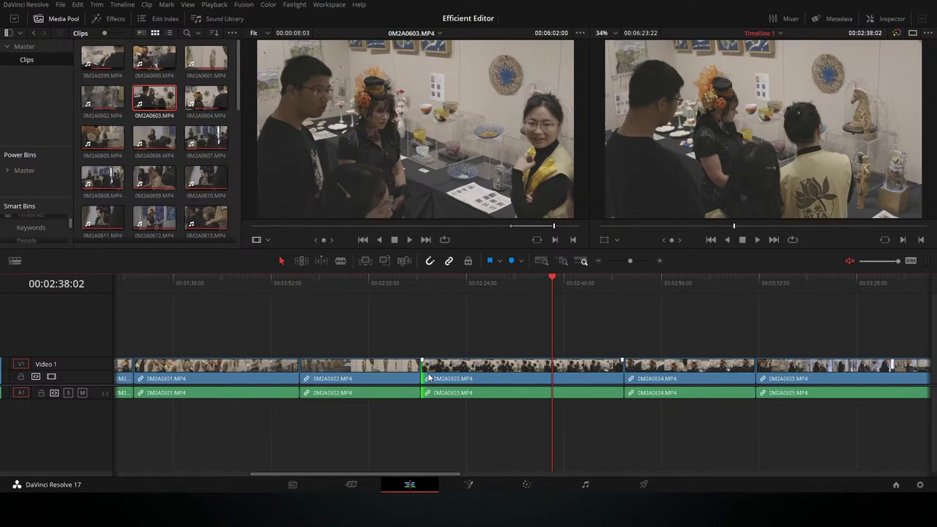
Delete and restore the inserted 0M2A0603, then return to a single timeline viewer.
{"action": "left_click", "coordinate": [428, 376]}
{"action": "key", "text": "Delete"}
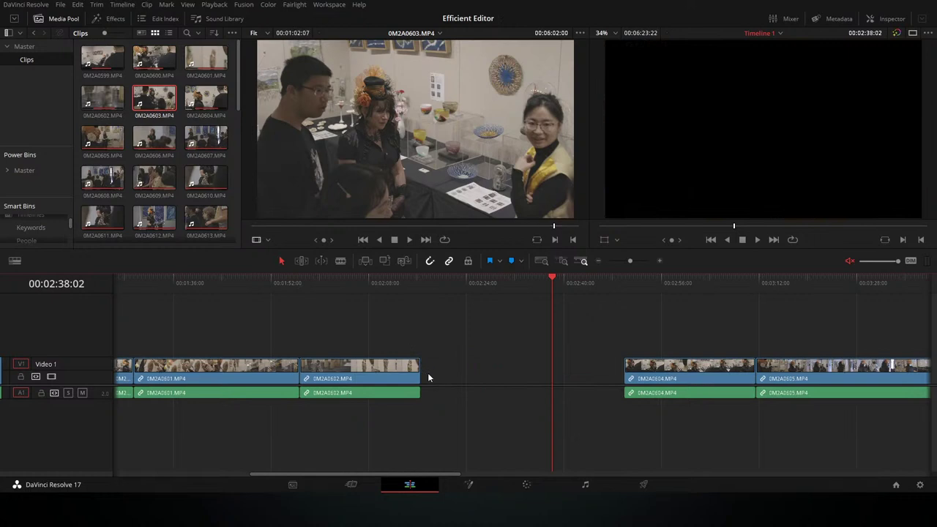
{"action": "key", "text": "ctrl+z"}
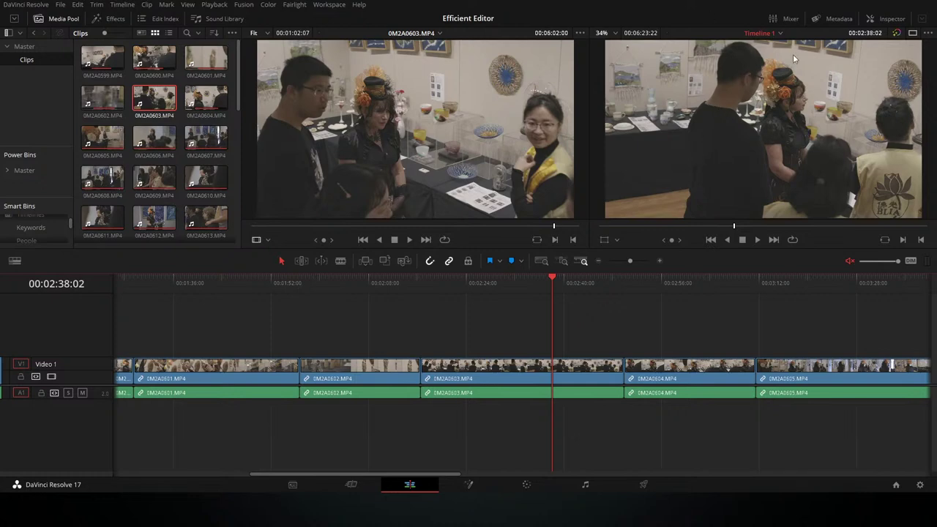
{"action": "left_click", "coordinate": [912, 34]}
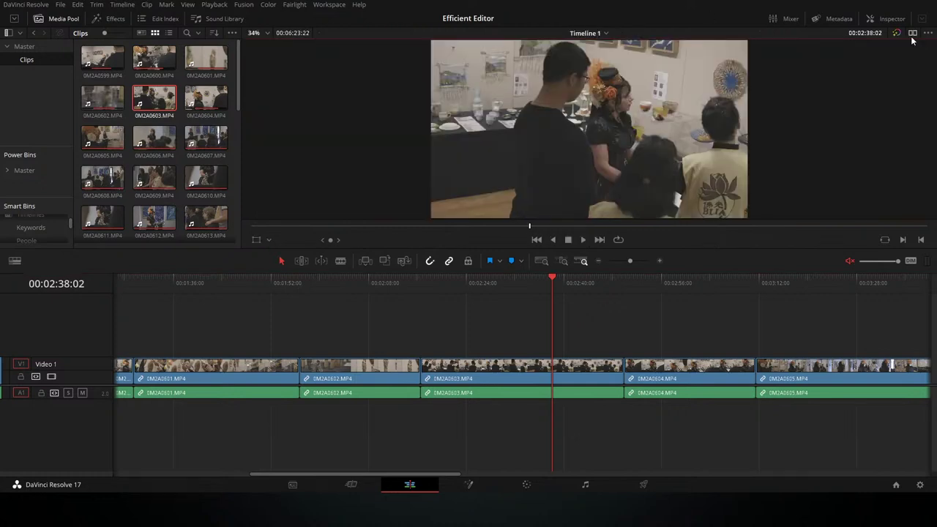
Select 0M2A0603 and, in Trim Edit mode, trim it 12:20 then slip its footage back 09:19.
{"action": "left_click", "coordinate": [513, 364]}
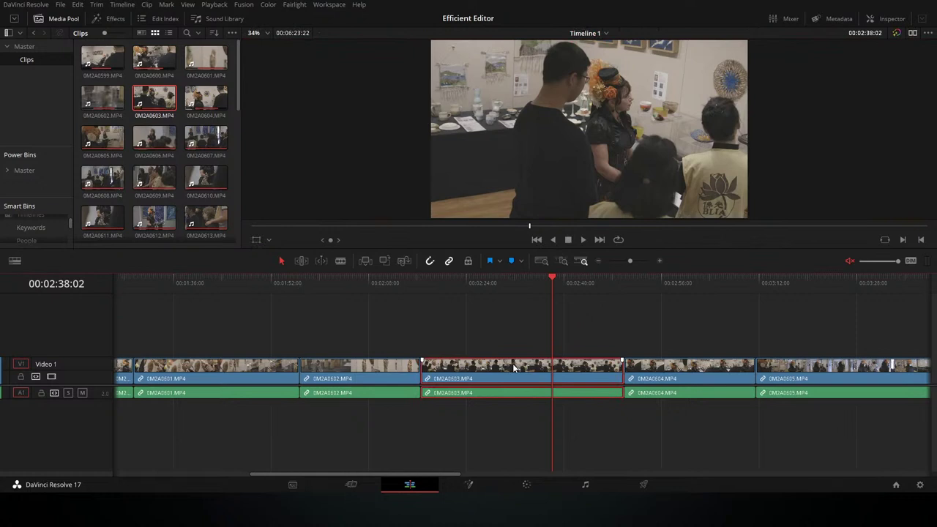
{"action": "left_click", "coordinate": [301, 262]}
{"action": "left_click_drag", "start_coordinate": [507, 368], "coordinate": [535, 369]}
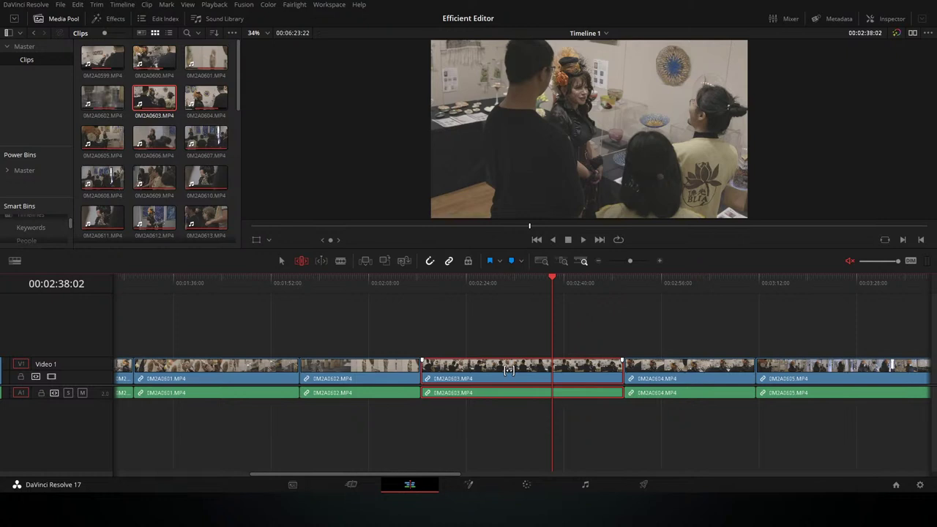
{"action": "left_click_drag", "start_coordinate": [509, 369], "coordinate": [404, 374]}
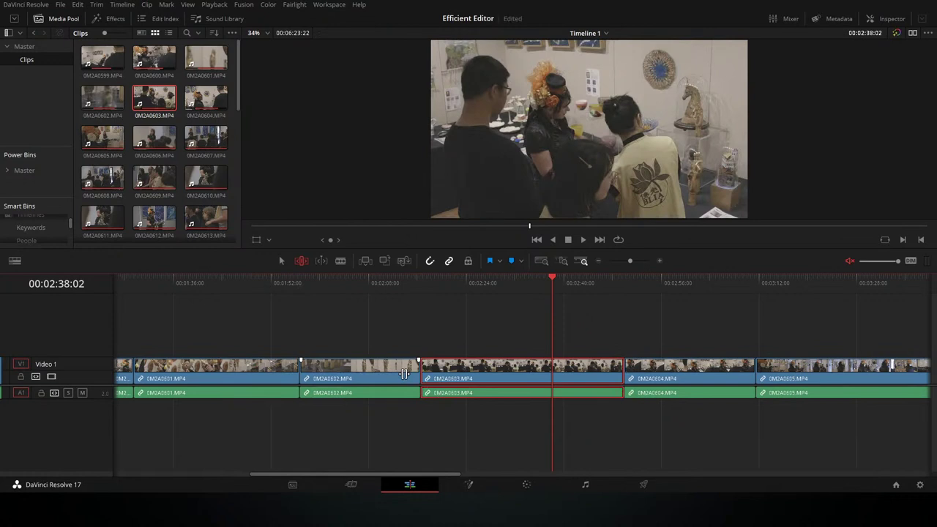
Ripple-trim 0M2A0602's end by 02:10, then slip its footage back 05:10.
{"action": "left_click", "coordinate": [420, 281]}
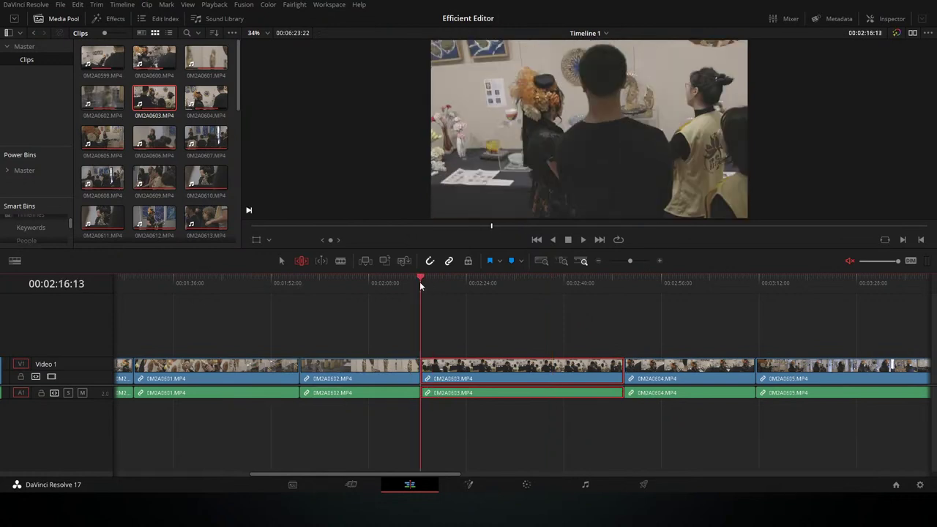
{"action": "key", "text": "space"}
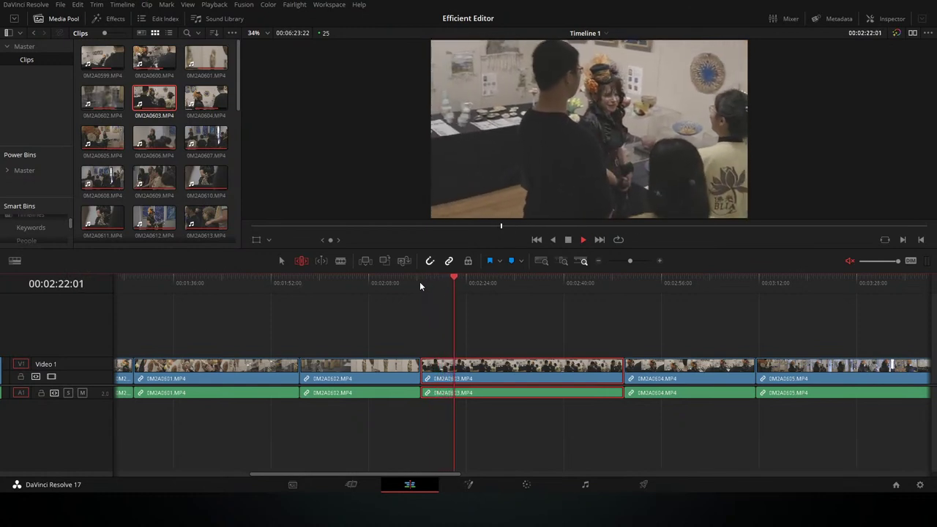
{"action": "key", "text": "space"}
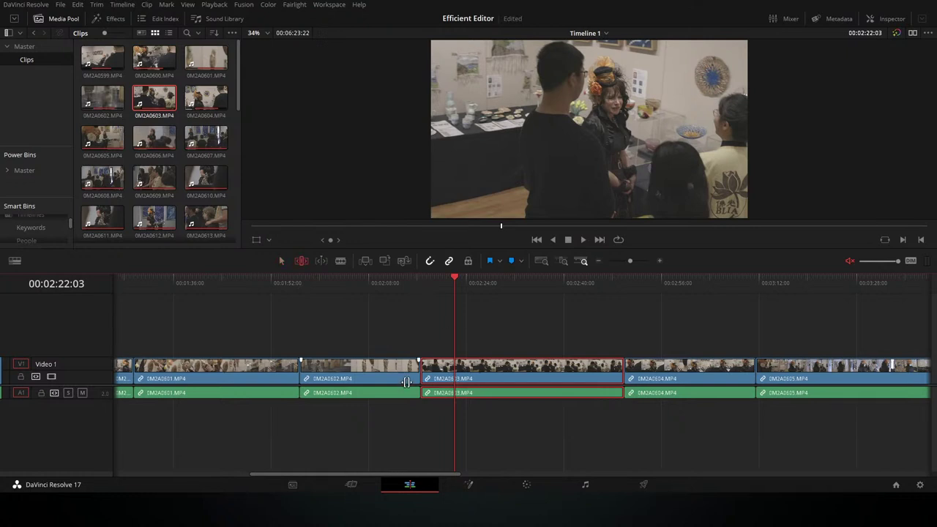
{"action": "left_click_drag", "start_coordinate": [412, 368], "coordinate": [348, 371]}
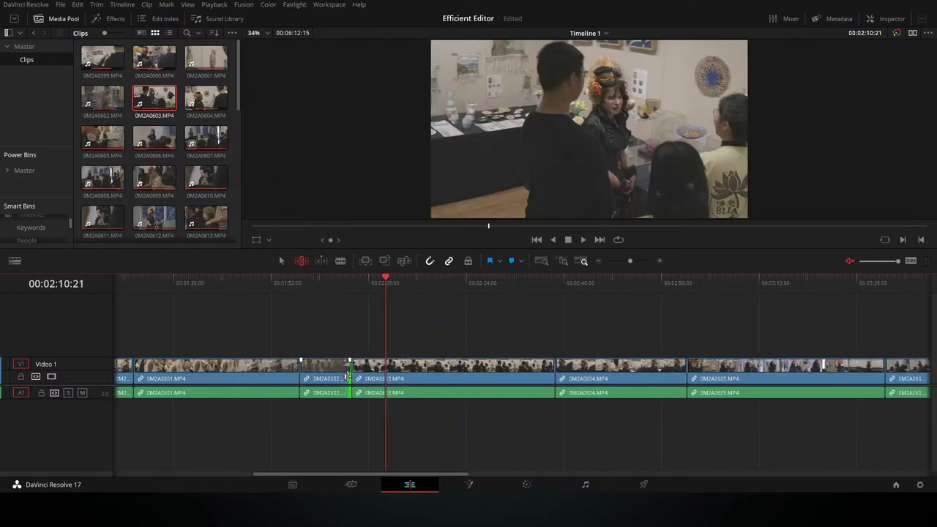
{"action": "left_click", "coordinate": [461, 282]}
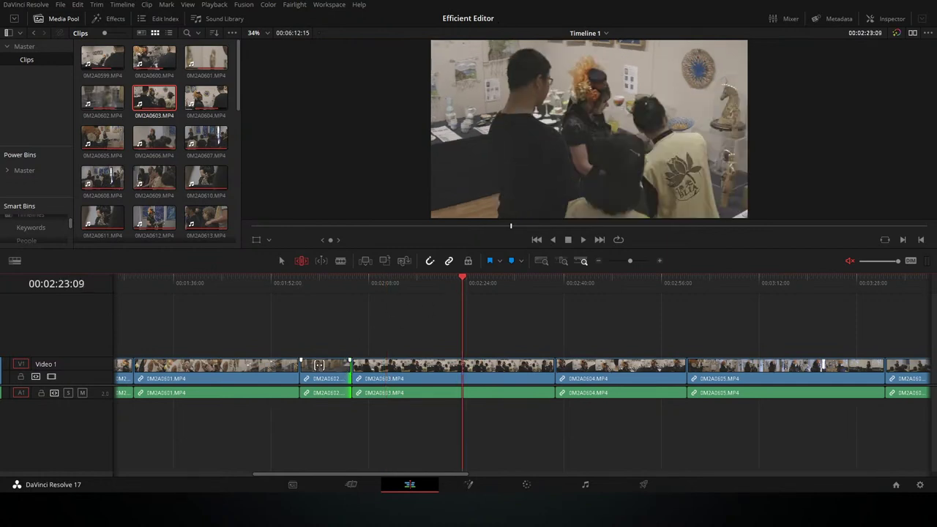
{"action": "mouse_move", "coordinate": [326, 364]}
{"action": "left_mouse_down"}
{"action": "mouse_move", "coordinate": [344, 364]}
{"action": "mouse_move", "coordinate": [281, 364]}
{"action": "mouse_move", "coordinate": [343, 365]}
{"action": "mouse_move", "coordinate": [313, 365]}
{"action": "left_mouse_up"}
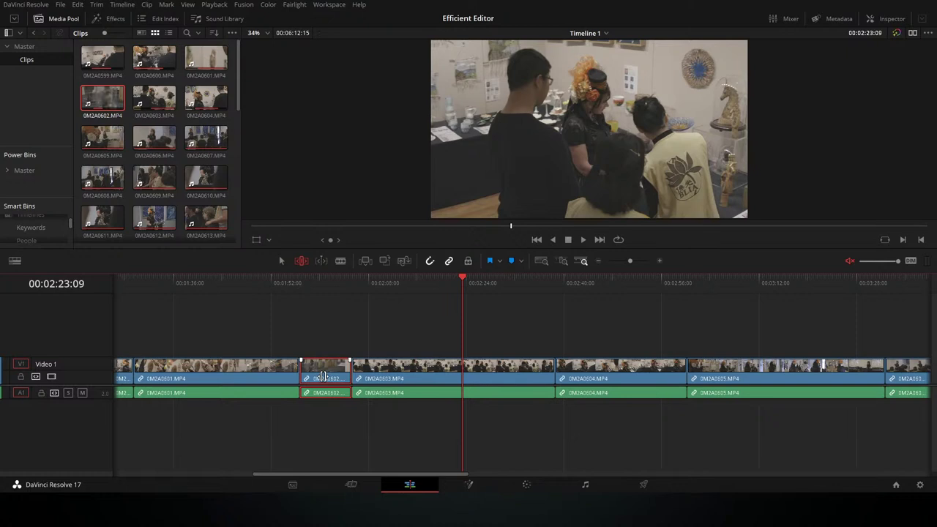
Slip and slide 0M2A0602 between its neighbours, then return to Selection mode and Zoom to Fit.
{"action": "left_click_drag", "start_coordinate": [323, 377], "coordinate": [274, 372]}
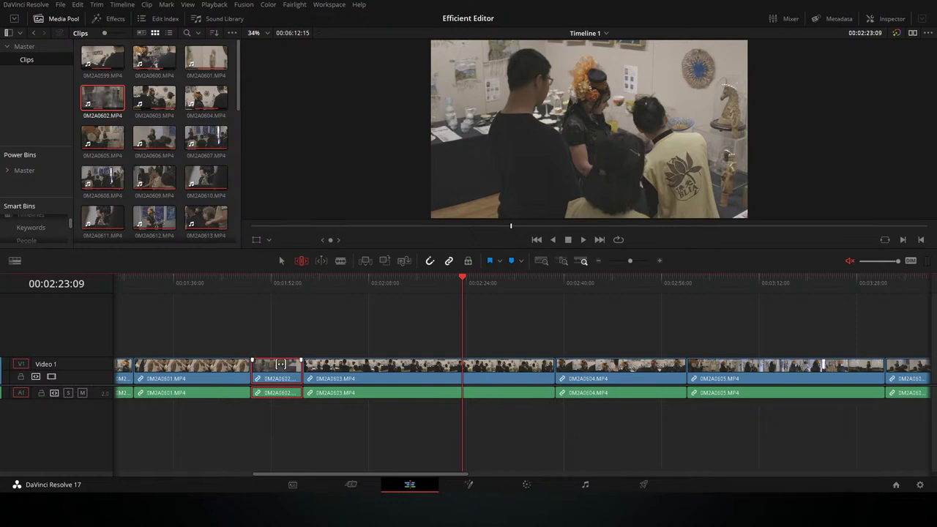
{"action": "mouse_move", "coordinate": [280, 364]}
{"action": "left_mouse_down"}
{"action": "mouse_move", "coordinate": [157, 359]}
{"action": "mouse_move", "coordinate": [359, 364]}
{"action": "mouse_move", "coordinate": [168, 362]}
{"action": "mouse_move", "coordinate": [350, 355]}
{"action": "mouse_move", "coordinate": [256, 365]}
{"action": "mouse_move", "coordinate": [308, 366]}
{"action": "mouse_move", "coordinate": [274, 361]}
{"action": "left_mouse_up"}
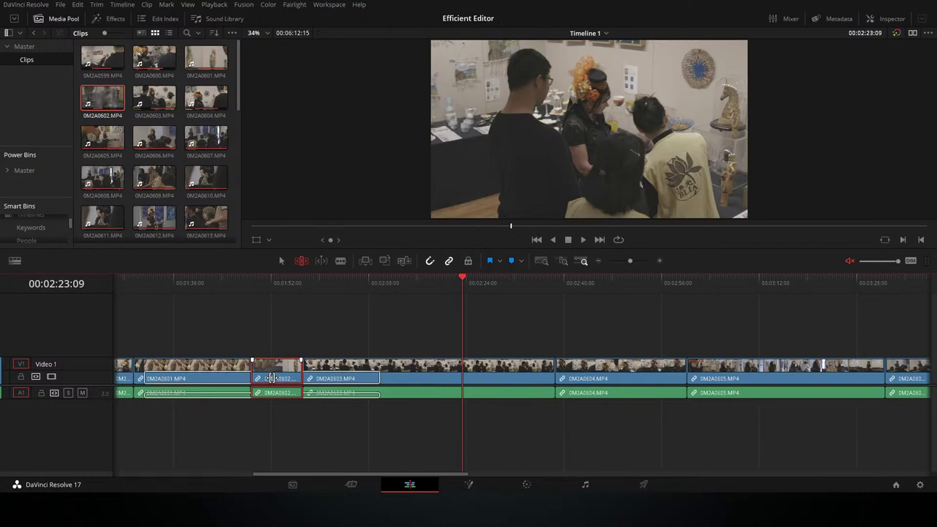
{"action": "mouse_move", "coordinate": [271, 378]}
{"action": "left_mouse_down"}
{"action": "mouse_move", "coordinate": [163, 378]}
{"action": "mouse_move", "coordinate": [372, 378]}
{"action": "mouse_move", "coordinate": [156, 386]}
{"action": "mouse_move", "coordinate": [268, 393]}
{"action": "mouse_move", "coordinate": [355, 381]}
{"action": "mouse_move", "coordinate": [234, 389]}
{"action": "mouse_move", "coordinate": [315, 387]}
{"action": "mouse_move", "coordinate": [262, 386]}
{"action": "mouse_move", "coordinate": [272, 388]}
{"action": "left_mouse_up"}
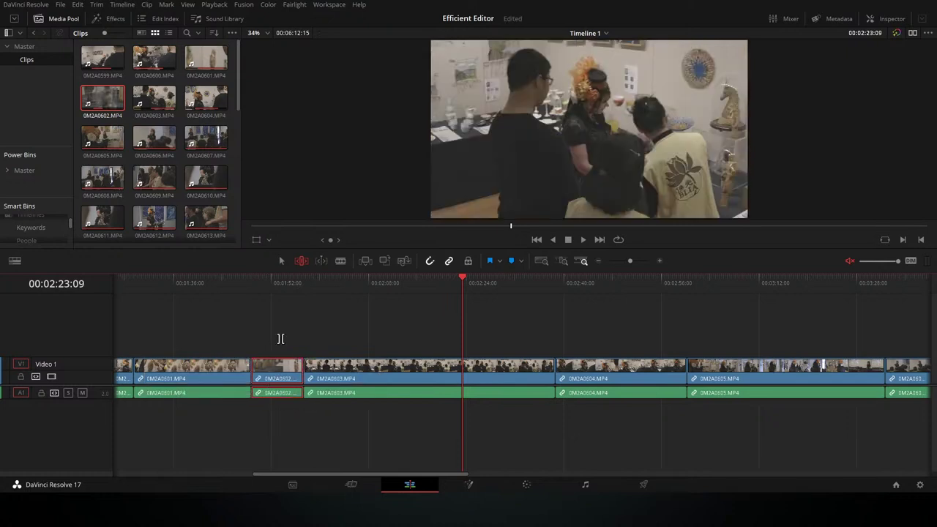
{"action": "left_click", "coordinate": [281, 262]}
{"action": "left_click", "coordinate": [542, 261]}
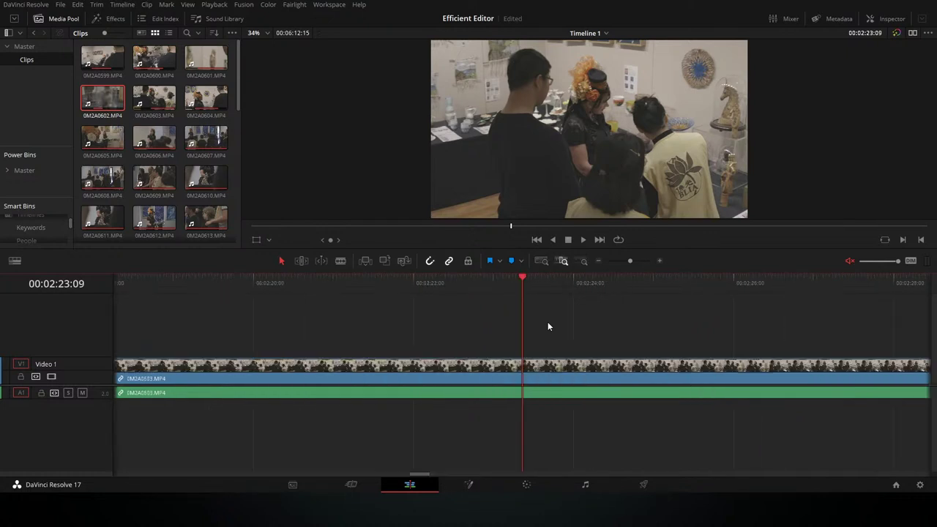
Park the playhead at 00:00:58:05 and scroll right so the full edit shows.
{"action": "left_click", "coordinate": [235, 278]}
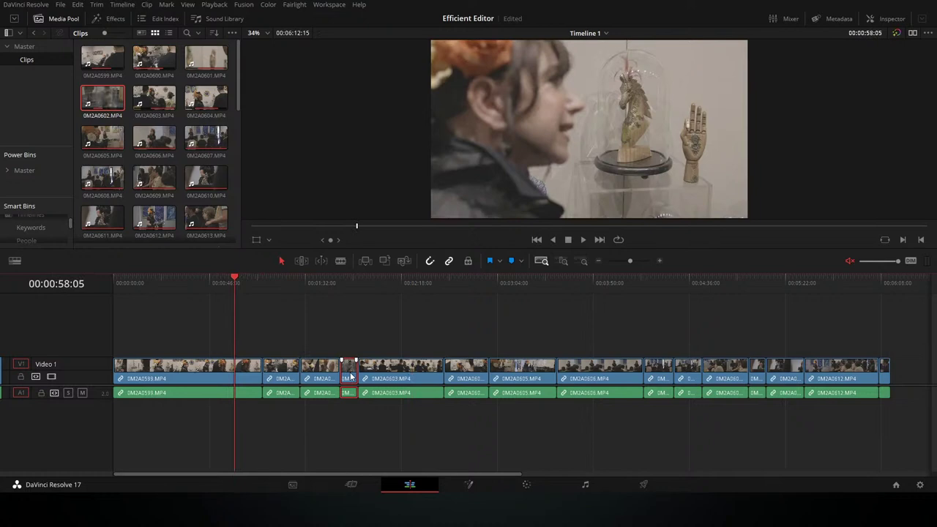
{"action": "scroll", "coordinate": [351, 376], "scroll_direction": "right", "scroll_amount": 2}
Step 0M2A0602 back and forth through the edit with the clip-swap shortcuts.
{"action": "key", "text": "ctrl+shift+comma"}
{"action": "key", "text": "ctrl+shift+comma"}
{"action": "key", "text": "ctrl+shift+comma"}
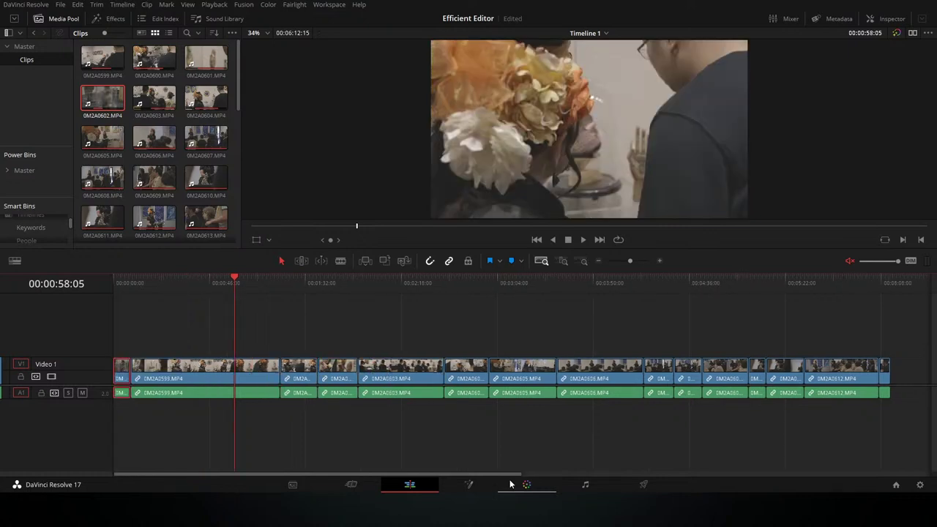
{"action": "key", "text": "ctrl+shift+period"}
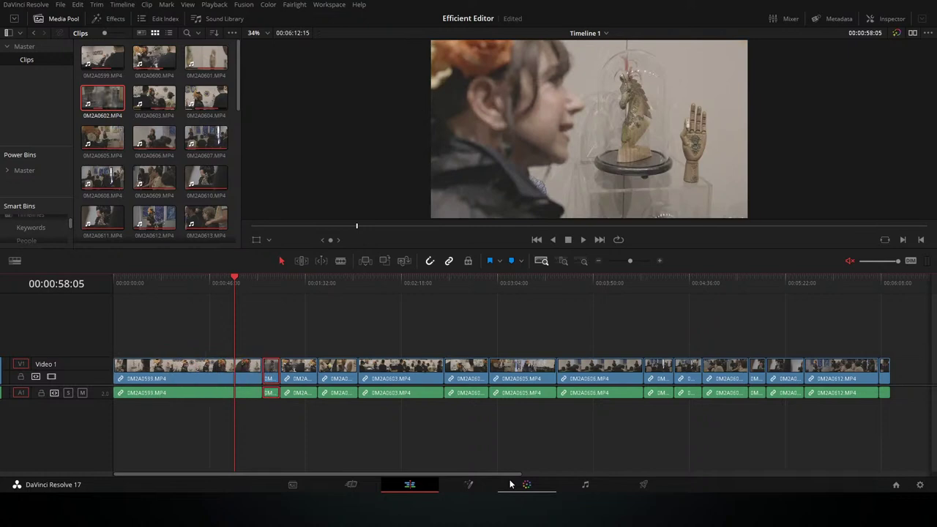
{"action": "key", "text": "ctrl+shift+period"}
{"action": "key", "text": "ctrl+shift+period"}
{"action": "key", "text": "ctrl+shift+period"}
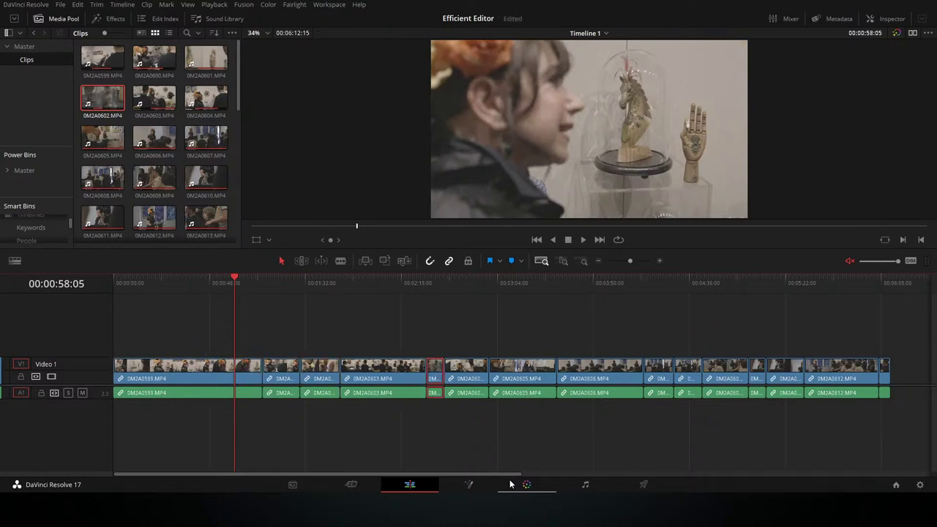
{"action": "key", "text": "ctrl+shift+period"}
{"action": "key", "text": "ctrl+shift+period"}
{"action": "key", "text": "ctrl+shift+period"}
{"action": "key", "text": "ctrl+shift+period"}
{"action": "key", "text": "ctrl+shift+period"}
{"action": "key", "text": "ctrl+shift+period"}
{"action": "key", "text": "ctrl+shift+period"}
{"action": "key", "text": "ctrl+shift+period"}
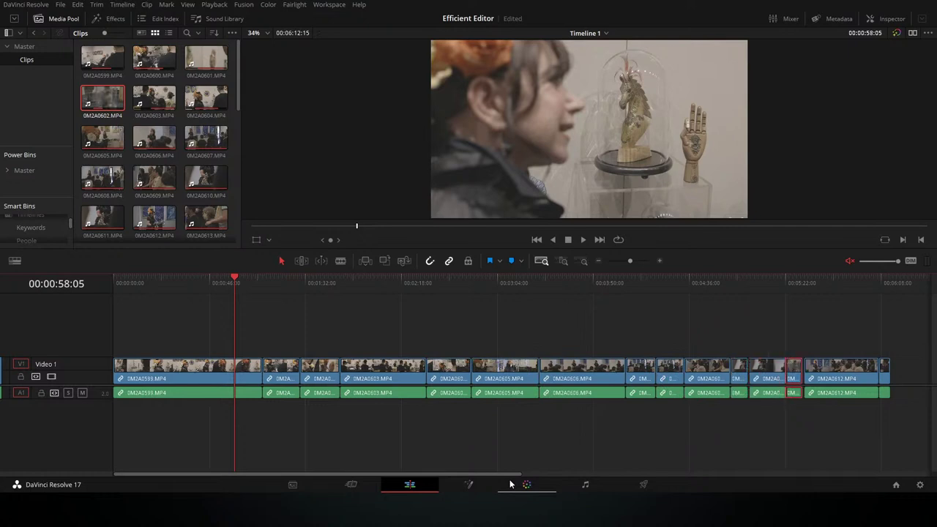
{"action": "key", "text": "ctrl+shift+period"}
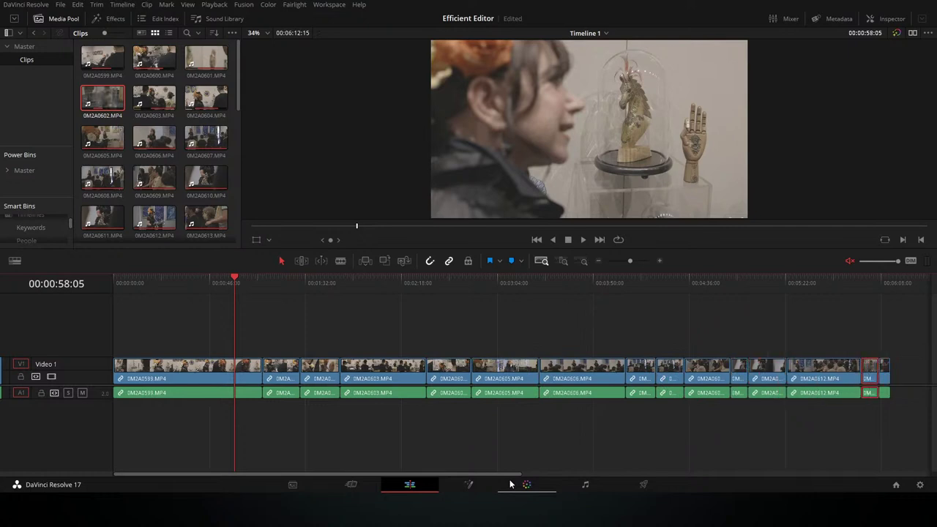
{"action": "key", "text": "ctrl+shift+comma"}
{"action": "key", "text": "ctrl+shift+comma"}
{"action": "key", "text": "ctrl+shift+comma"}
{"action": "key", "text": "ctrl+shift+comma"}
{"action": "key", "text": "ctrl+shift+comma"}
{"action": "key", "text": "ctrl+shift+comma"}
{"action": "key", "text": "ctrl+shift+comma"}
{"action": "key", "text": "ctrl+shift+comma"}
{"action": "key", "text": "ctrl+shift+comma"}
{"action": "key", "text": "ctrl+shift+comma"}
{"action": "key", "text": "ctrl+shift+comma"}
{"action": "key", "text": "ctrl+shift+comma"}
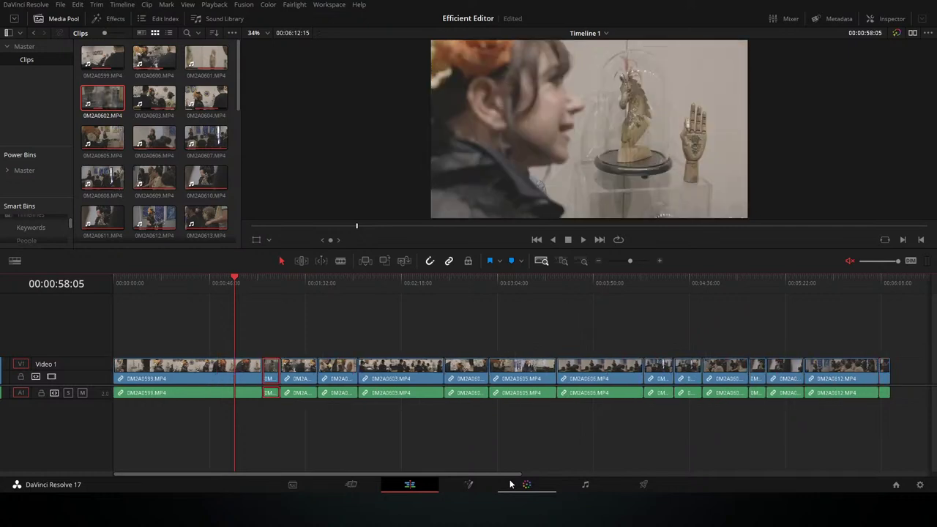
{"action": "key", "text": "ctrl+shift+period"}
{"action": "key", "text": "ctrl+shift+period"}
{"action": "key", "text": "ctrl+shift+period"}
{"action": "key", "text": "ctrl+shift+period"}
{"action": "key", "text": "ctrl+shift+period"}
{"action": "key", "text": "ctrl+shift+period"}
{"action": "key", "text": "ctrl+shift+period"}
{"action": "key", "text": "ctrl+shift+period"}
{"action": "key", "text": "ctrl+shift+period"}
{"action": "key", "text": "ctrl+shift+period"}
{"action": "key", "text": "ctrl+shift+comma"}
{"action": "key", "text": "ctrl+shift+comma"}
{"action": "key", "text": "ctrl+shift+comma"}
{"action": "key", "text": "ctrl+shift+comma"}
{"action": "key", "text": "ctrl+shift+comma"}
{"action": "key", "text": "ctrl+shift+comma"}
{"action": "key", "text": "ctrl+shift+comma"}
{"action": "key", "text": "ctrl+shift+comma"}
{"action": "key", "text": "ctrl+shift+comma"}
{"action": "key", "text": "ctrl+shift+comma"}
{"action": "key", "text": "ctrl+shift+comma"}
Swap 0M2A0602 into place right after 0M2A0606 and save the project.
{"action": "key", "text": "ctrl+shift+period"}
{"action": "key", "text": "ctrl+shift+period"}
{"action": "key", "text": "ctrl+shift+period"}
{"action": "key", "text": "ctrl+shift+period"}
{"action": "key", "text": "ctrl+shift+period"}
{"action": "key", "text": "ctrl+shift+period"}
{"action": "key", "text": "ctrl+shift+period"}
{"action": "key", "text": "ctrl+shift+period"}
{"action": "key", "text": "ctrl+shift+period"}
{"action": "key", "text": "ctrl+shift+period"}
{"action": "key", "text": "ctrl+shift+period"}
{"action": "key", "text": "ctrl+shift+period"}
{"action": "key", "text": "ctrl+shift+period"}
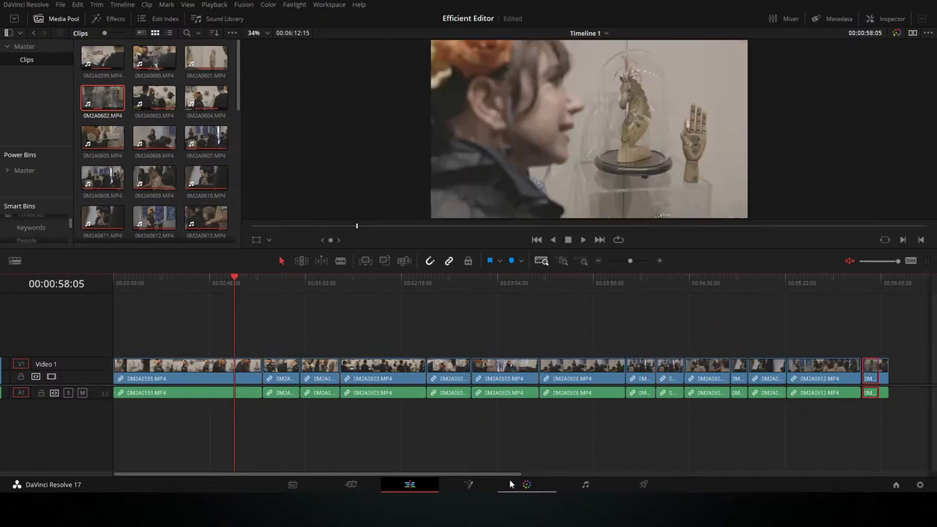
{"action": "key", "text": "ctrl+shift+comma"}
{"action": "key", "text": "ctrl+shift+comma"}
{"action": "key", "text": "ctrl+shift+comma"}
{"action": "key", "text": "ctrl+shift+comma"}
{"action": "key", "text": "ctrl+shift+comma"}
{"action": "key", "text": "ctrl+shift+comma"}
{"action": "key", "text": "ctrl+shift+comma"}
{"action": "key", "text": "ctrl+shift+comma"}
{"action": "key", "text": "ctrl+shift+comma"}
{"action": "key", "text": "ctrl+shift+comma"}
{"action": "key", "text": "ctrl+shift+comma"}
{"action": "key", "text": "ctrl+shift+comma"}
{"action": "key", "text": "ctrl+shift+comma"}
{"action": "key", "text": "ctrl+shift+period"}
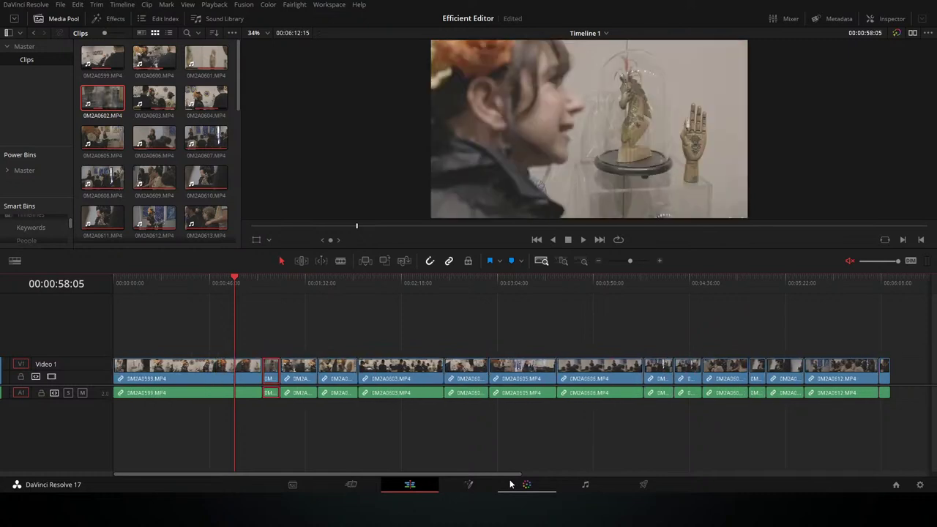
{"action": "key", "text": "ctrl+shift+period"}
{"action": "key", "text": "ctrl+shift+period"}
{"action": "key", "text": "ctrl+shift+period"}
{"action": "key", "text": "ctrl+shift+period"}
{"action": "key", "text": "ctrl+shift+period"}
{"action": "key", "text": "ctrl+shift+period"}
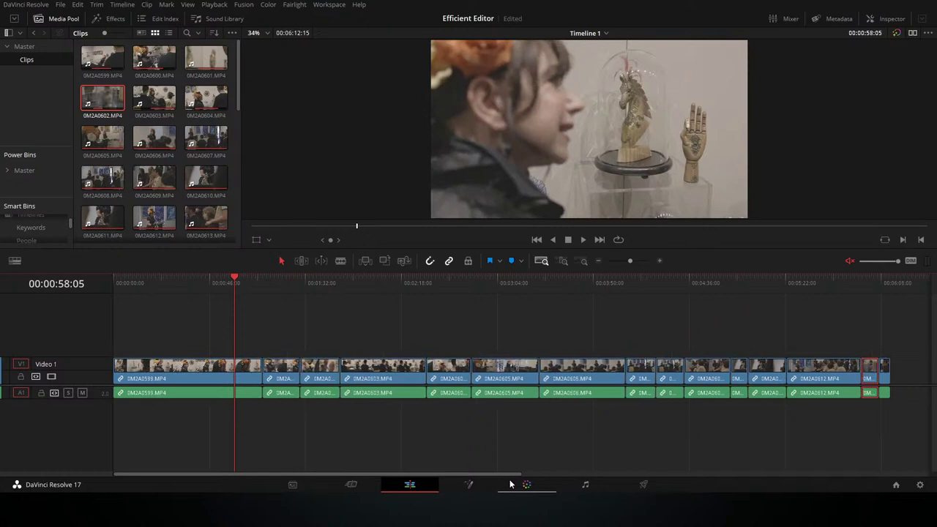
{"action": "key", "text": "ctrl+shift+comma"}
{"action": "key", "text": "ctrl+shift+comma"}
{"action": "key", "text": "ctrl+shift+comma"}
{"action": "key", "text": "ctrl+shift+comma"}
{"action": "key", "text": "ctrl+shift+comma"}
{"action": "key", "text": "ctrl+shift+comma"}
{"action": "key", "text": "ctrl+shift+comma"}
{"action": "key", "text": "ctrl+shift+period"}
{"action": "key", "text": "ctrl+shift+period"}
{"action": "key", "text": "ctrl+shift+period"}
{"action": "key", "text": "ctrl+shift+period"}
{"action": "key", "text": "ctrl+shift+period"}
{"action": "key", "text": "ctrl+shift+period"}
{"action": "key", "text": "ctrl+shift+period"}
{"action": "key", "text": "ctrl+shift+period"}
{"action": "key", "text": "ctrl+shift+period"}
{"action": "key", "text": "ctrl+shift+period"}
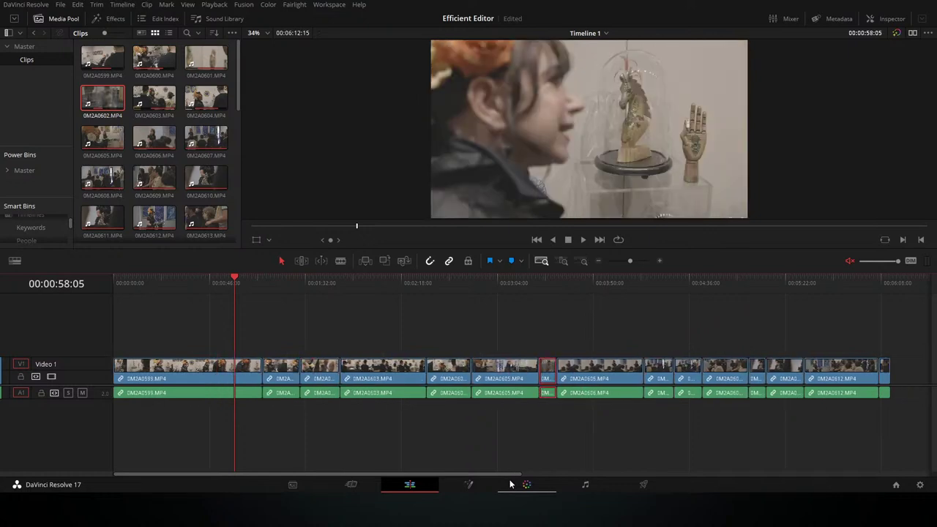
{"action": "key", "text": "ctrl+shift+comma"}
{"action": "key", "text": "ctrl+shift+comma"}
{"action": "key", "text": "ctrl+shift+comma"}
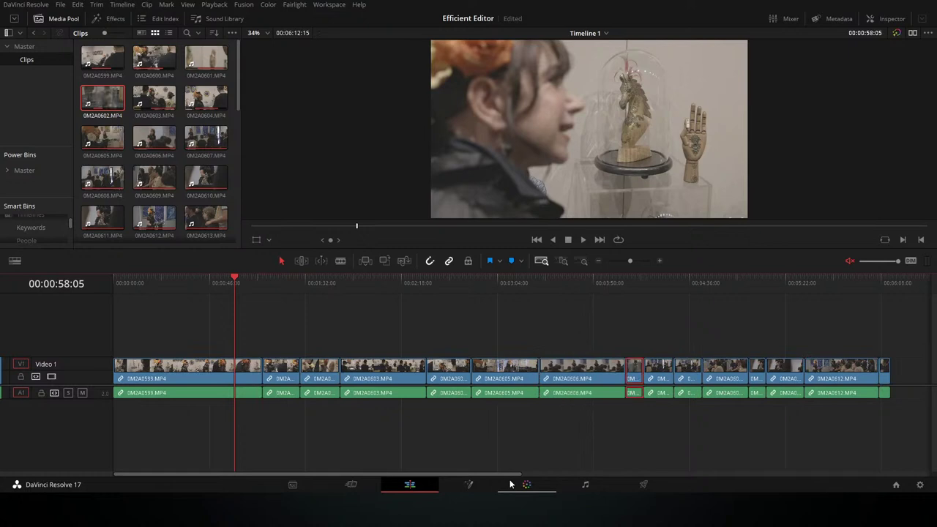
{"action": "key", "text": "ctrl+s"}
{"action": "left_click", "coordinate": [281, 277]}
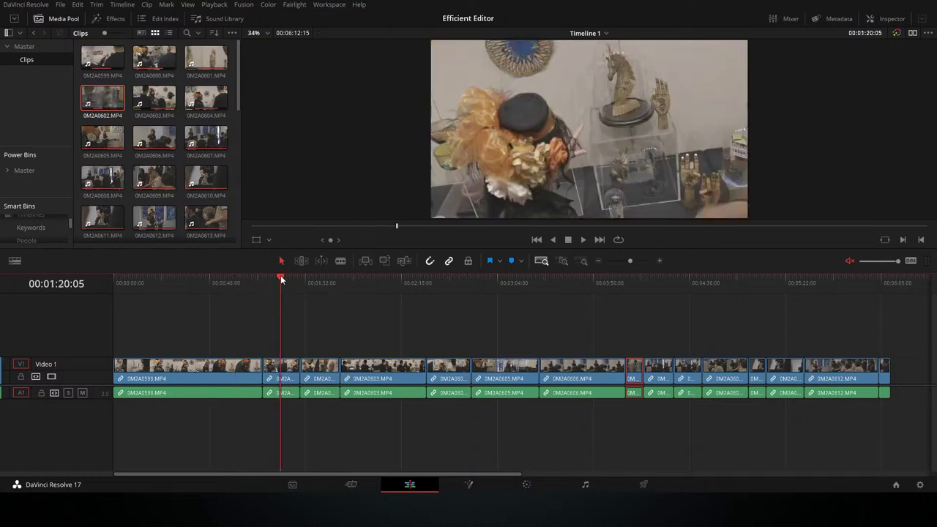
{"action": "left_click", "coordinate": [276, 376]}
{"action": "key", "text": "b"}
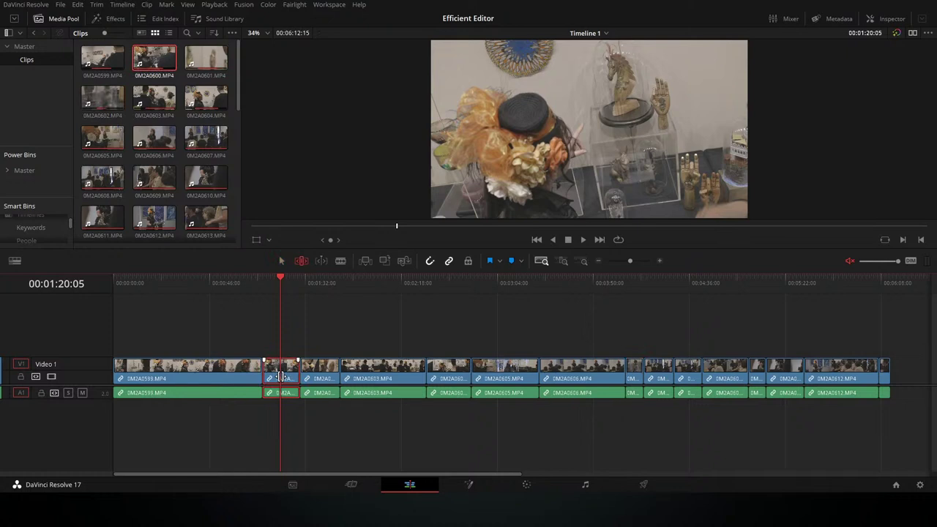
{"action": "left_click_drag", "start_coordinate": [279, 376], "coordinate": [307, 378]}
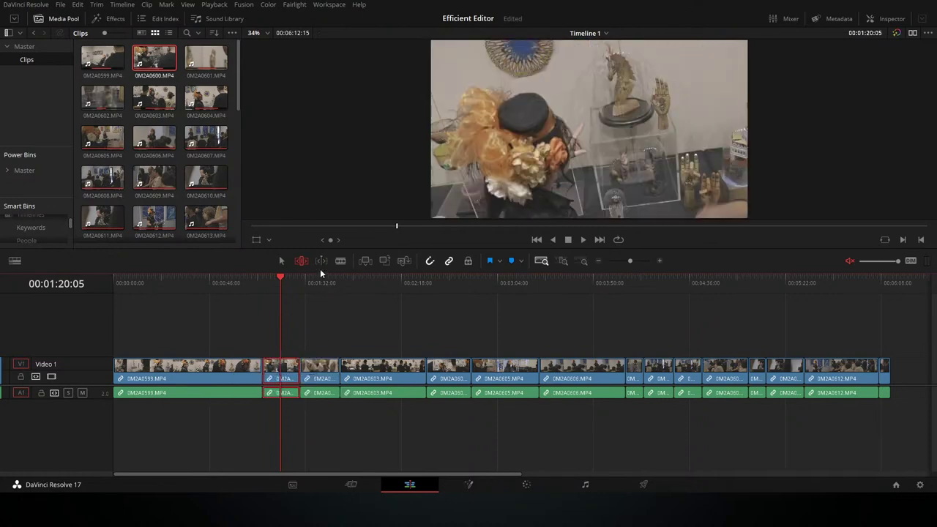
{"action": "left_click", "coordinate": [322, 276]}
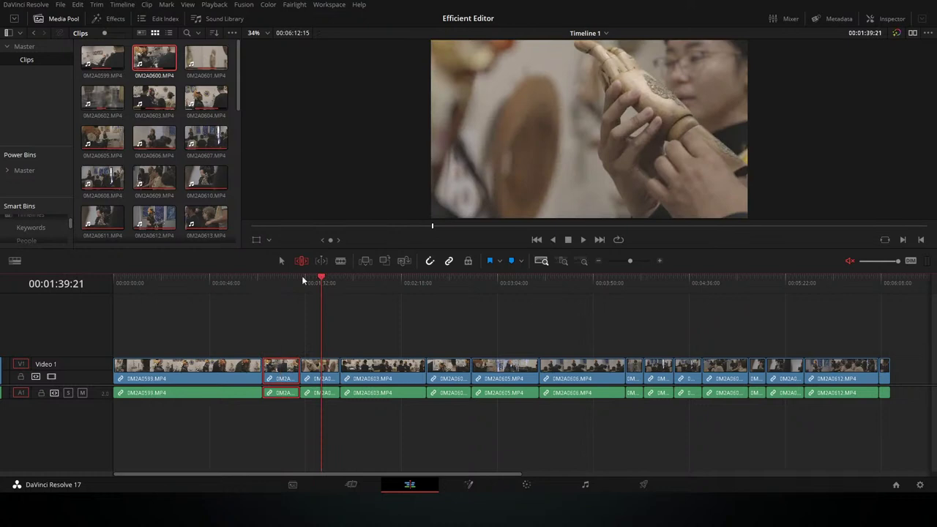
{"action": "left_click", "coordinate": [219, 280]}
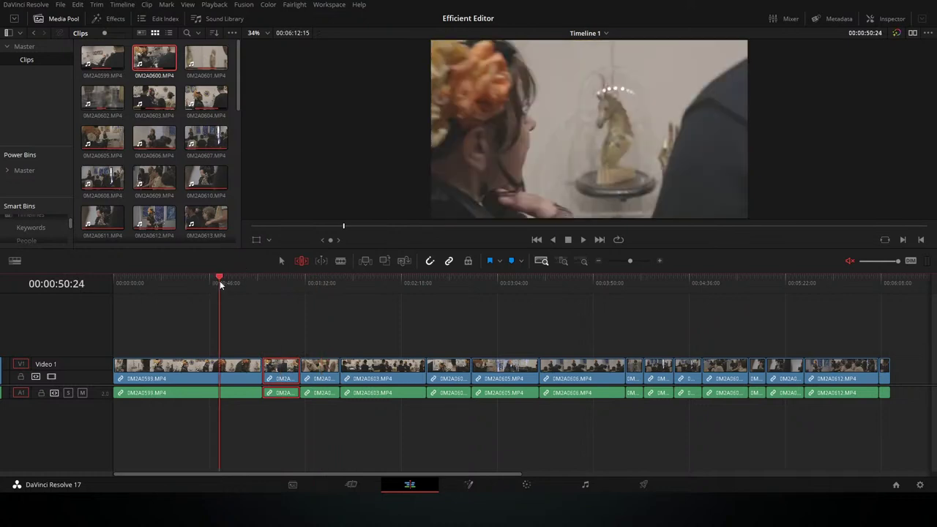
{"action": "left_click_drag", "start_coordinate": [220, 280], "coordinate": [280, 300]}
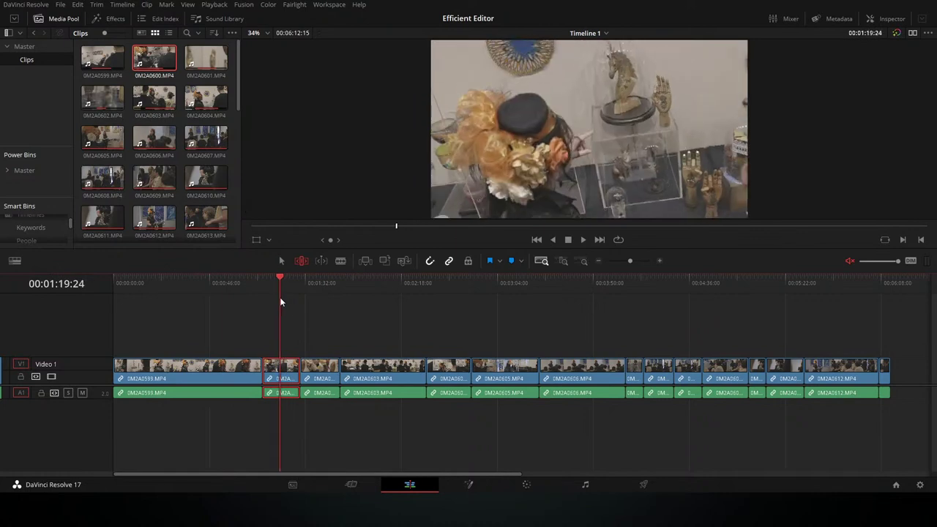
{"action": "left_click_drag", "start_coordinate": [275, 378], "coordinate": [240, 378]}
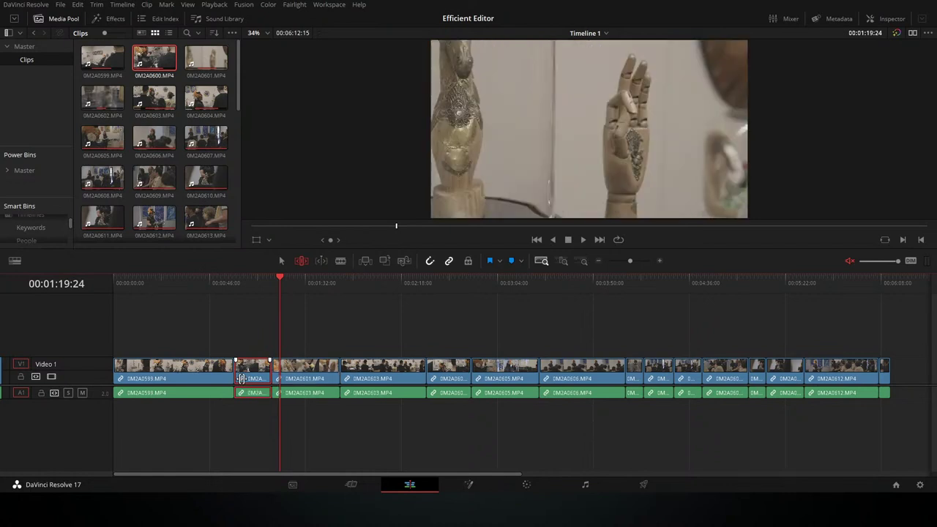
{"action": "left_click", "coordinate": [171, 282]}
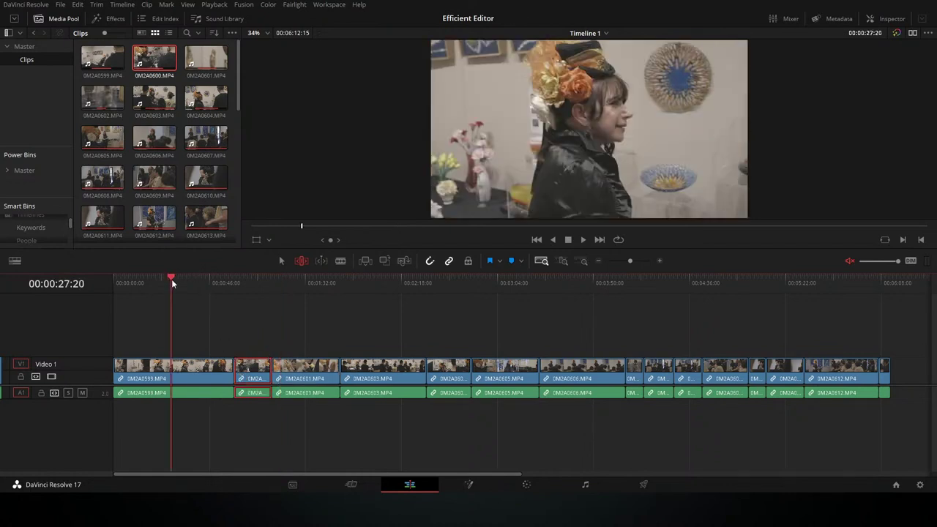
{"action": "left_click", "coordinate": [304, 279]}
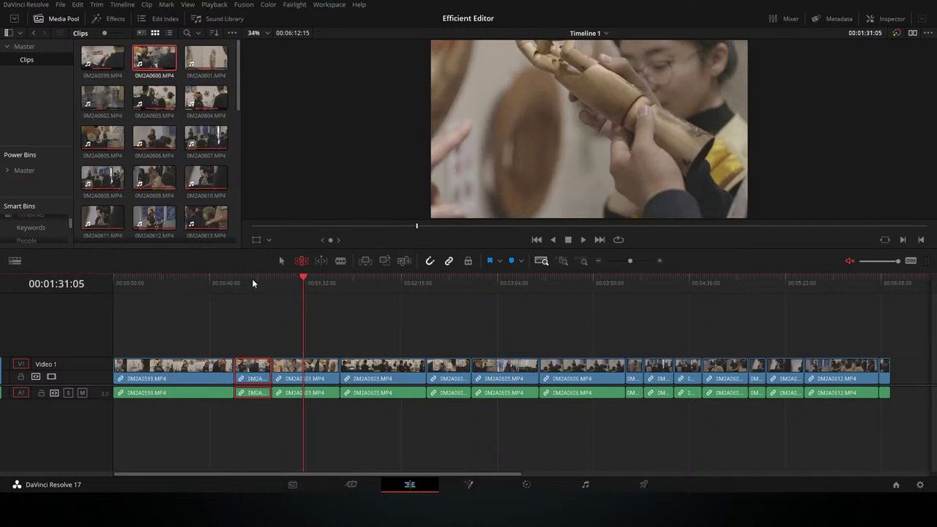
{"action": "left_click", "coordinate": [252, 279]}
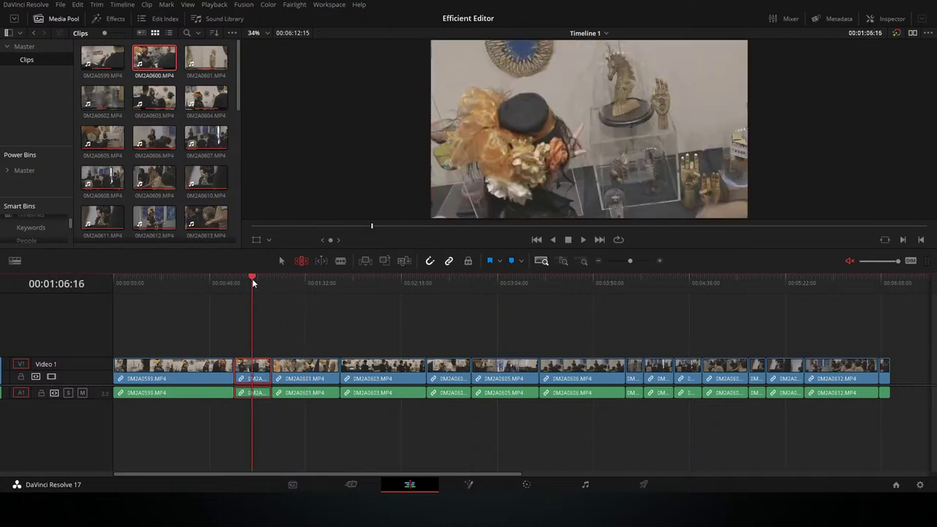
{"action": "left_click_drag", "start_coordinate": [251, 377], "coordinate": [299, 377]}
{"action": "mouse_move", "coordinate": [267, 278]}
{"action": "left_mouse_down"}
{"action": "mouse_move", "coordinate": [323, 286]}
{"action": "mouse_move", "coordinate": [262, 290]}
{"action": "left_mouse_up"}
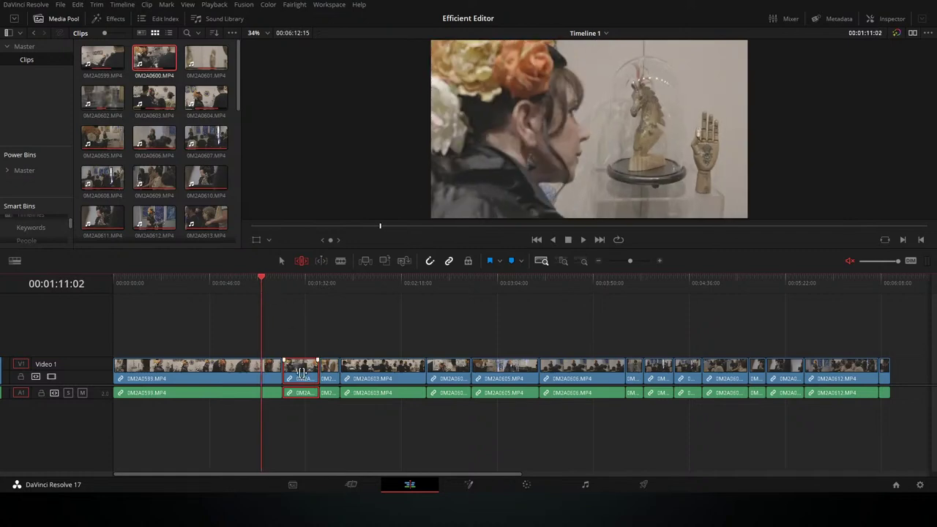
{"action": "left_click_drag", "start_coordinate": [301, 372], "coordinate": [269, 370]}
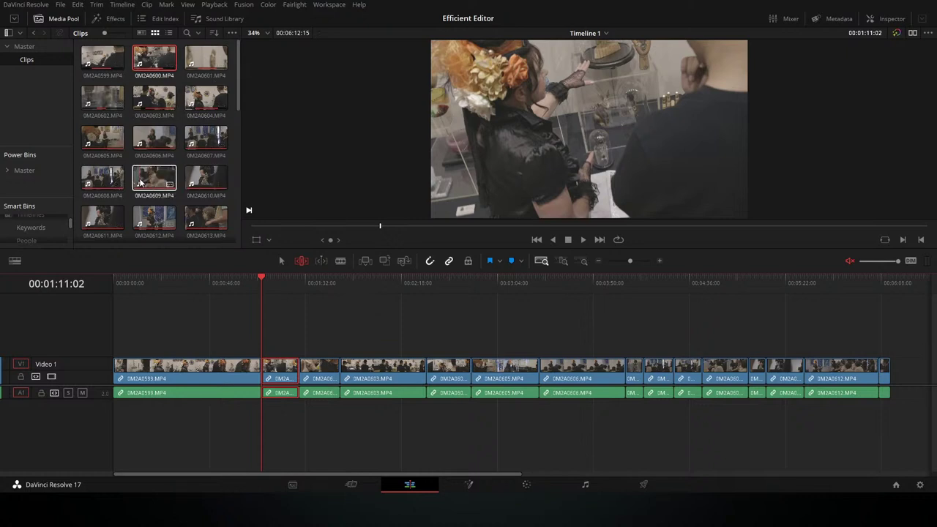
Load 0M2A0599 in the source viewer, scrub to about 02:40, and enable dual viewers.
{"action": "left_click", "coordinate": [189, 367]}
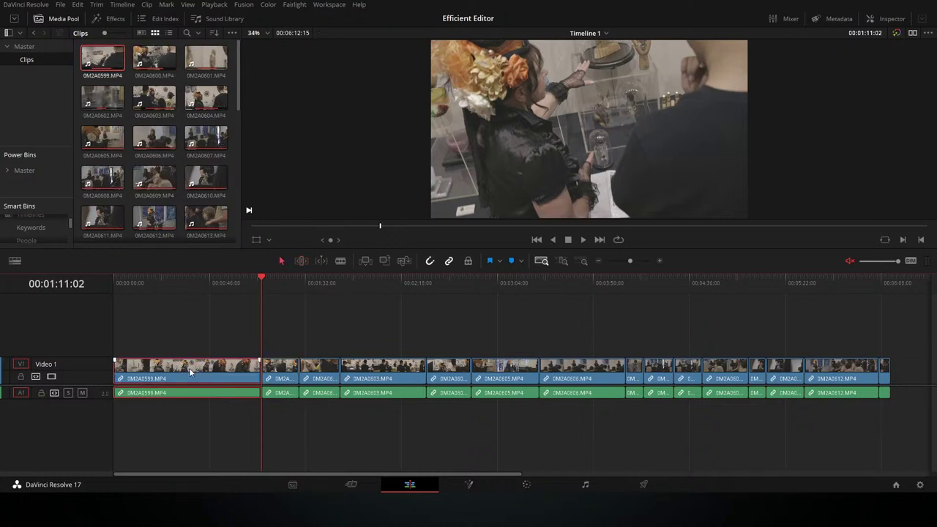
{"action": "double_click", "coordinate": [96, 62]}
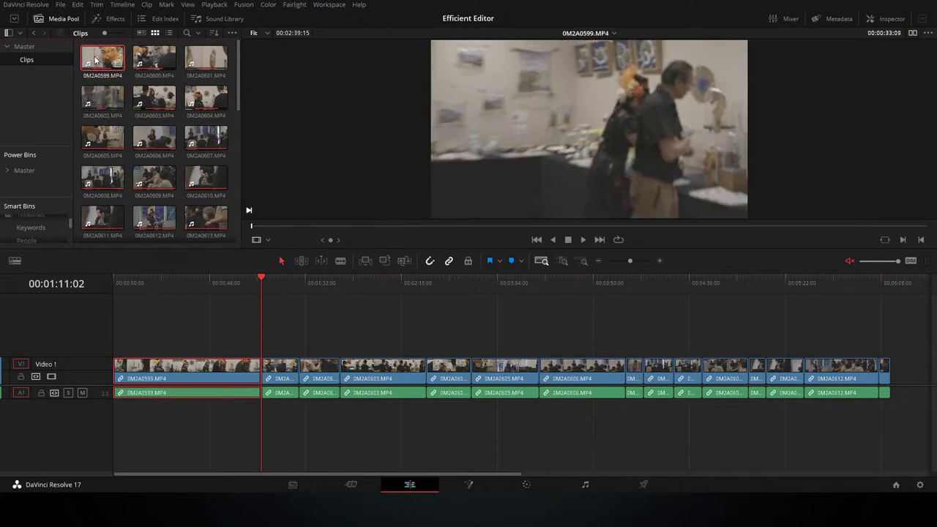
{"action": "left_click", "coordinate": [768, 226]}
{"action": "left_click_drag", "start_coordinate": [767, 227], "coordinate": [788, 226]}
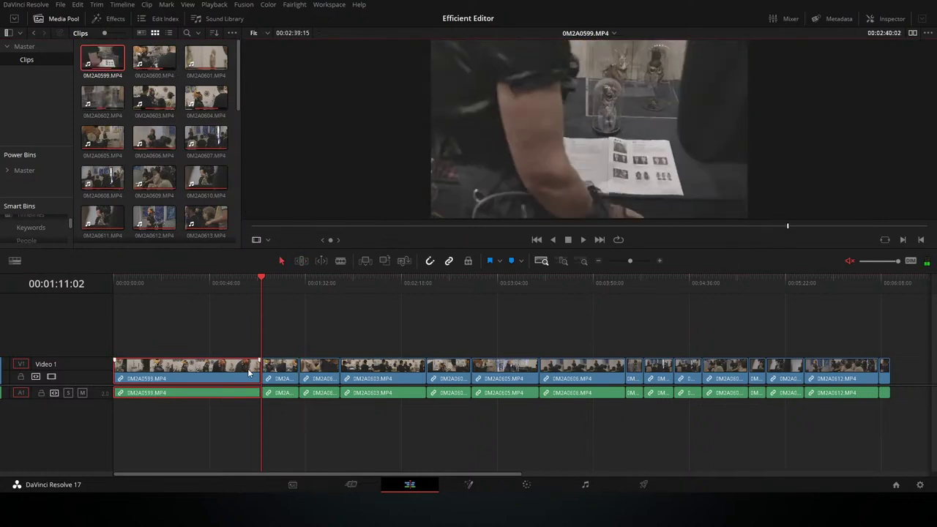
{"action": "left_click_drag", "start_coordinate": [257, 370], "coordinate": [292, 369]}
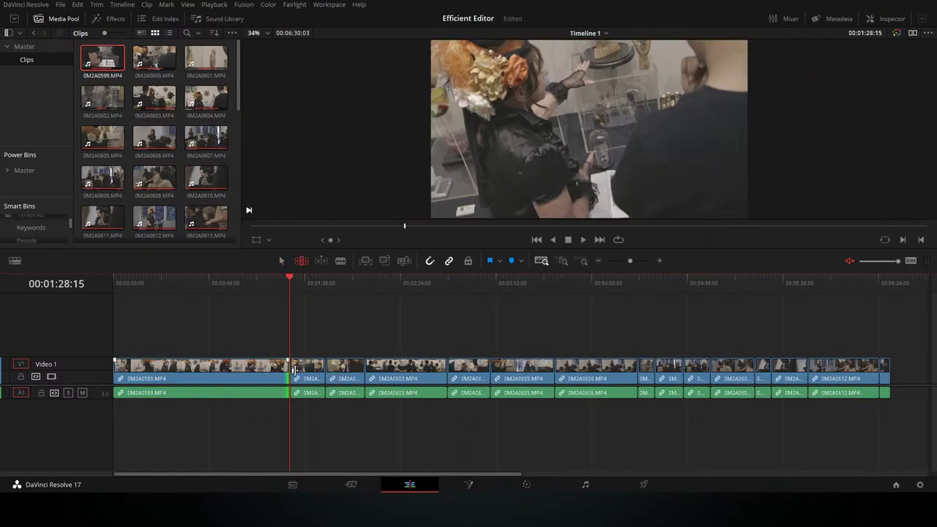
{"action": "key", "text": "ctrl+z"}
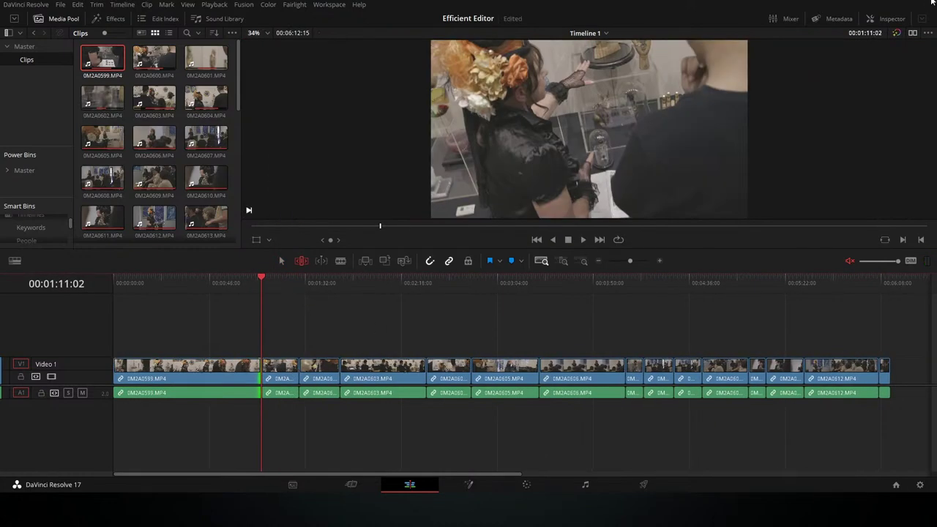
{"action": "left_click", "coordinate": [913, 32]}
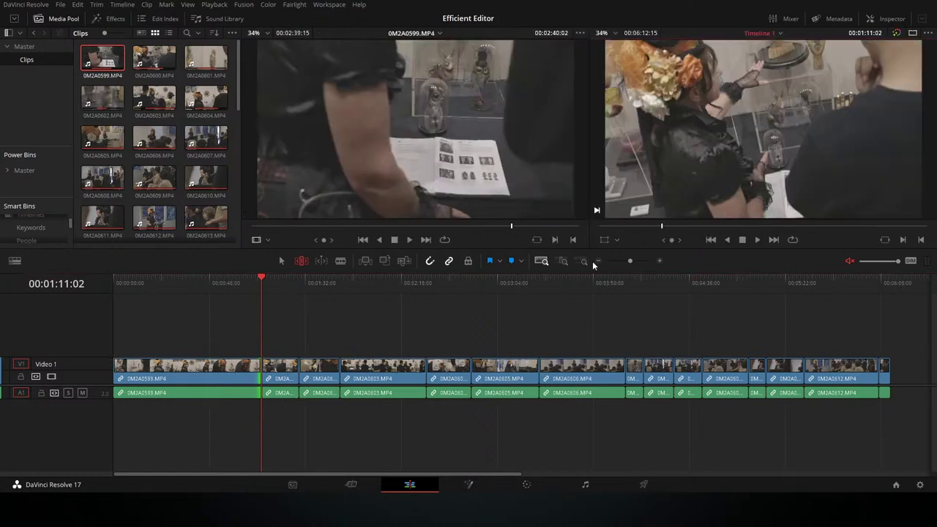
Preview clips 0M2A0600 and 0M2A0606 and park the playhead at 00:00:30:04.
{"action": "double_click", "coordinate": [272, 377]}
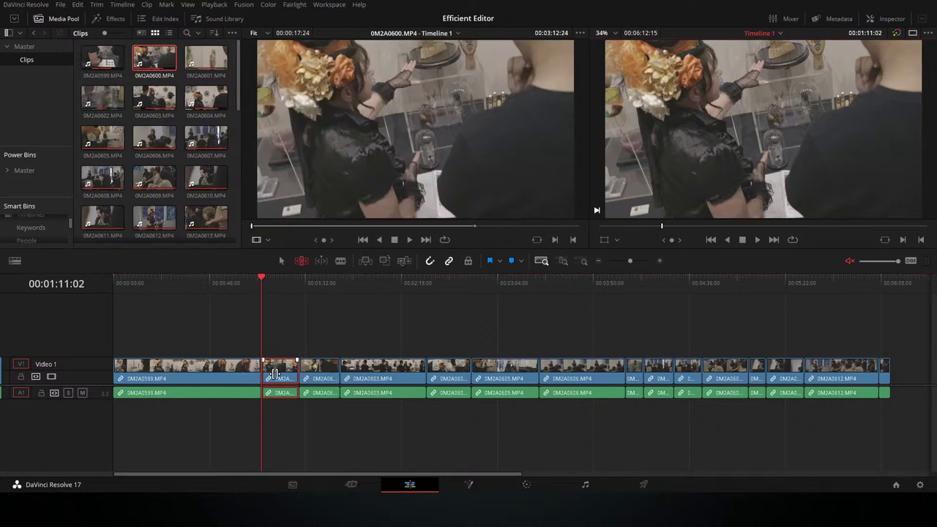
{"action": "left_click", "coordinate": [381, 280]}
{"action": "left_click", "coordinate": [393, 369]}
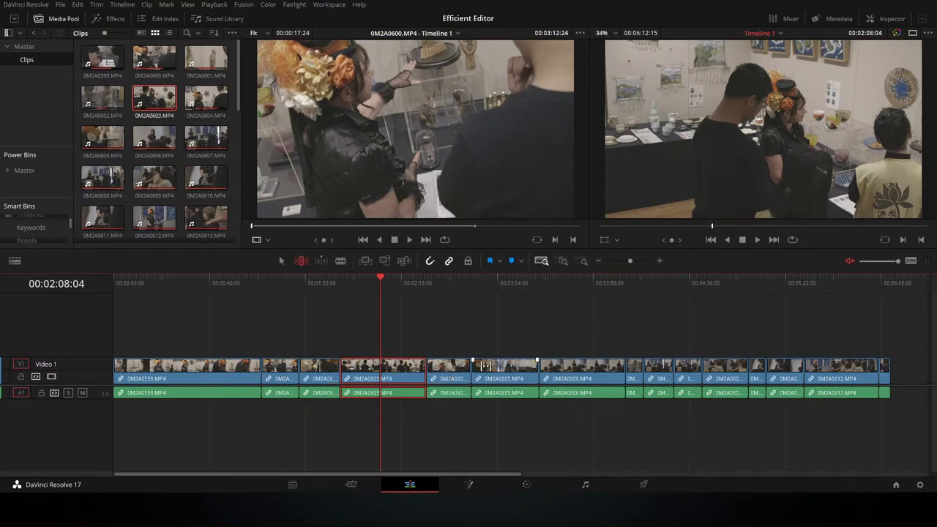
{"action": "double_click", "coordinate": [570, 377]}
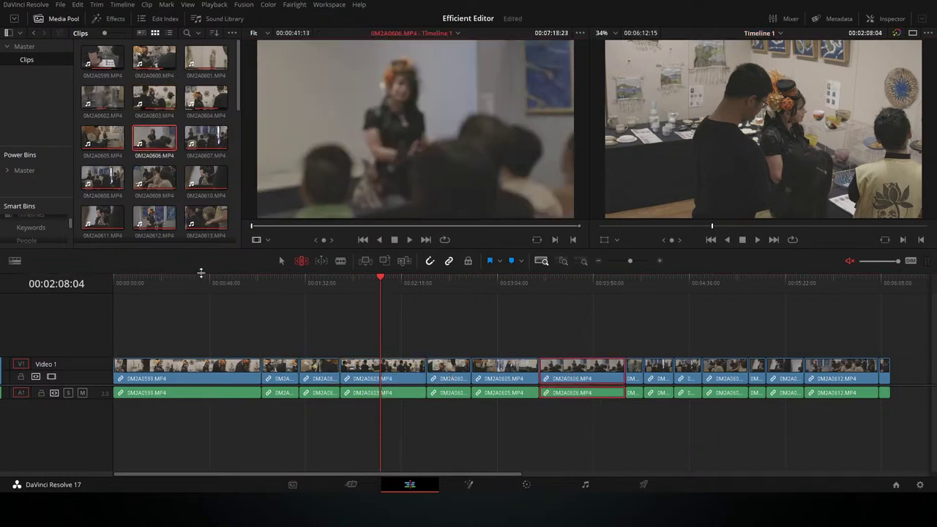
{"action": "left_click", "coordinate": [176, 279]}
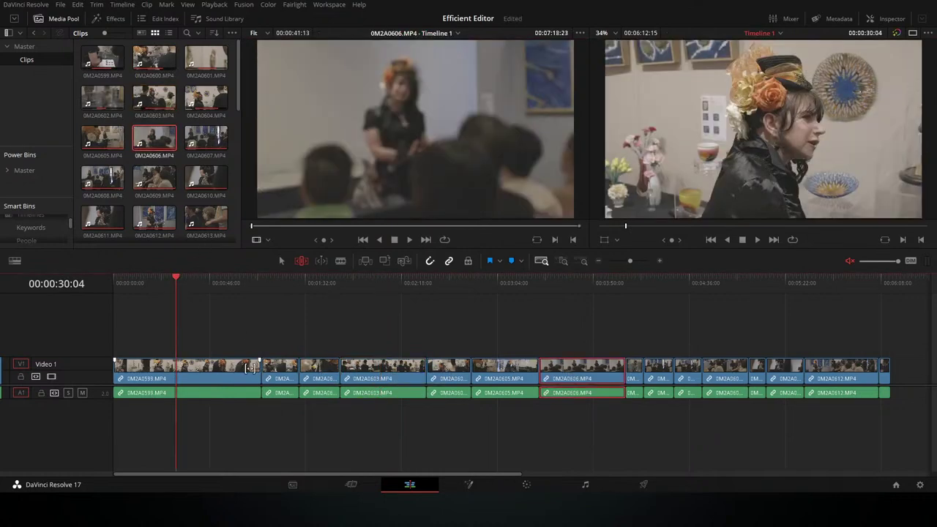
Ripple-trim about 52 seconds off 0M2A0599 and swap it to follow 0M2A0605.
{"action": "left_click_drag", "start_coordinate": [255, 368], "coordinate": [137, 370]}
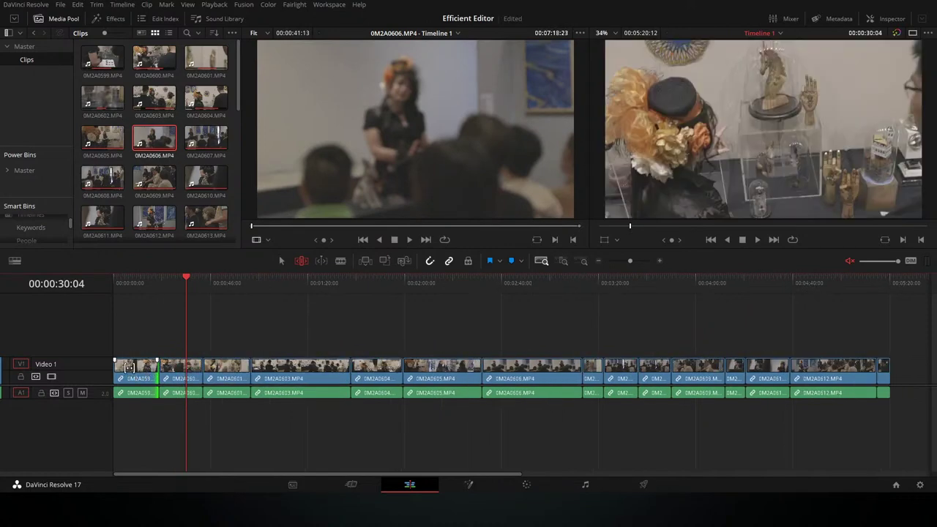
{"action": "left_click", "coordinate": [128, 368]}
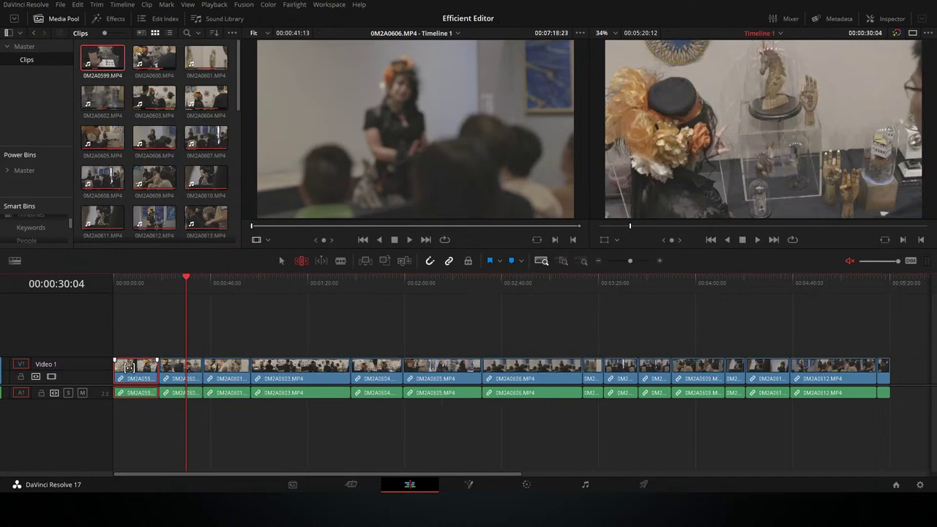
{"action": "key", "text": "ctrl+shift+period"}
{"action": "key", "text": "ctrl+shift+period"}
{"action": "key", "text": "ctrl+shift+period"}
{"action": "key", "text": "ctrl+shift+period"}
{"action": "key", "text": "ctrl+shift+period"}
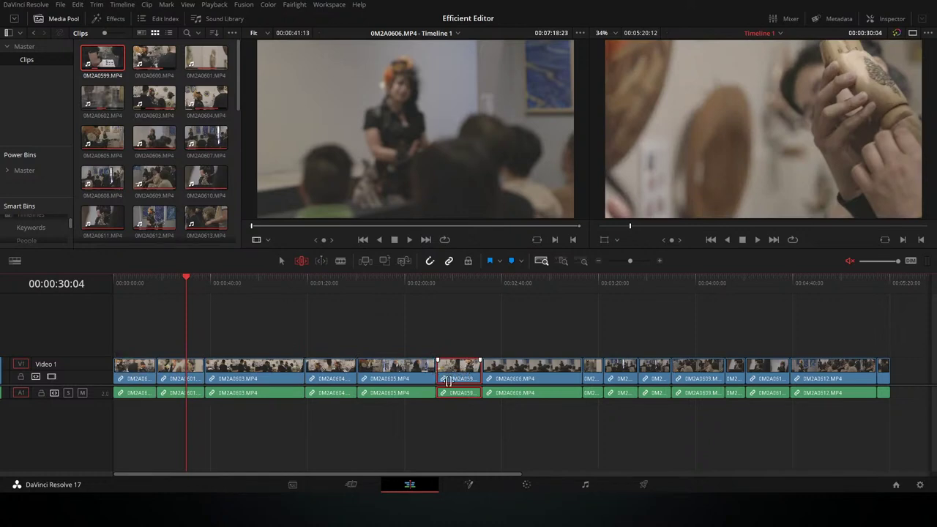
{"action": "left_click", "coordinate": [459, 281]}
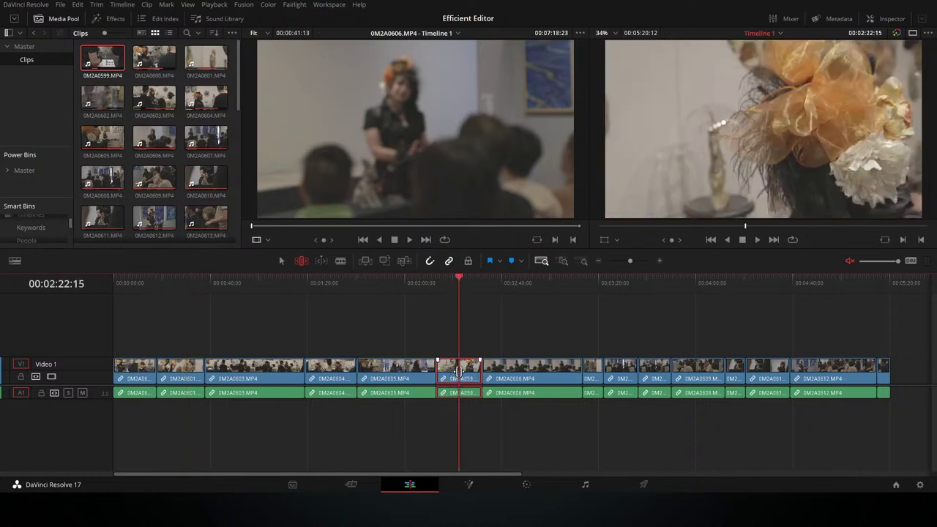
{"action": "left_click_drag", "start_coordinate": [459, 380], "coordinate": [465, 377]}
{"action": "left_click_drag", "start_coordinate": [523, 372], "coordinate": [503, 378]}
{"action": "left_click", "coordinate": [449, 377]}
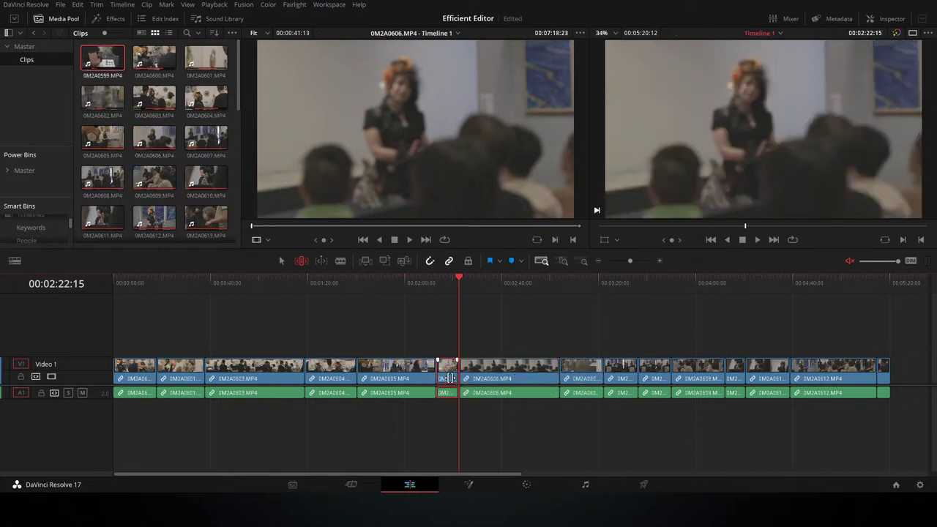
Lengthen clip 0M2A0599 and ripple-trim its head.
{"action": "left_click_drag", "start_coordinate": [448, 365], "coordinate": [537, 368]}
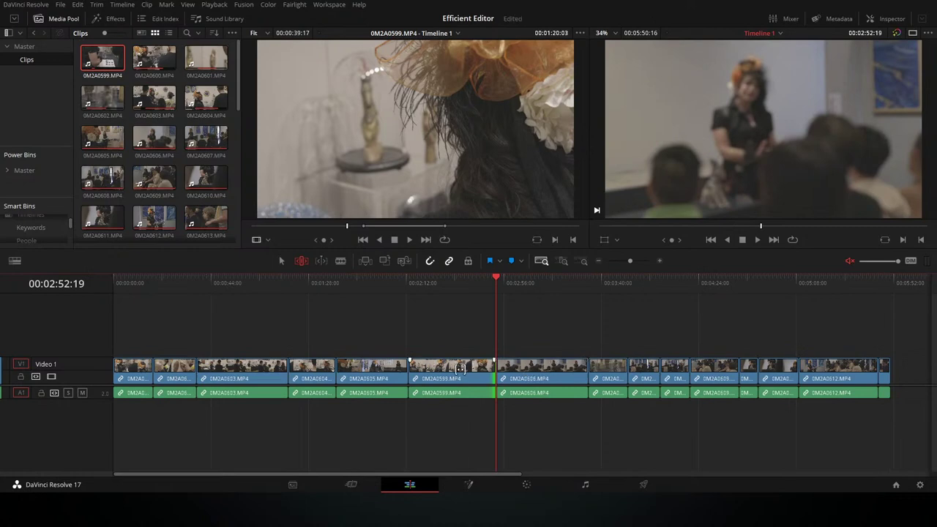
{"action": "left_click", "coordinate": [458, 378]}
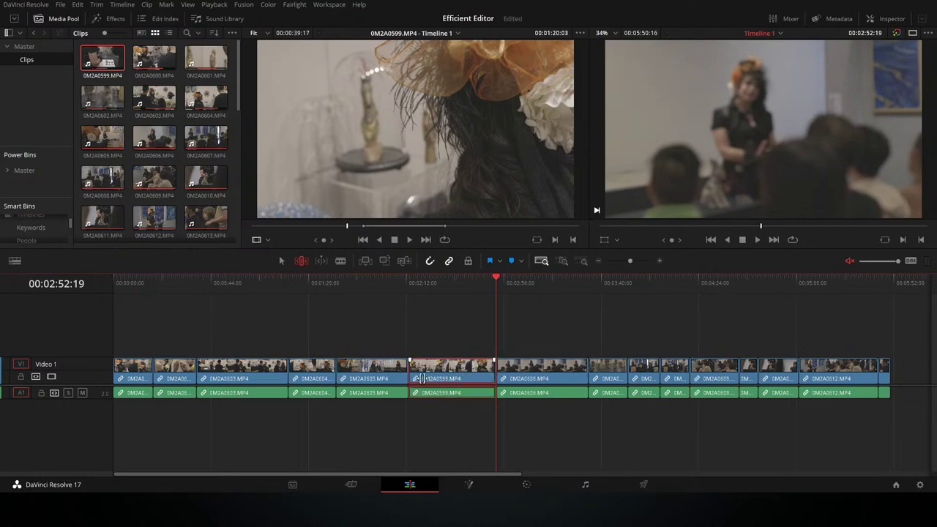
{"action": "left_click_drag", "start_coordinate": [412, 368], "coordinate": [428, 368]}
Slide 0M2A0605 earlier, then back a little later, between its neighbours.
{"action": "left_click", "coordinate": [370, 377]}
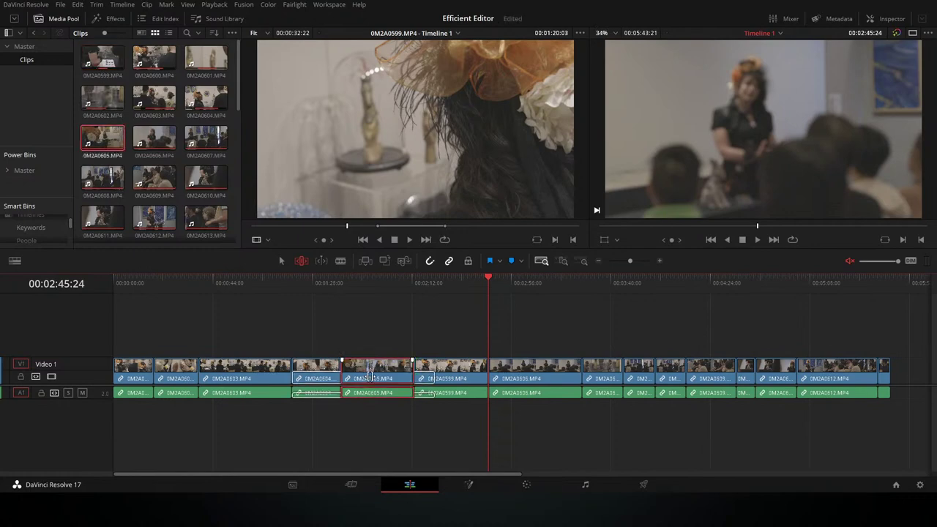
{"action": "left_click_drag", "start_coordinate": [370, 377], "coordinate": [318, 378]}
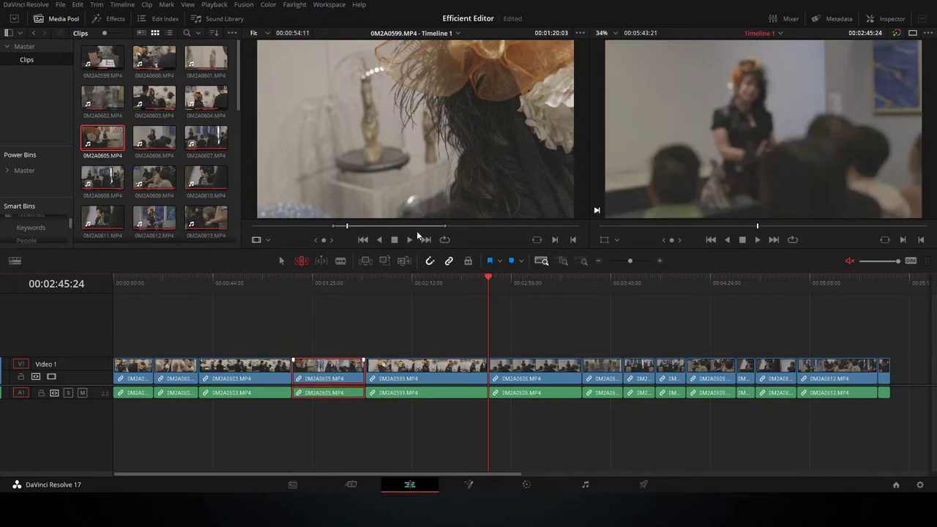
{"action": "left_click_drag", "start_coordinate": [319, 378], "coordinate": [376, 378]}
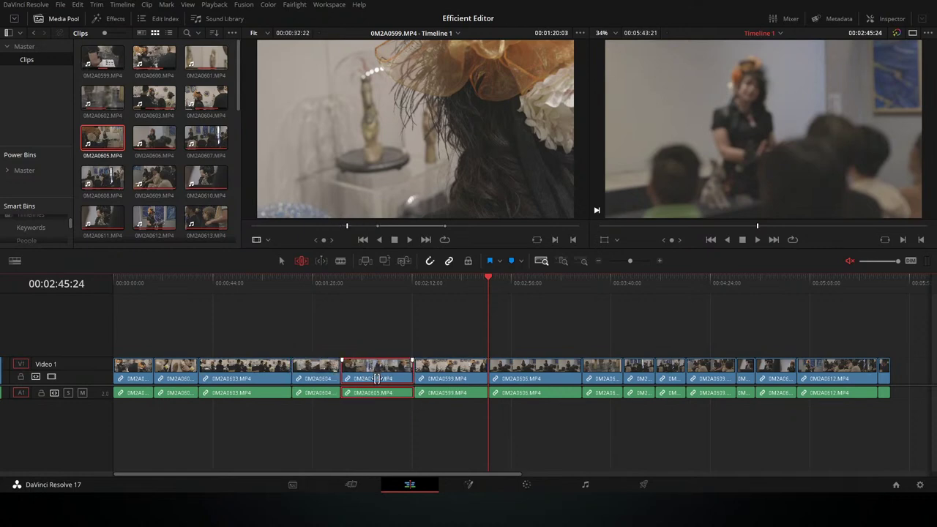
{"action": "left_click", "coordinate": [308, 282]}
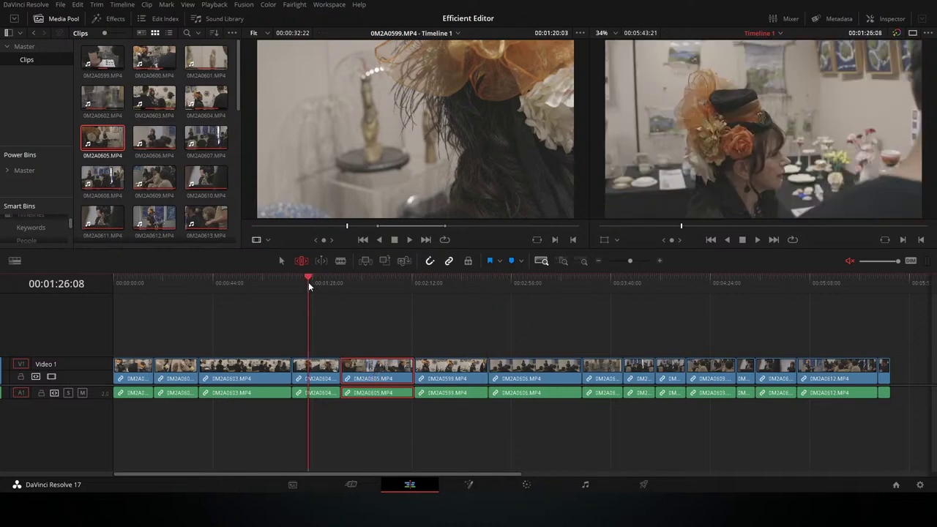
Slide 0M2A0605 about 11:07 earlier, then 03:09 back later, around 01:53:23.
{"action": "left_click", "coordinate": [370, 282]}
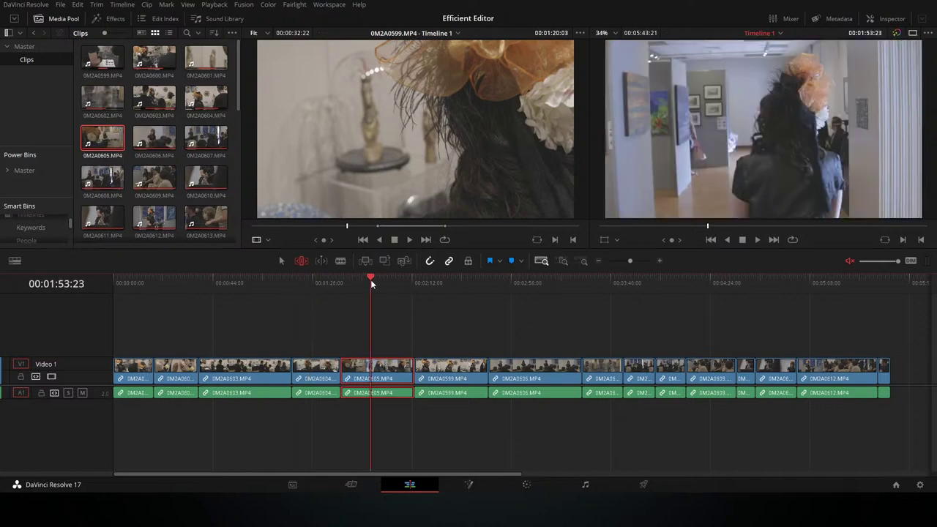
{"action": "left_click", "coordinate": [563, 261]}
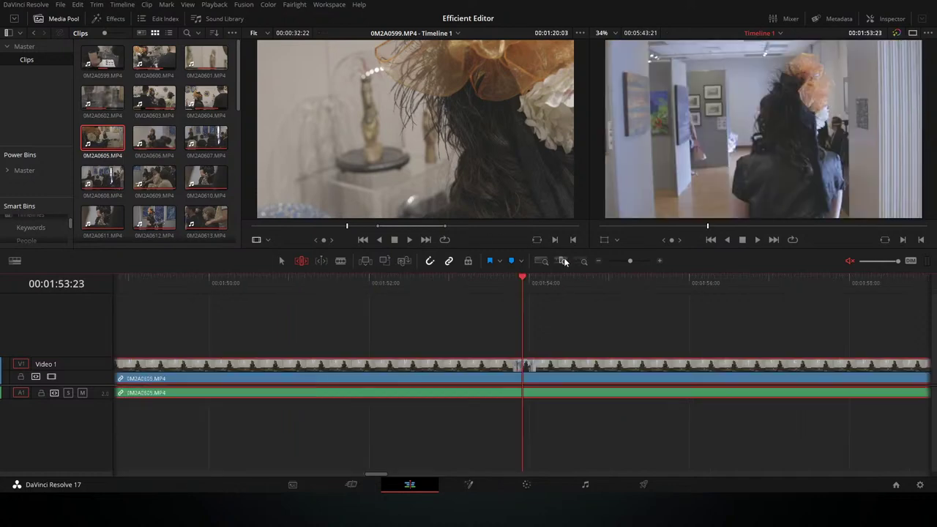
{"action": "left_click", "coordinate": [582, 260]}
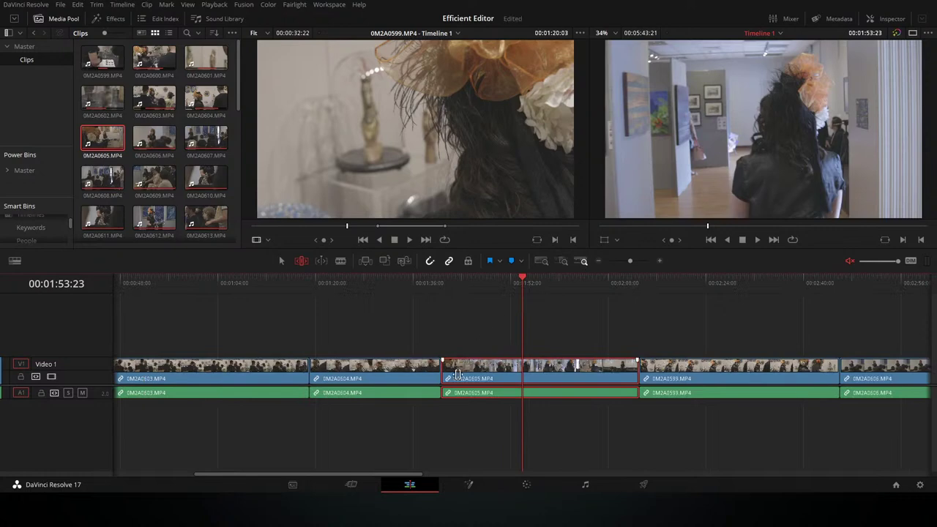
{"action": "left_click_drag", "start_coordinate": [460, 377], "coordinate": [329, 377]}
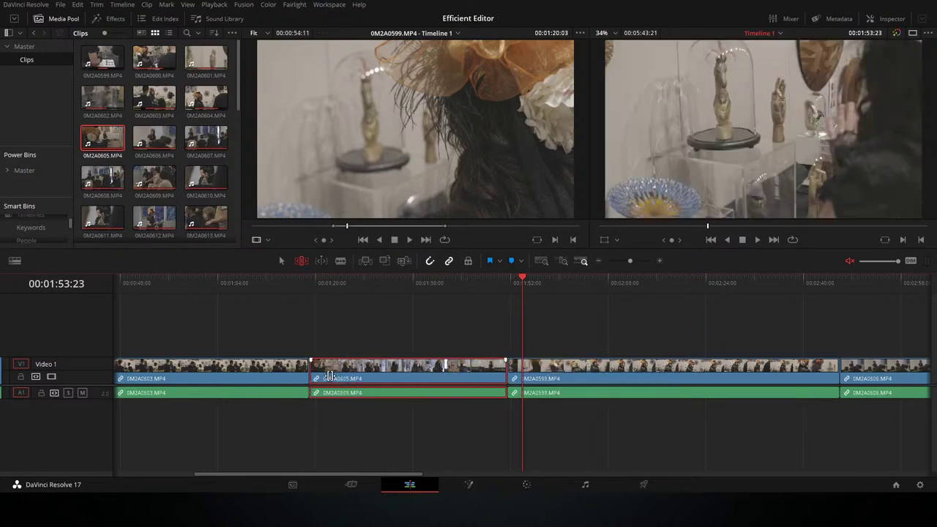
{"action": "left_click_drag", "start_coordinate": [330, 377], "coordinate": [426, 376]}
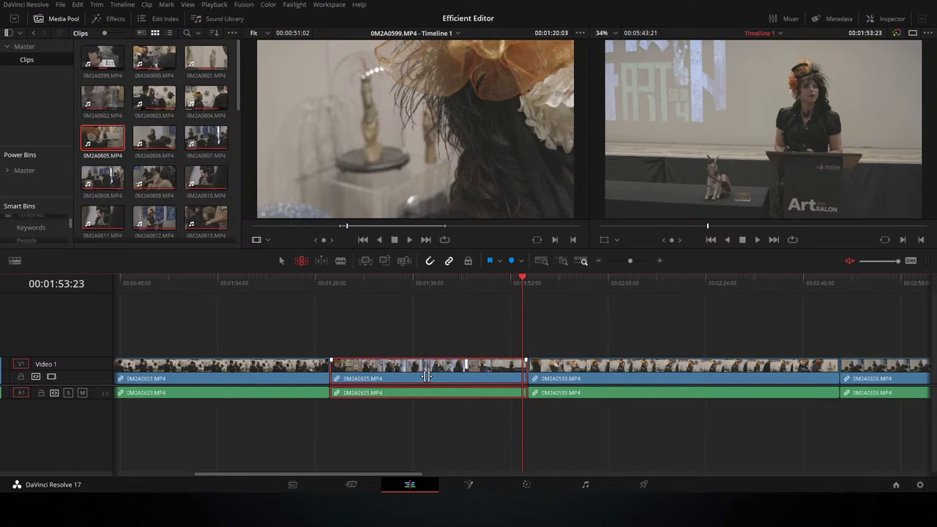
Put 0M2A0604 before 0M2A0605, roll the 0605/0599 cut earlier, and save.
{"action": "key", "text": "ctrl+z"}
{"action": "key", "text": "ctrl+z"}
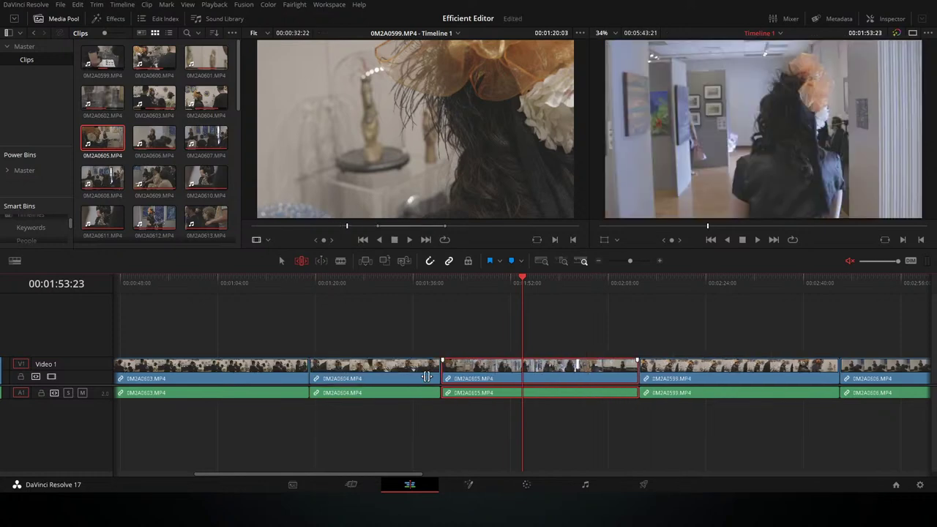
{"action": "key", "text": "ctrl+s"}
{"action": "left_click_drag", "start_coordinate": [636, 372], "coordinate": [521, 377]}
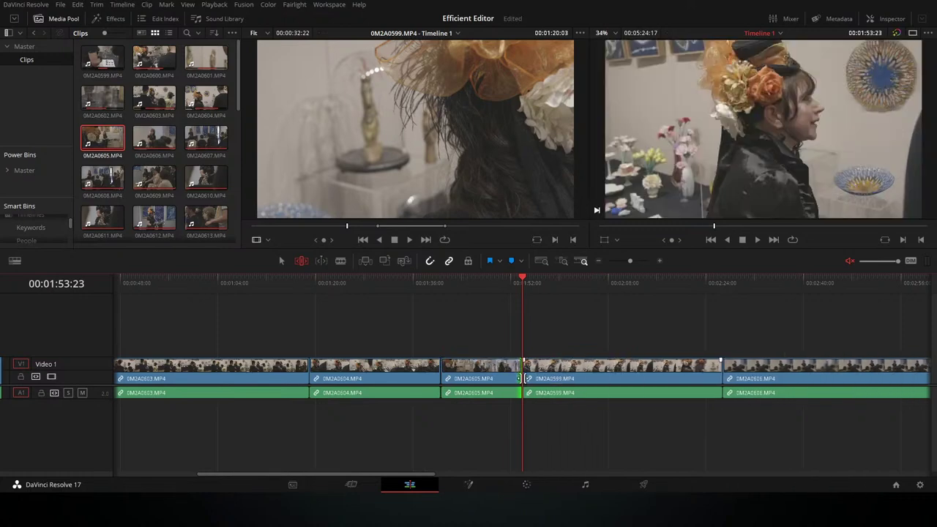
{"action": "key", "text": "ctrl+s"}
Select 0M2A0605 and try sliding it to a new position between its neighbours.
{"action": "left_click", "coordinate": [474, 287]}
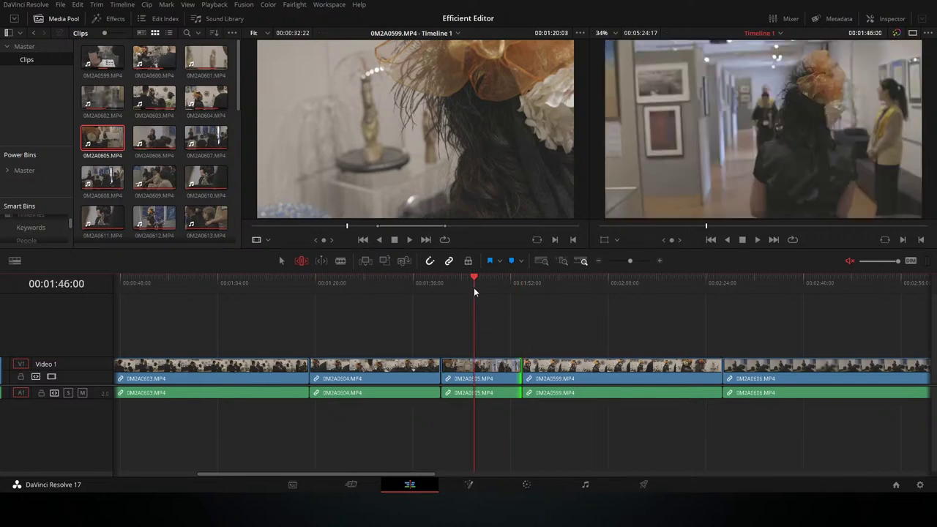
{"action": "left_click", "coordinate": [493, 368]}
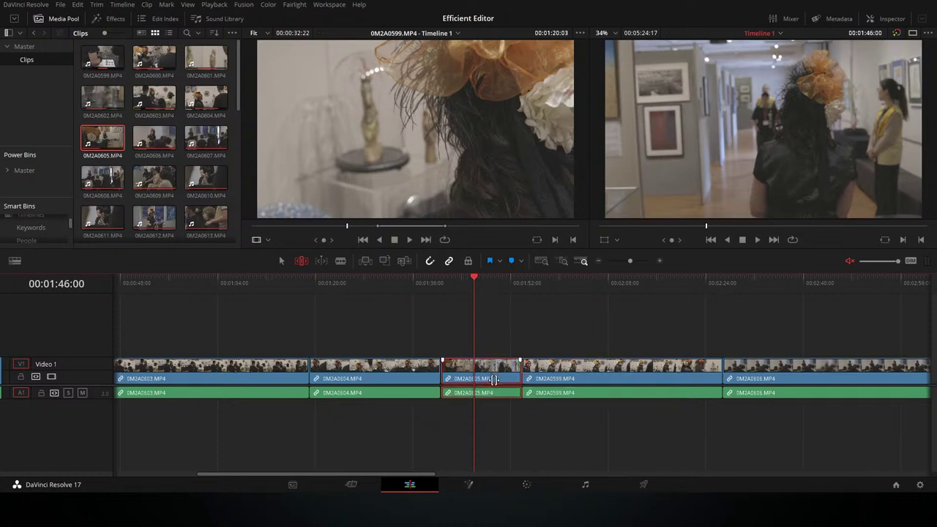
{"action": "left_click_drag", "start_coordinate": [494, 380], "coordinate": [360, 386]}
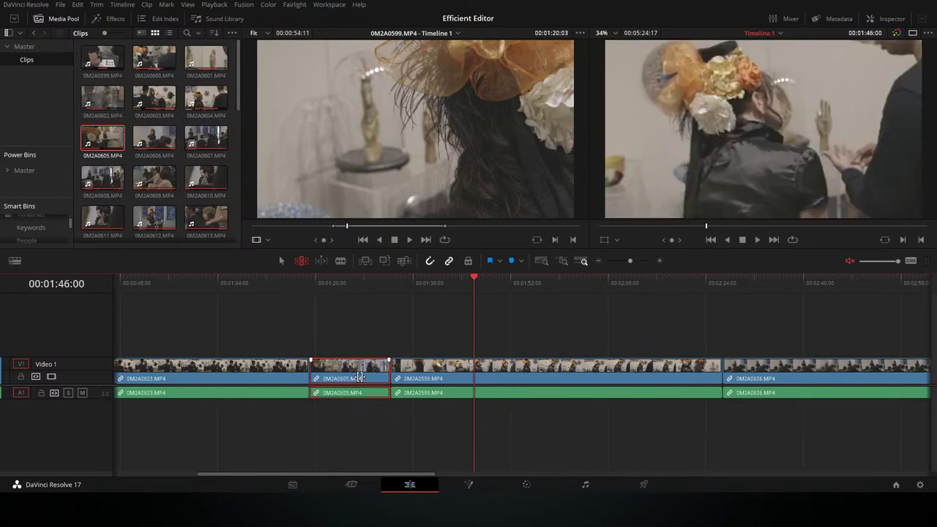
{"action": "left_click_drag", "start_coordinate": [359, 377], "coordinate": [343, 359]}
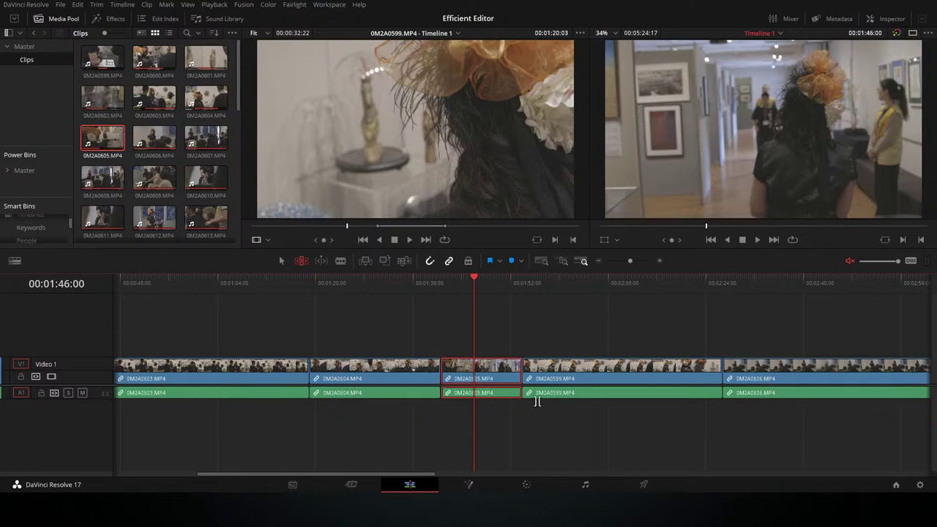
Slip the footage inside clips 0M2A0605 and 0M2A0599.
{"action": "left_click", "coordinate": [561, 441]}
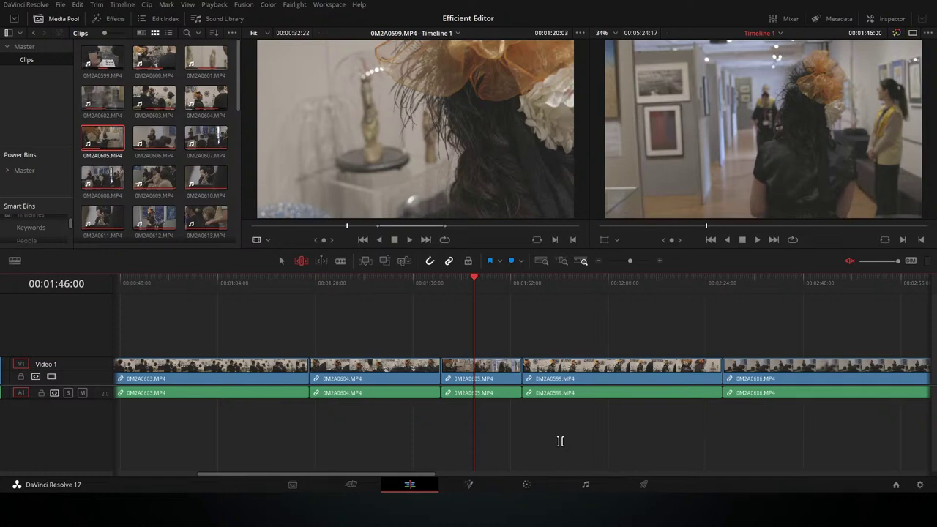
{"action": "left_click", "coordinate": [489, 369]}
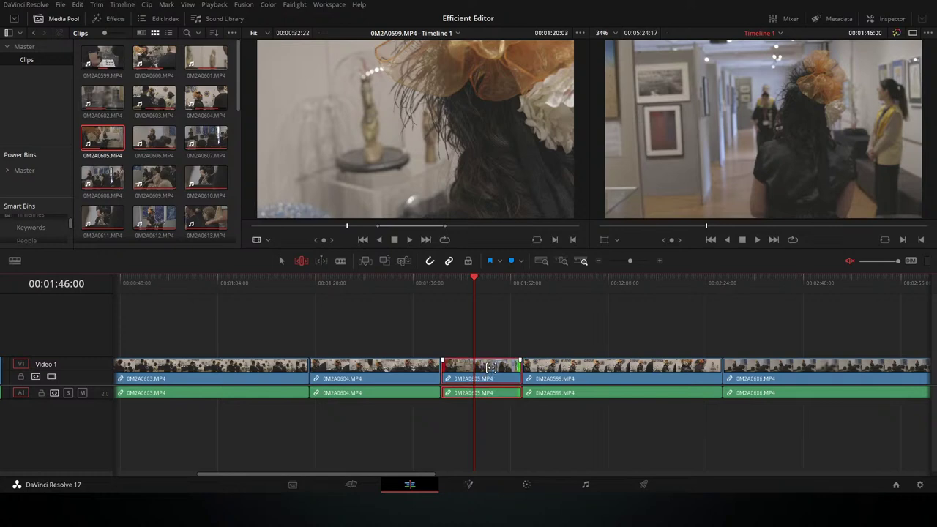
{"action": "left_click_drag", "start_coordinate": [490, 368], "coordinate": [381, 368]}
{"action": "left_click", "coordinate": [378, 369]}
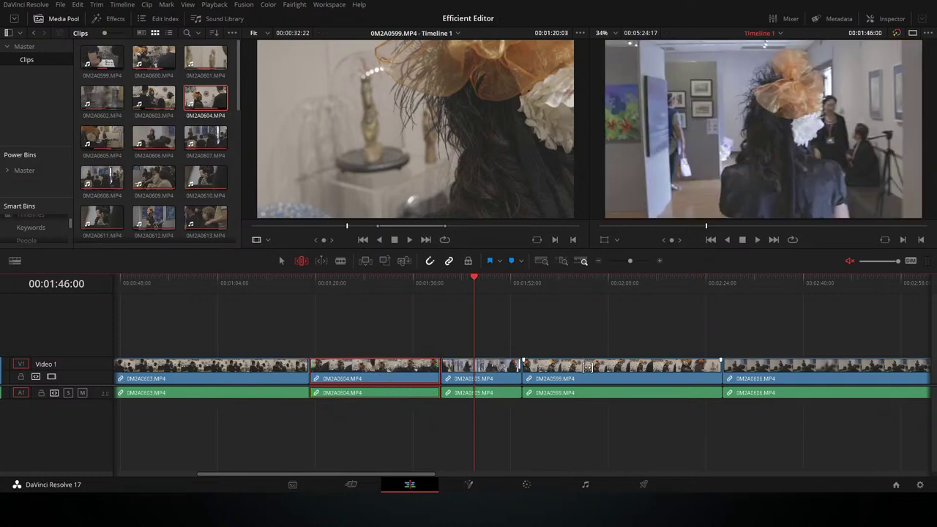
{"action": "left_click_drag", "start_coordinate": [588, 366], "coordinate": [578, 368]}
Slide 0M2A0605 and then 0M2A0604 earlier along the timeline.
{"action": "left_click", "coordinate": [490, 379]}
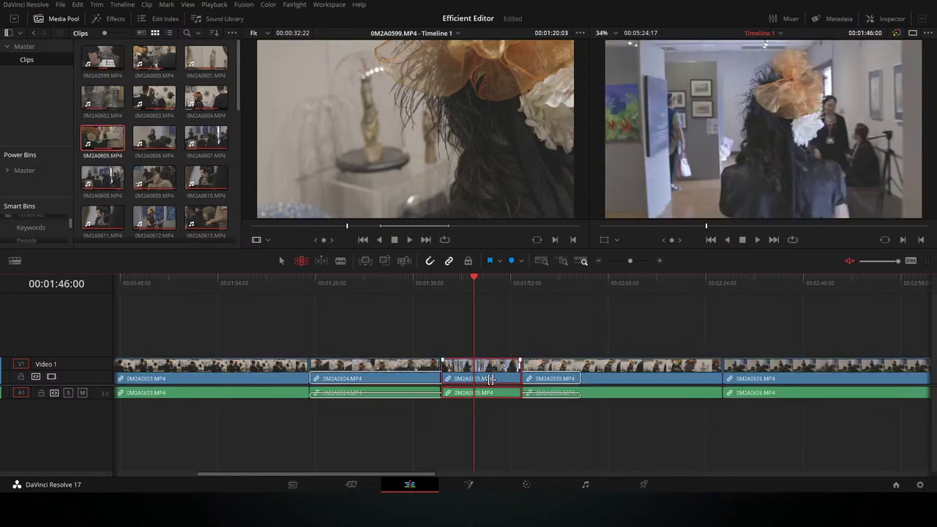
{"action": "left_click_drag", "start_coordinate": [490, 379], "coordinate": [450, 366]}
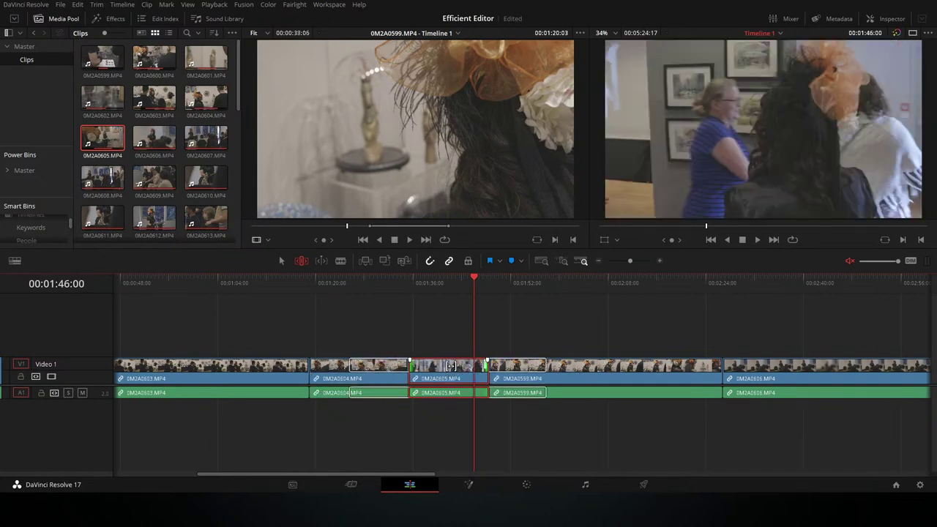
{"action": "mouse_move", "coordinate": [450, 366]}
{"action": "left_mouse_down"}
{"action": "mouse_move", "coordinate": [459, 364]}
{"action": "mouse_move", "coordinate": [438, 364]}
{"action": "mouse_move", "coordinate": [443, 379]}
{"action": "mouse_move", "coordinate": [342, 380]}
{"action": "mouse_move", "coordinate": [489, 379]}
{"action": "mouse_move", "coordinate": [432, 379]}
{"action": "mouse_move", "coordinate": [446, 378]}
{"action": "left_mouse_up"}
{"action": "left_click_drag", "start_coordinate": [362, 379], "coordinate": [341, 378]}
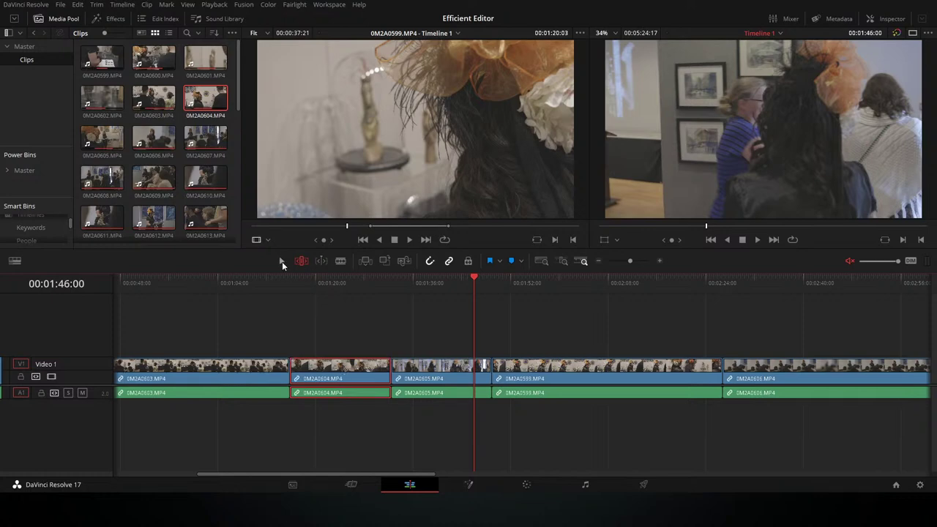
Trim the 0M2A0604/0M2A0605 cut earlier to 01:29:19 at the playhead and save the project.
{"action": "left_click", "coordinate": [395, 305]}
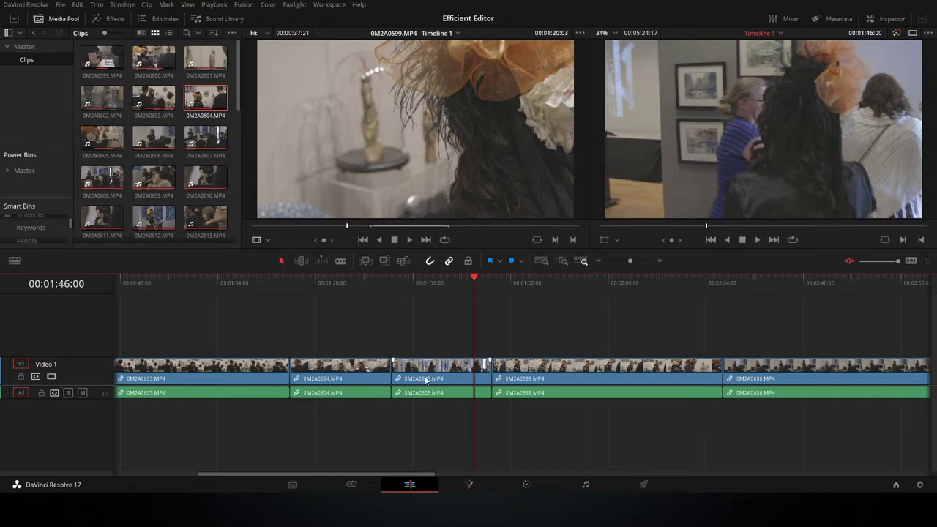
{"action": "left_click", "coordinate": [376, 278]}
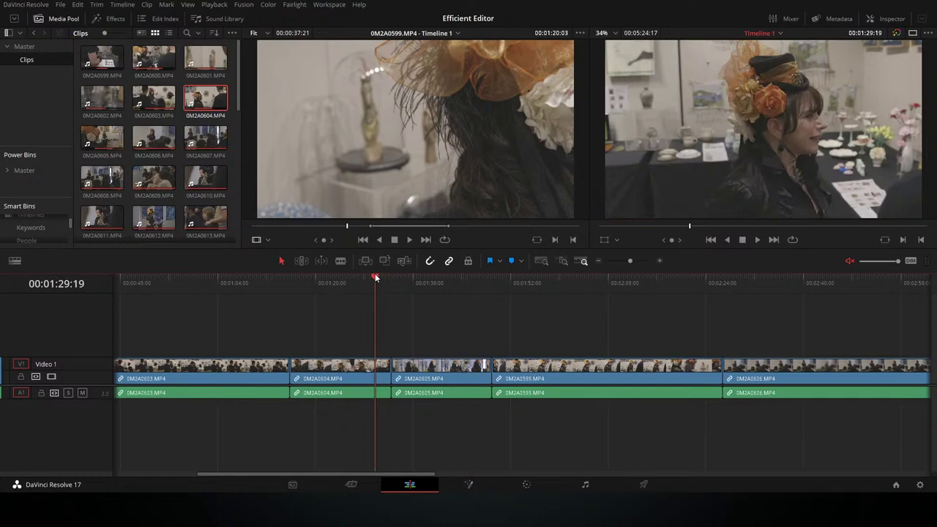
{"action": "left_click", "coordinate": [391, 372]}
{"action": "left_click_drag", "start_coordinate": [390, 366], "coordinate": [375, 368]}
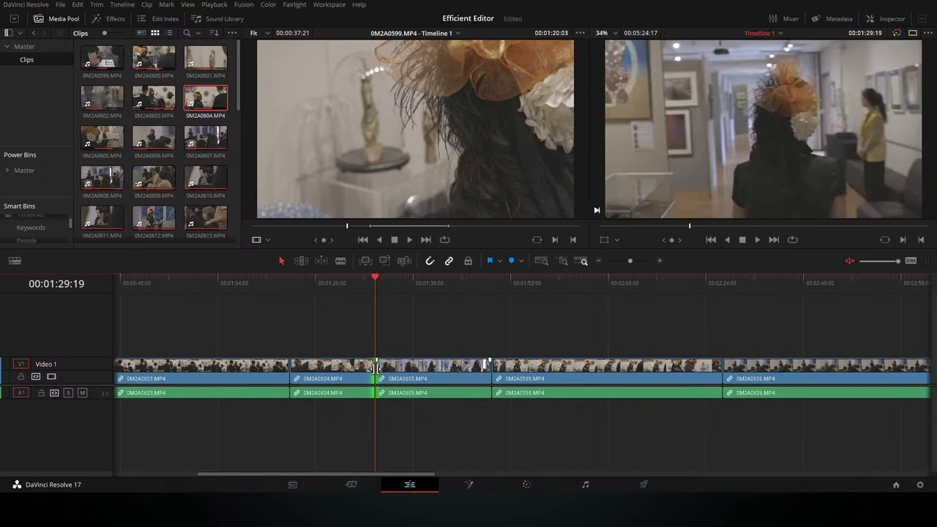
{"action": "key", "text": "ctrl+z"}
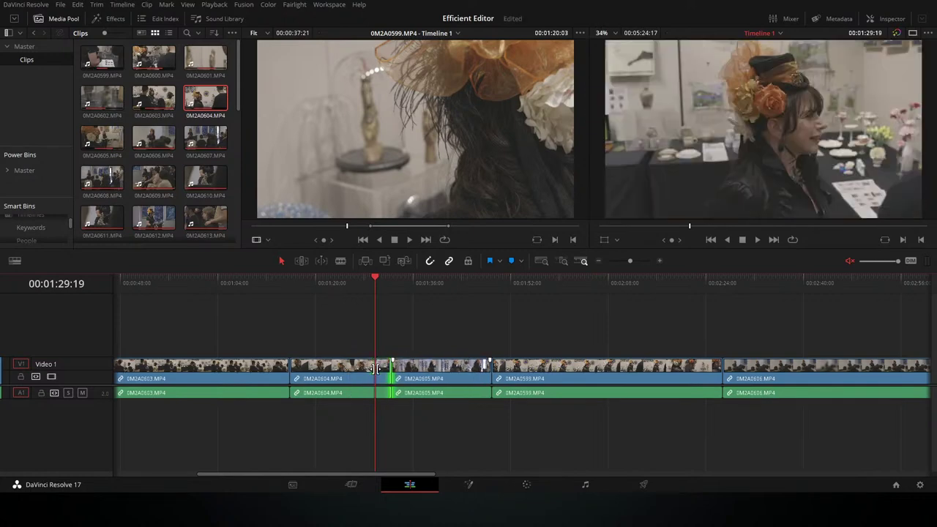
{"action": "left_click_drag", "start_coordinate": [377, 370], "coordinate": [385, 375]}
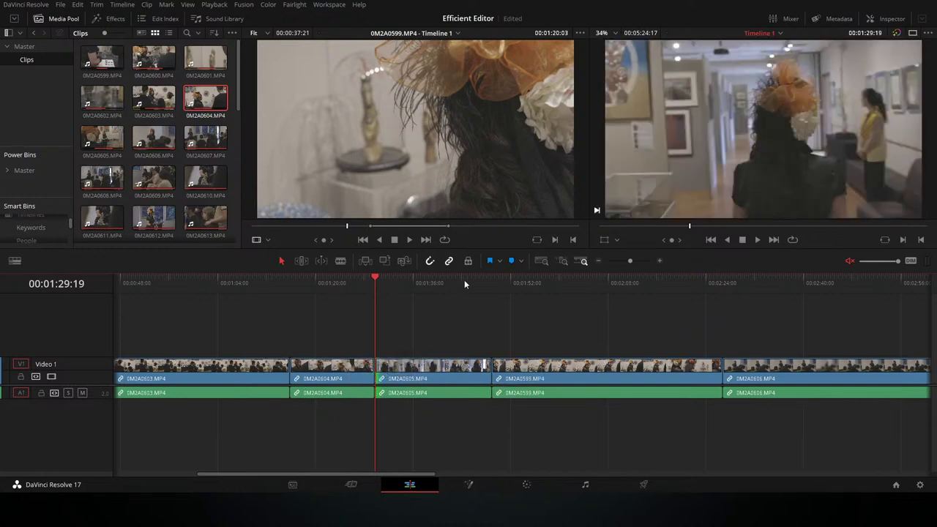
{"action": "key", "text": "ctrl+s"}
Try trimming the 0M2A0604/0M2A0605 cut to 01:44:12, undo, then move it to 01:27:07.
{"action": "left_click", "coordinate": [465, 280]}
{"action": "left_click_drag", "start_coordinate": [376, 372], "coordinate": [470, 368]}
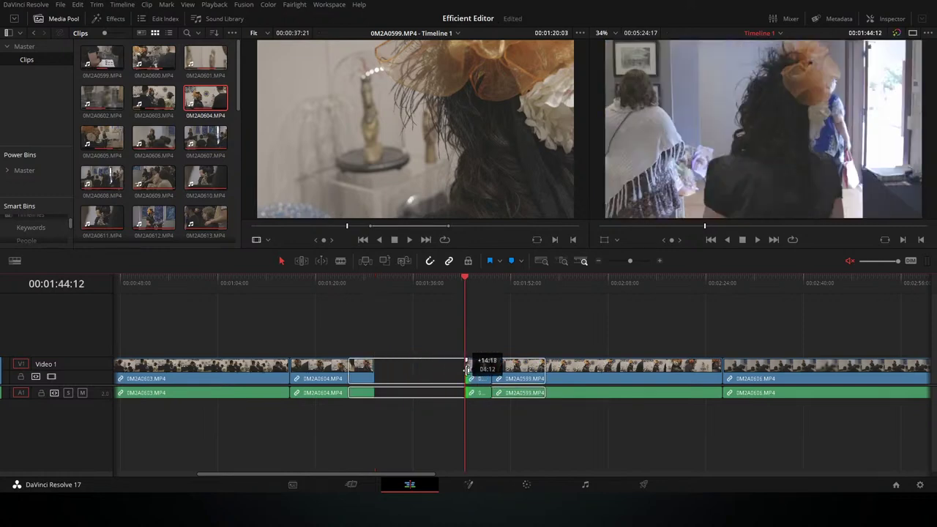
{"action": "left_click_drag", "start_coordinate": [373, 370], "coordinate": [464, 365]}
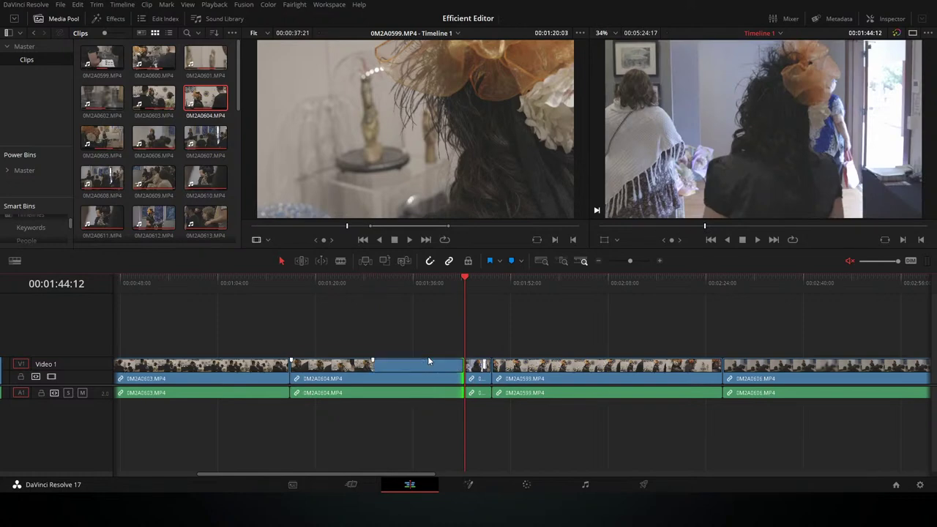
{"action": "key", "text": "ctrl+z"}
{"action": "key", "text": "ctrl+z"}
{"action": "key", "text": "ctrl+z"}
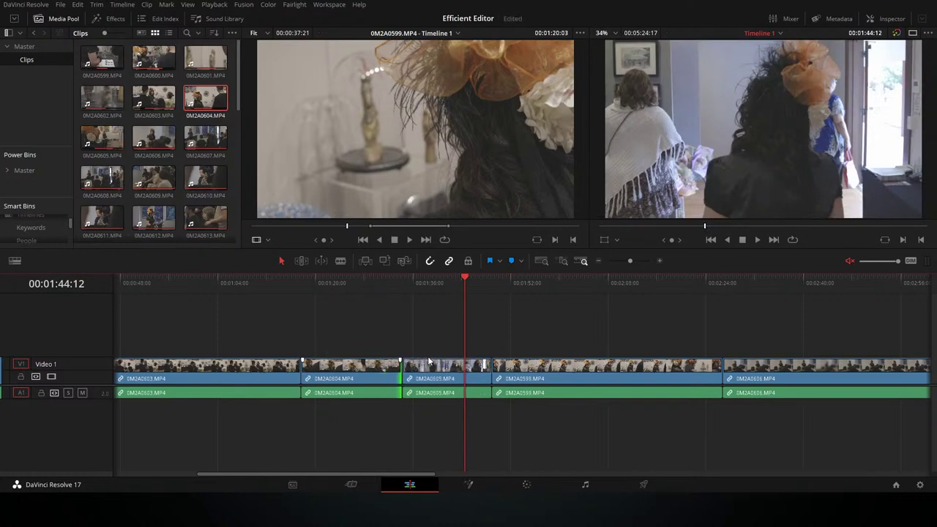
{"action": "left_click", "coordinate": [359, 277]}
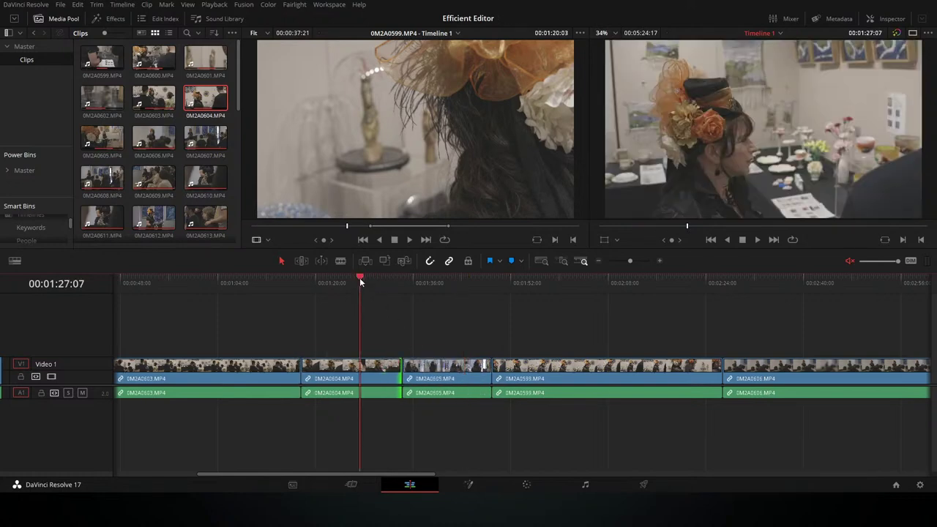
{"action": "left_click_drag", "start_coordinate": [402, 370], "coordinate": [357, 371]}
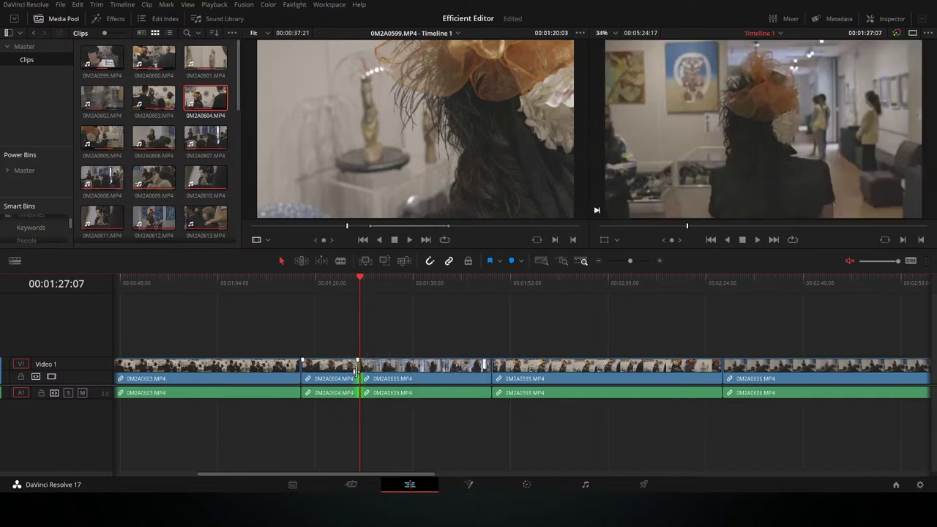
Move the 0M2A0604/0M2A0605 cut to 01:44:24, then extend it to 01:34:14 with E.
{"action": "left_click", "coordinate": [467, 277]}
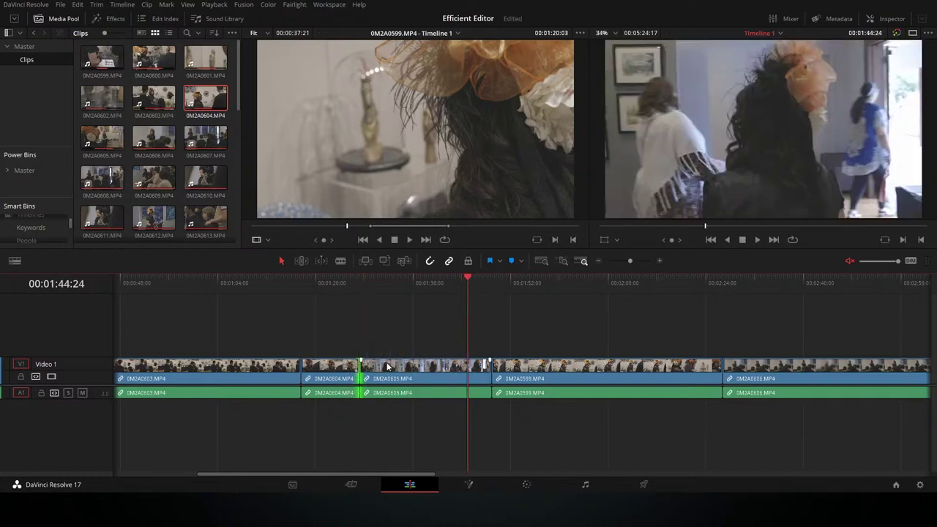
{"action": "left_click_drag", "start_coordinate": [359, 373], "coordinate": [470, 360]}
{"action": "left_click_drag", "start_coordinate": [472, 361], "coordinate": [469, 360]}
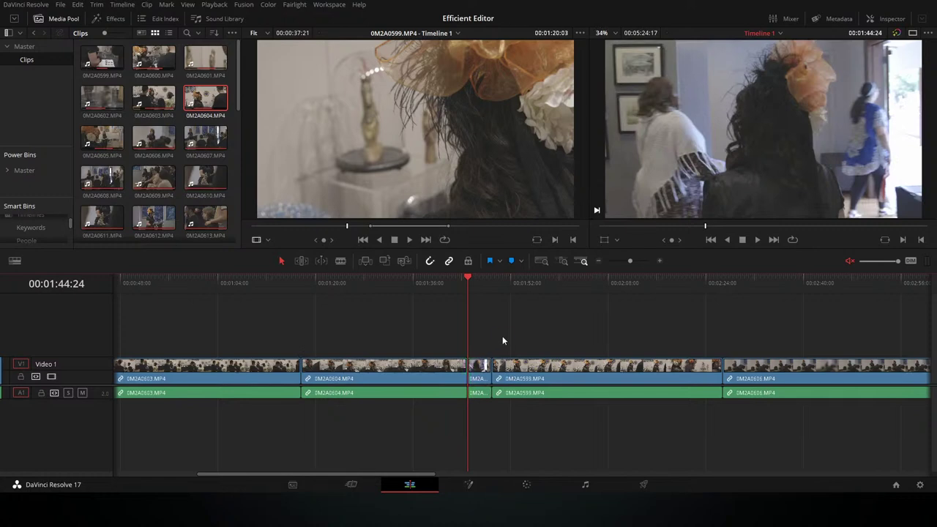
{"action": "left_click", "coordinate": [405, 278]}
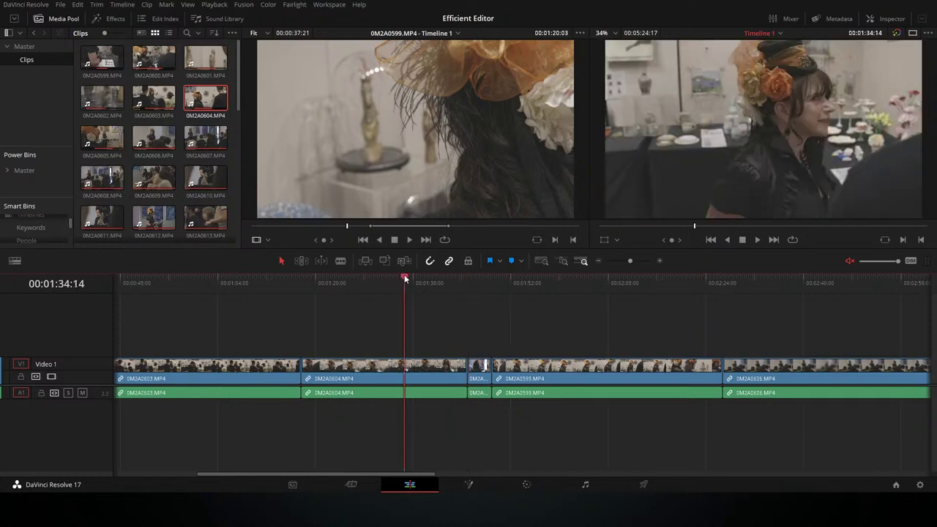
{"action": "key", "text": "e"}
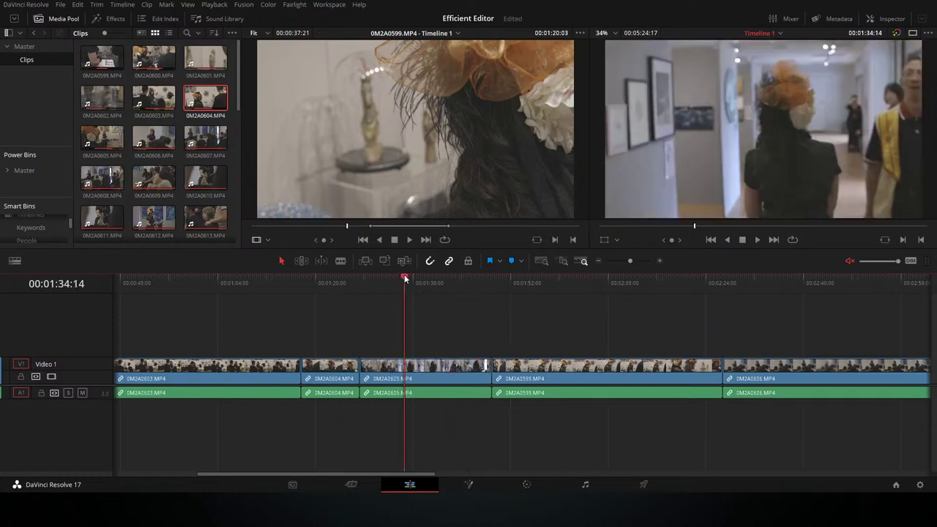
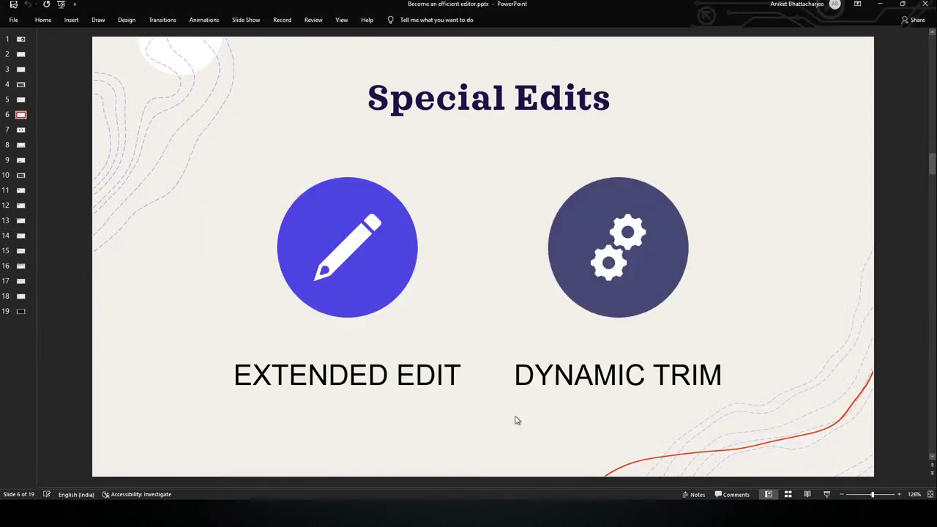
Advance the presentation to slide 7, Special Edits.
{"action": "scroll", "coordinate": [516, 420], "scroll_direction": "down", "scroll_amount": 1}
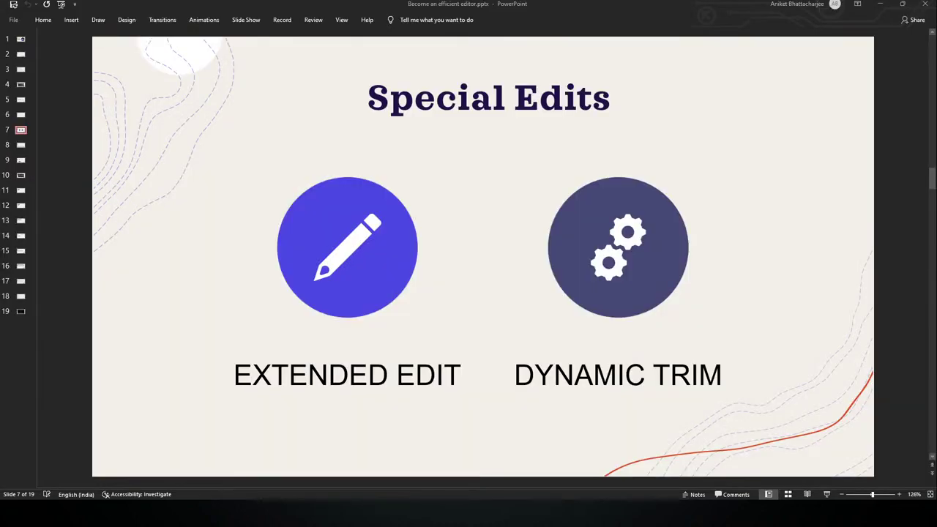
{"action": "left_click", "coordinate": [265, 427]}
{"action": "key", "text": "alt+Tab"}
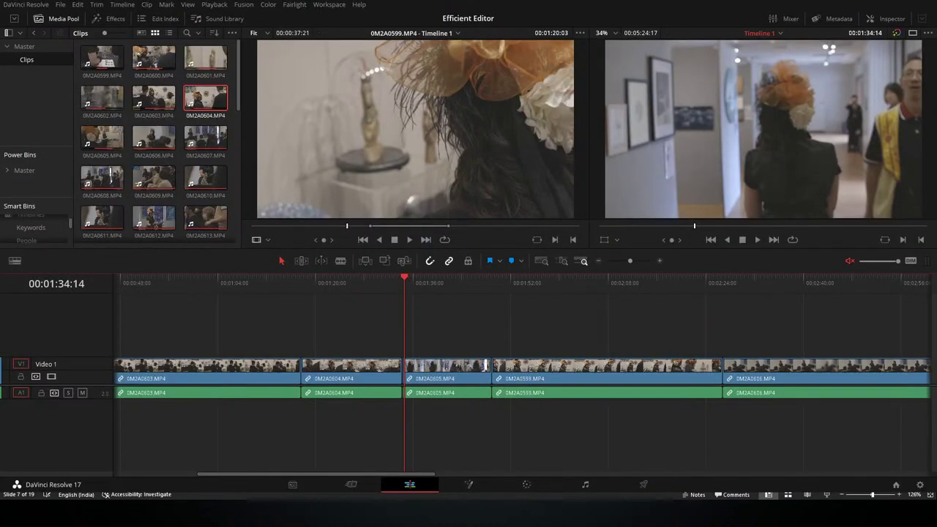
Scrub the playhead to about 01:29:21 and try selecting the cuts around 0M2A0604.
{"action": "left_click", "coordinate": [348, 281]}
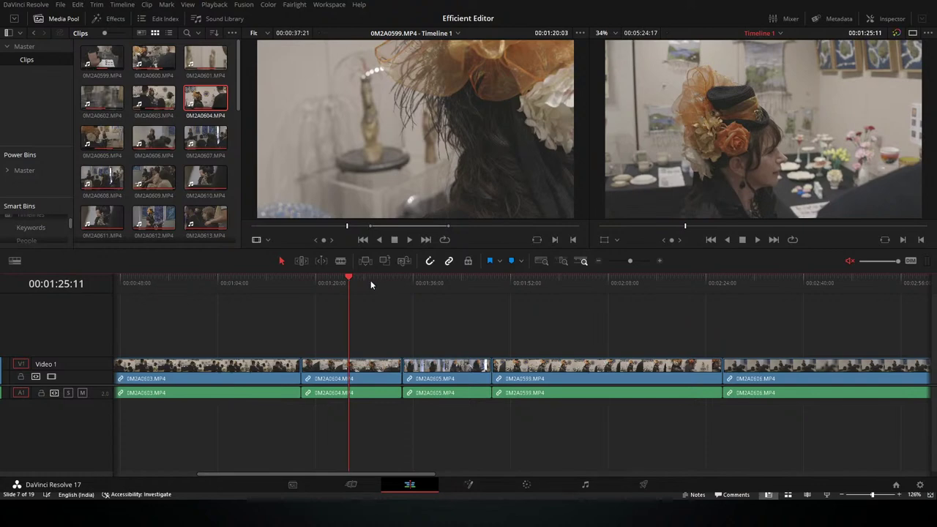
{"action": "left_click_drag", "start_coordinate": [372, 281], "coordinate": [376, 280]}
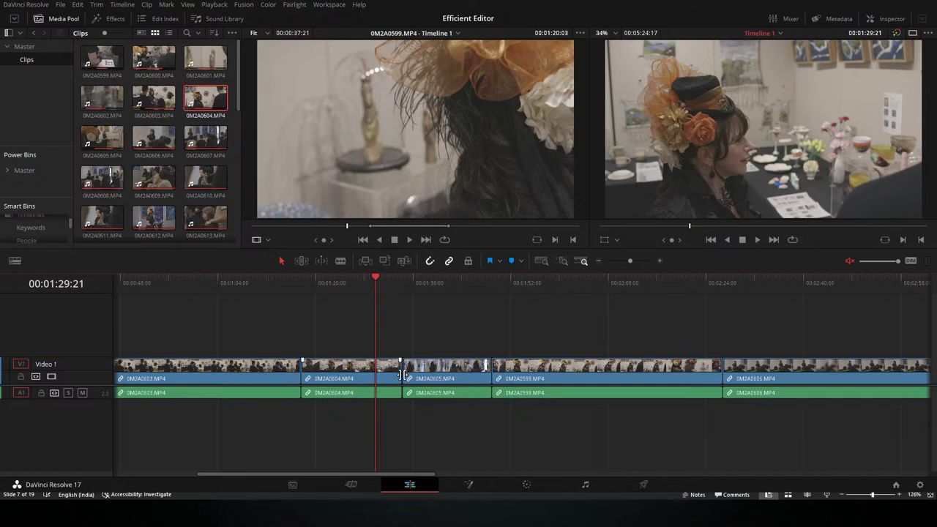
{"action": "left_click", "coordinate": [401, 374]}
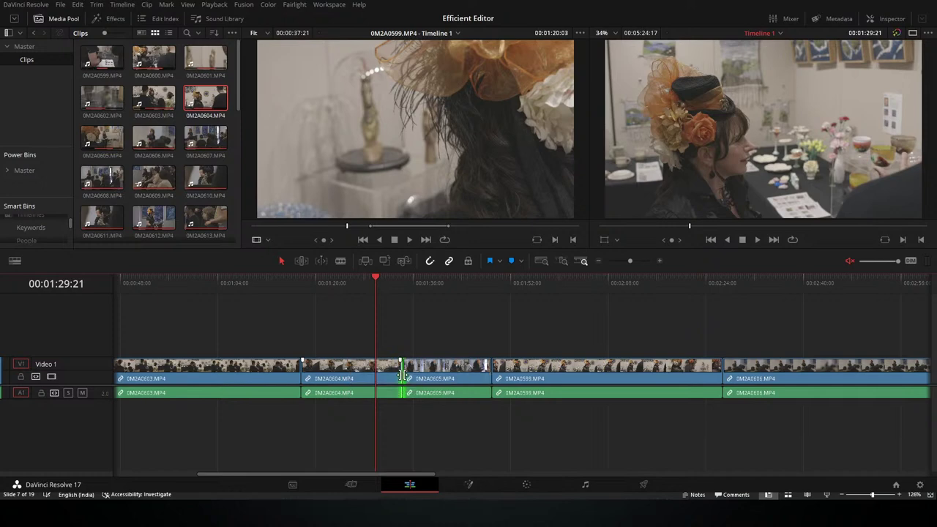
{"action": "left_click", "coordinate": [301, 377]}
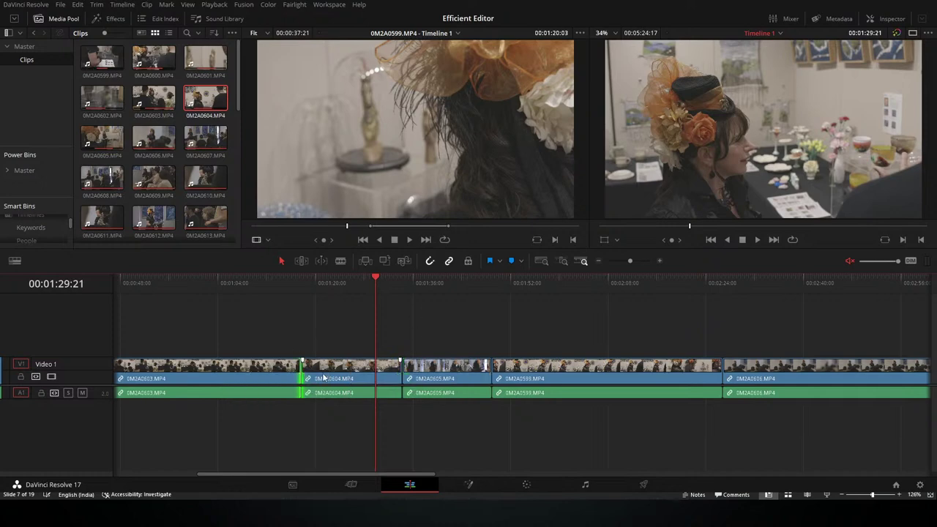
{"action": "left_click", "coordinate": [401, 375]}
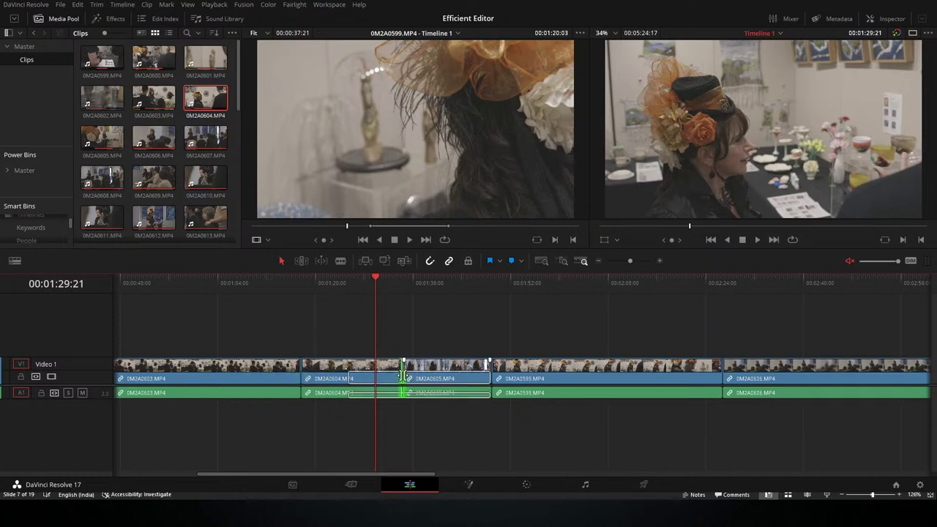
{"action": "left_click", "coordinate": [409, 310]}
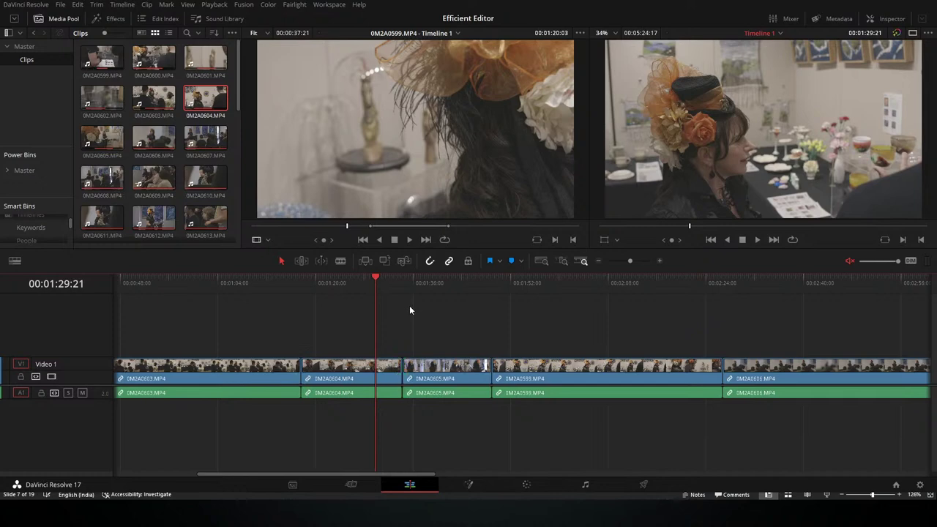
Return the playhead to 01:28:02 and select the 0M2A0604/0M2A0605 cut.
{"action": "key", "text": "v"}
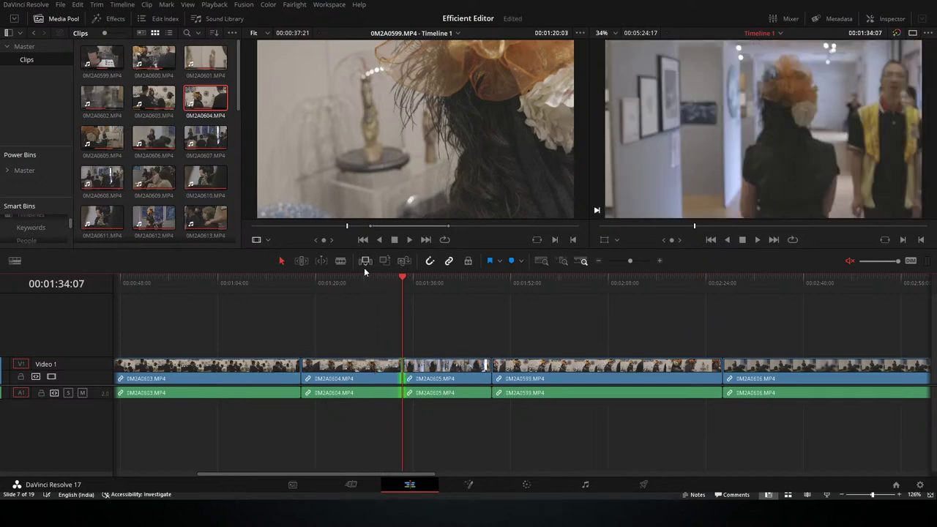
{"action": "left_click", "coordinate": [365, 277]}
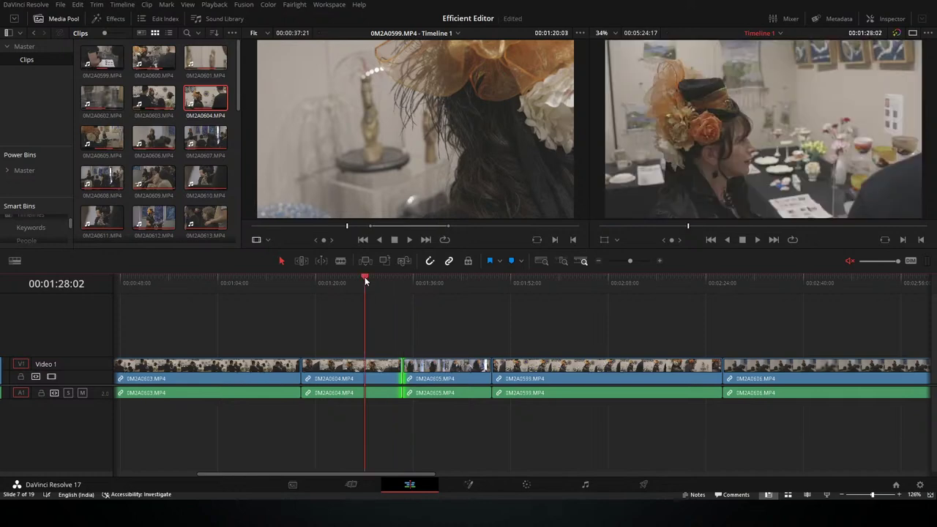
{"action": "left_click", "coordinate": [393, 327]}
{"action": "left_click", "coordinate": [402, 370]}
Trial an extend edit of 0M2A0605's start to 01:30:02, then undo it.
{"action": "left_click", "coordinate": [303, 366]}
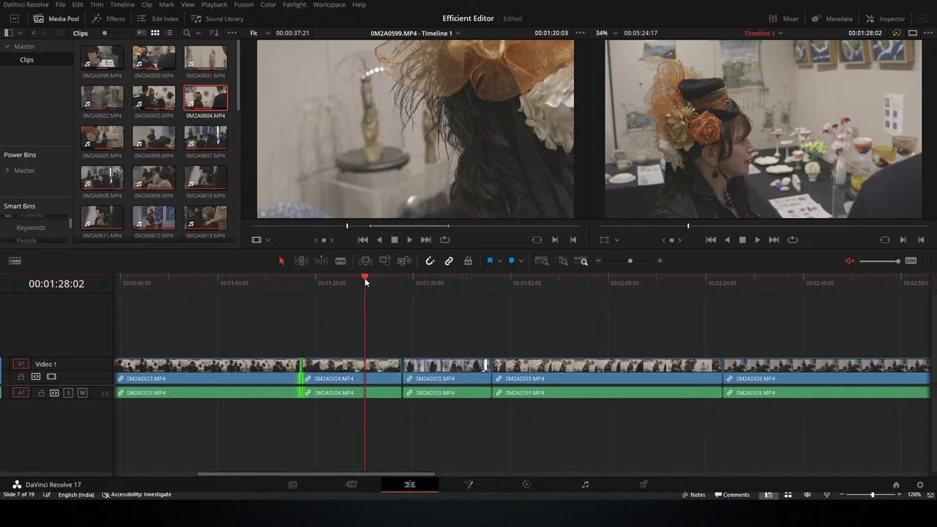
{"action": "left_click_drag", "start_coordinate": [365, 282], "coordinate": [317, 279]}
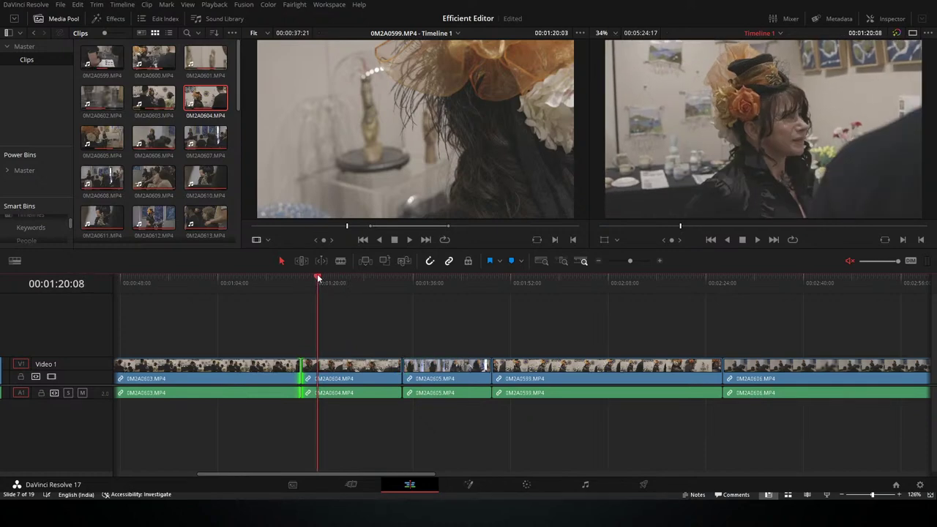
{"action": "left_click_drag", "start_coordinate": [317, 279], "coordinate": [369, 286]}
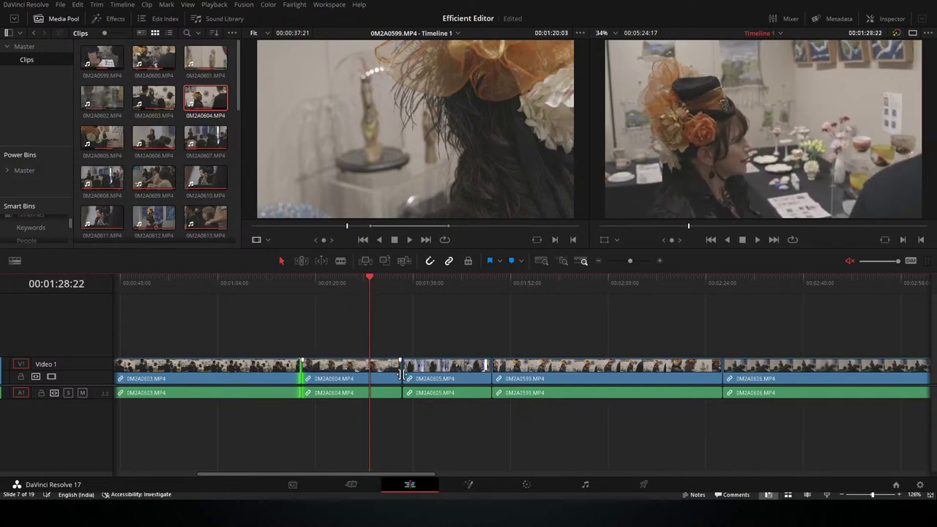
{"action": "key", "text": "v"}
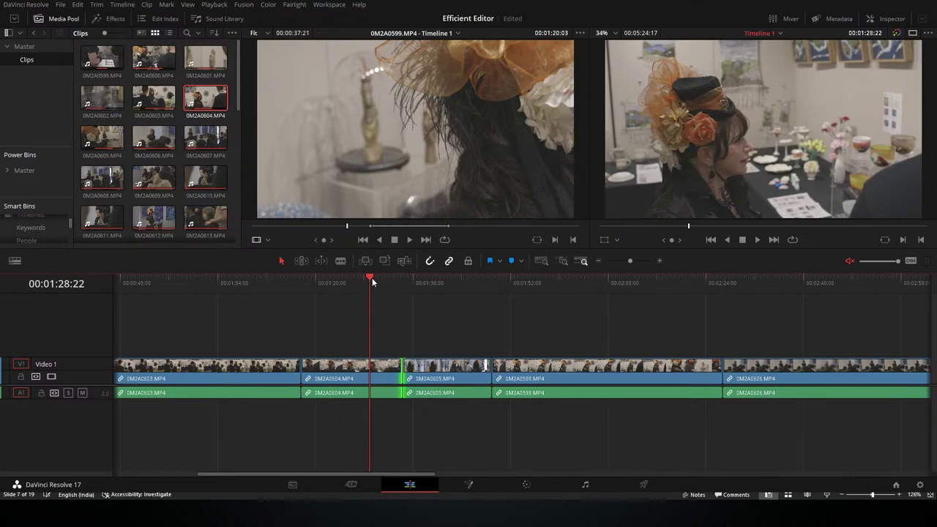
{"action": "left_click_drag", "start_coordinate": [372, 277], "coordinate": [376, 276]}
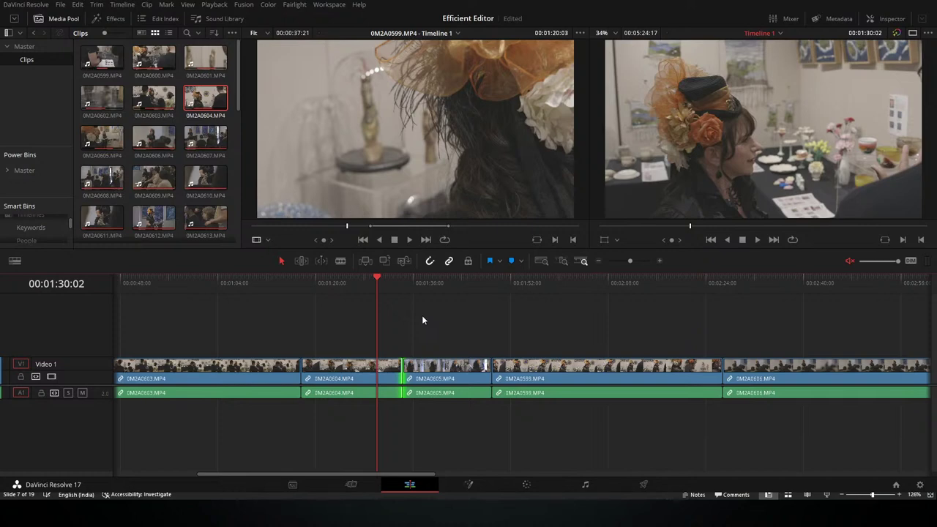
{"action": "key", "text": "e"}
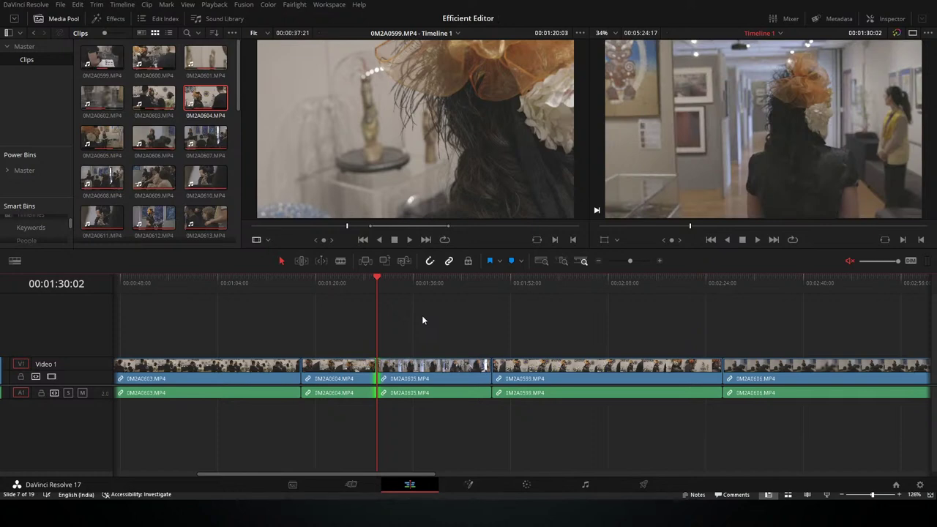
{"action": "key", "text": "ctrl+z"}
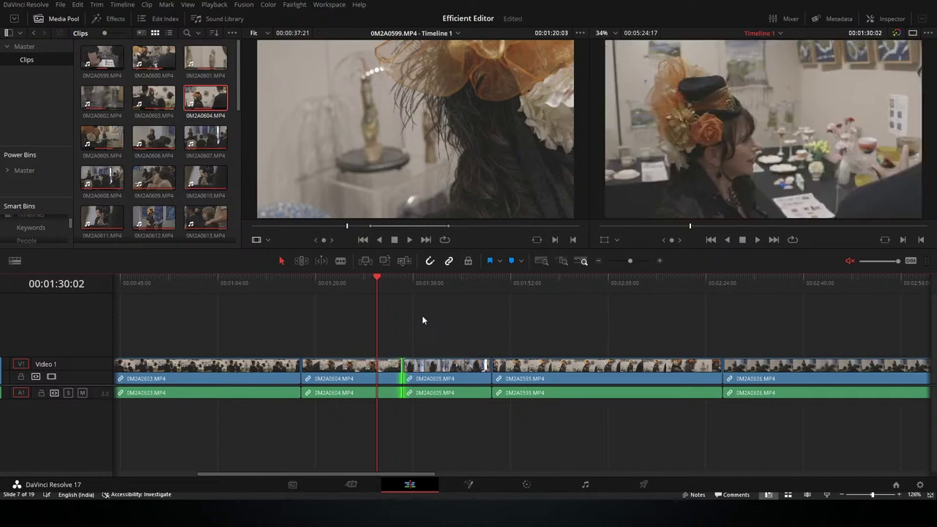
Extend the 0M2A0603/0M2A0604 cut back to the playhead at 01:12:20.
{"action": "left_click", "coordinate": [409, 300]}
{"action": "left_click", "coordinate": [244, 279]}
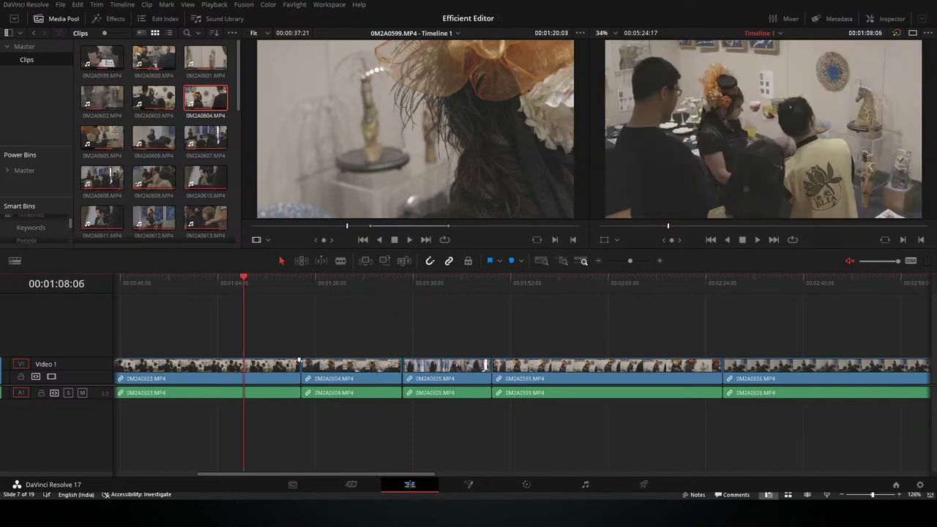
{"action": "left_click", "coordinate": [302, 372]}
{"action": "left_click", "coordinate": [271, 279]}
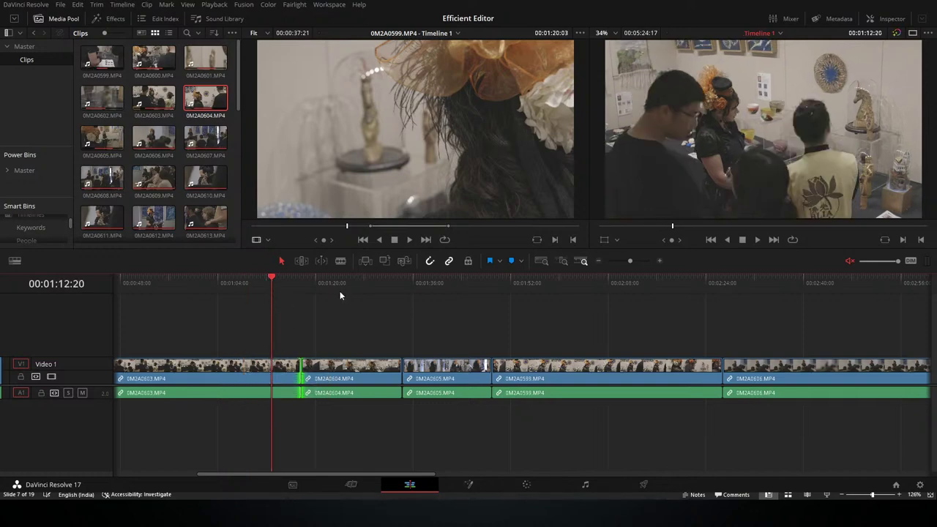
{"action": "key", "text": "e"}
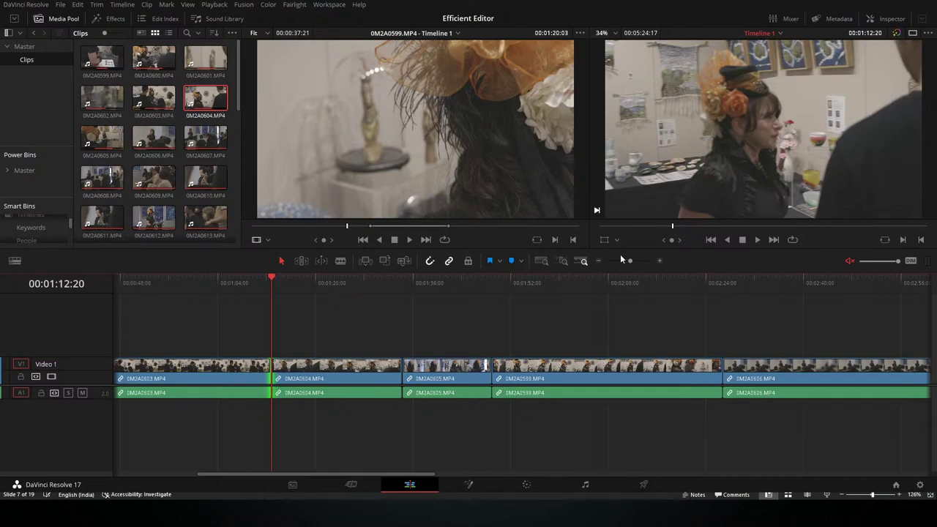
Trial trimming and extending the 0M2A0605/0M2A0599 cut toward 01:54:00, then undo.
{"action": "left_click", "coordinate": [524, 283]}
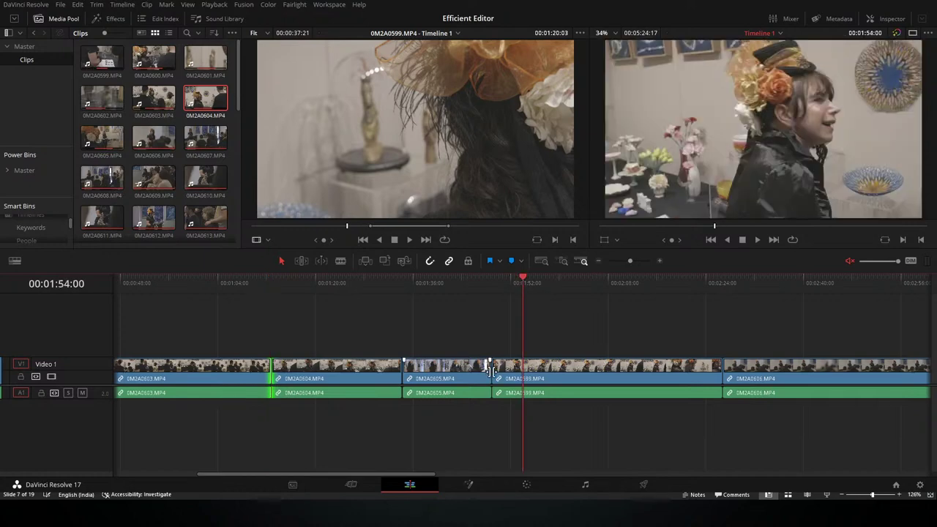
{"action": "left_click", "coordinate": [490, 370]}
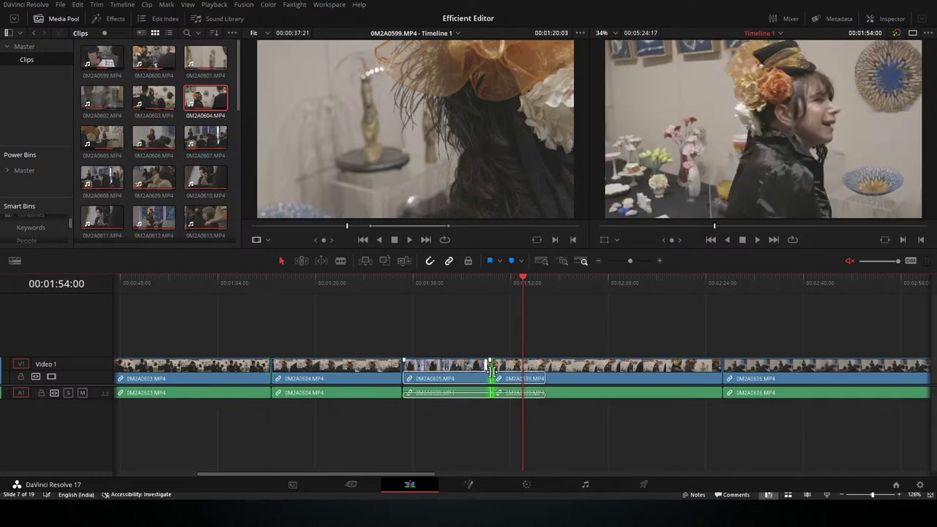
{"action": "mouse_move", "coordinate": [492, 374]}
{"action": "left_mouse_down"}
{"action": "mouse_move", "coordinate": [513, 375]}
{"action": "mouse_move", "coordinate": [446, 388]}
{"action": "mouse_move", "coordinate": [486, 386]}
{"action": "left_mouse_up"}
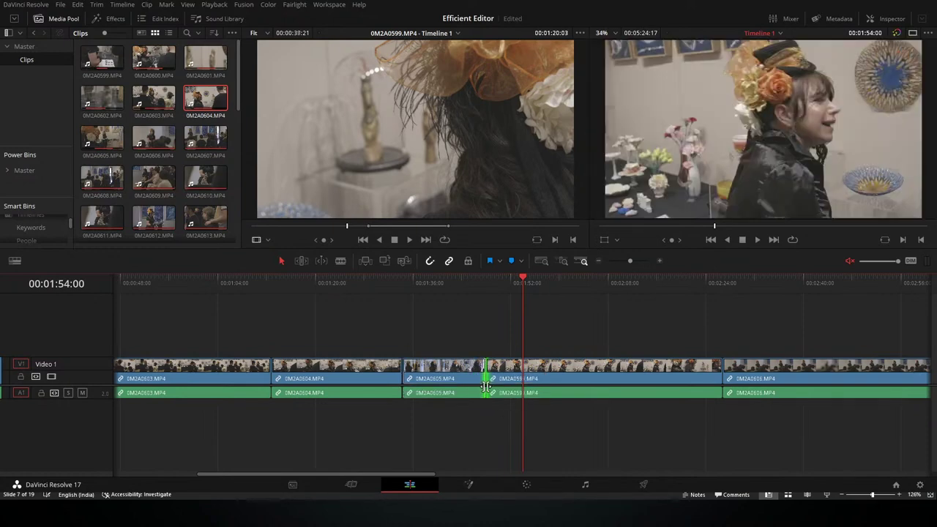
{"action": "key", "text": "e"}
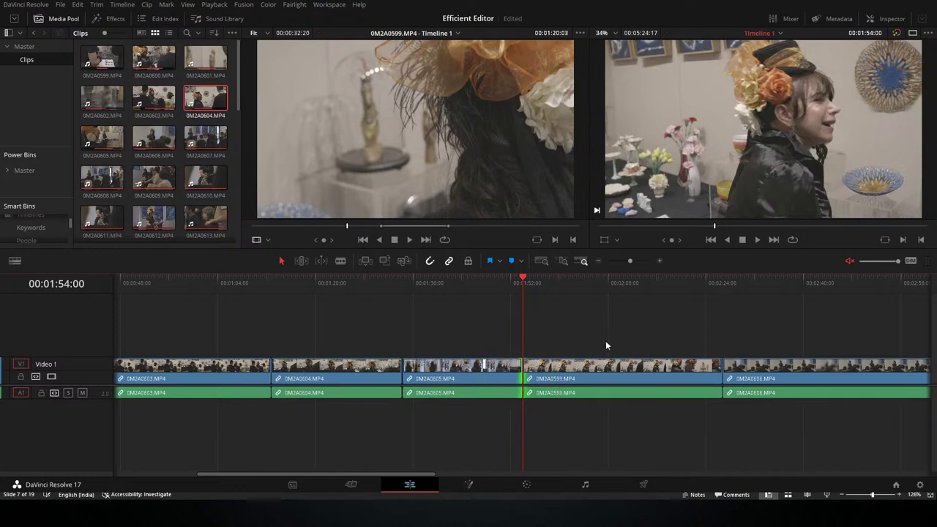
{"action": "key", "text": "ctrl+z"}
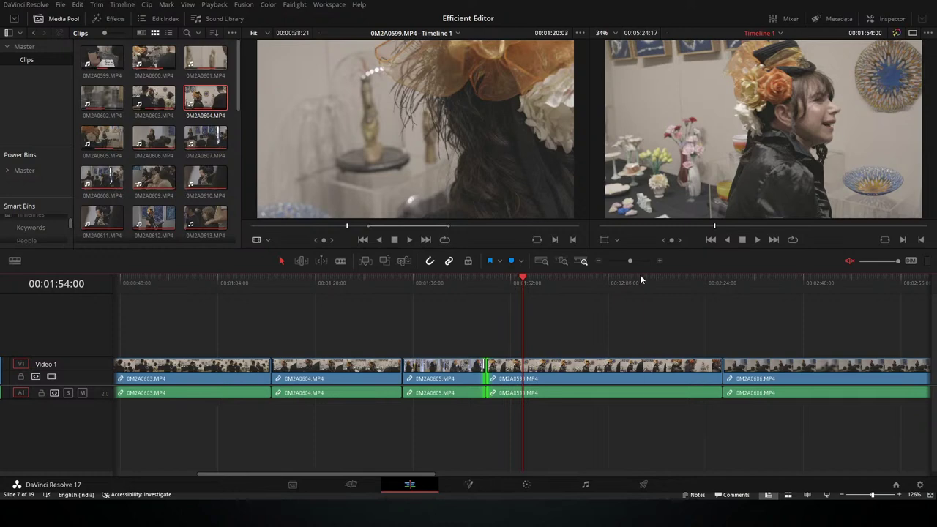
Extend the 0605/0599 cut to 01:37:07, then settle it at 01:48:00.
{"action": "left_click", "coordinate": [640, 276]}
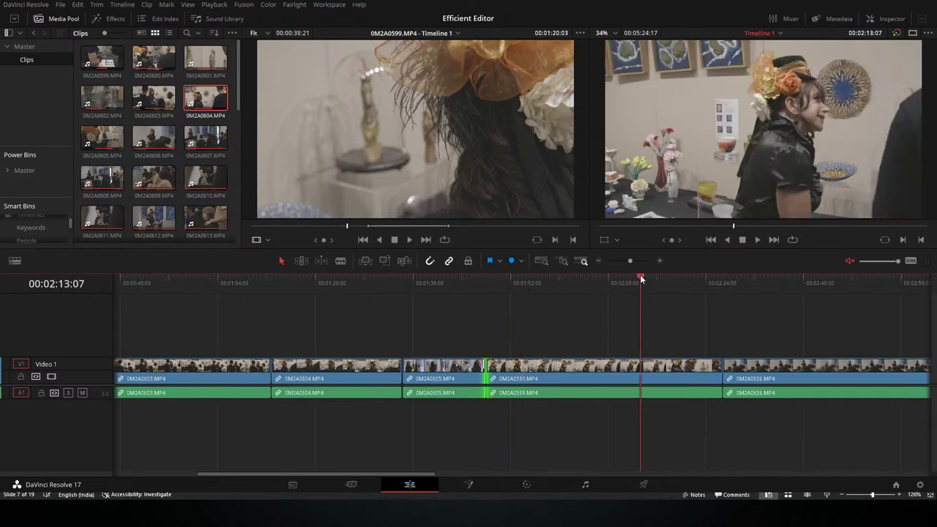
{"action": "left_click", "coordinate": [485, 379]}
{"action": "left_click", "coordinate": [492, 333]}
{"action": "left_click", "coordinate": [484, 377]}
{"action": "left_click", "coordinate": [421, 281]}
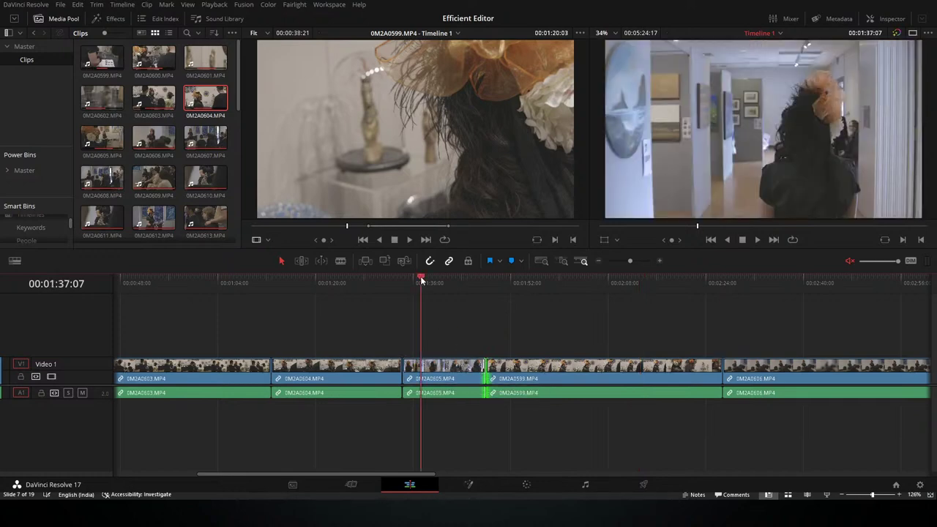
{"action": "key", "text": "e"}
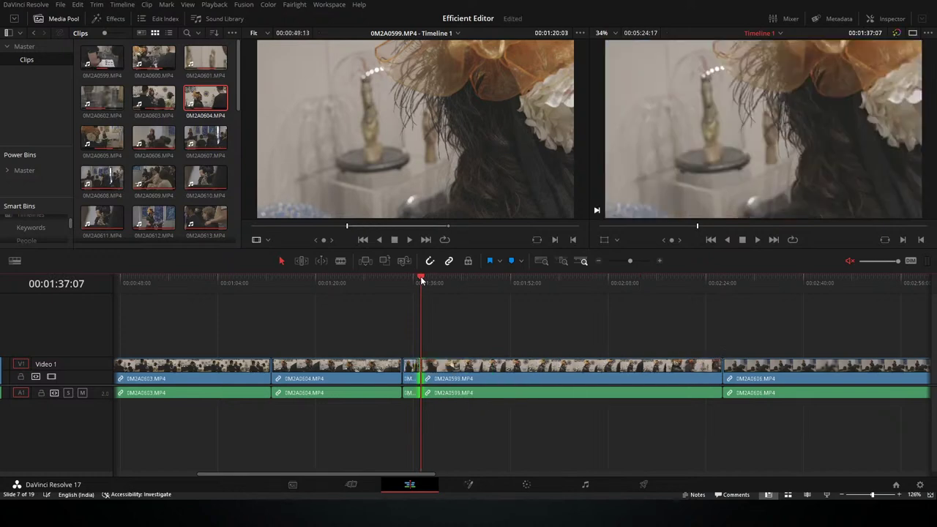
{"action": "left_click", "coordinate": [486, 281]}
{"action": "key", "text": "e"}
{"action": "key", "text": "e"}
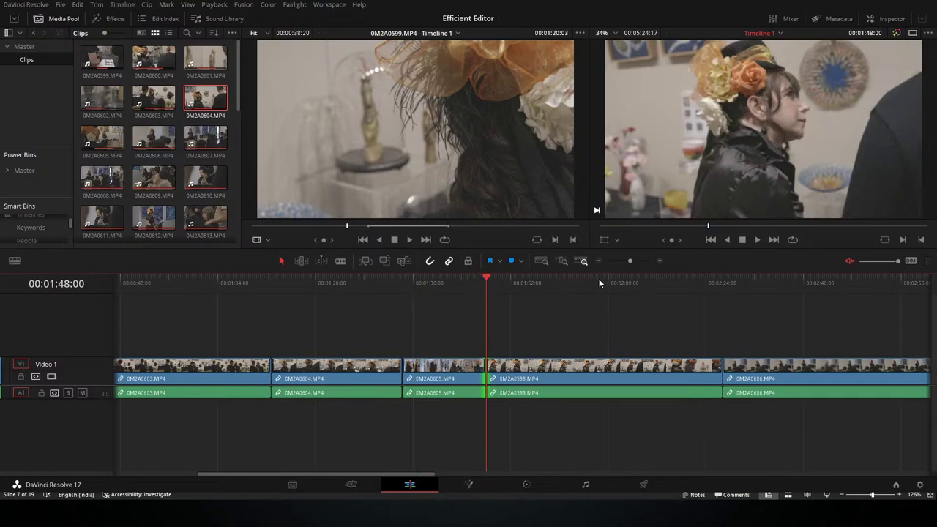
{"action": "left_click", "coordinate": [541, 262]}
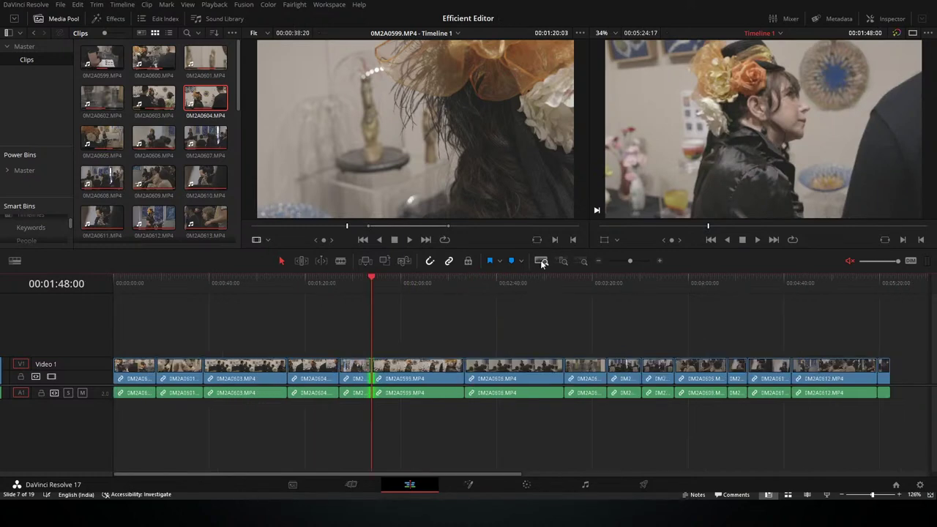
{"action": "left_click", "coordinate": [116, 278]}
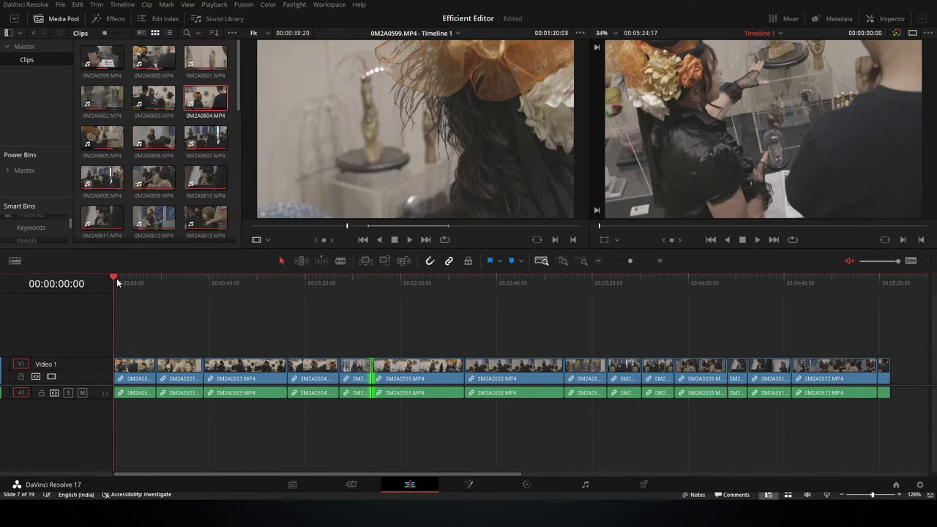
{"action": "left_click", "coordinate": [52, 376]}
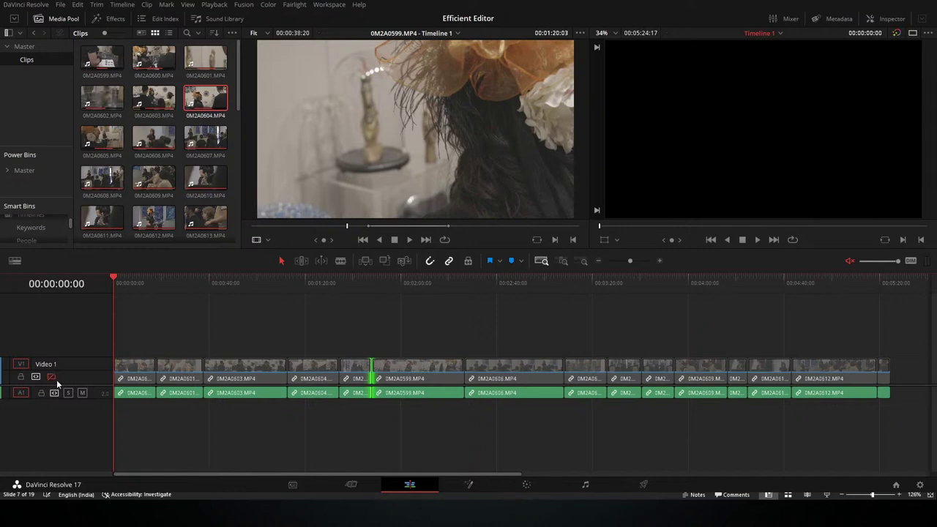
{"action": "key", "text": "space"}
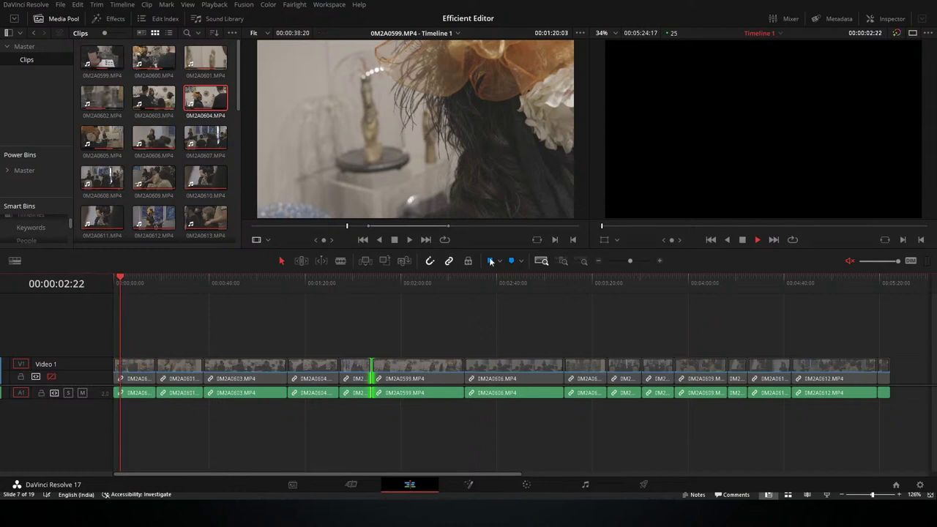
{"action": "left_click", "coordinate": [563, 262]}
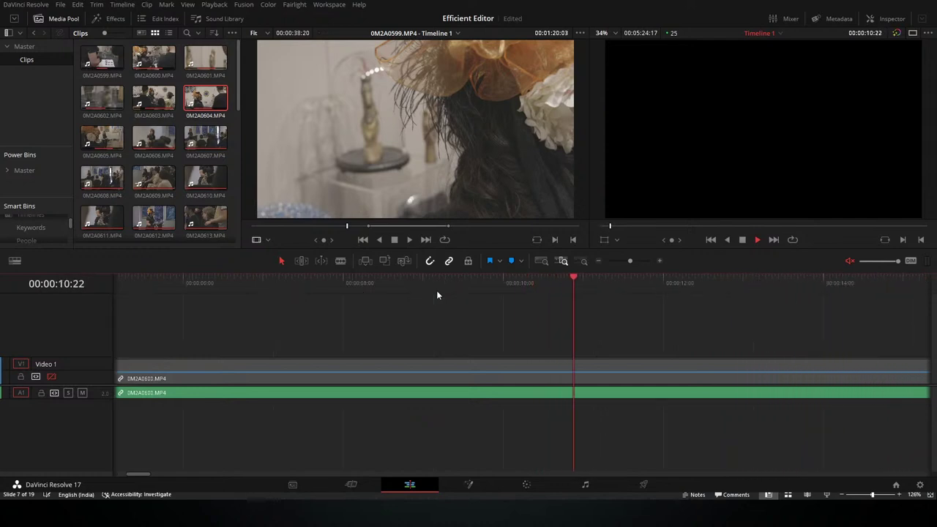
{"action": "key", "text": "m"}
{"action": "key", "text": "m"}
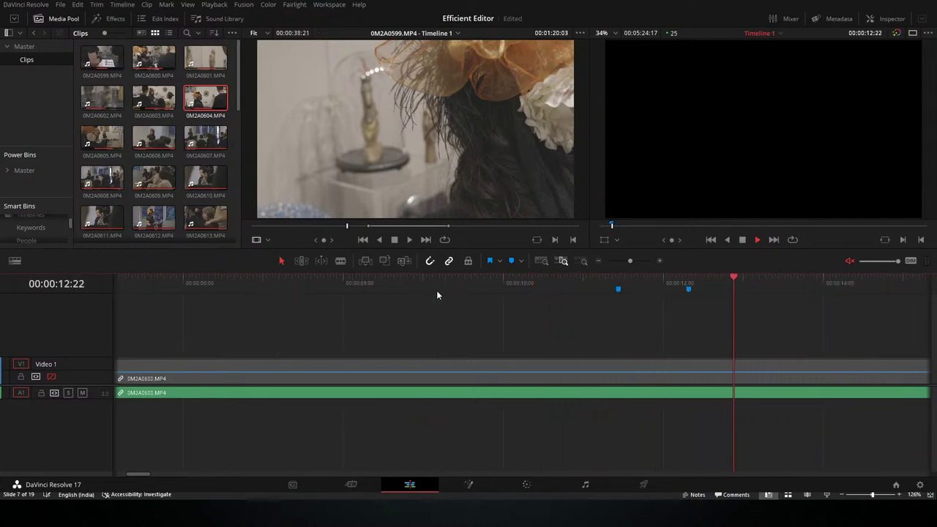
{"action": "key", "text": "m"}
{"action": "key", "text": "m"}
{"action": "key", "text": "m"}
{"action": "key", "text": "space"}
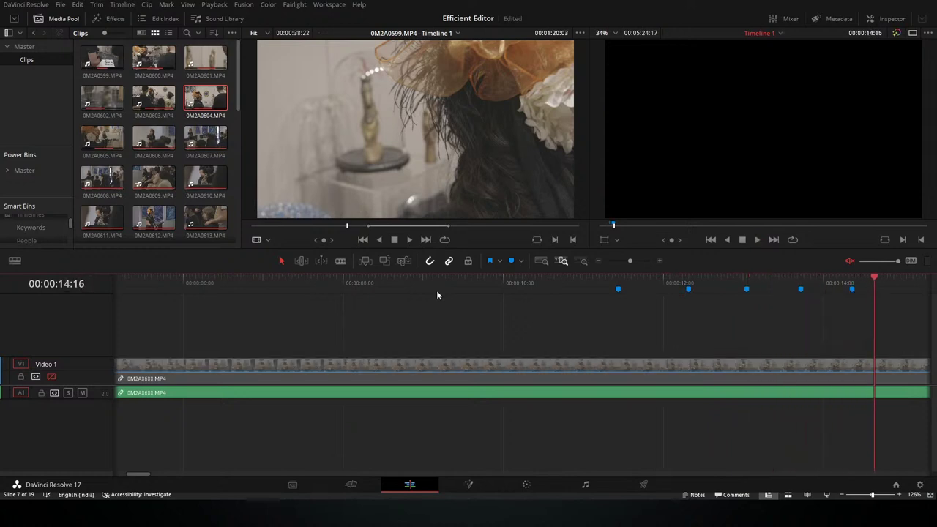
{"action": "left_click", "coordinate": [615, 278]}
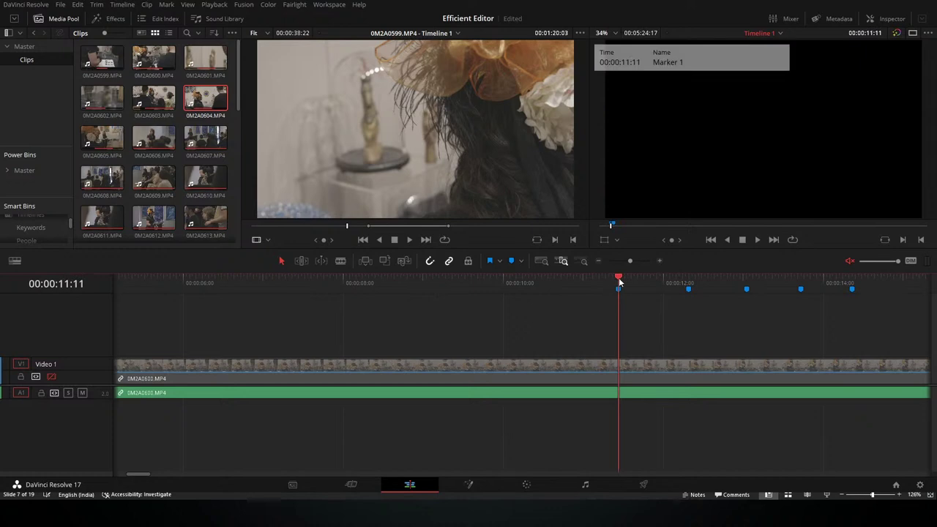
{"action": "left_click", "coordinate": [689, 275]}
{"action": "mouse_move", "coordinate": [688, 275]}
{"action": "left_mouse_down"}
{"action": "mouse_move", "coordinate": [806, 271]}
{"action": "mouse_move", "coordinate": [618, 274]}
{"action": "left_mouse_up"}
{"action": "key", "text": "ctrl+z"}
{"action": "key", "text": "ctrl+z"}
{"action": "key", "text": "ctrl+z"}
{"action": "key", "text": "ctrl+z"}
{"action": "key", "text": "ctrl+z"}
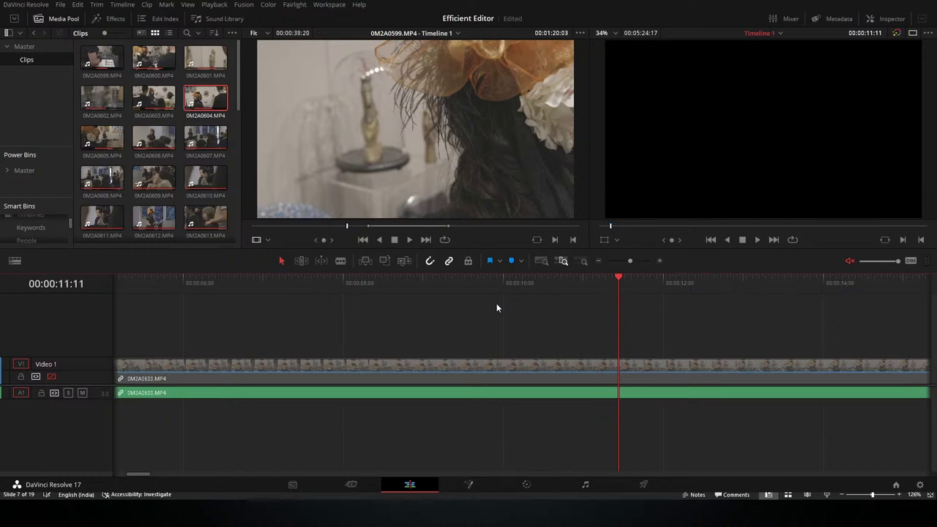
{"action": "left_click", "coordinate": [52, 377]}
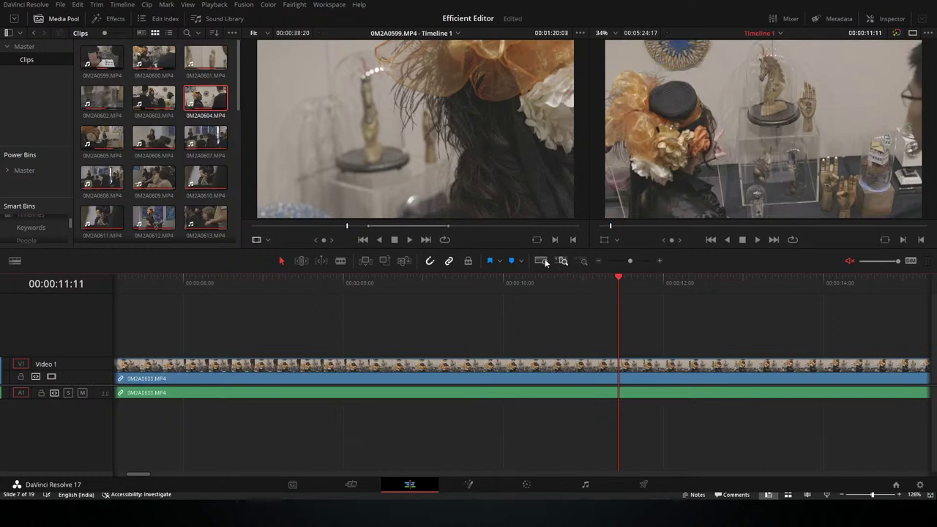
{"action": "left_click", "coordinate": [541, 261]}
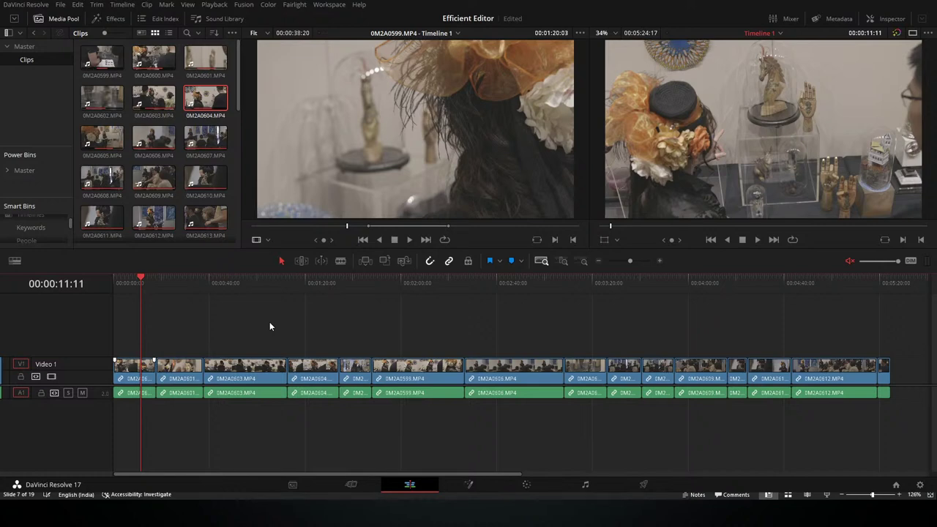
Ripple-trim the 0603/0604 cut 18:20 earlier in Trim mode, then partially undo it.
{"action": "left_click", "coordinate": [274, 281]}
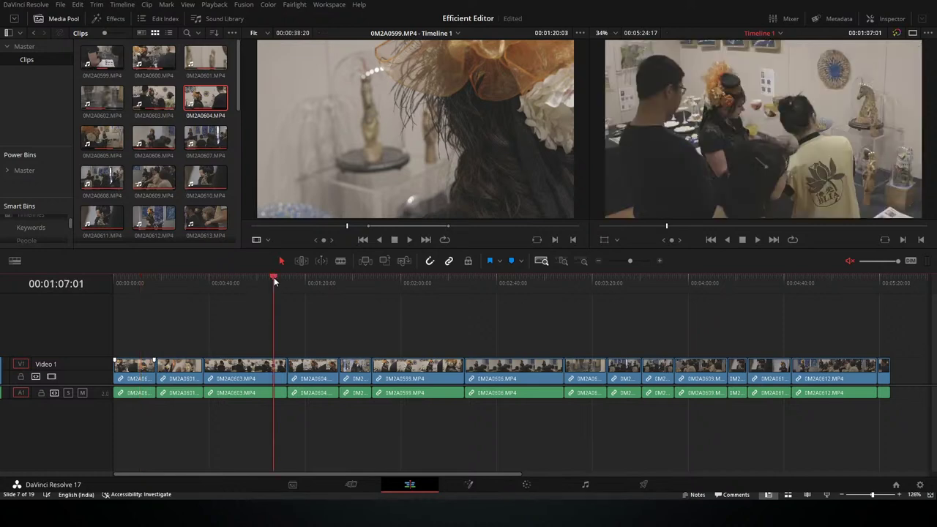
{"action": "left_click", "coordinate": [286, 378]}
{"action": "left_click", "coordinate": [242, 279]}
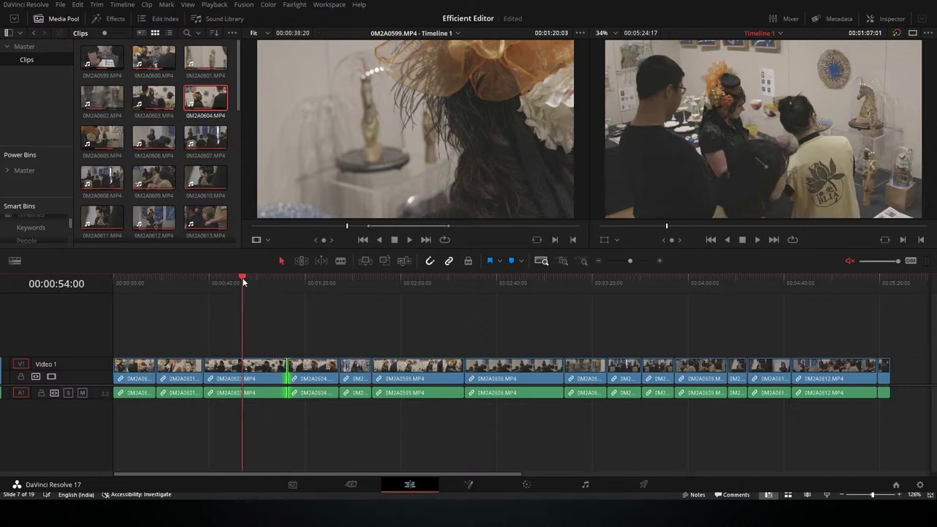
{"action": "key", "text": "t"}
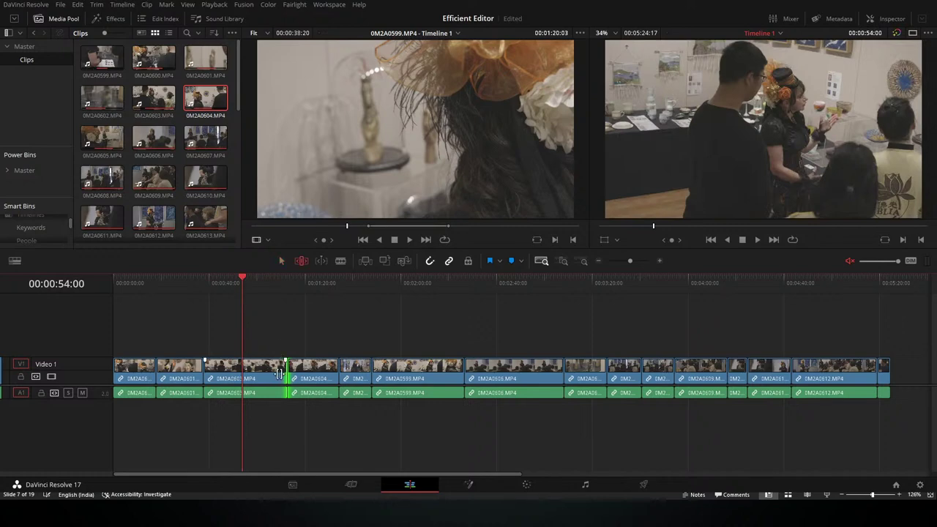
{"action": "left_click_drag", "start_coordinate": [286, 374], "coordinate": [235, 372]}
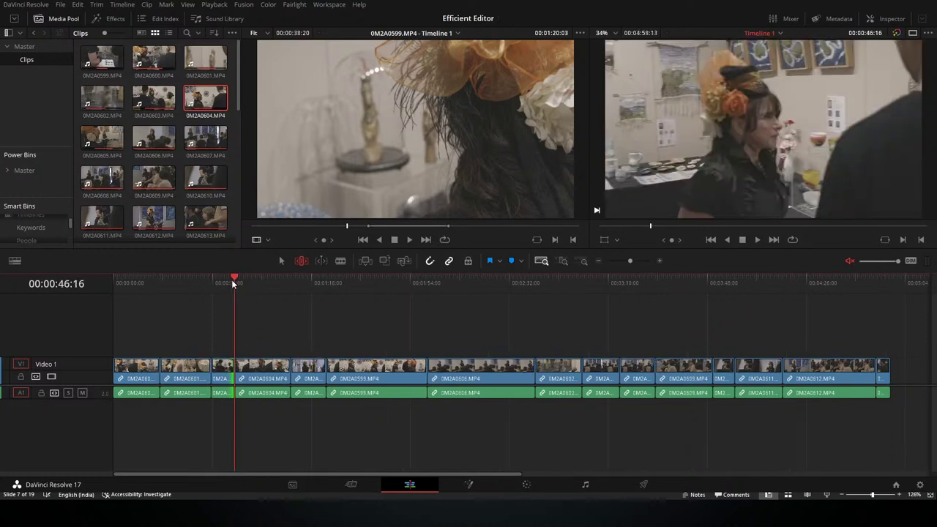
{"action": "key", "text": "ctrl+z"}
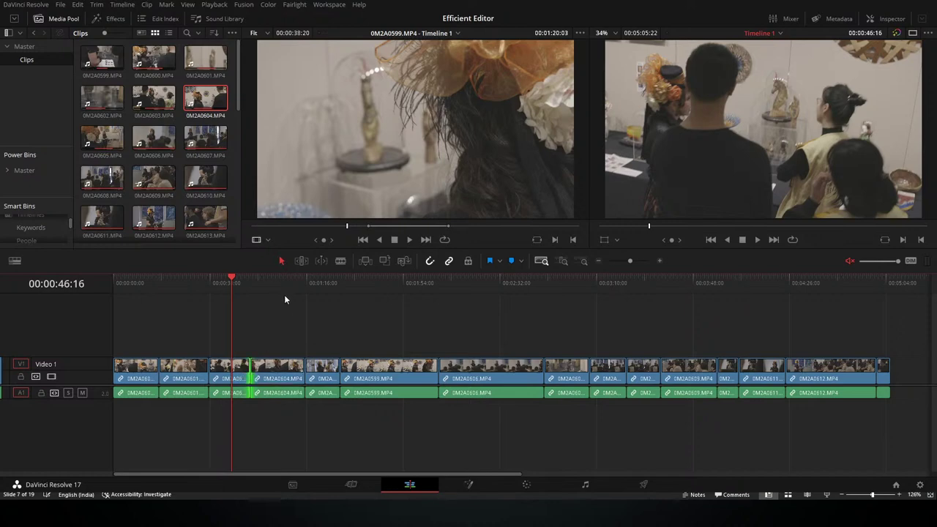
Extend the selected cut to 01:00:11, back to 00:55:16, and finally to 00:00:59:17.
{"action": "left_click", "coordinate": [267, 276]}
{"action": "key", "text": "e"}
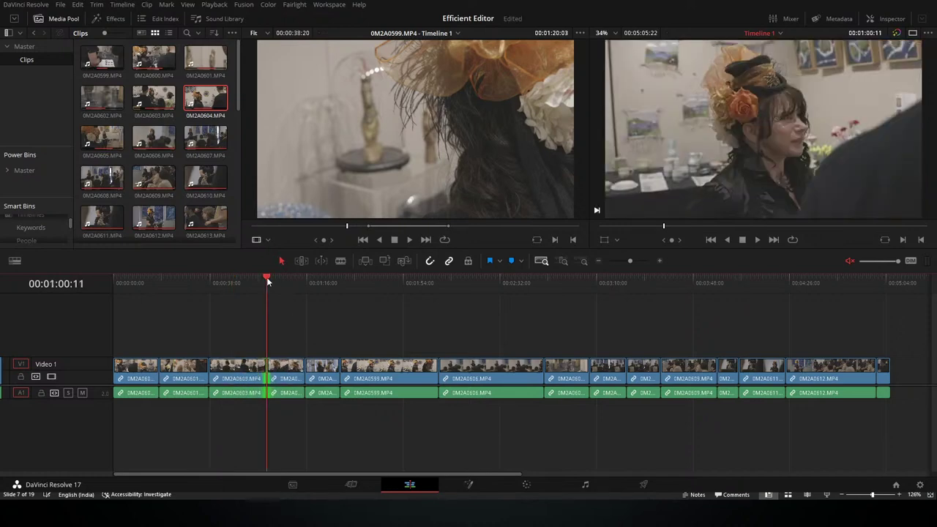
{"action": "left_click", "coordinate": [254, 278]}
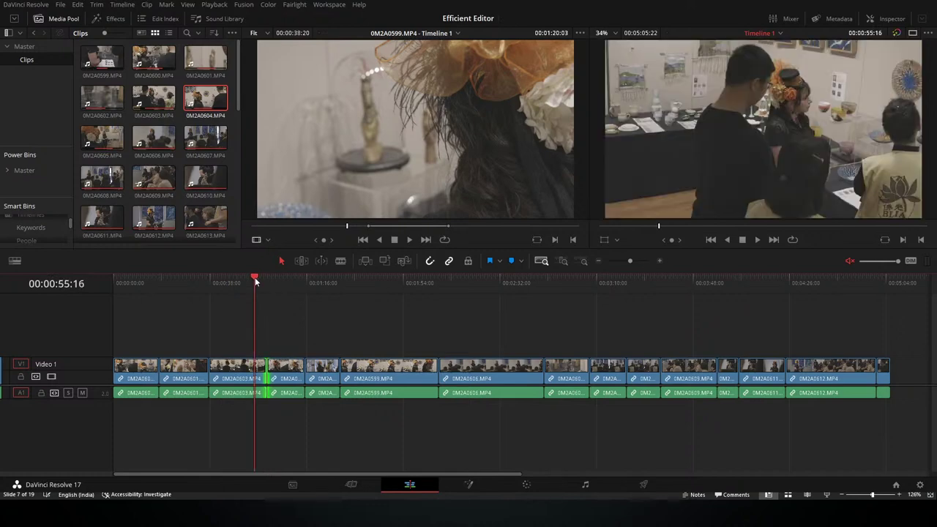
{"action": "key", "text": "e"}
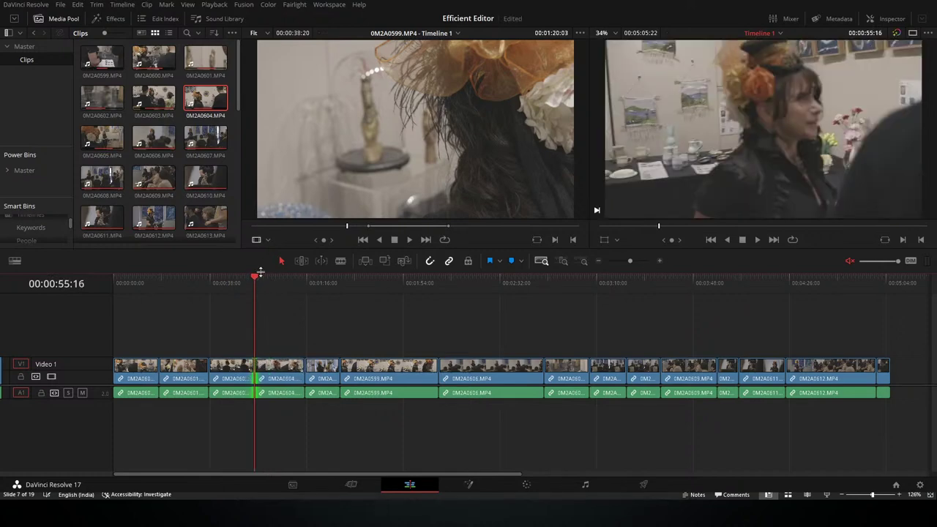
{"action": "left_click", "coordinate": [265, 276]}
{"action": "key", "text": "e"}
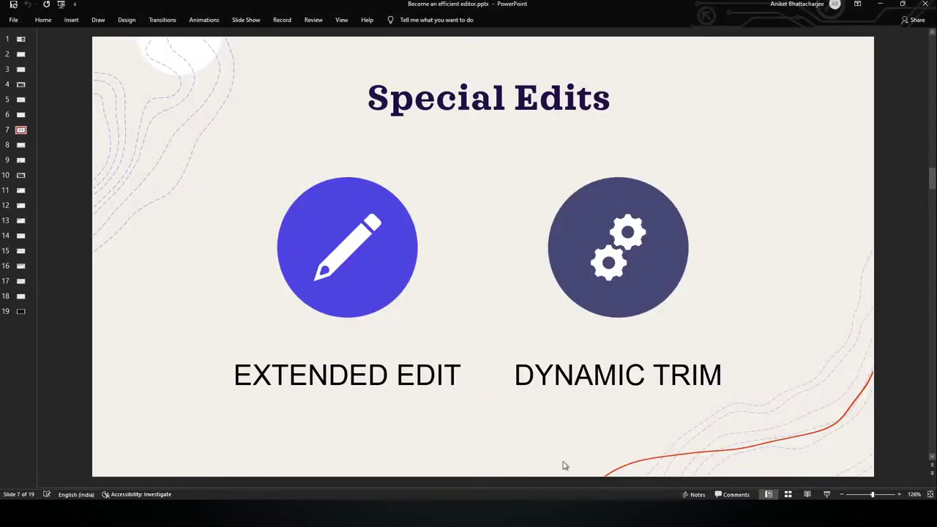
Advance to slide 8, Input functions, then switch back to DaVinci Resolve.
{"action": "scroll", "coordinate": [564, 466], "scroll_direction": "down", "scroll_amount": 1}
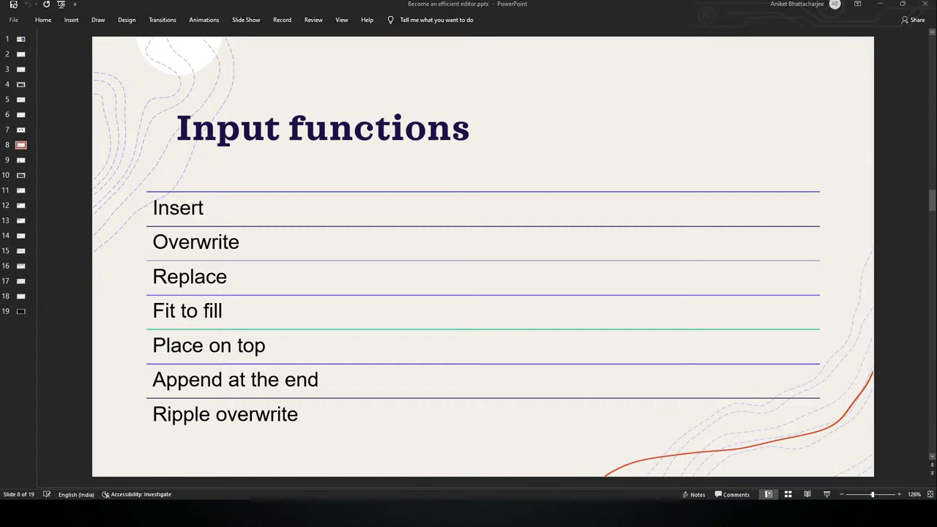
{"action": "key", "text": "alt+Tab"}
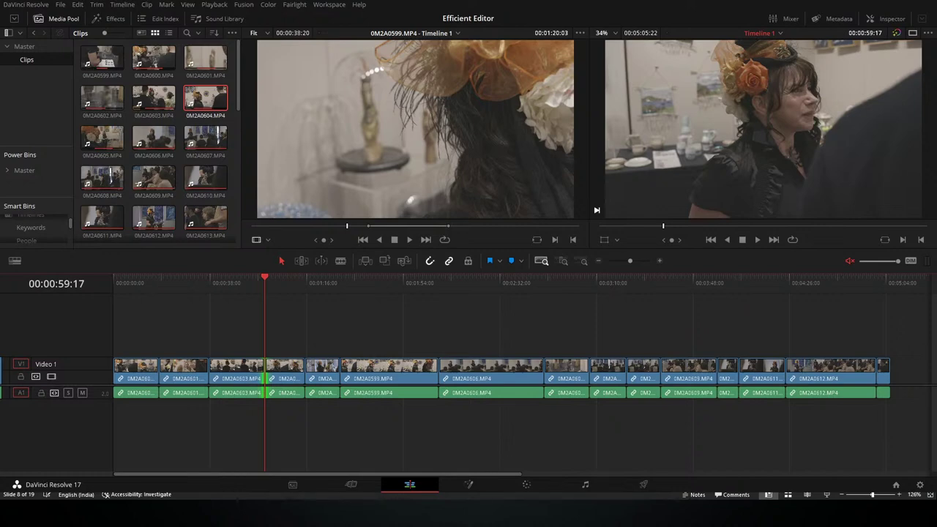
{"action": "key", "text": "Page_Down"}
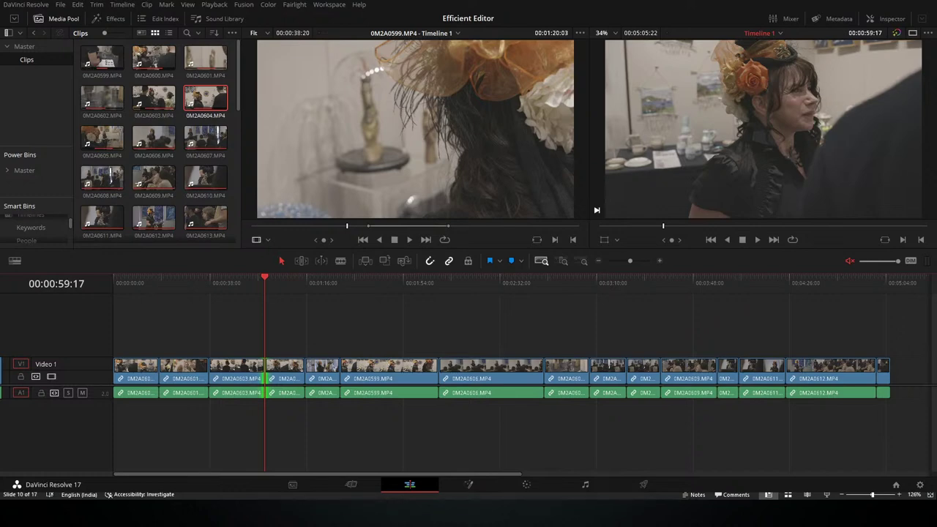
{"action": "key", "text": "Page_Up"}
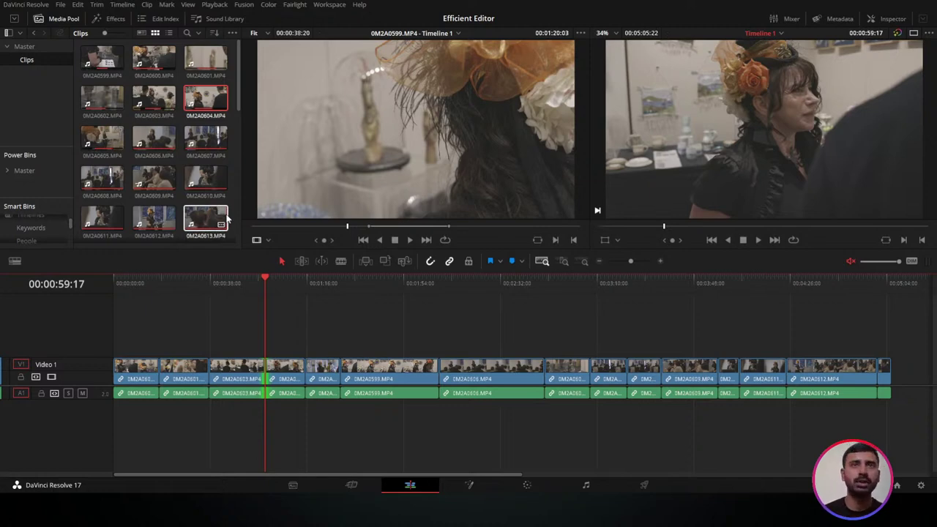
Park the playhead at 01:29:05, the start of 0M2A0599, and scroll the Media Pool.
{"action": "left_click", "coordinate": [339, 283]}
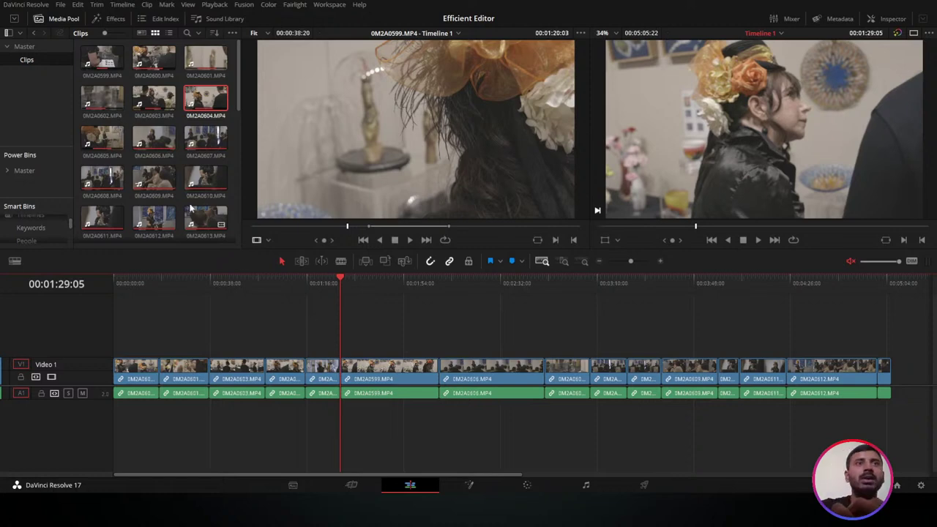
{"action": "scroll", "coordinate": [183, 192], "scroll_direction": "down", "scroll_amount": 5}
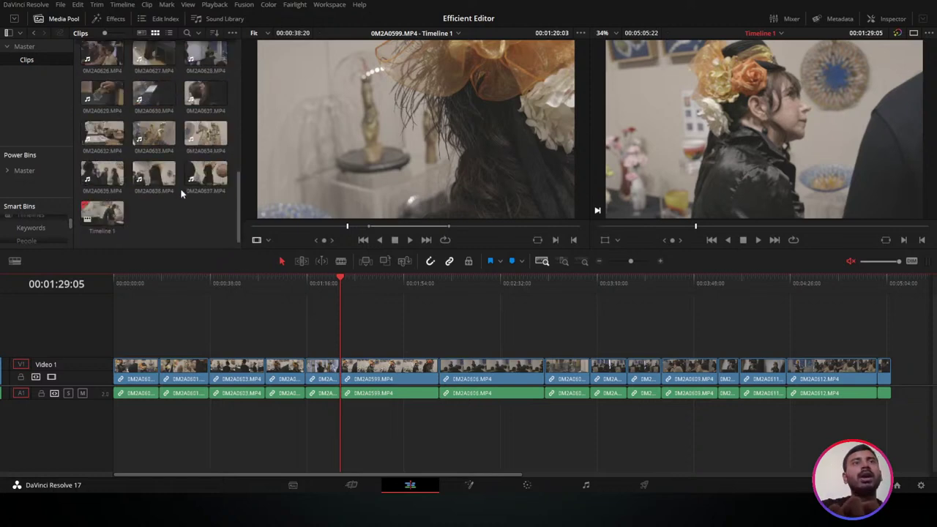
Load 0M2A0634 in the source viewer, trial an insert into the timeline, then undo it.
{"action": "left_click", "coordinate": [202, 134]}
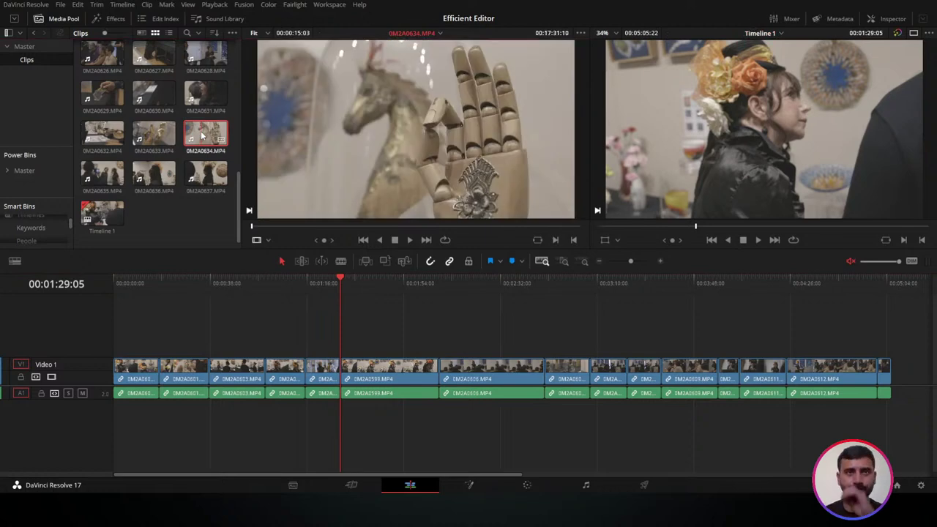
{"action": "left_click", "coordinate": [301, 227]}
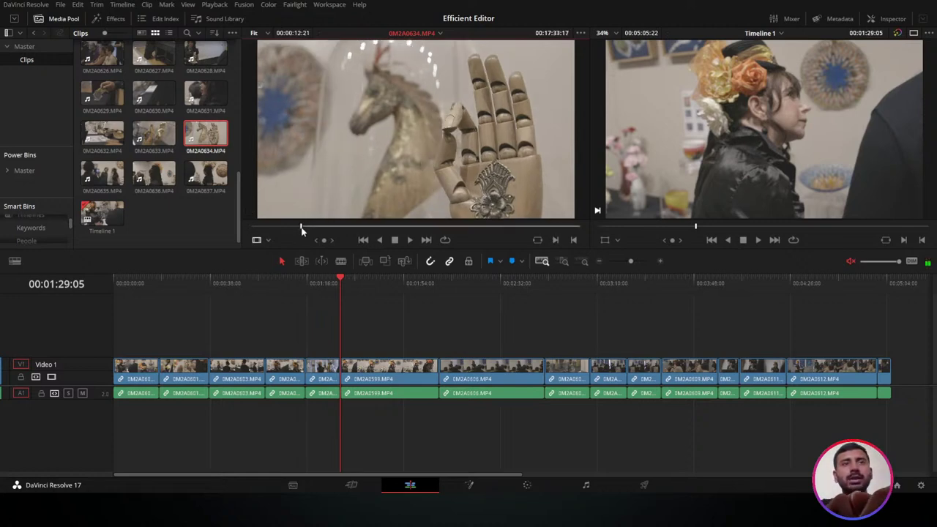
{"action": "left_click_drag", "start_coordinate": [302, 229], "coordinate": [339, 229]}
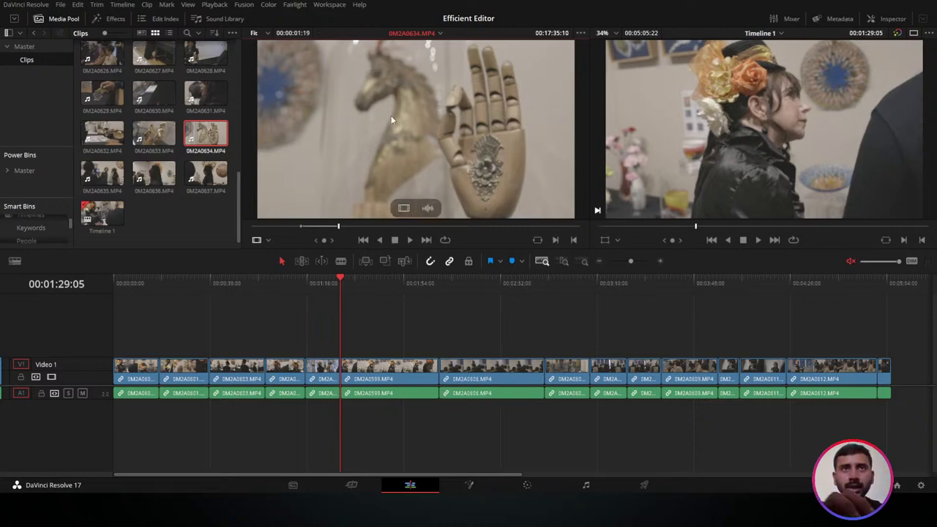
{"action": "left_click_drag", "start_coordinate": [392, 119], "coordinate": [760, 88]}
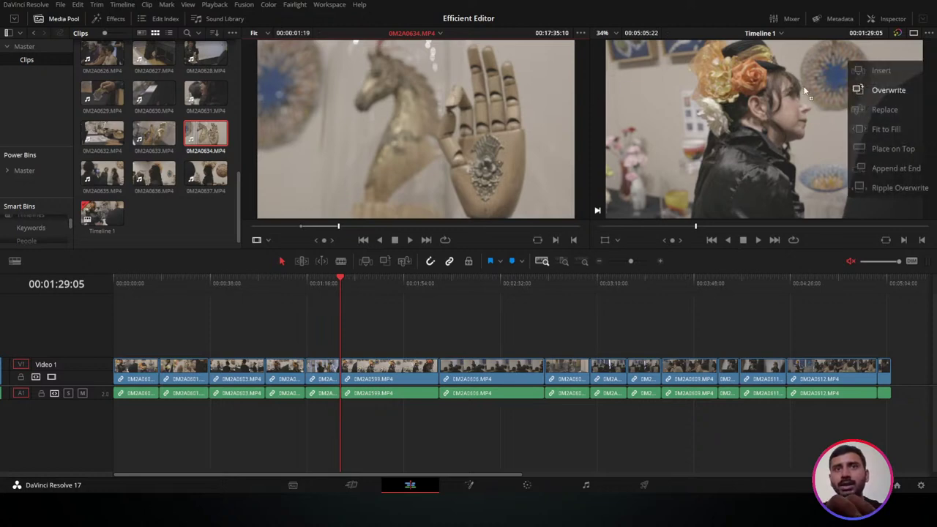
{"action": "left_click_drag", "start_coordinate": [878, 63], "coordinate": [881, 70]}
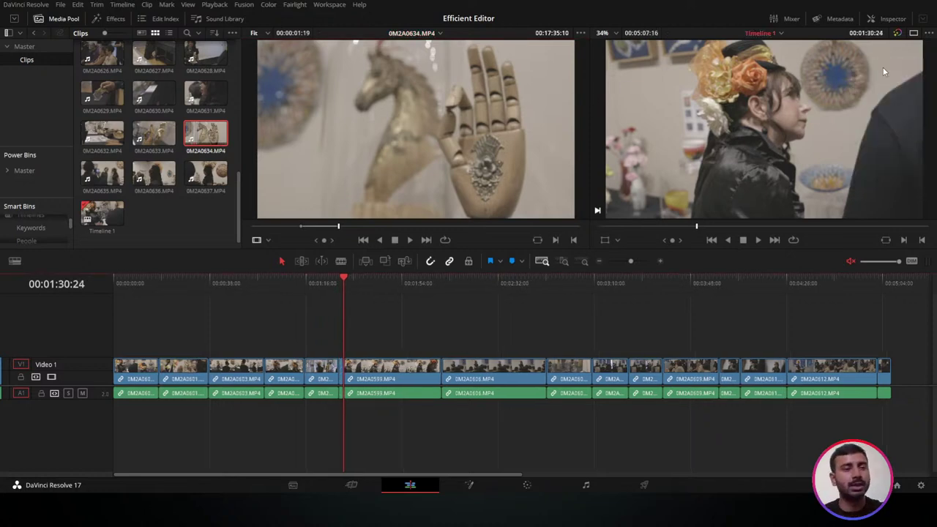
{"action": "key", "text": "ctrl+z"}
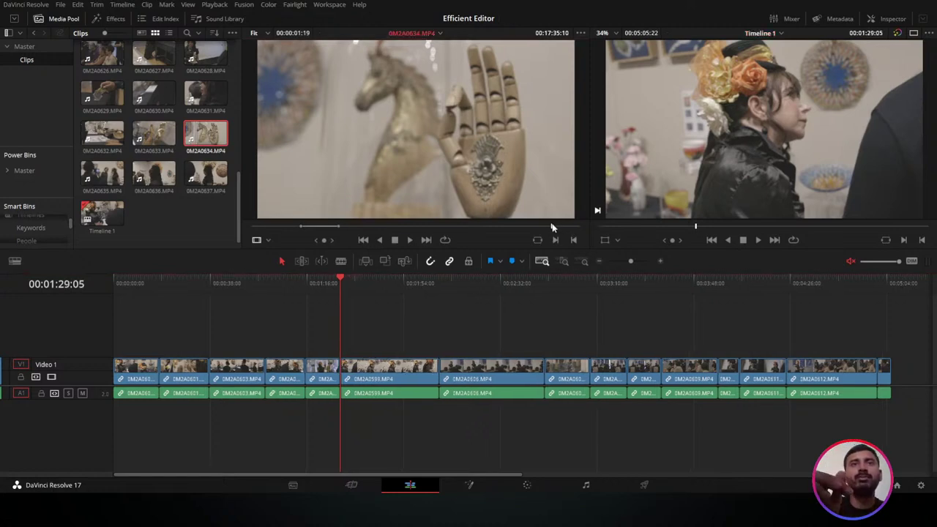
Set a later out point on 0M2A0634, trial inserting the longer range, then undo.
{"action": "left_click", "coordinate": [552, 225]}
{"action": "key", "text": "o"}
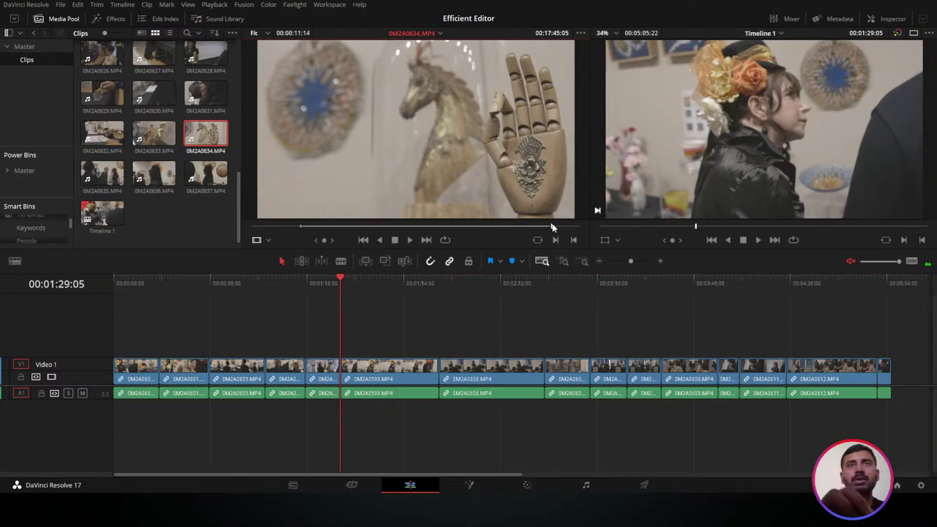
{"action": "left_click_drag", "start_coordinate": [427, 144], "coordinate": [905, 72]}
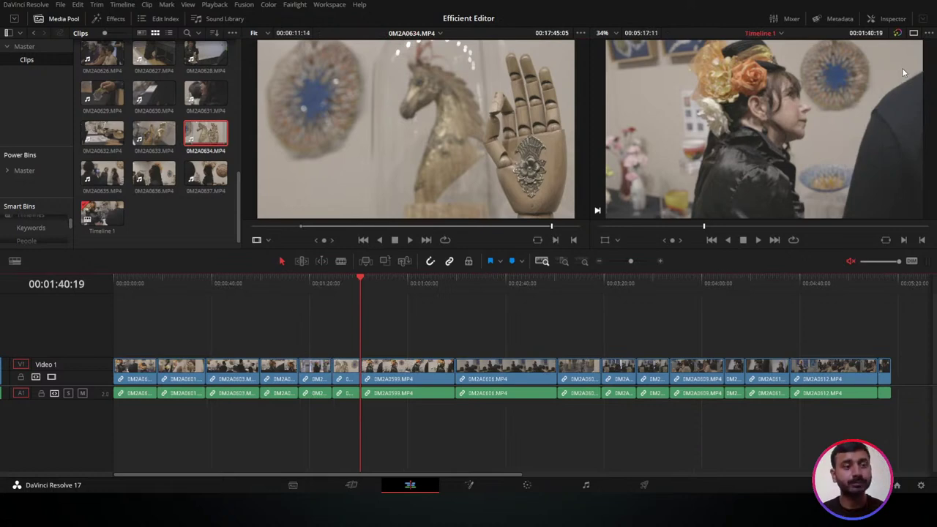
{"action": "key", "text": "ctrl+z"}
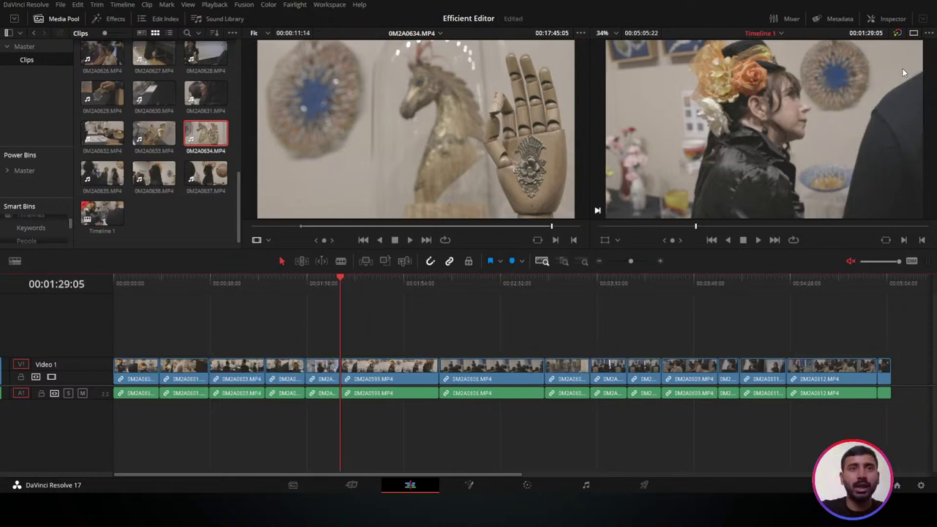
Step between edit points to 01:29:05, then advance the playhead to 01:47:05.
{"action": "key", "text": "Up"}
{"action": "key", "text": "Down"}
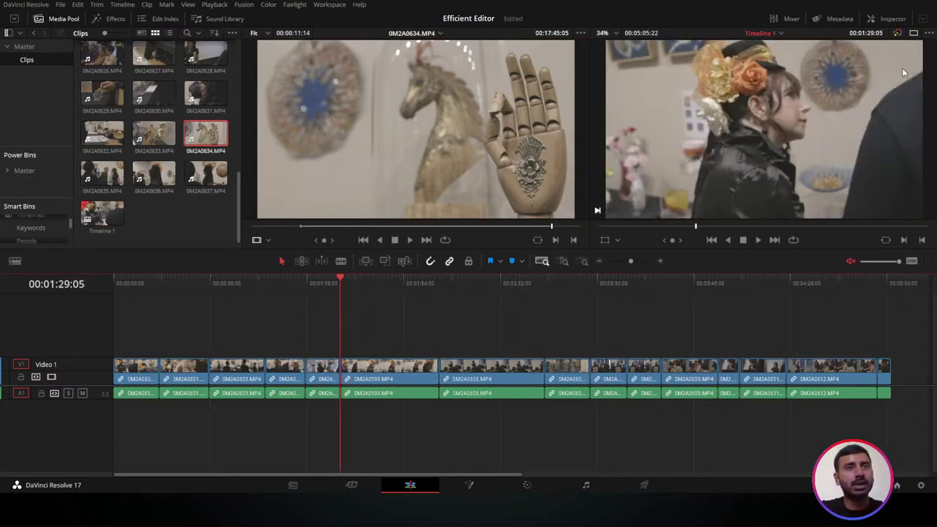
{"action": "key", "text": "Up"}
{"action": "key", "text": "Down"}
{"action": "key", "text": "shift+Right"}
{"action": "key", "text": "shift+Right"}
{"action": "key", "text": "shift+Right"}
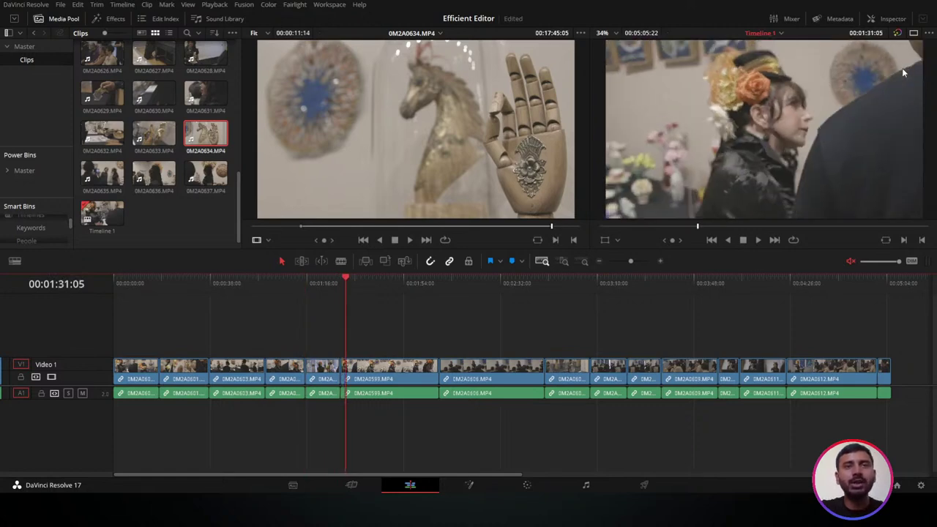
{"action": "key", "text": "shift+Right"}
{"action": "key", "text": "shift+Right"}
{"action": "key", "text": "shift+Right"}
{"action": "key", "text": "shift+Right"}
{"action": "key", "text": "shift+Right"}
{"action": "key", "text": "shift+Right"}
{"action": "key", "text": "shift+Right"}
{"action": "key", "text": "shift+Right"}
{"action": "key", "text": "shift+Right"}
{"action": "key", "text": "shift+Right"}
{"action": "key", "text": "shift+Right"}
{"action": "key", "text": "shift+Right"}
{"action": "key", "text": "shift+Right"}
{"action": "key", "text": "shift+Right"}
{"action": "key", "text": "shift+Right"}
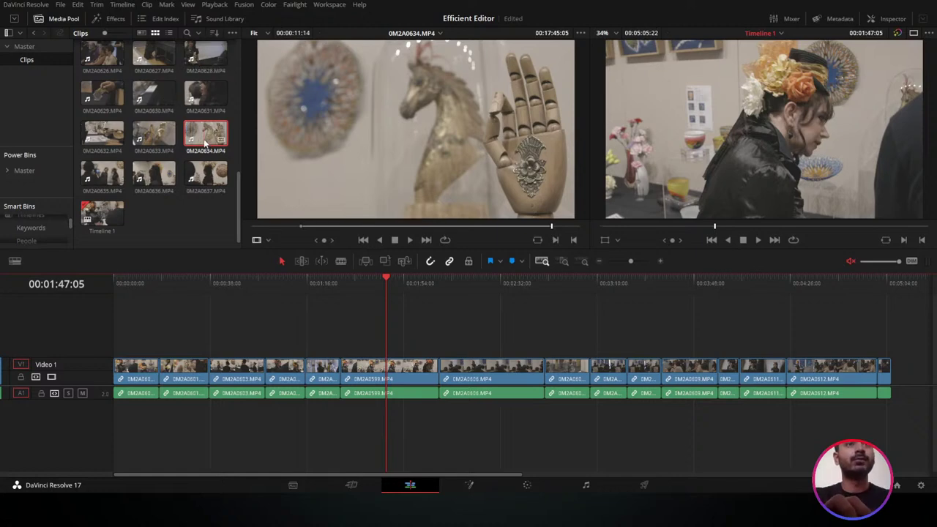
Insert the 0M2A0634 range at 01:47:05, pushing later clips to the right.
{"action": "left_click", "coordinate": [459, 112]}
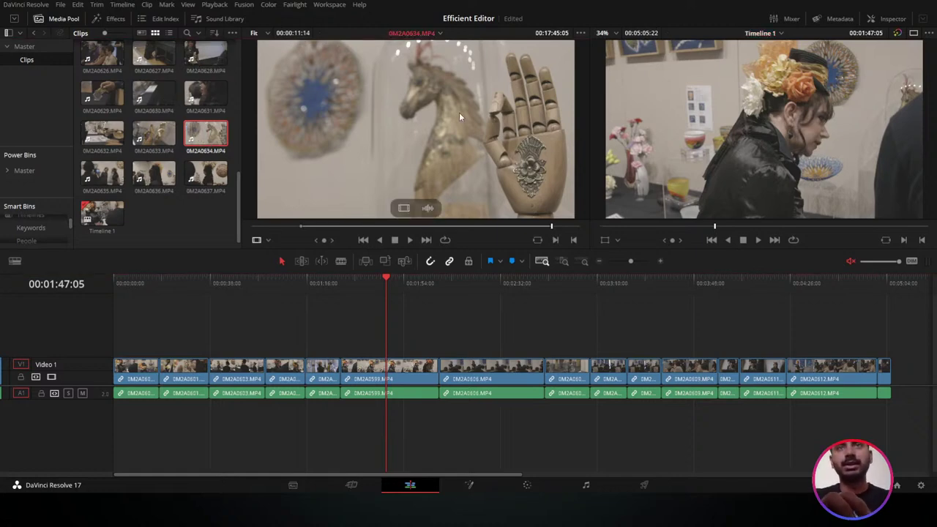
{"action": "left_click_drag", "start_coordinate": [890, 46], "coordinate": [863, 69]}
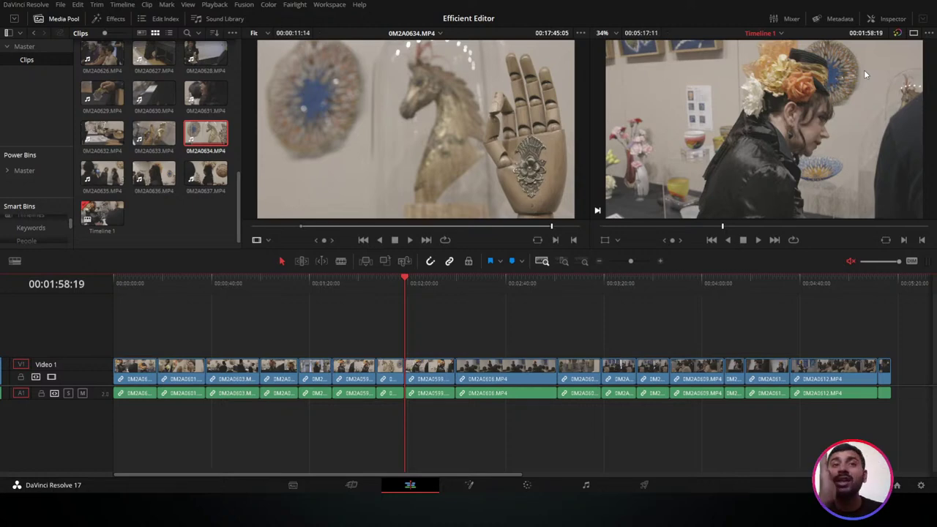
Zoom in around the playhead and select the cuts before 0M2A0634 and between 0M2A0599 and 0M2A0606.
{"action": "left_click", "coordinate": [584, 262]}
{"action": "left_click", "coordinate": [452, 372]}
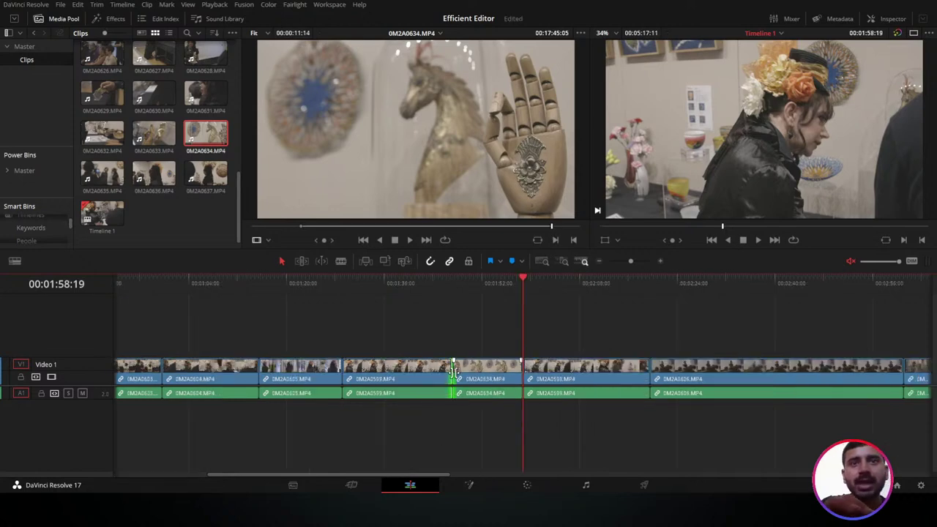
{"action": "left_click", "coordinate": [650, 372]}
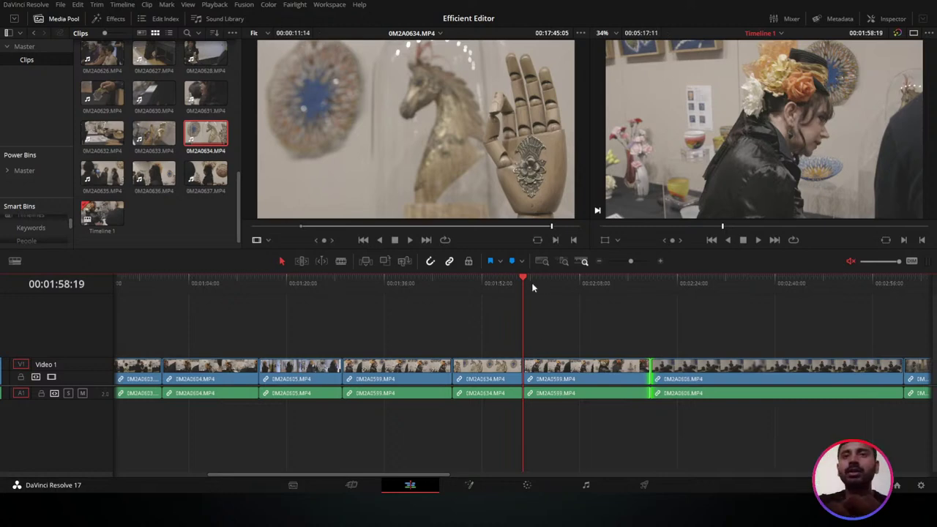
Ripple-delete the inserted 0M2A0634 clip and park the playhead at 01:29:05.
{"action": "mouse_move", "coordinate": [491, 282]}
{"action": "left_mouse_down"}
{"action": "mouse_move", "coordinate": [479, 284]}
{"action": "mouse_move", "coordinate": [500, 282]}
{"action": "mouse_move", "coordinate": [481, 289]}
{"action": "left_mouse_up"}
{"action": "key", "text": "Delete"}
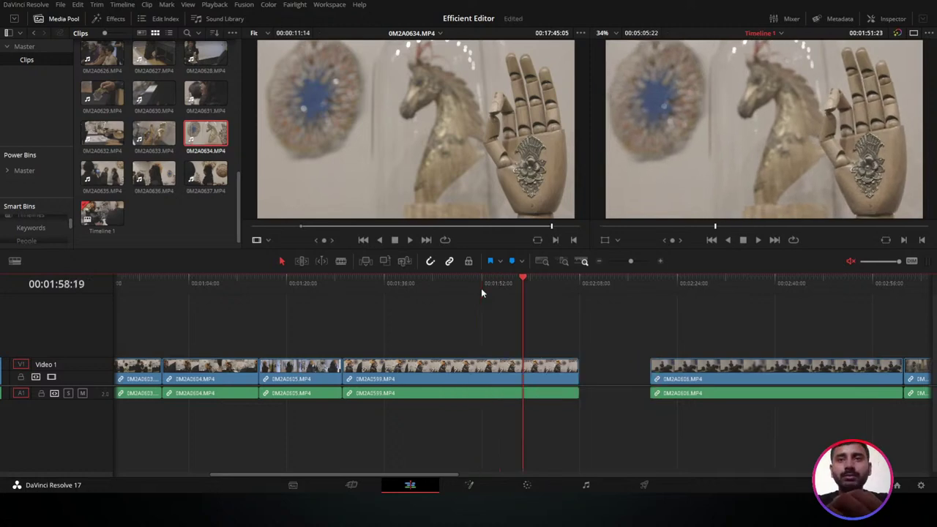
{"action": "left_click", "coordinate": [344, 285]}
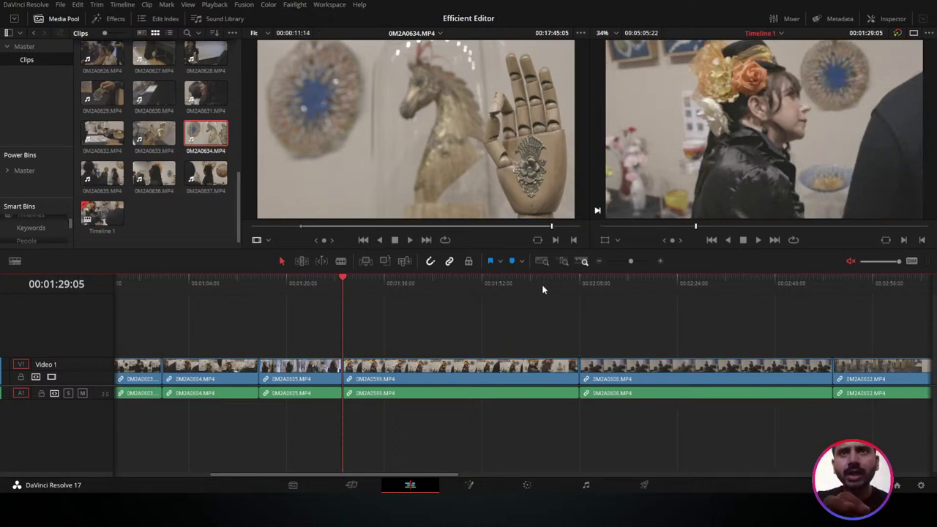
{"action": "left_click", "coordinate": [276, 244]}
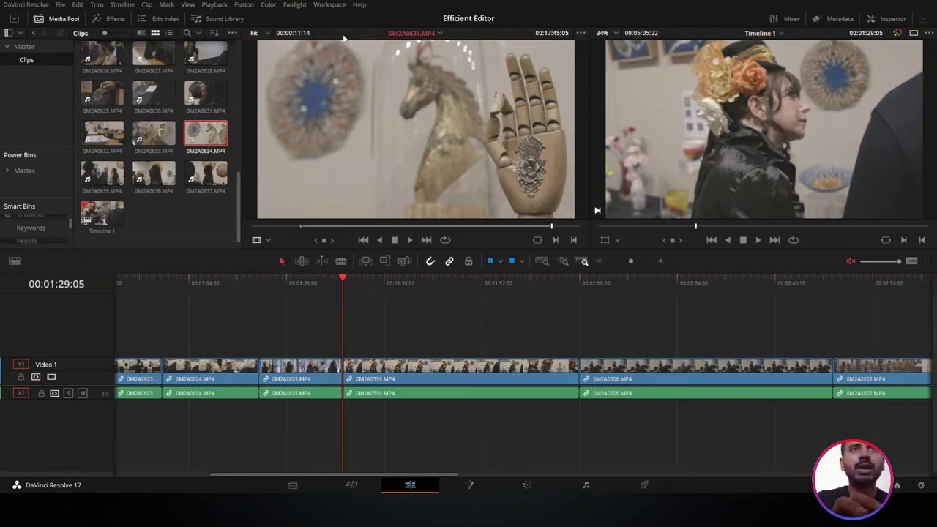
{"action": "left_click", "coordinate": [593, 80]}
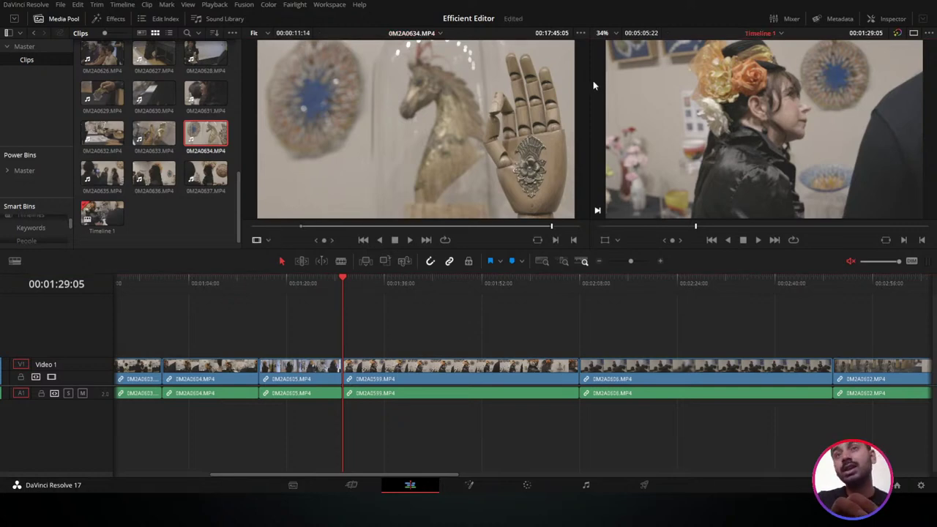
{"action": "left_click", "coordinate": [228, 279]}
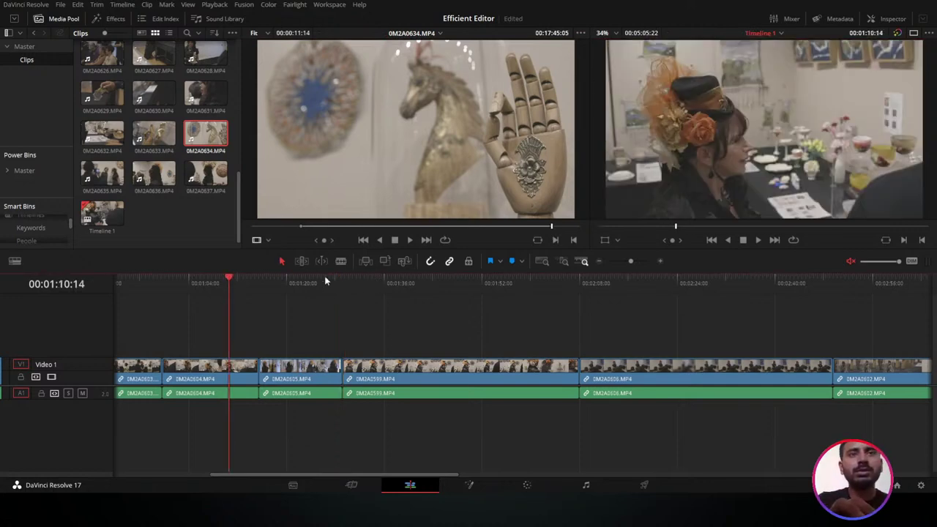
{"action": "left_click", "coordinate": [343, 279]}
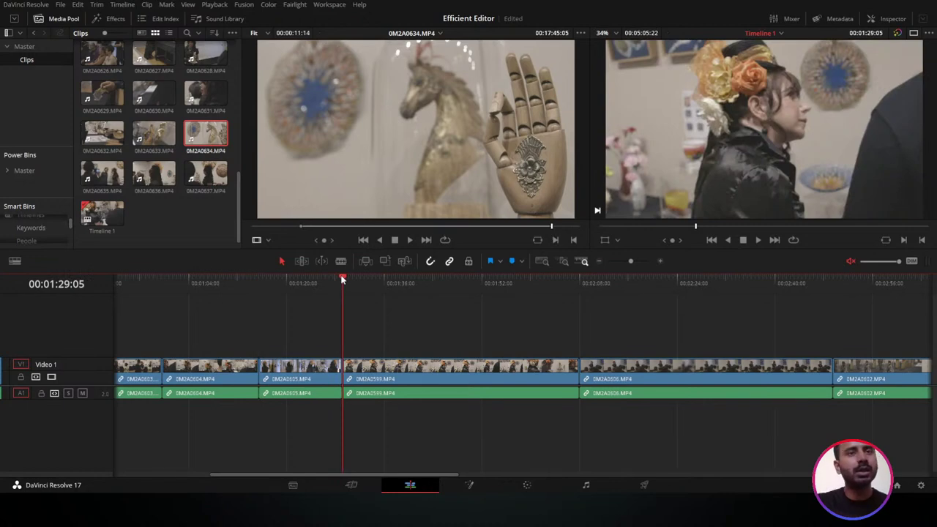
{"action": "key", "text": "F9"}
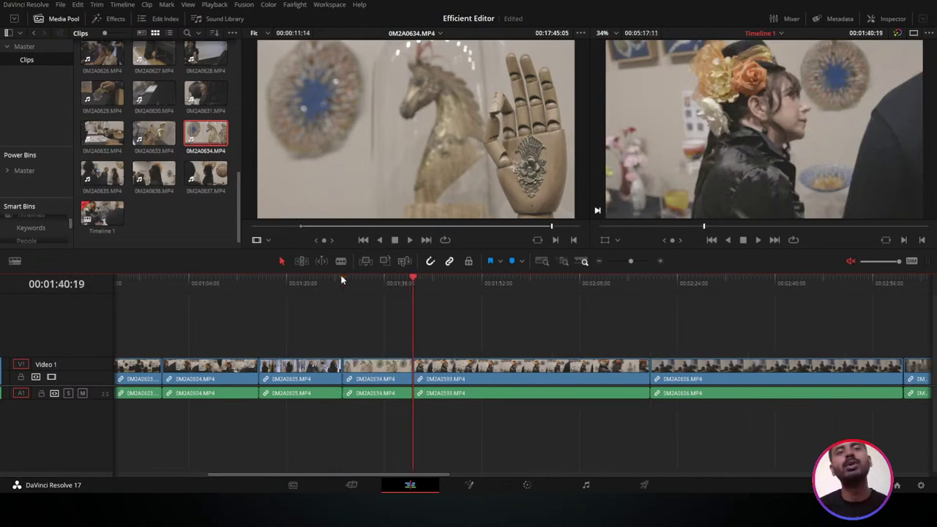
{"action": "key", "text": "ctrl+z"}
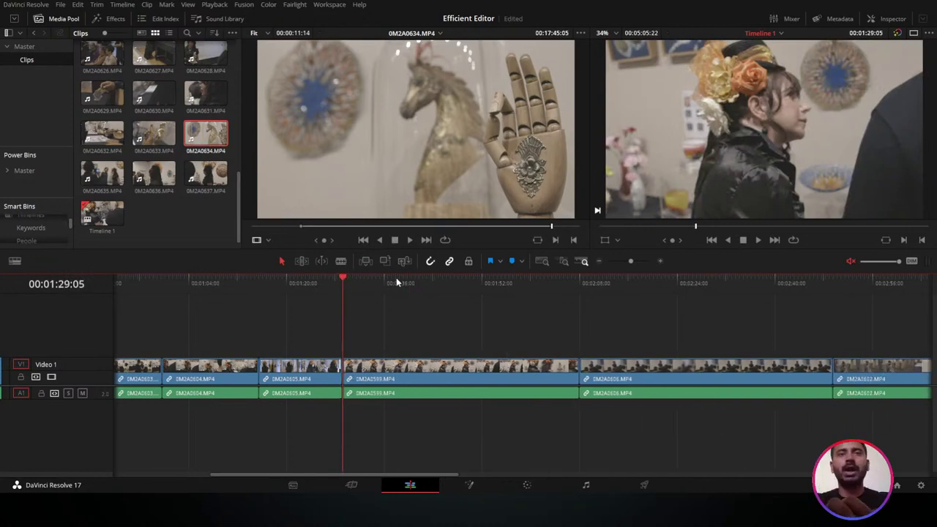
{"action": "left_click", "coordinate": [406, 283]}
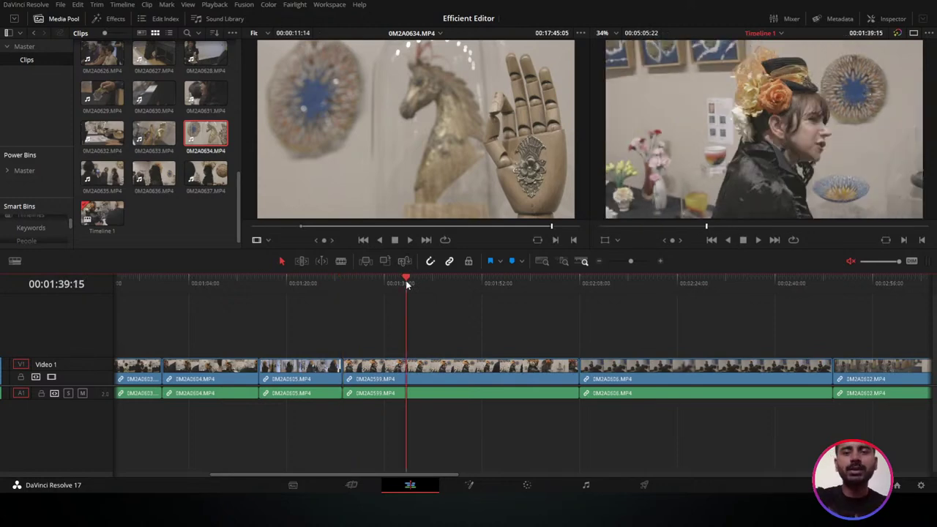
{"action": "key", "text": "F9"}
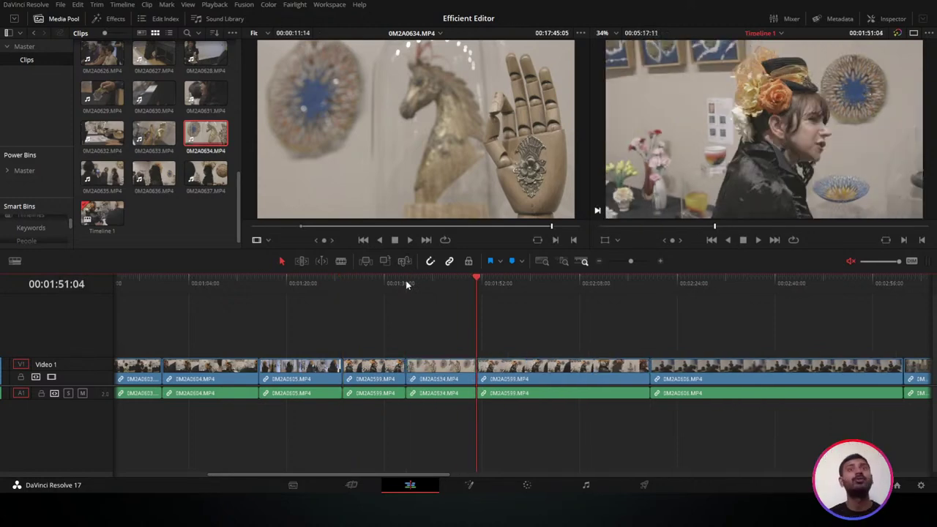
{"action": "key", "text": "ctrl+z"}
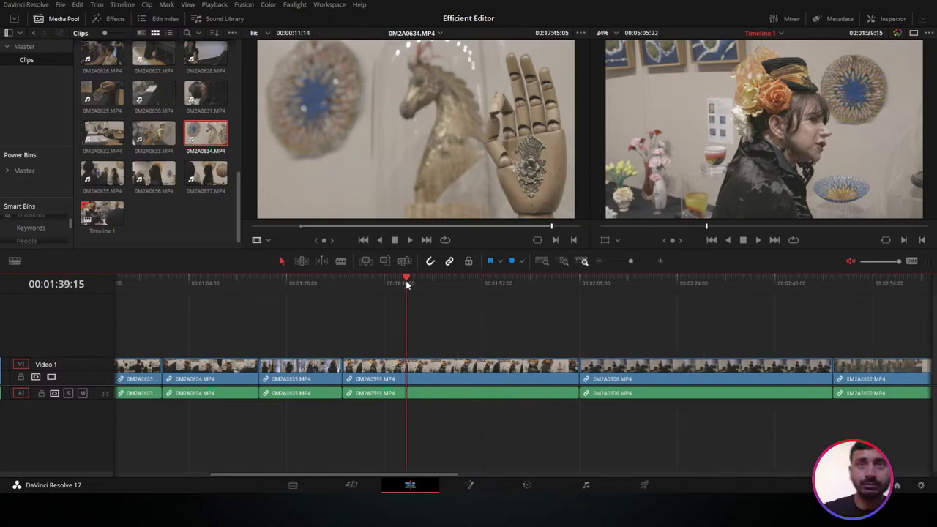
{"action": "left_click", "coordinate": [288, 285]}
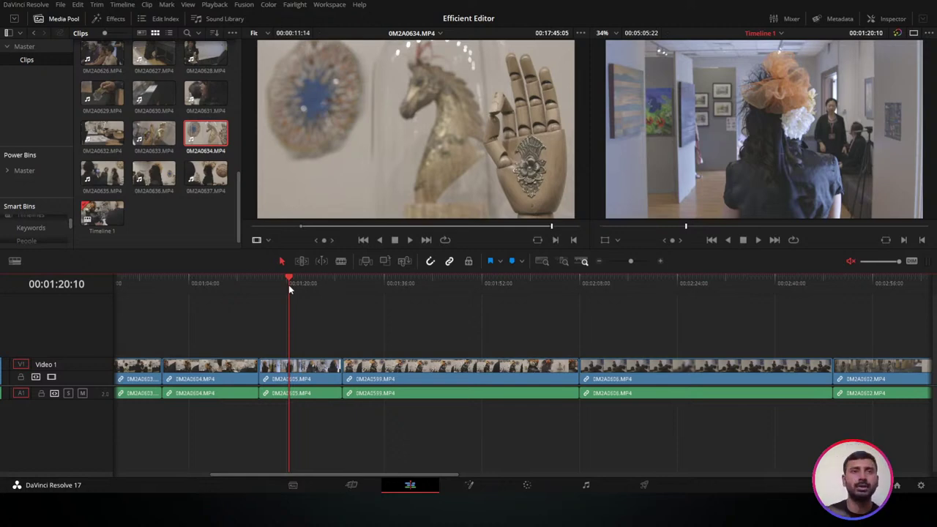
{"action": "mouse_move", "coordinate": [288, 280]}
{"action": "left_mouse_down"}
{"action": "mouse_move", "coordinate": [303, 278]}
{"action": "mouse_move", "coordinate": [287, 278]}
{"action": "mouse_move", "coordinate": [293, 286]}
{"action": "left_mouse_up"}
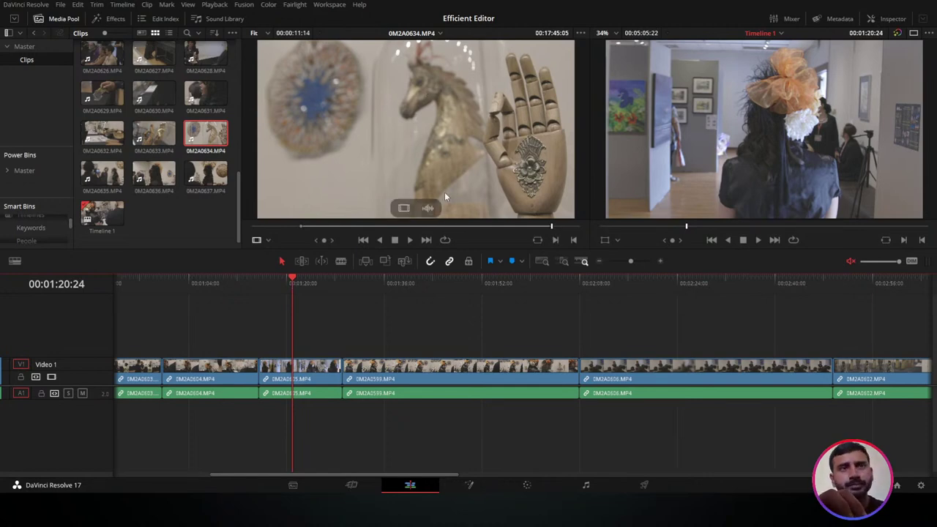
{"action": "left_click", "coordinate": [417, 147]}
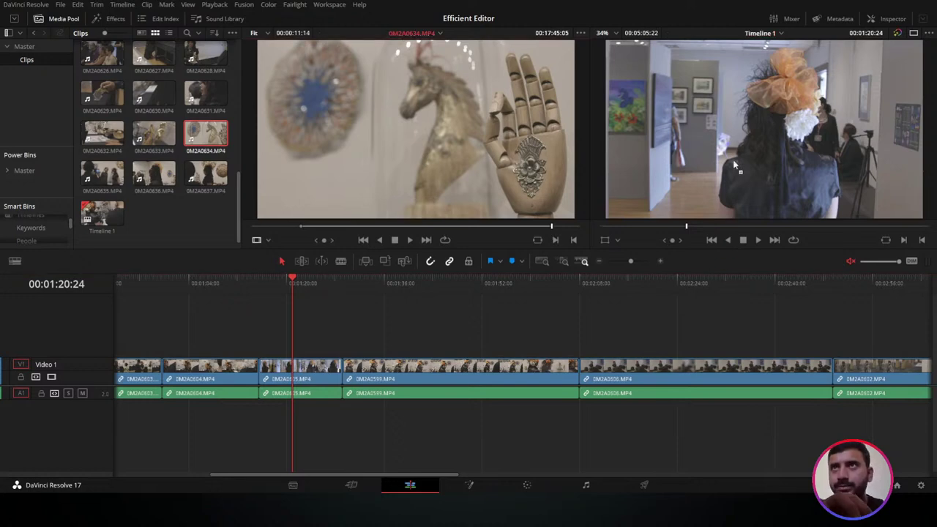
{"action": "left_click_drag", "start_coordinate": [733, 159], "coordinate": [884, 92]}
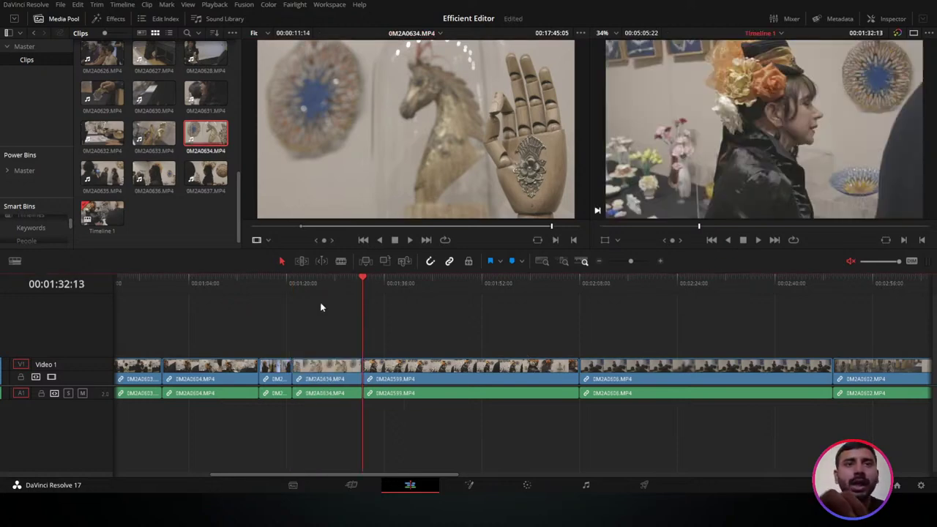
{"action": "left_click", "coordinate": [280, 286]}
{"action": "mouse_move", "coordinate": [286, 290]}
{"action": "left_mouse_down"}
{"action": "mouse_move", "coordinate": [310, 285]}
{"action": "mouse_move", "coordinate": [274, 290]}
{"action": "mouse_move", "coordinate": [293, 291]}
{"action": "left_mouse_up"}
{"action": "key", "text": "ctrl+z"}
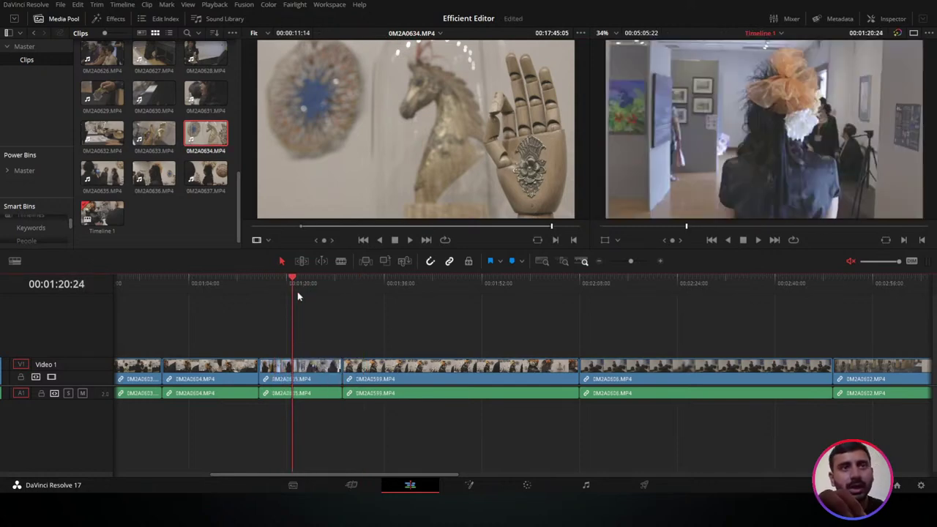
{"action": "key", "text": "Up"}
{"action": "left_click_drag", "start_coordinate": [413, 208], "coordinate": [894, 91]}
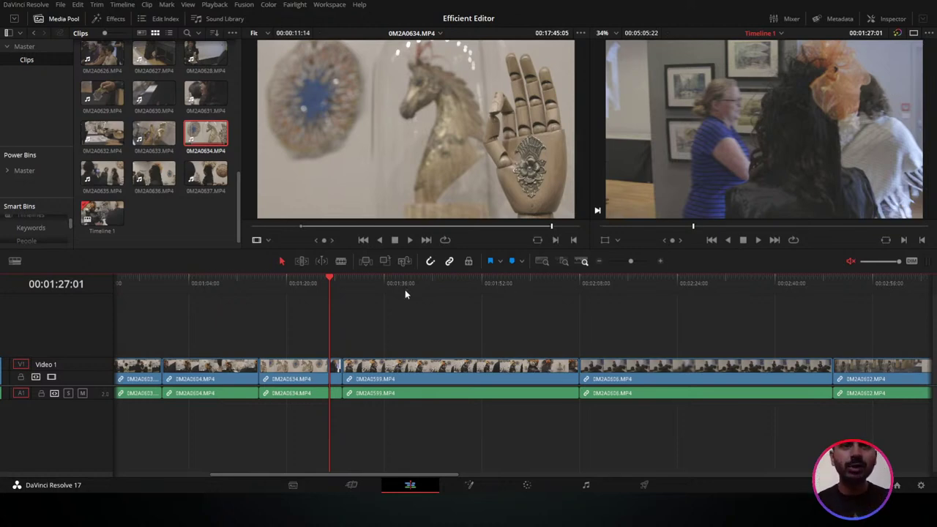
{"action": "key", "text": "ctrl+z"}
{"action": "left_click", "coordinate": [459, 277]}
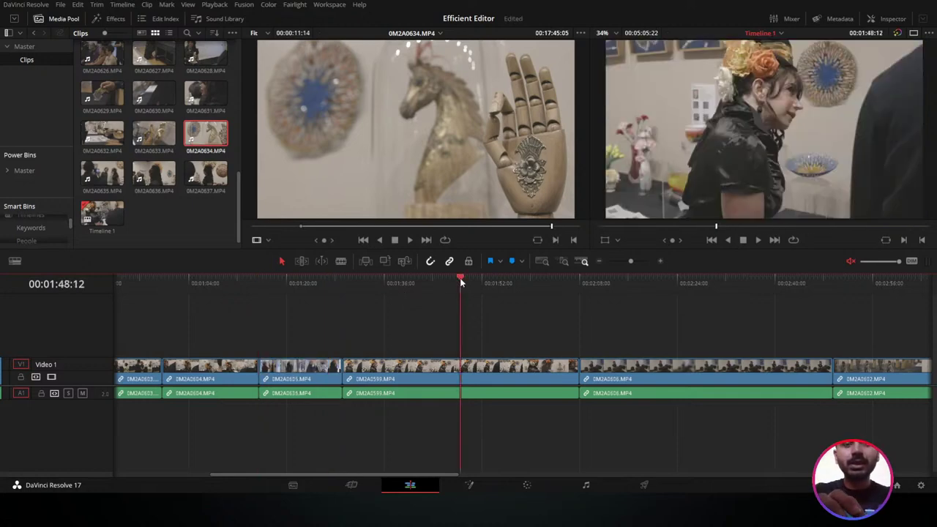
{"action": "key", "text": "F9"}
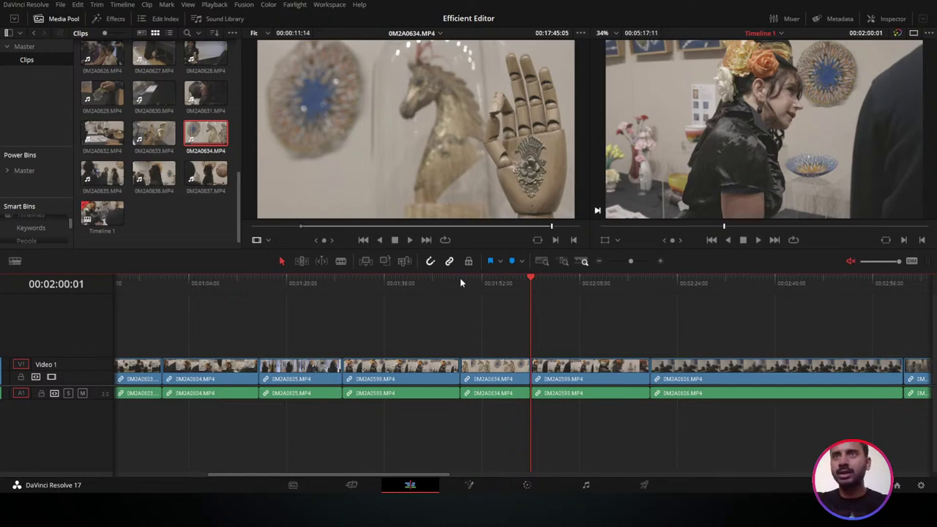
{"action": "key", "text": "ctrl+shift+["}
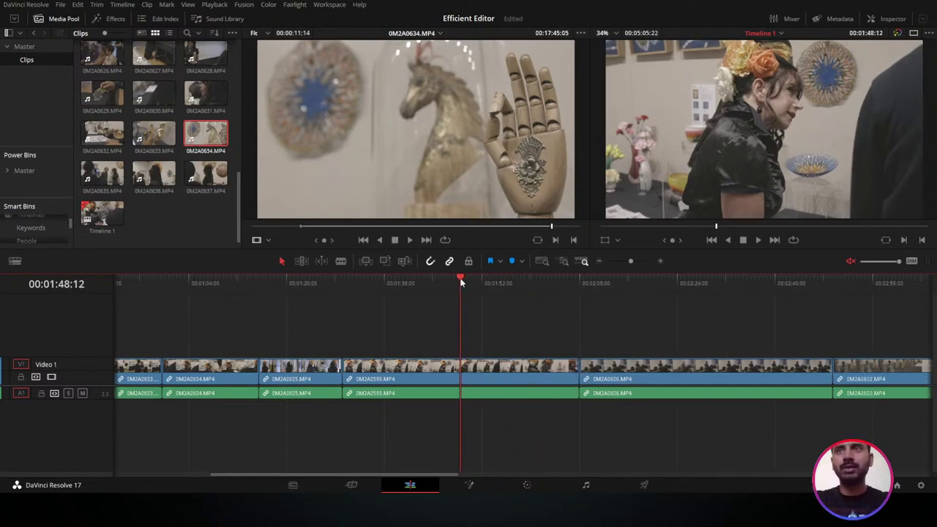
{"action": "key", "text": "ctrl+z"}
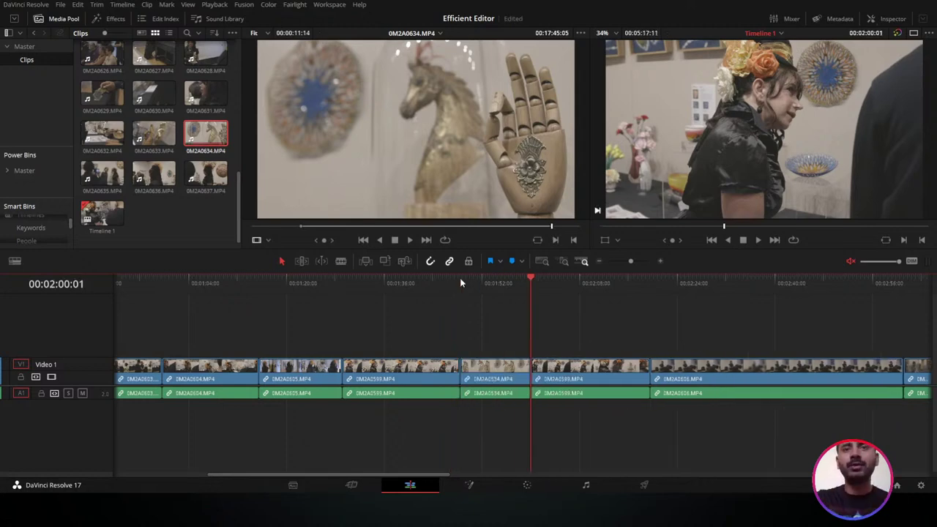
{"action": "left_click", "coordinate": [460, 277]}
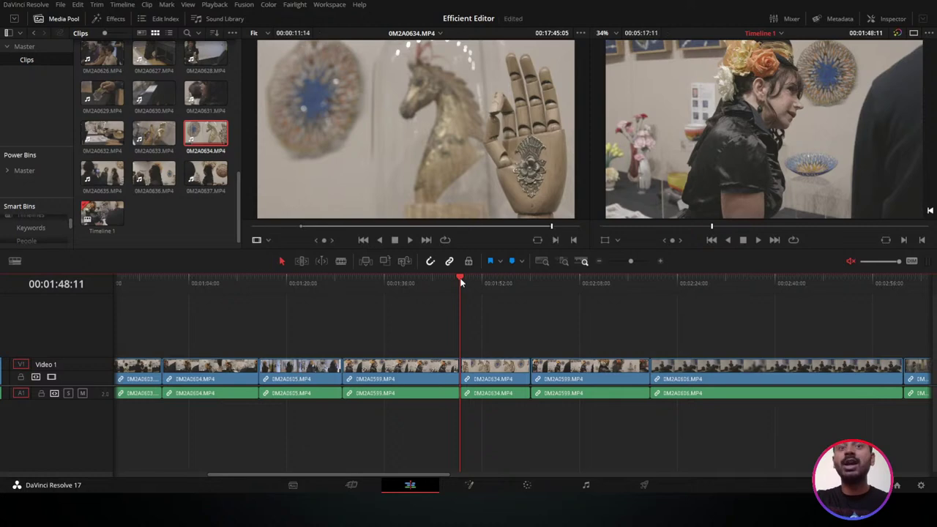
{"action": "key", "text": "Delete"}
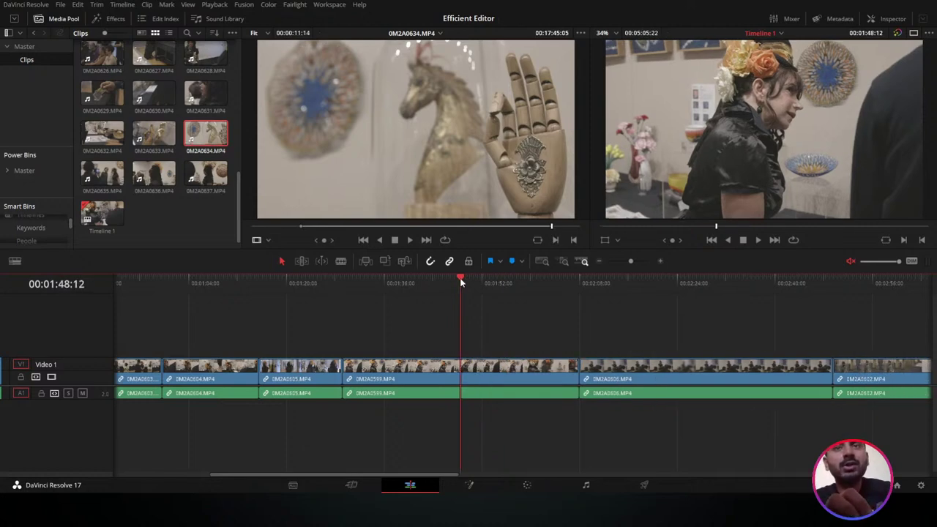
{"action": "left_click", "coordinate": [542, 261]}
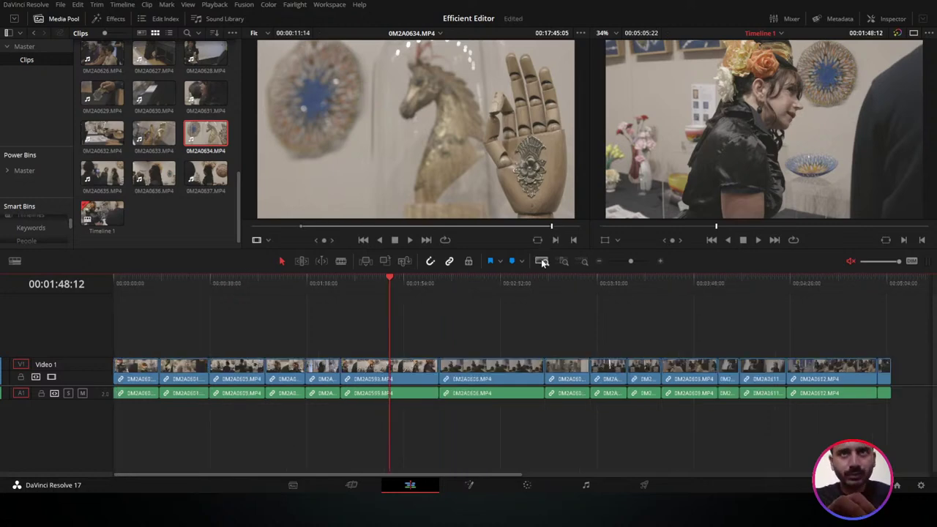
Clear the source In/Out marks and insert the full 0M2A0634 clip at 01:50:00, checking the new length.
{"action": "left_click", "coordinate": [506, 232]}
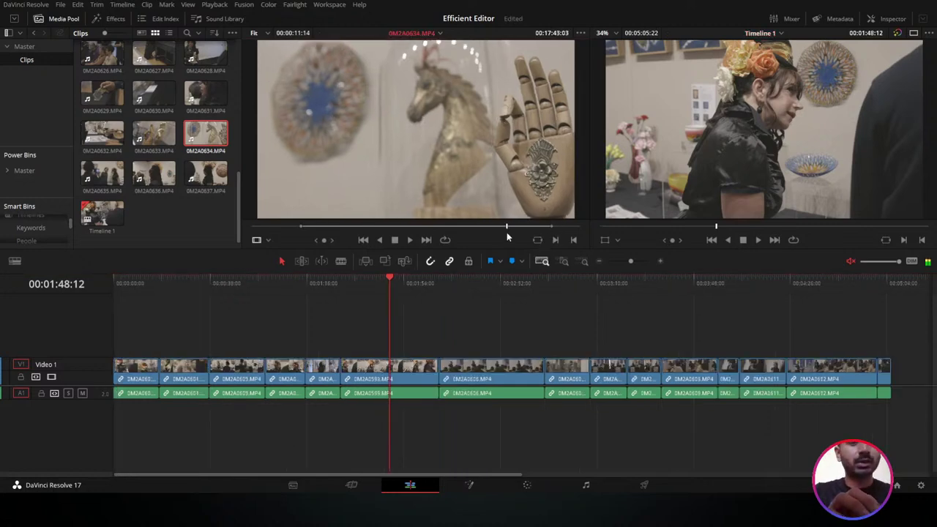
{"action": "key", "text": "alt+x"}
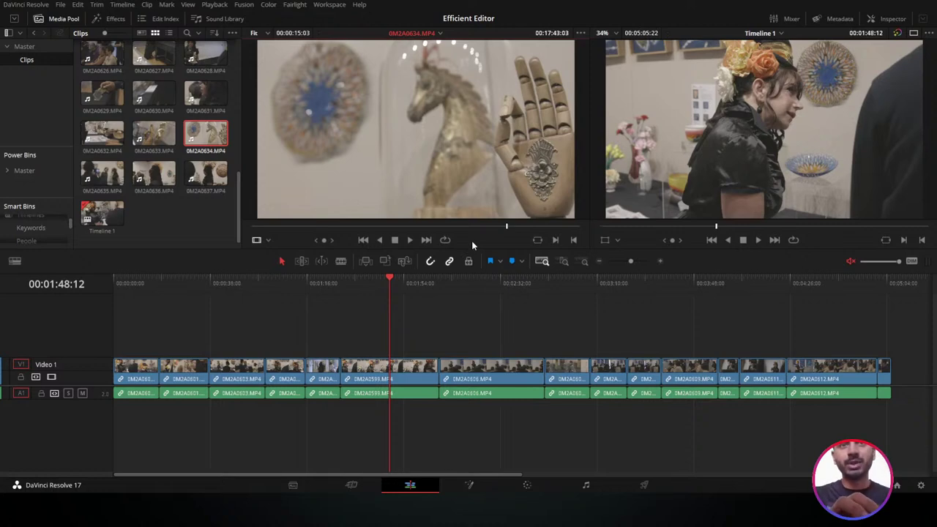
{"action": "left_click", "coordinate": [893, 286]}
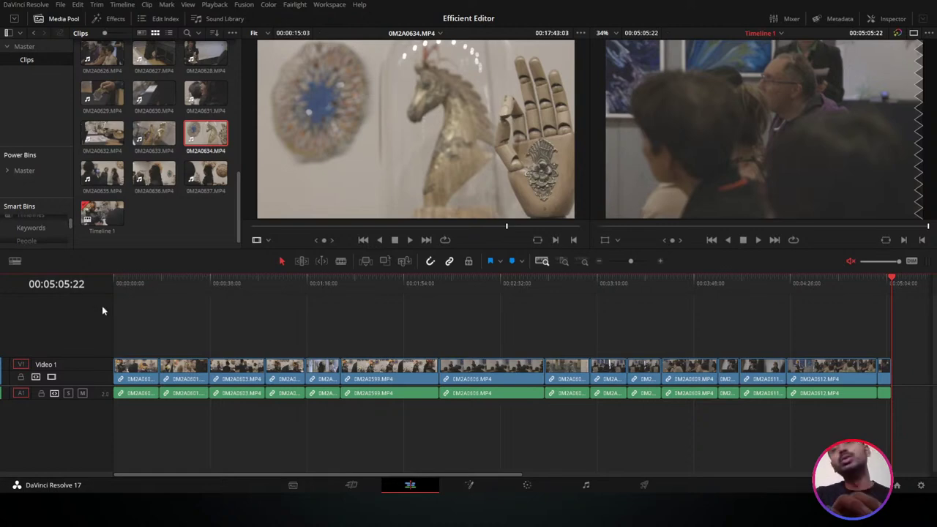
{"action": "left_click", "coordinate": [393, 285]}
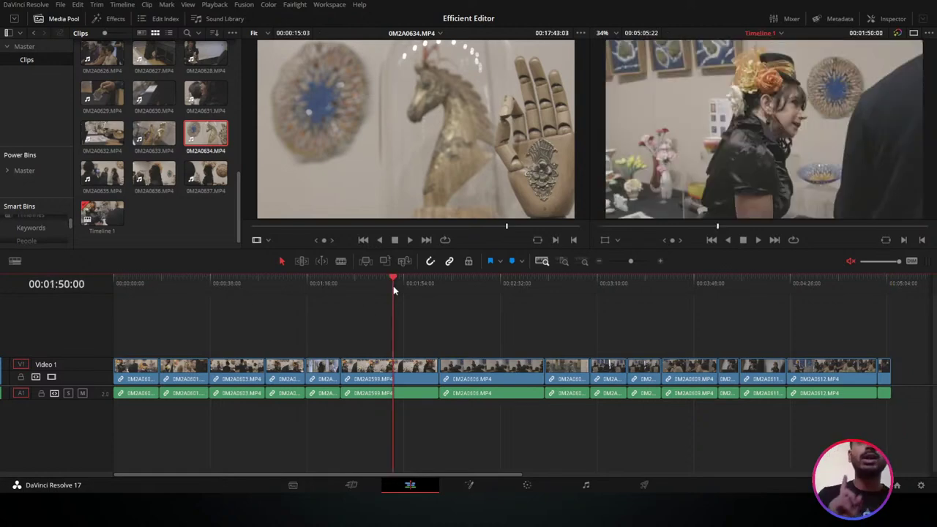
{"action": "key", "text": "F9"}
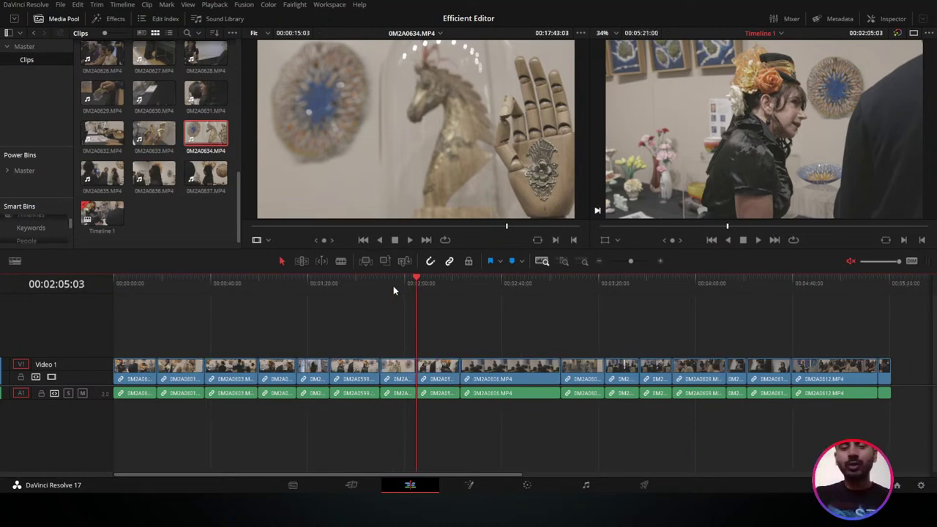
{"action": "key", "text": "End"}
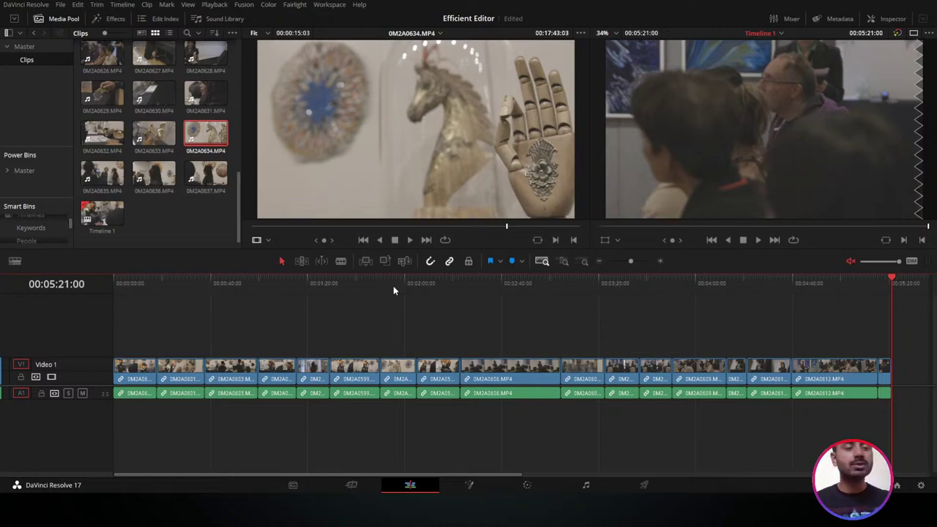
Overwrite the full source clip at 01:50:00 instead, keeping the timeline at 05:05:22.
{"action": "left_click", "coordinate": [393, 286]}
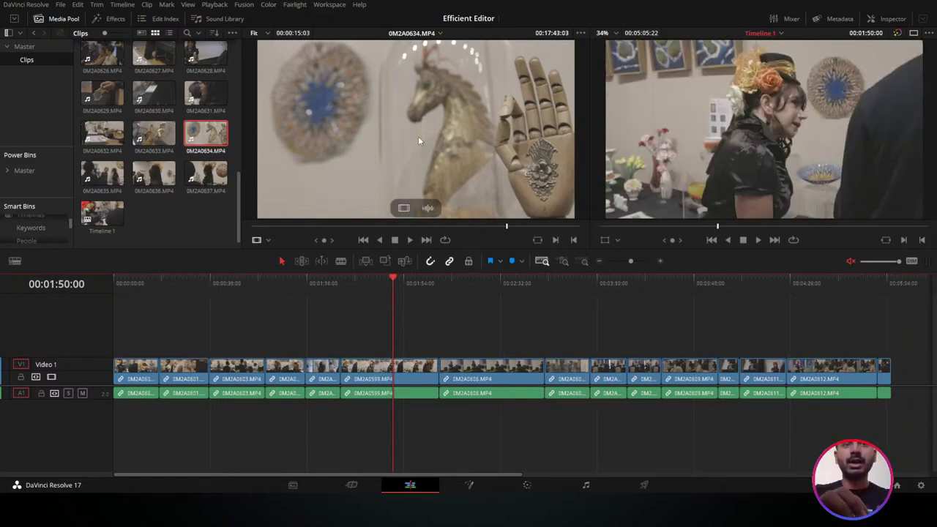
{"action": "left_click_drag", "start_coordinate": [418, 136], "coordinate": [868, 89]}
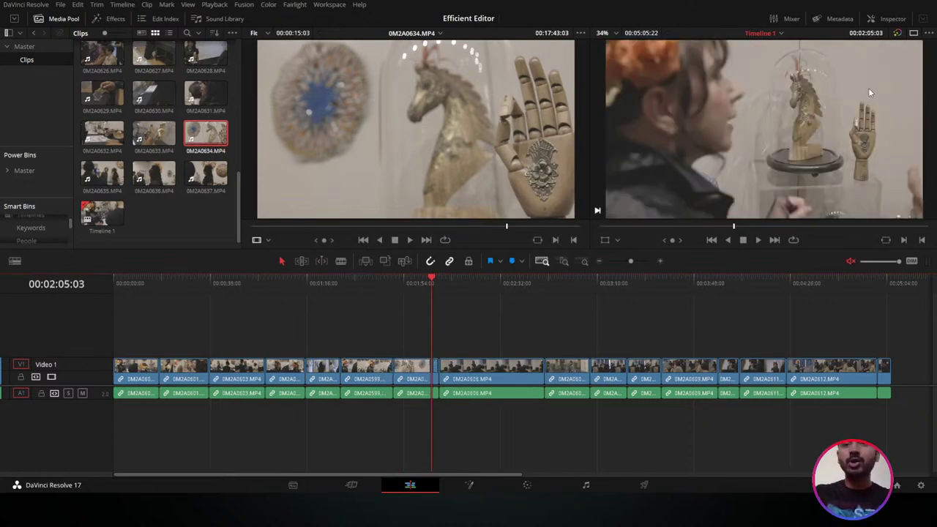
{"action": "key", "text": "End"}
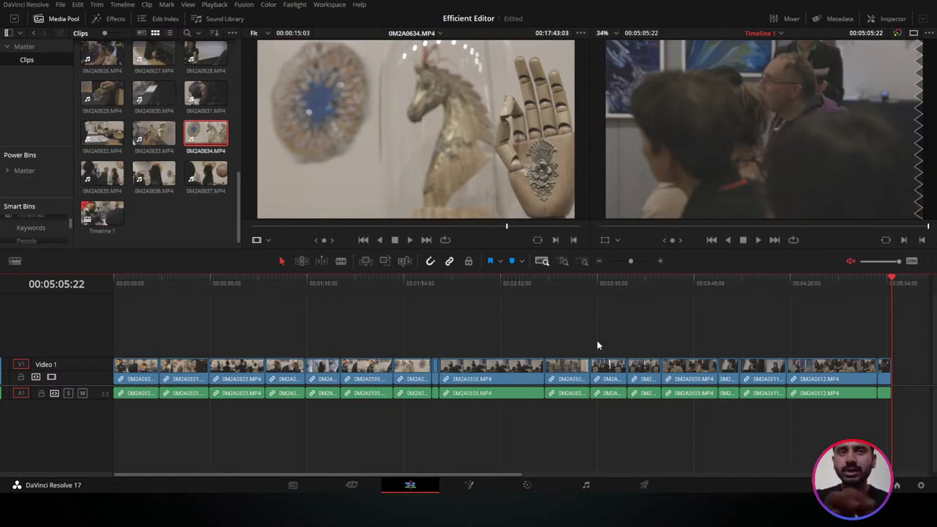
Trim the short clip's edit point earlier, then drop the source clip at the previous edit and undo it.
{"action": "left_click", "coordinate": [435, 379]}
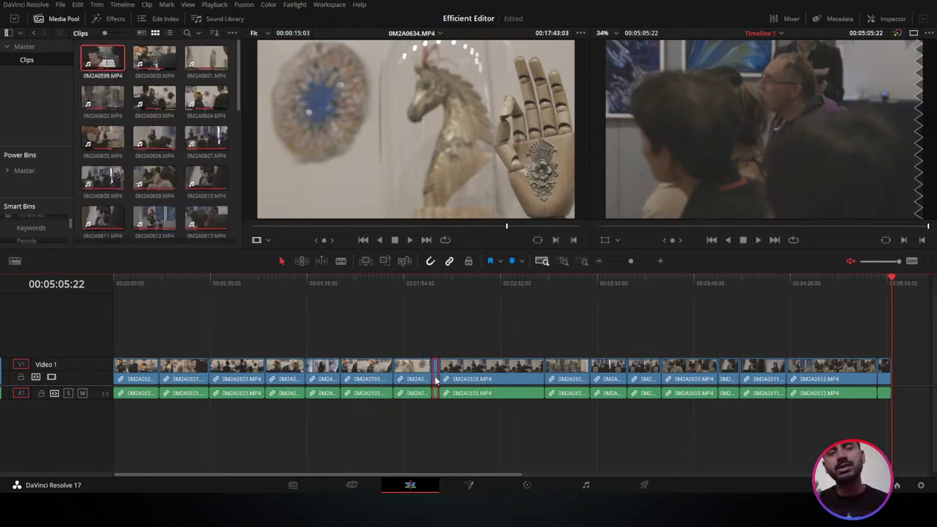
{"action": "left_click_drag", "start_coordinate": [433, 375], "coordinate": [413, 376]}
{"action": "key", "text": "Up"}
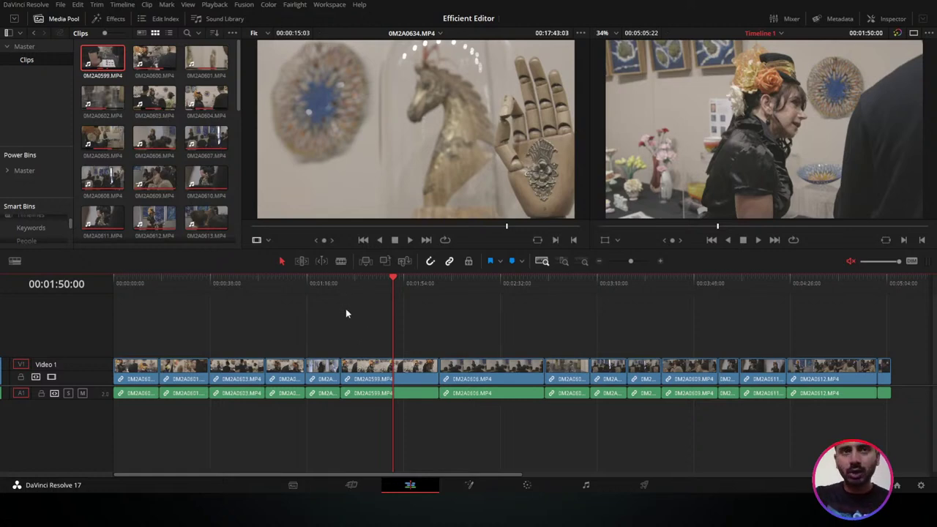
{"action": "key", "text": "Up"}
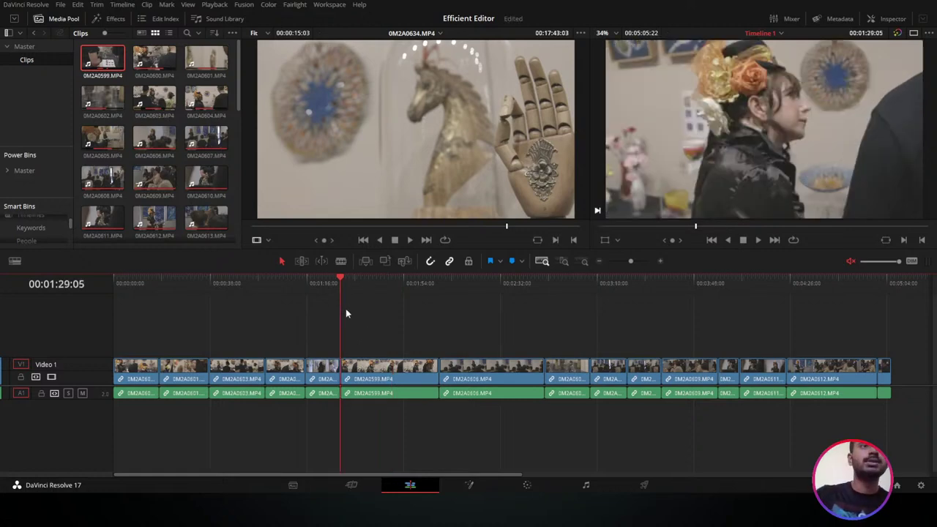
{"action": "left_click_drag", "start_coordinate": [489, 106], "coordinate": [853, 94]}
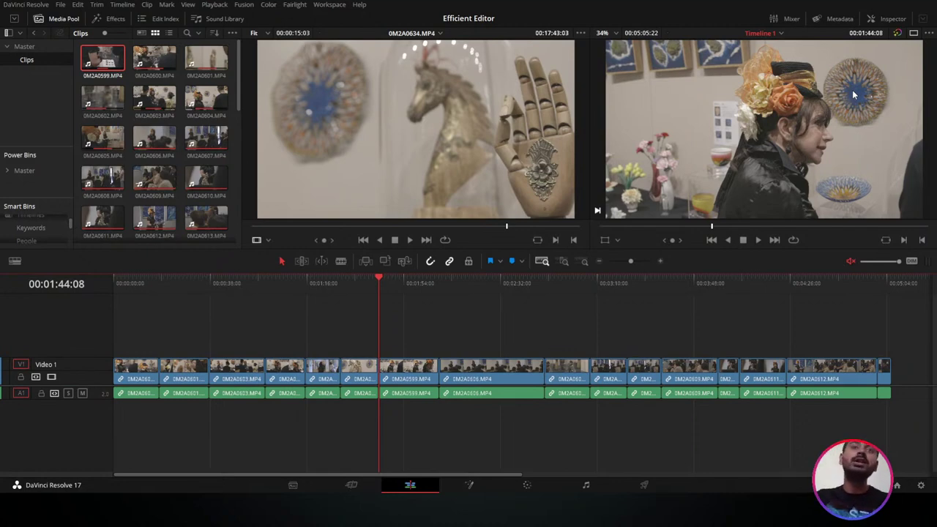
{"action": "key", "text": "ctrl+z"}
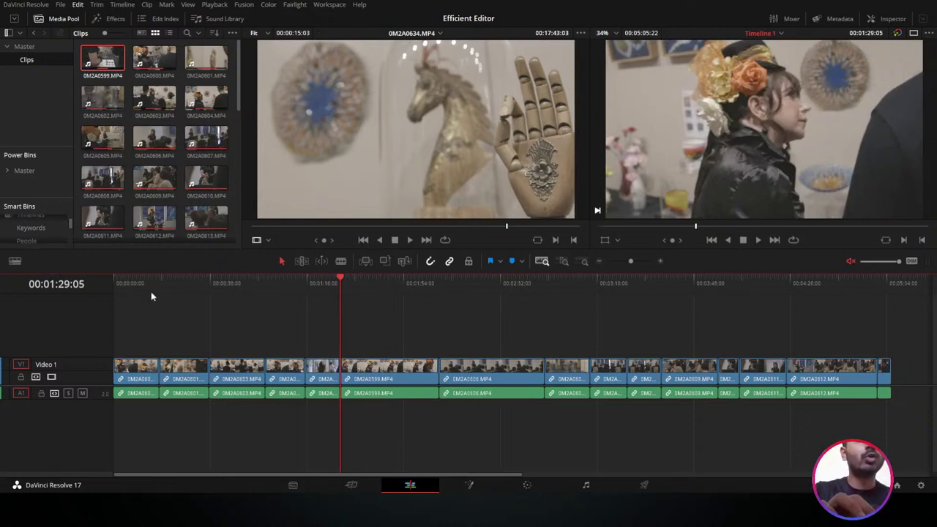
Try F10 overwrite, F9 insert and F10 overwrite again, undoing each so 0M2A0599 is restored.
{"action": "left_click", "coordinate": [286, 249]}
{"action": "key", "text": "F10"}
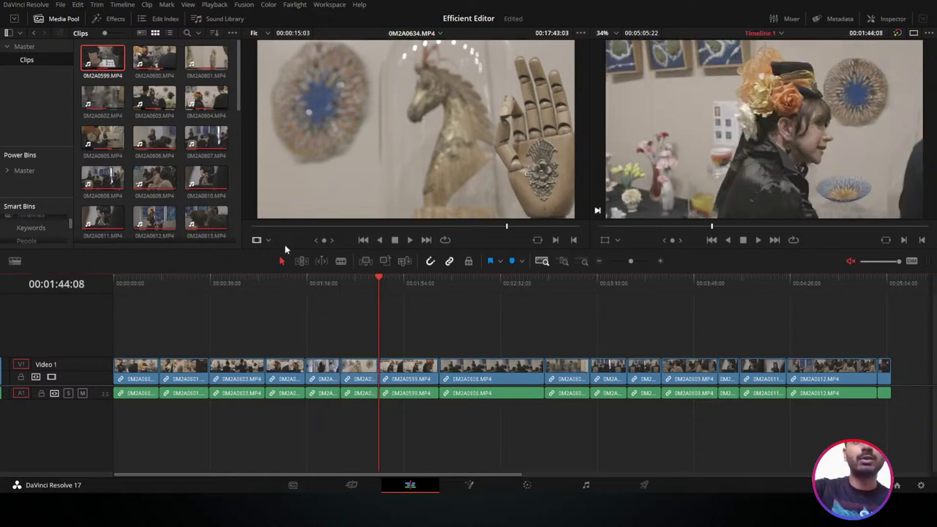
{"action": "key", "text": "ctrl+z"}
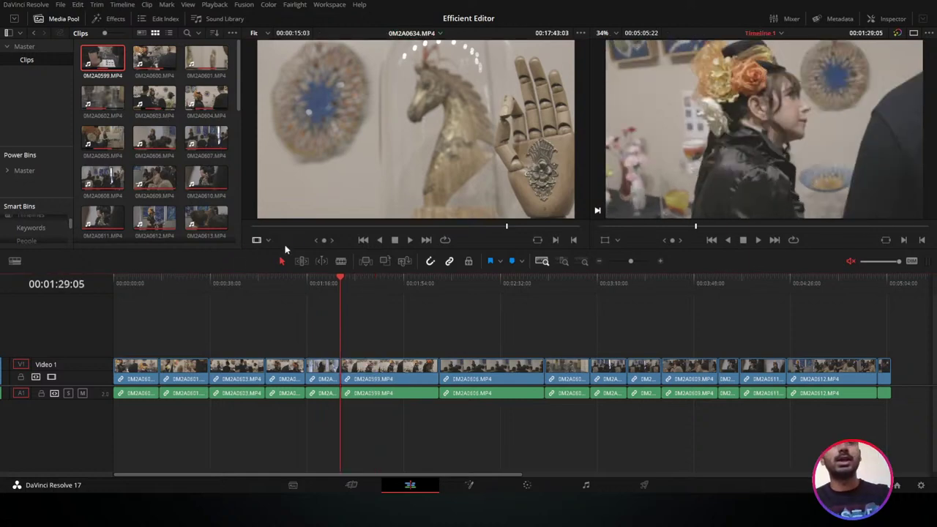
{"action": "key", "text": "F9"}
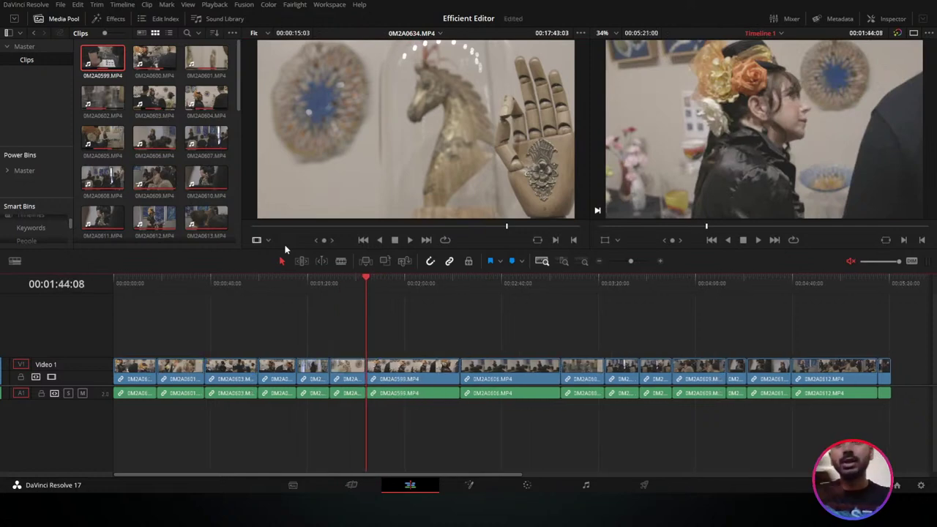
{"action": "key", "text": "ctrl+z"}
{"action": "key", "text": "F10"}
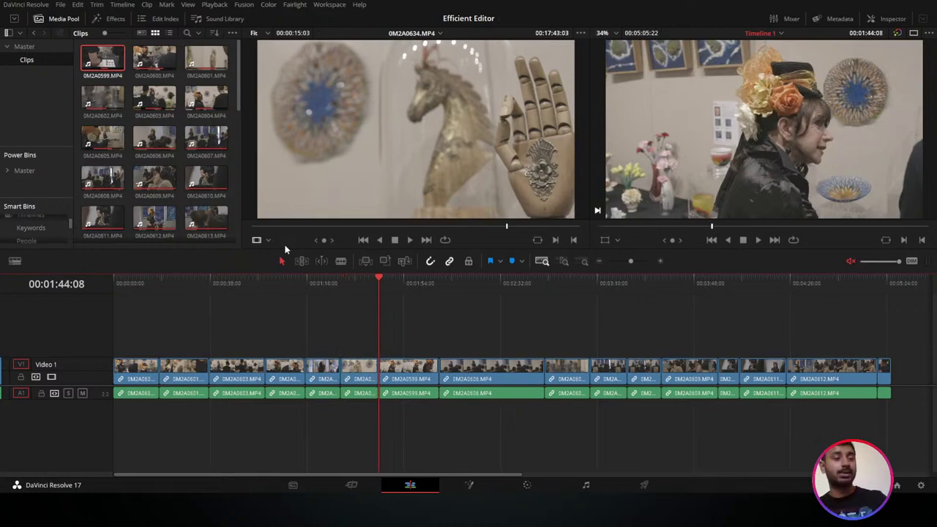
{"action": "key", "text": "ctrl+z"}
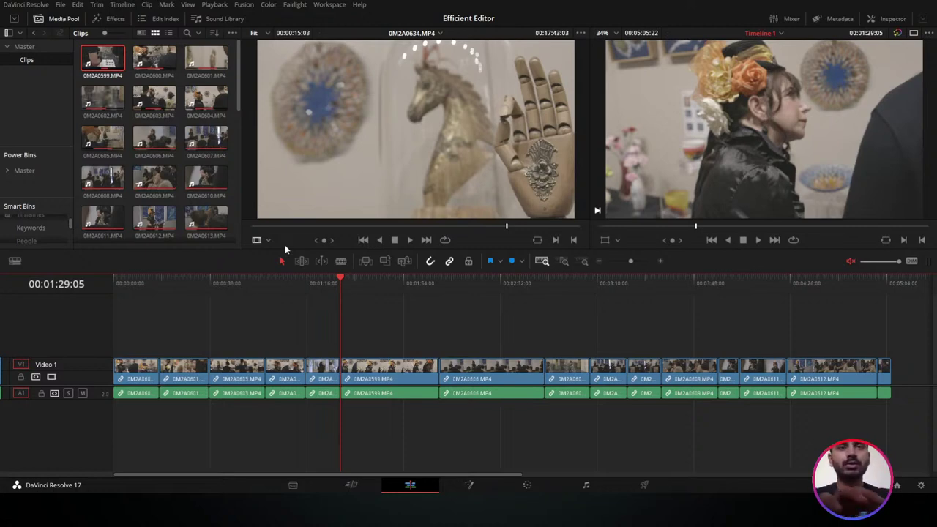
Ripple-delete 0M2A0599, park at 01:22:07, and place 0M2A0634 on a new Video 2 track.
{"action": "left_click", "coordinate": [377, 380]}
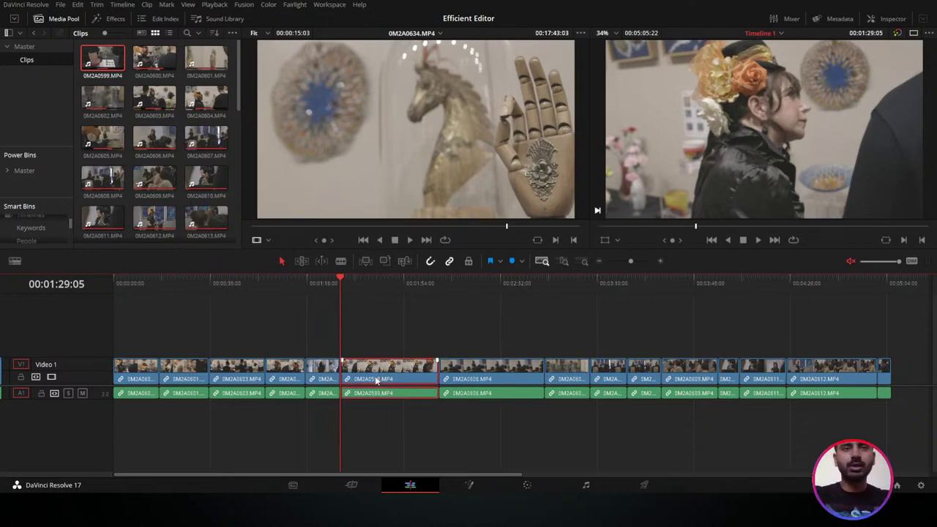
{"action": "key", "text": "Delete"}
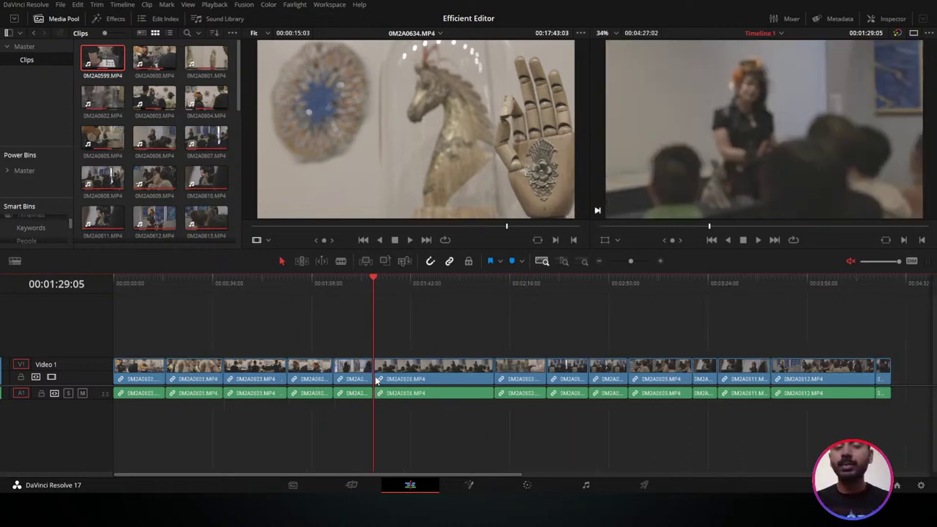
{"action": "left_click", "coordinate": [346, 279]}
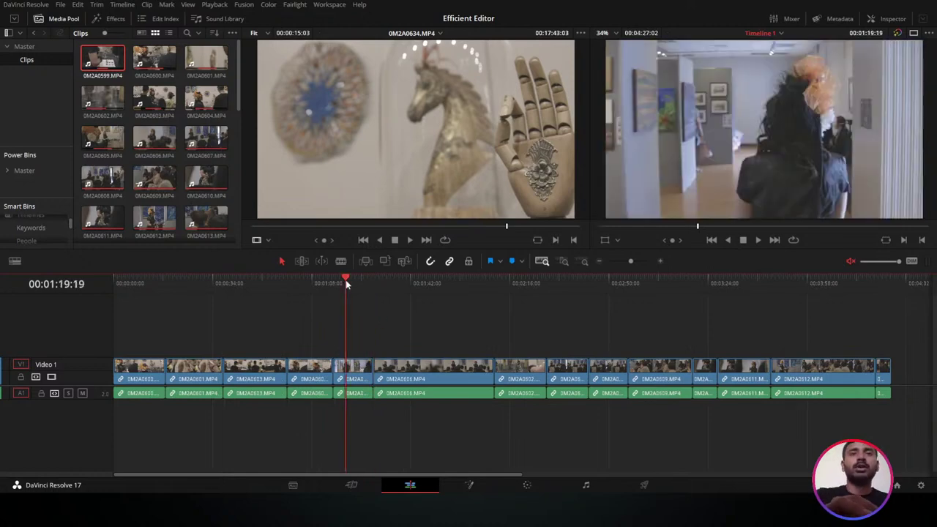
{"action": "left_click_drag", "start_coordinate": [347, 283], "coordinate": [353, 284]}
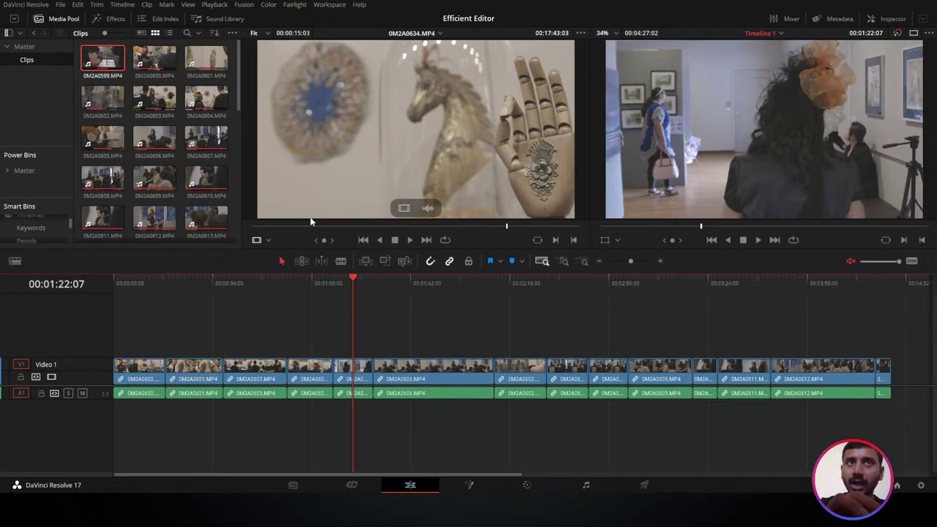
{"action": "left_click_drag", "start_coordinate": [372, 146], "coordinate": [340, 335]}
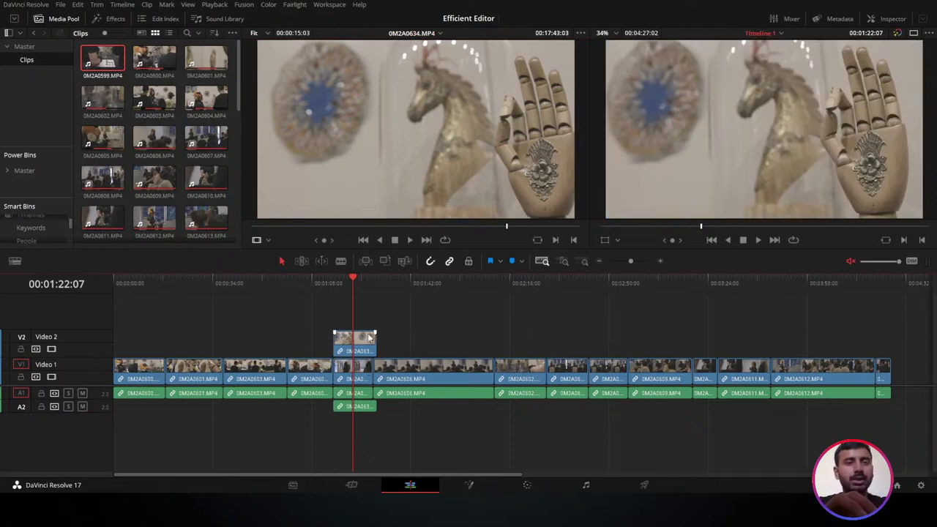
Undo the upper-track placement and ripple-trim the short clip 05:23 shorter in Trim mode.
{"action": "key", "text": "ctrl+z"}
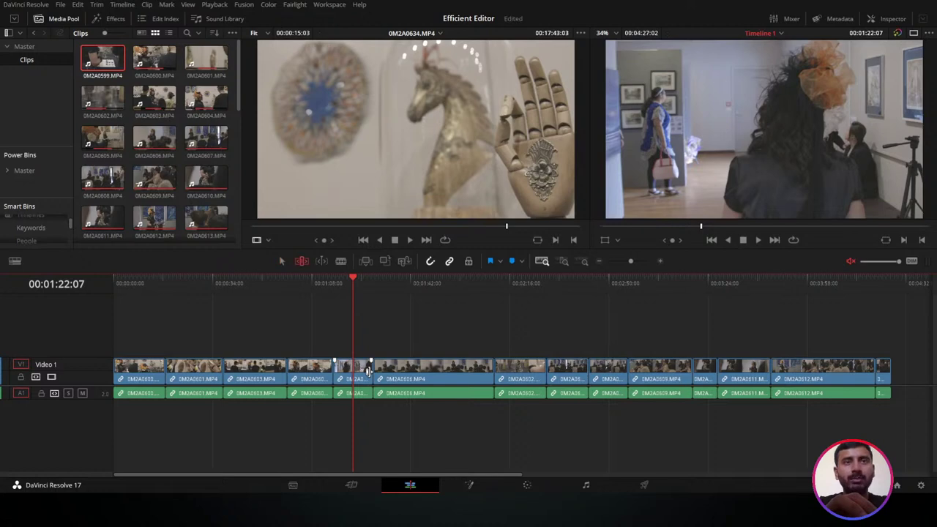
{"action": "key", "text": "t"}
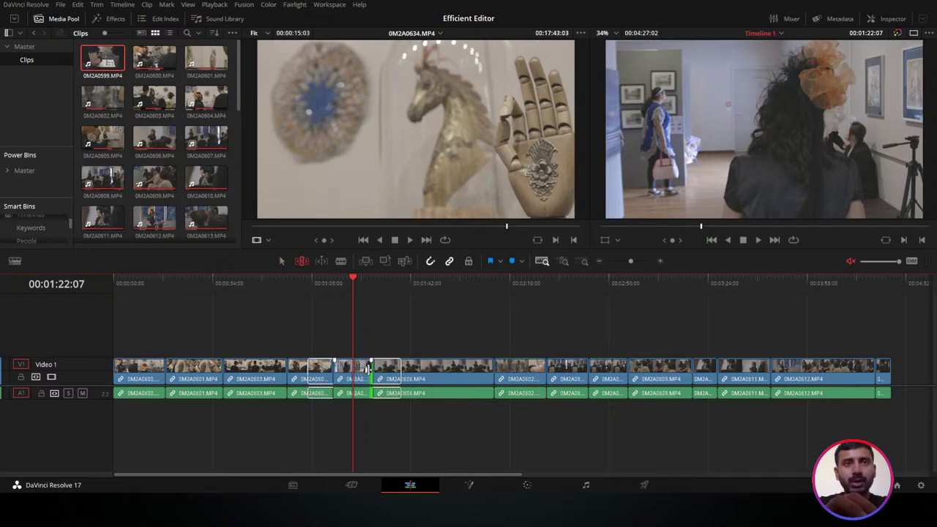
{"action": "left_click_drag", "start_coordinate": [368, 370], "coordinate": [349, 370]}
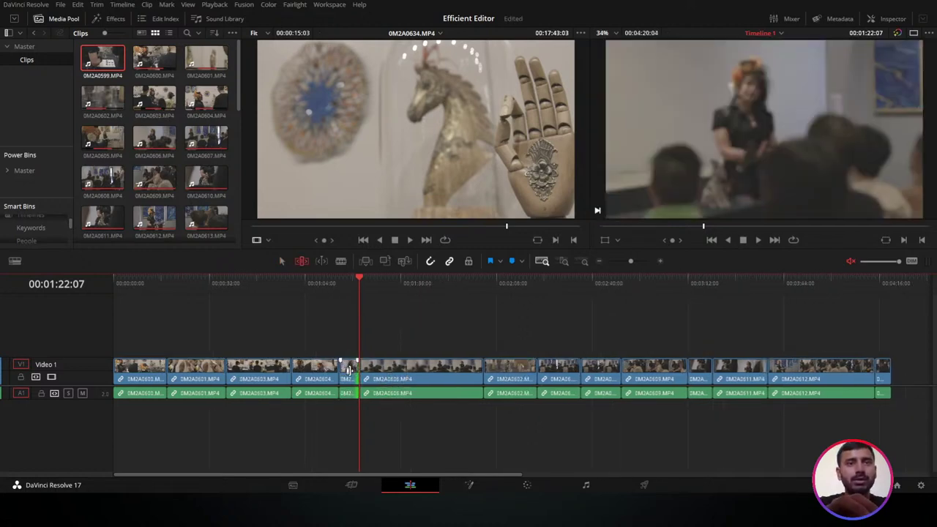
{"action": "left_click", "coordinate": [296, 281]}
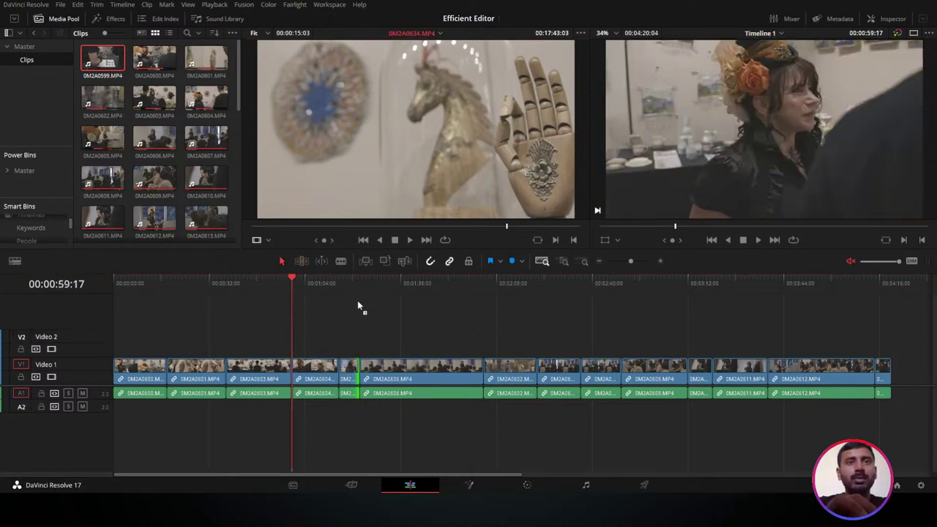
{"action": "left_click_drag", "start_coordinate": [350, 367], "coordinate": [350, 347]}
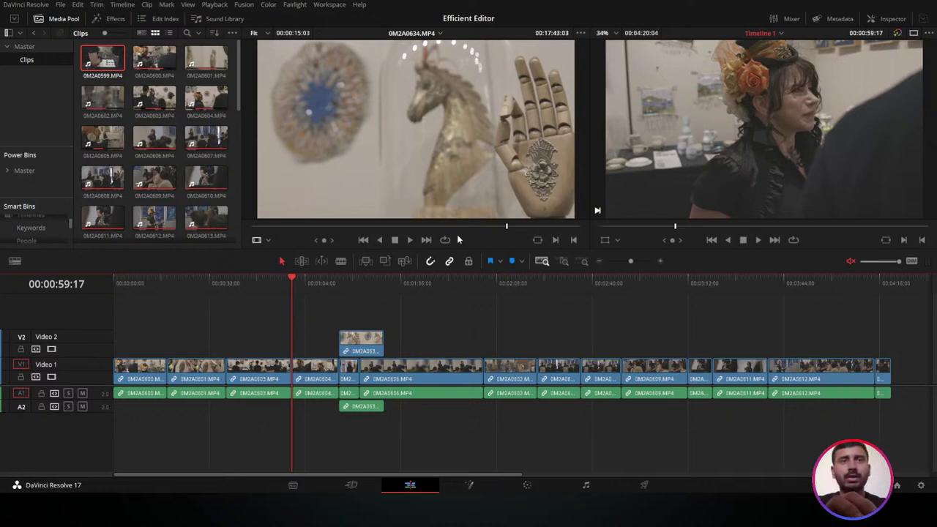
{"action": "key", "text": "ctrl+z"}
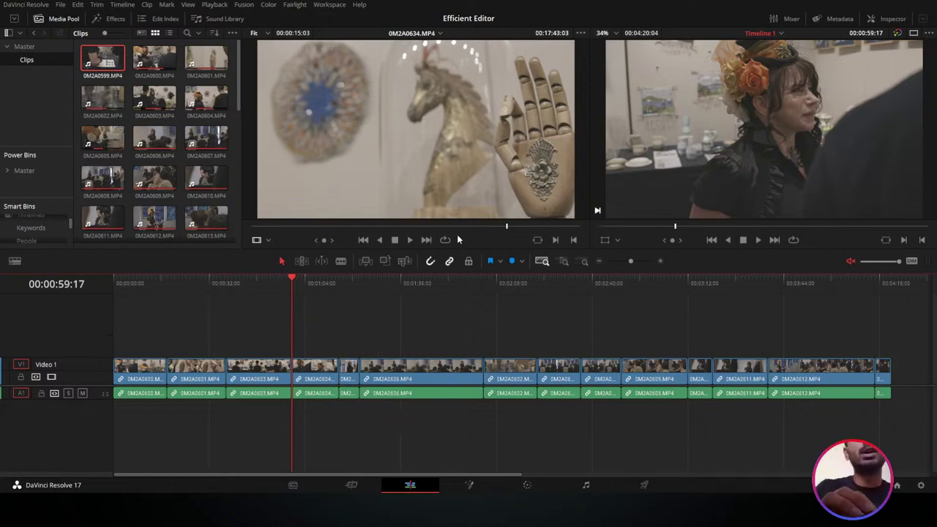
After undoing a Replace trial, edit horse-statue shot 0M2A0634 over the short clip at 01:15:12.
{"action": "left_click", "coordinate": [350, 379]}
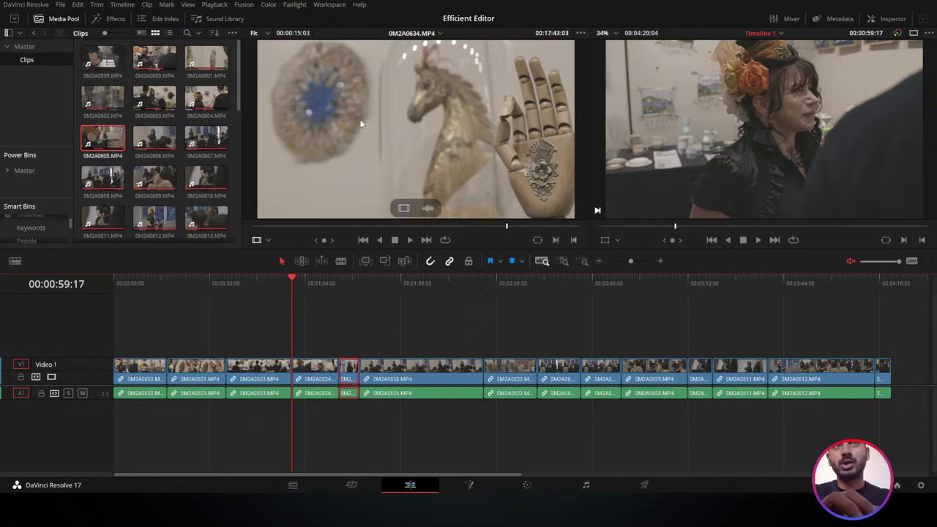
{"action": "left_click_drag", "start_coordinate": [361, 124], "coordinate": [881, 112]}
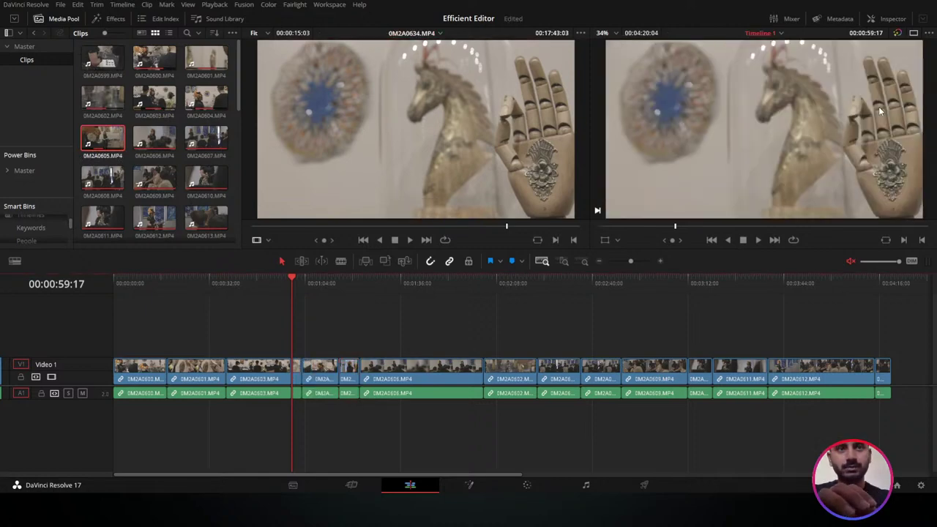
{"action": "key", "text": "ctrl+z"}
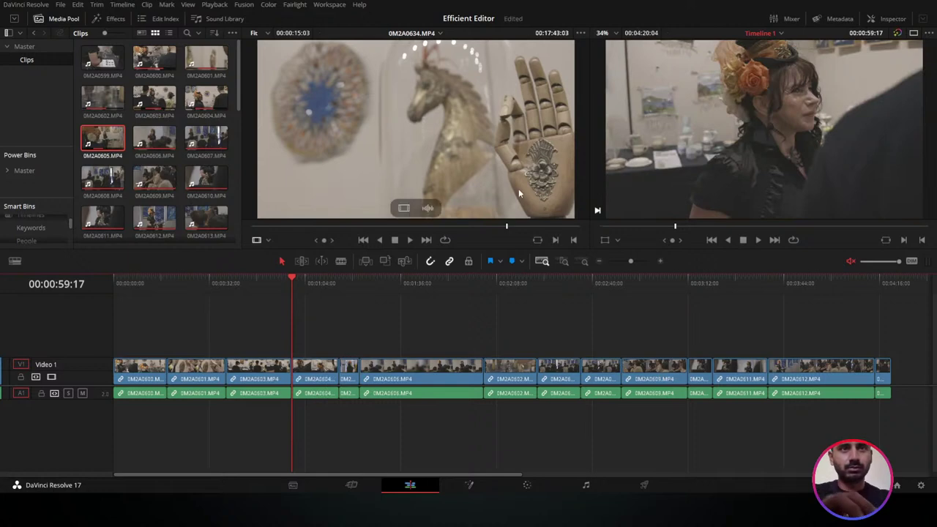
{"action": "left_click", "coordinate": [340, 282]}
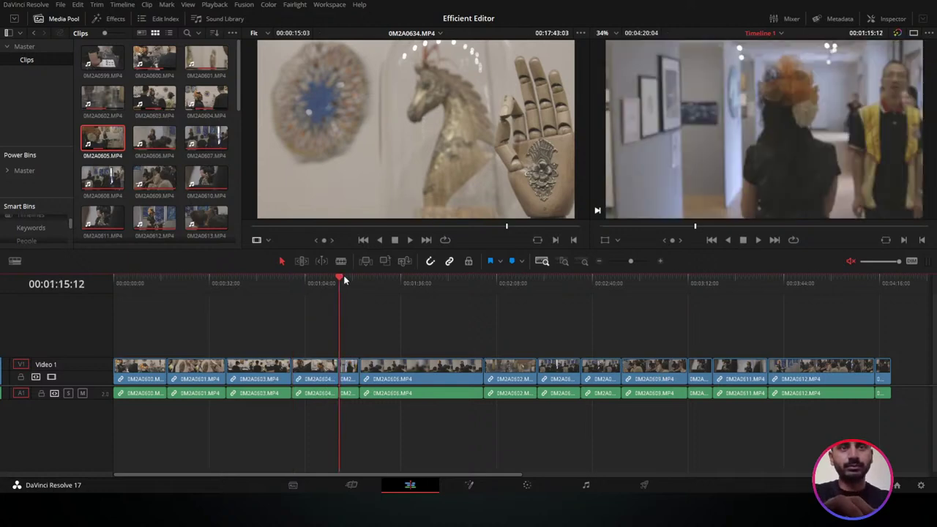
{"action": "left_click", "coordinate": [349, 370]}
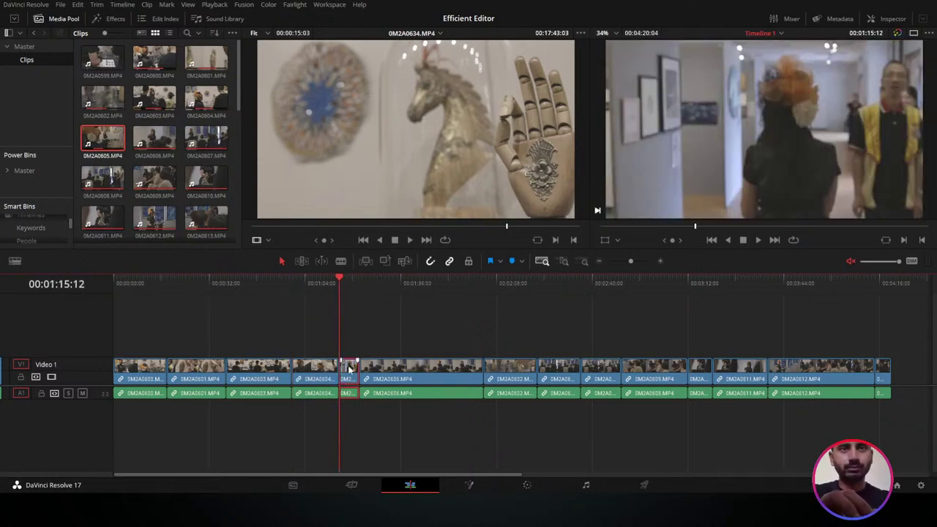
{"action": "left_click_drag", "start_coordinate": [388, 103], "coordinate": [876, 113]}
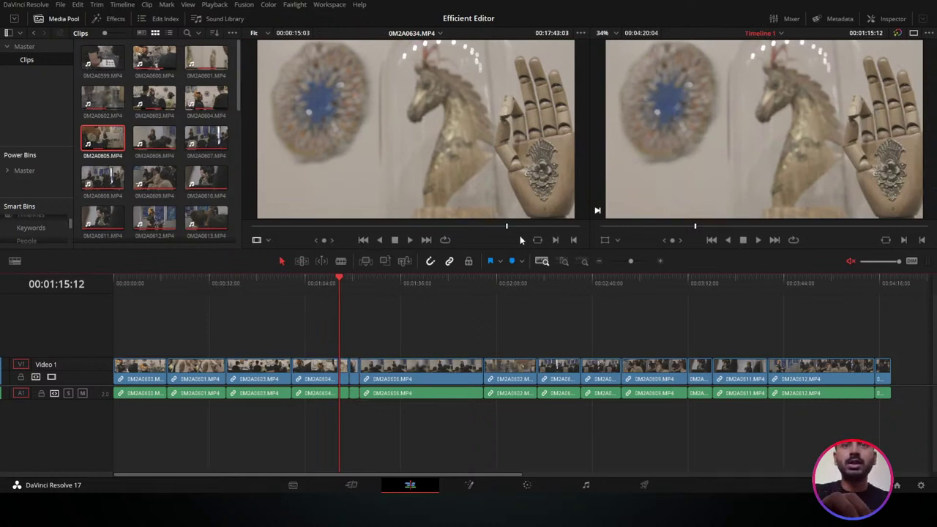
{"action": "left_click", "coordinate": [582, 262]}
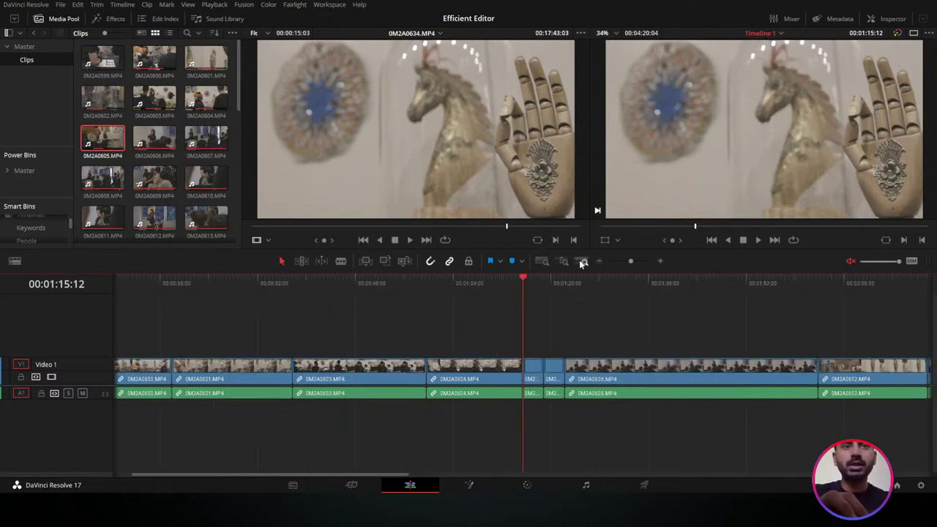
{"action": "left_click", "coordinate": [563, 261]}
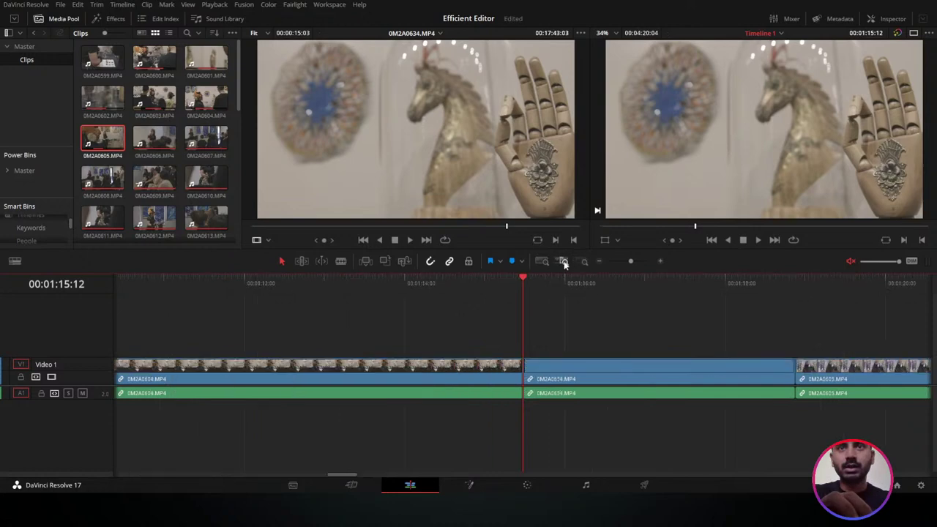
{"action": "left_click_drag", "start_coordinate": [524, 278], "coordinate": [617, 316]}
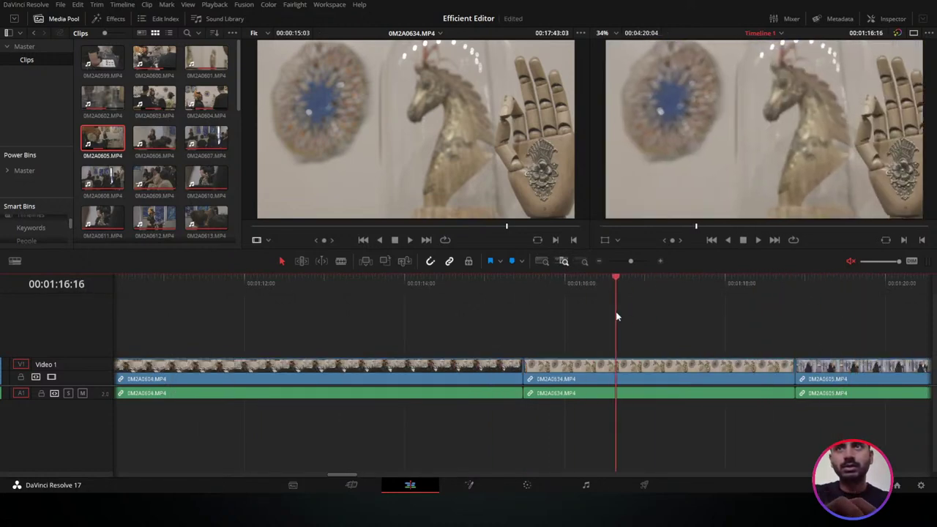
{"action": "key", "text": "BackSpace"}
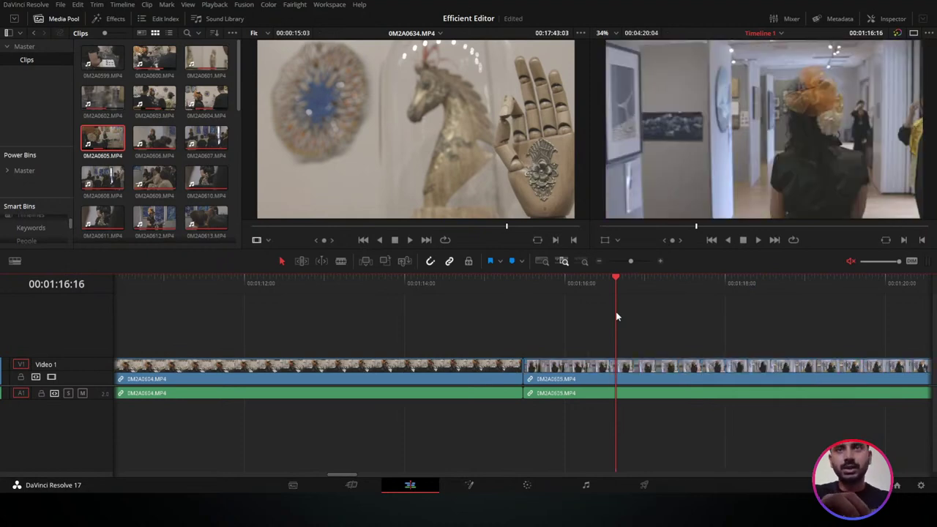
{"action": "left_click", "coordinate": [542, 261]}
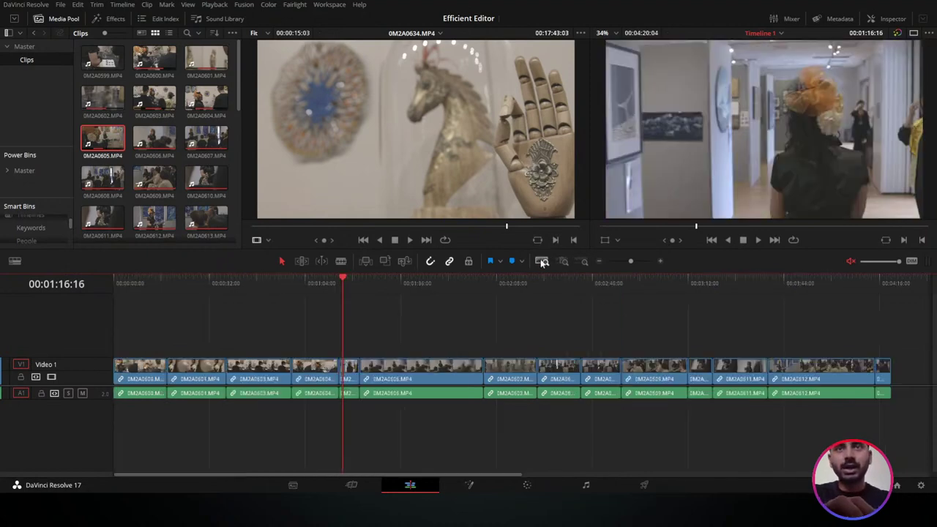
{"action": "left_click", "coordinate": [581, 261]}
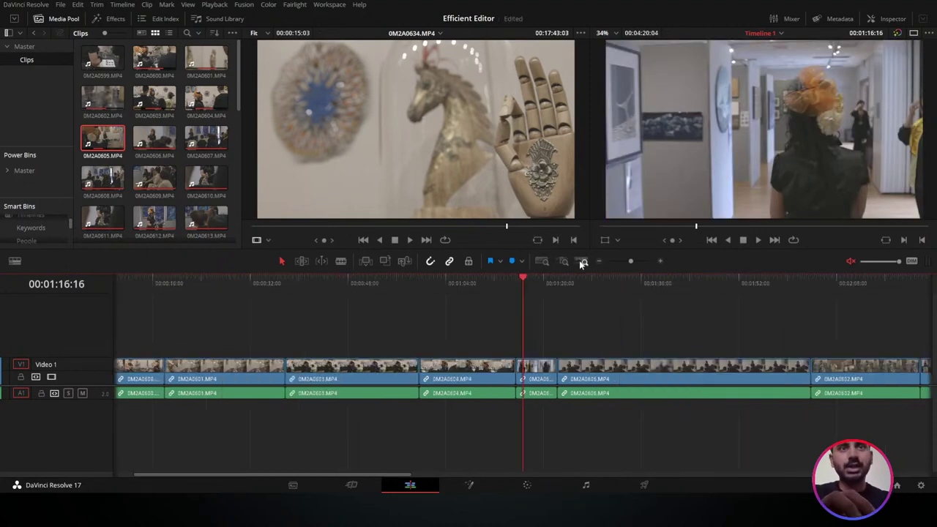
{"action": "left_click", "coordinate": [661, 261]}
{"action": "left_click", "coordinate": [547, 373]}
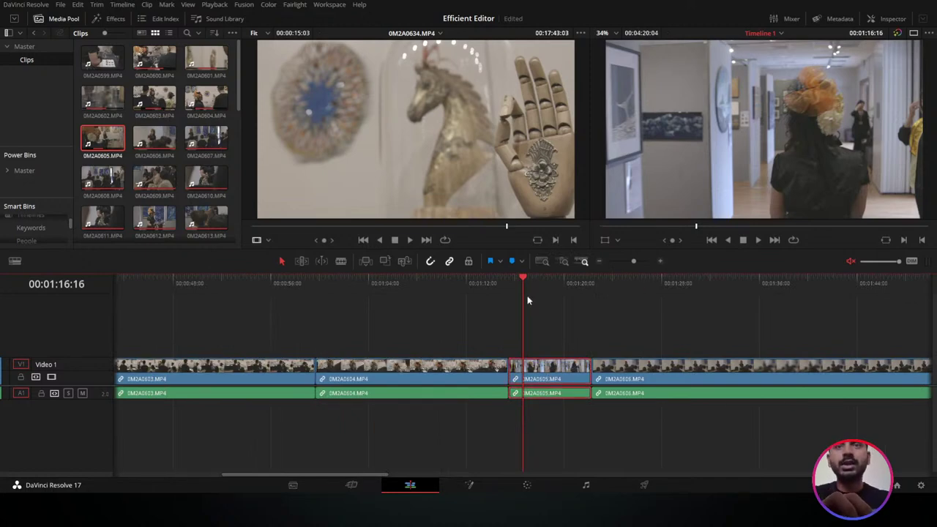
{"action": "left_click_drag", "start_coordinate": [523, 283], "coordinate": [546, 283]}
{"action": "left_click_drag", "start_coordinate": [428, 74], "coordinate": [912, 110]}
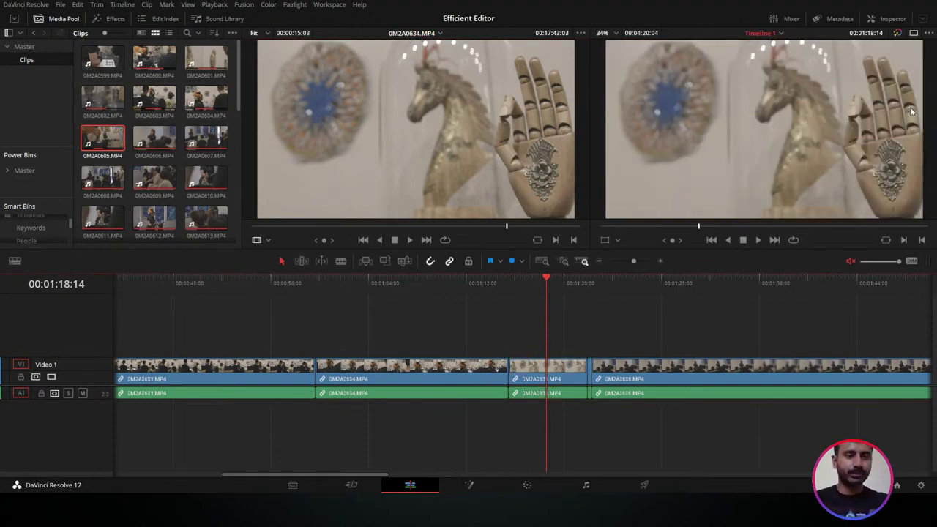
{"action": "key", "text": "ctrl+z"}
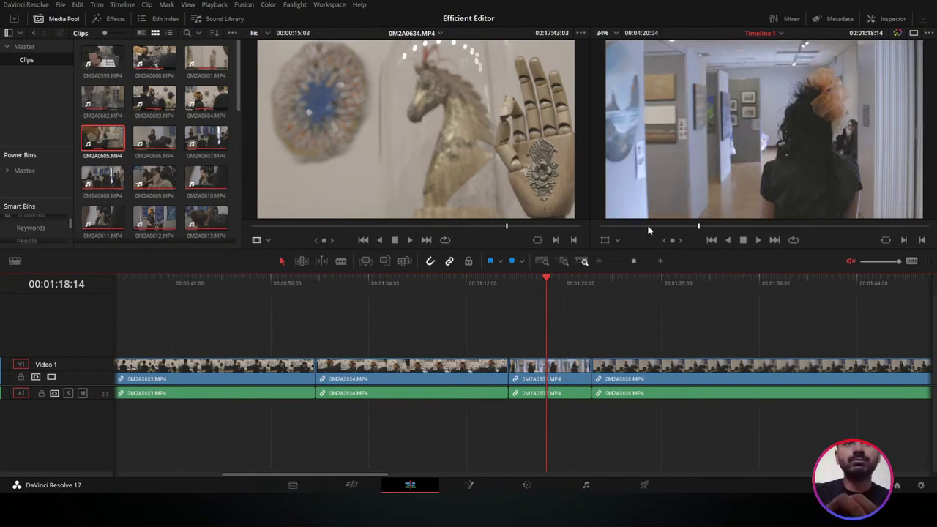
{"action": "left_click", "coordinate": [145, 173]}
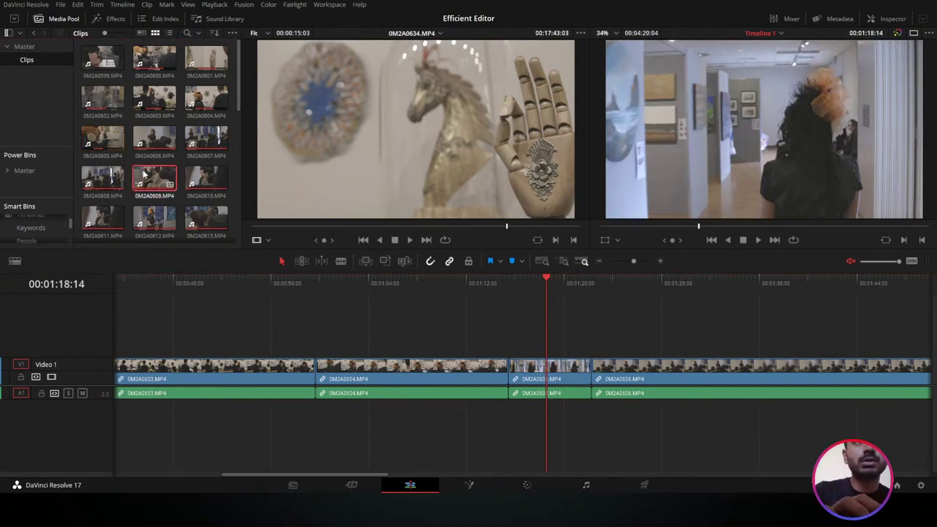
Load crowd clip 0M2A0609 as source, try placing it on Video 2, undo, and select 0M2A0605.
{"action": "double_click", "coordinate": [144, 174]}
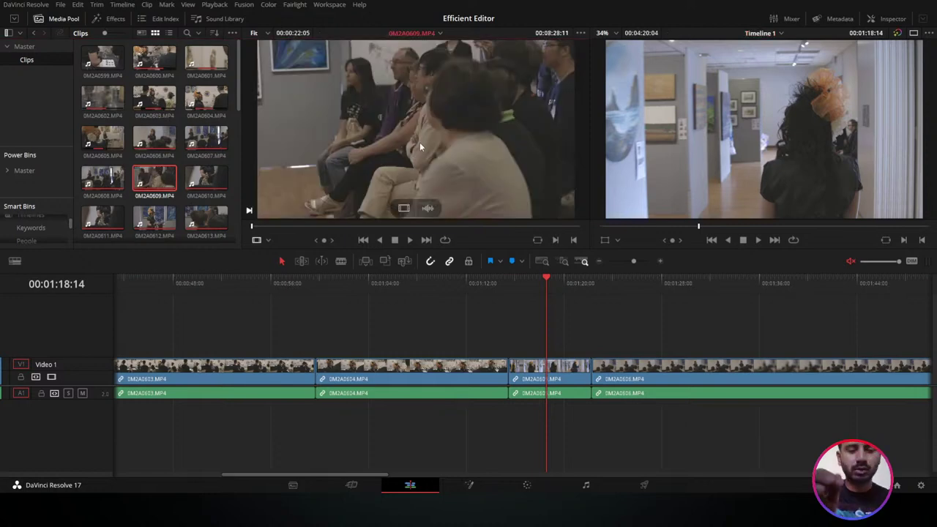
{"action": "left_click_drag", "start_coordinate": [419, 142], "coordinate": [604, 345]}
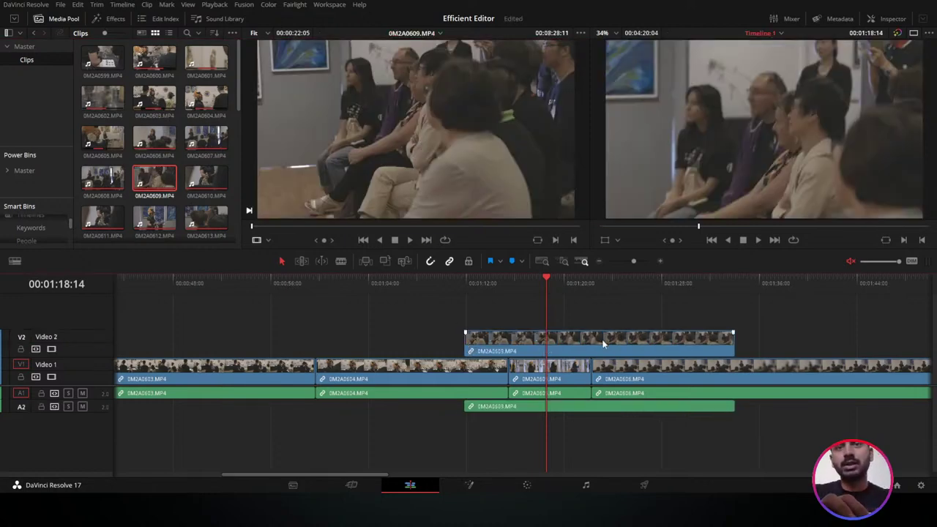
{"action": "key", "text": "ctrl+z"}
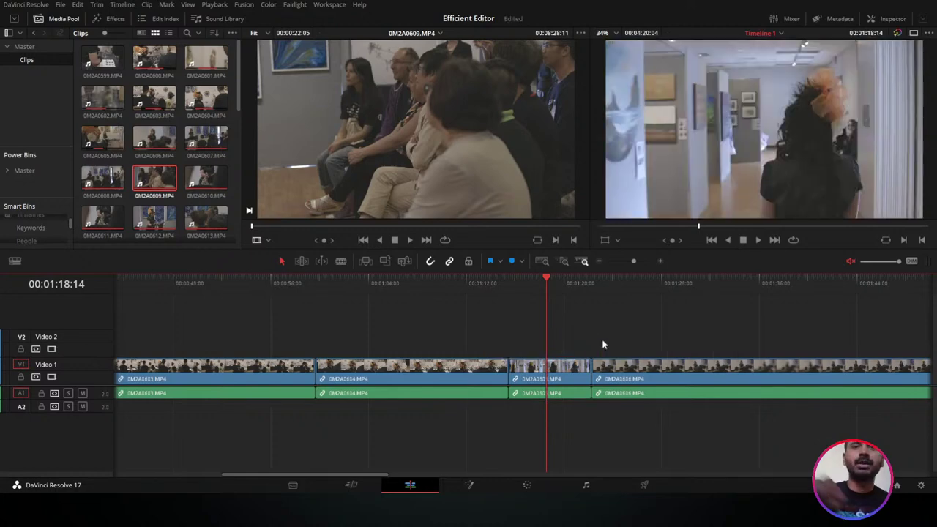
{"action": "left_click", "coordinate": [554, 366]}
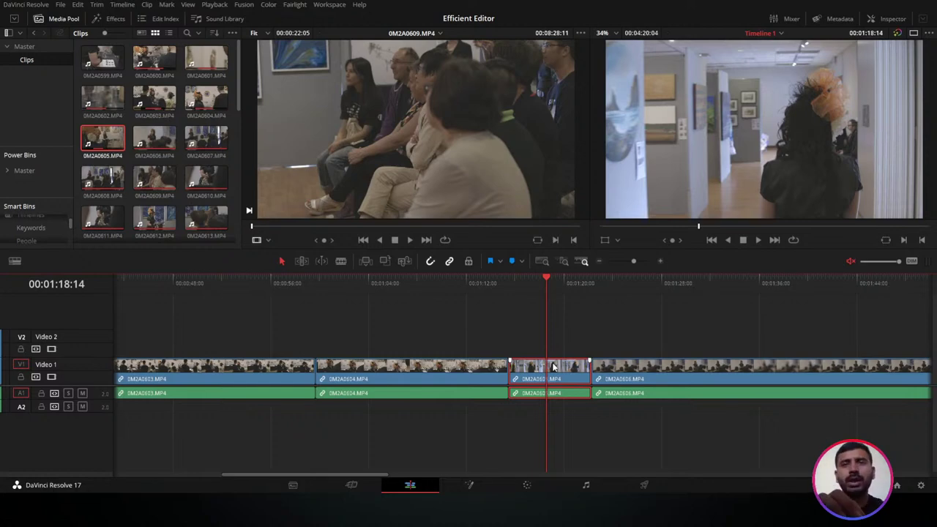
Delete 0M2A0605 leaving a gap and mark a 20:23 In/Out range on crowd clip 0M2A0609.
{"action": "key", "text": "BackSpace"}
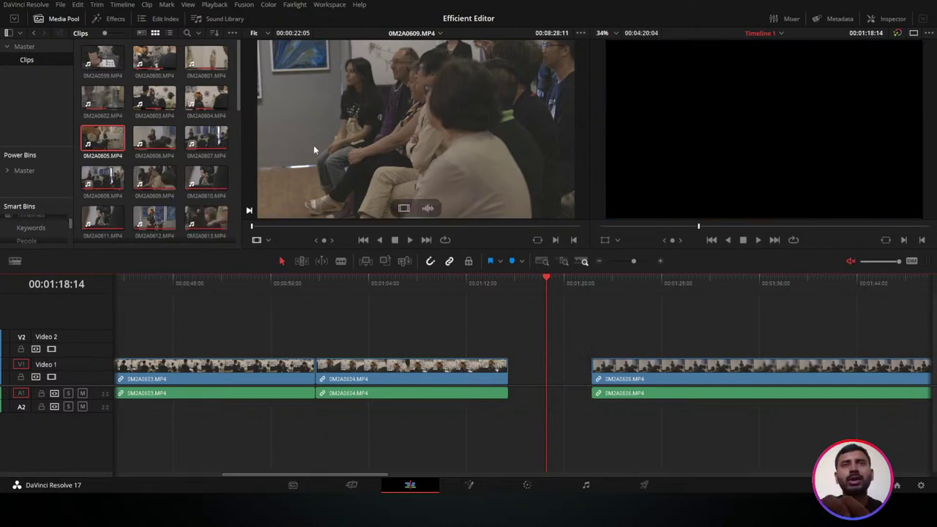
{"action": "left_click", "coordinate": [302, 227]}
{"action": "key", "text": "i"}
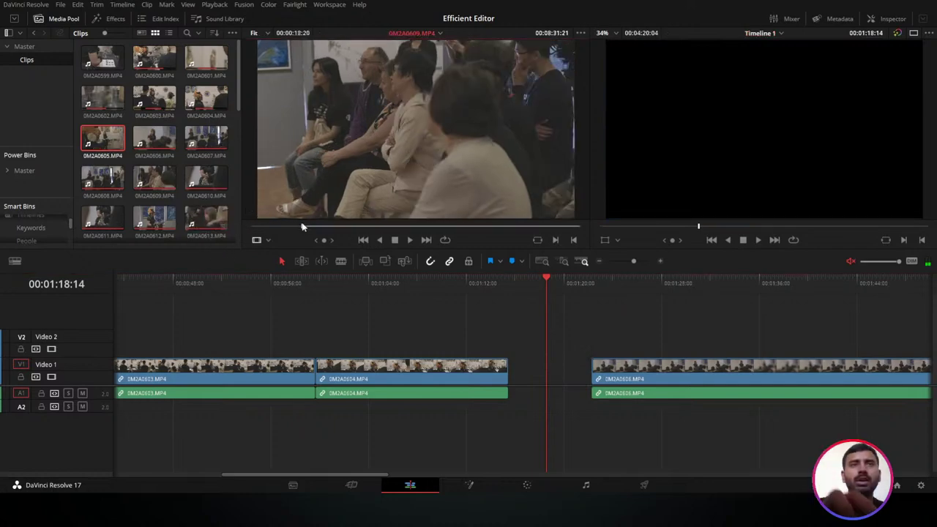
{"action": "left_click", "coordinate": [571, 227]}
{"action": "key", "text": "o"}
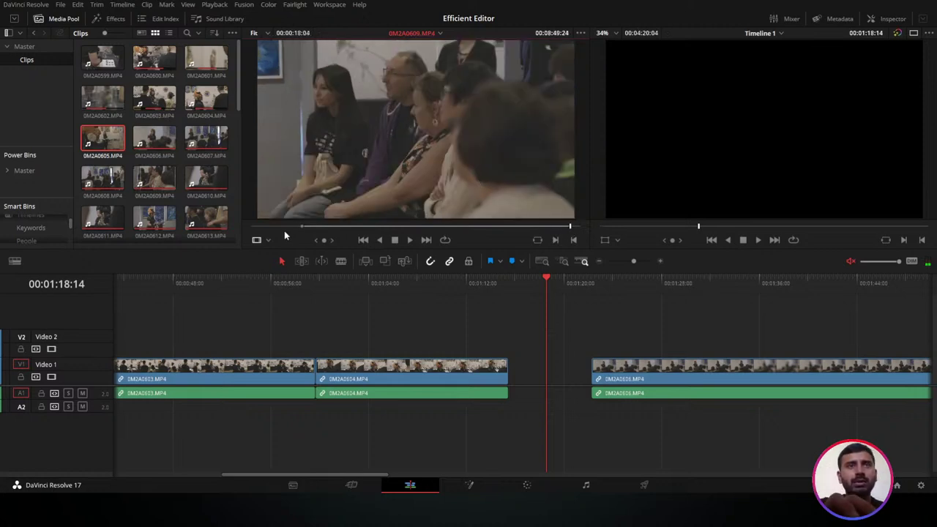
{"action": "left_click", "coordinate": [262, 227]}
{"action": "key", "text": "i"}
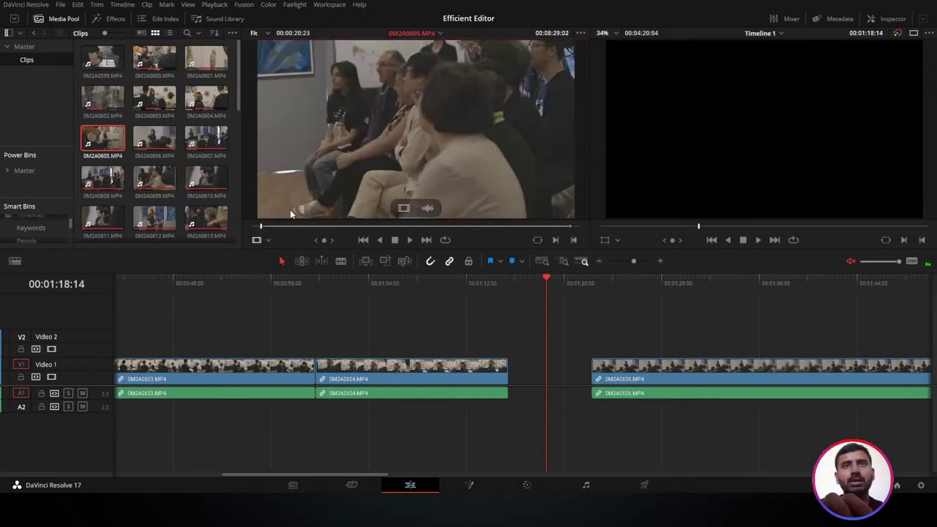
Place the marked crowd clip on Video 2, shorten and nudge it, then revert to restore 0M2A0605.
{"action": "left_click_drag", "start_coordinate": [366, 170], "coordinate": [500, 350]}
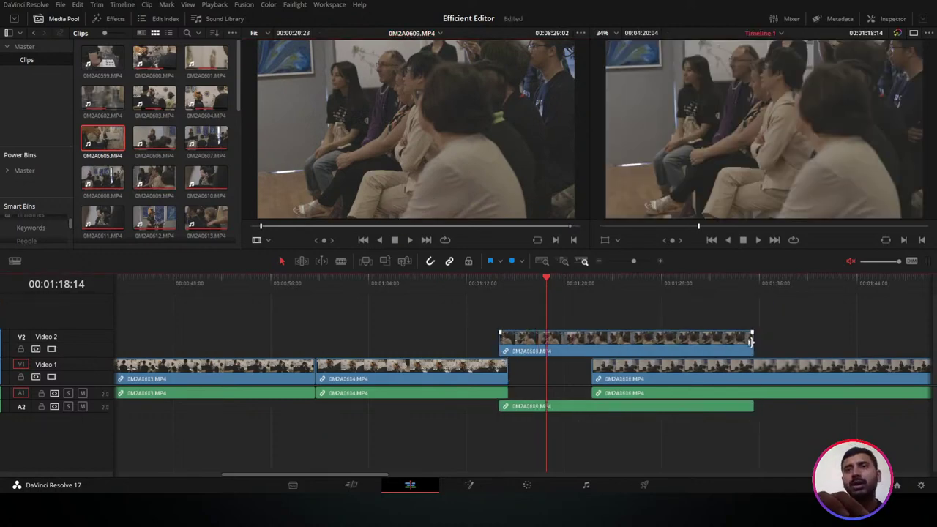
{"action": "left_click_drag", "start_coordinate": [753, 344], "coordinate": [590, 357]}
{"action": "left_click_drag", "start_coordinate": [517, 349], "coordinate": [528, 349]}
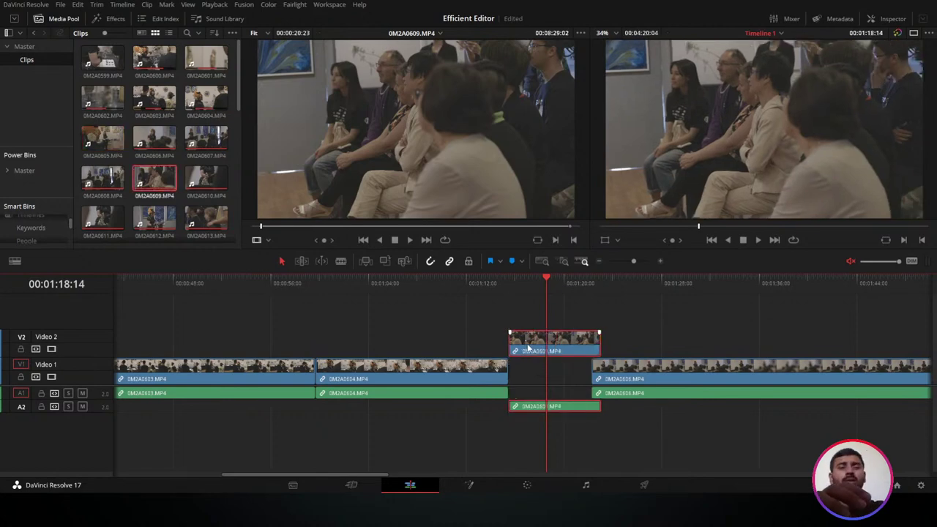
{"action": "key", "text": "ctrl+z"}
{"action": "key", "text": "ctrl+z"}
{"action": "key", "text": "ctrl+z"}
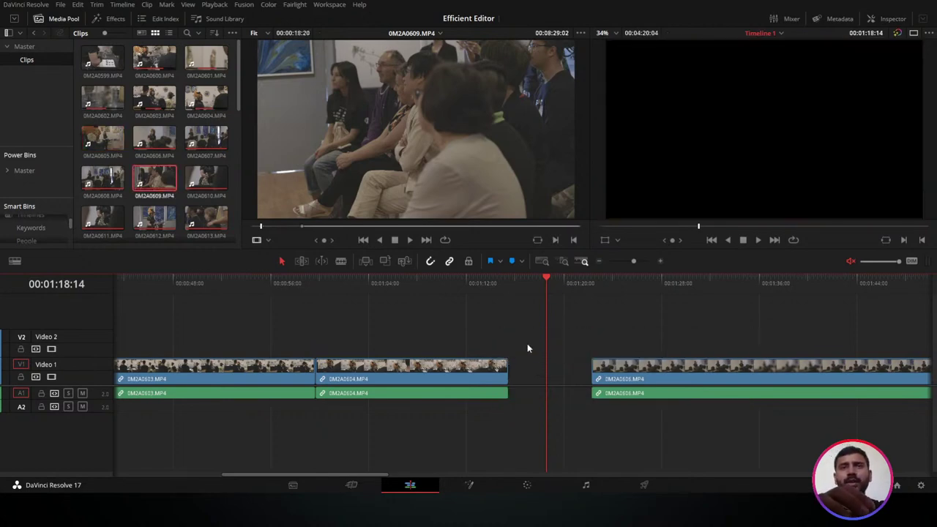
{"action": "key", "text": "ctrl+shift+z"}
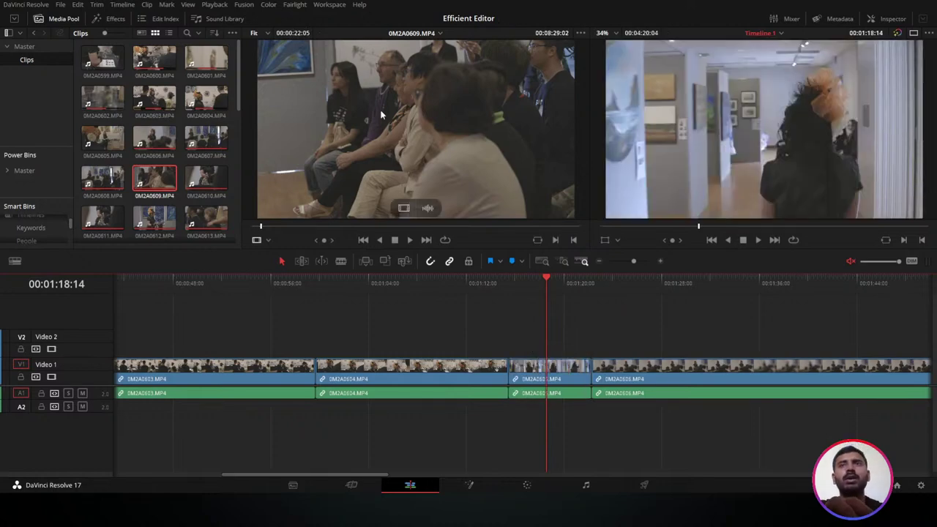
Trial-replace 0M2A0605 with the crowd clip, undo, then trim 0M2A0605's start to 01:18:14.
{"action": "left_click", "coordinate": [562, 374]}
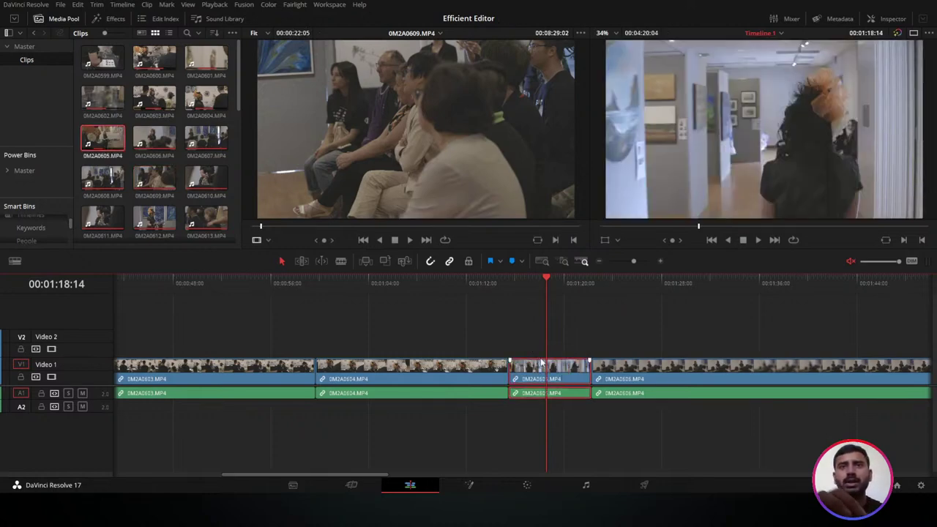
{"action": "left_click_drag", "start_coordinate": [369, 128], "coordinate": [897, 109]}
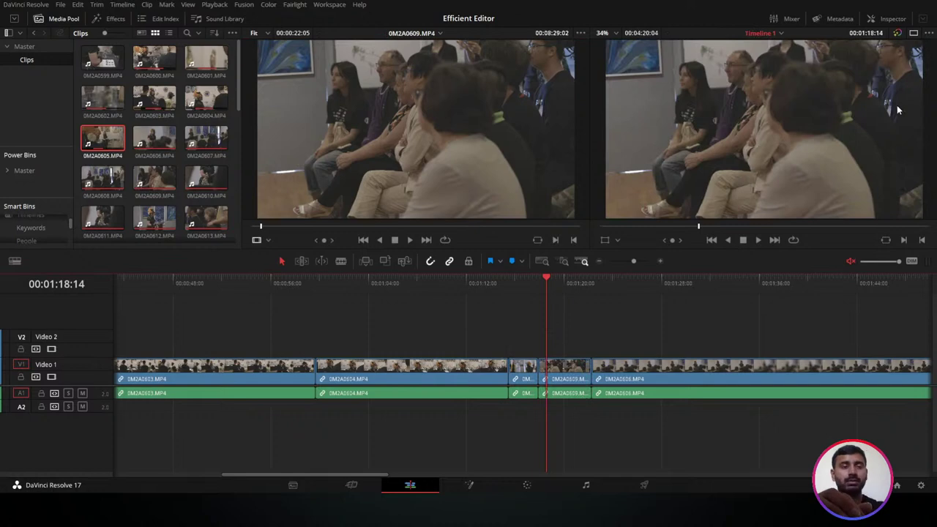
{"action": "key", "text": "ctrl+z"}
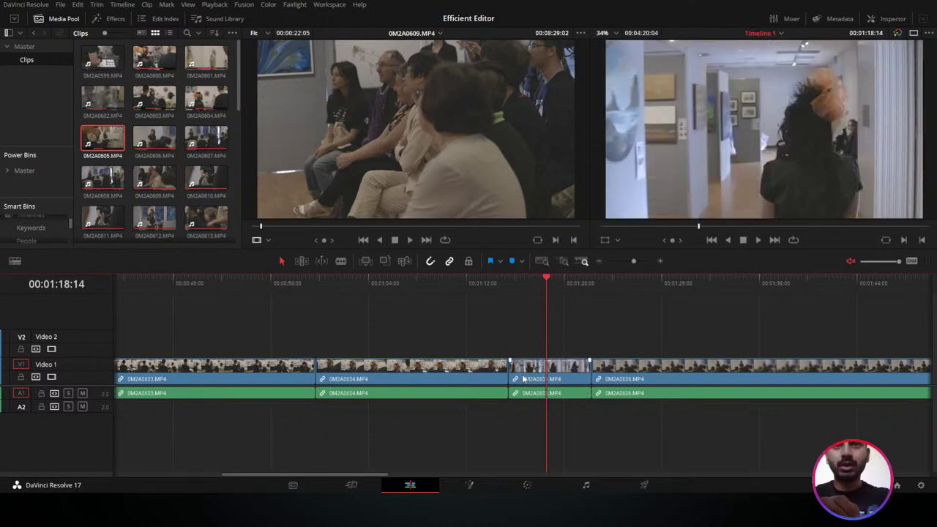
{"action": "left_click_drag", "start_coordinate": [511, 369], "coordinate": [551, 374]}
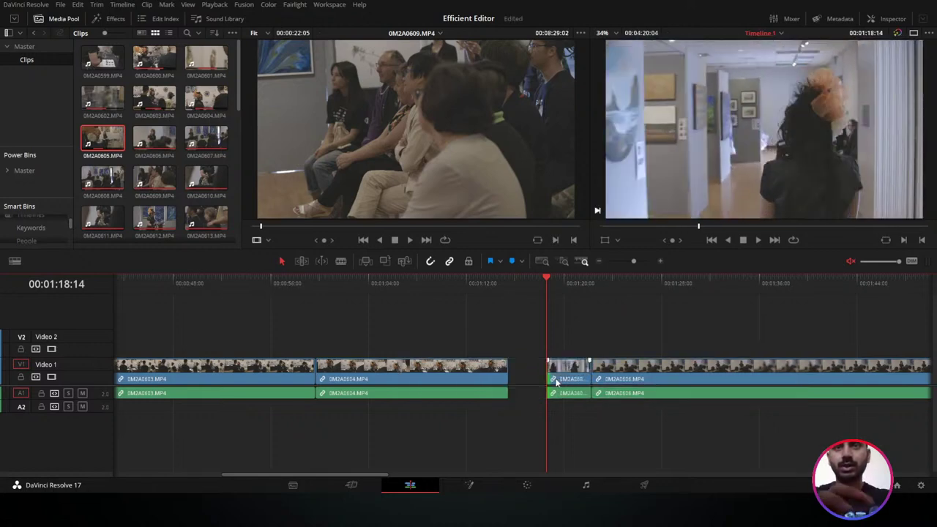
Try replacing shortened 0M2A0605 with the crowd clip at 01:20:10, undo it, and reselect 0M2A0605.
{"action": "left_click", "coordinate": [569, 284]}
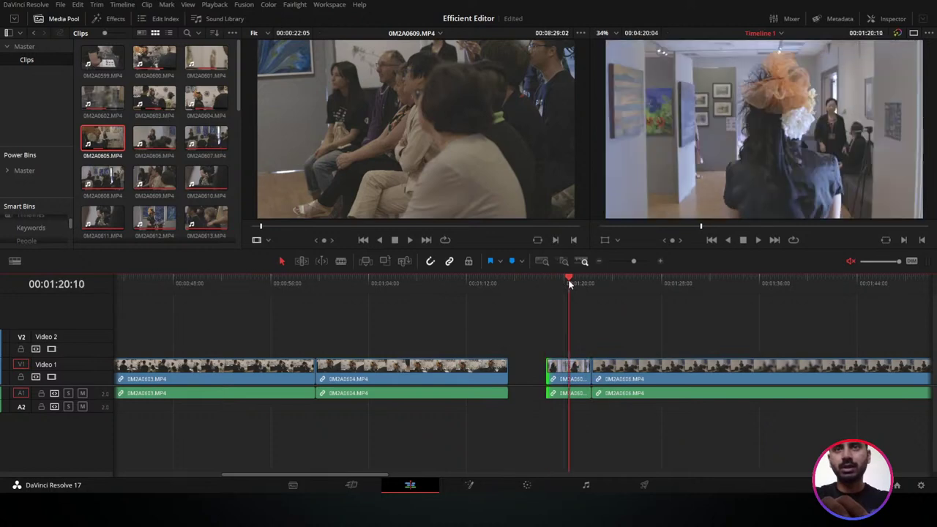
{"action": "left_click", "coordinate": [561, 380]}
{"action": "left_click_drag", "start_coordinate": [420, 123], "coordinate": [902, 115]}
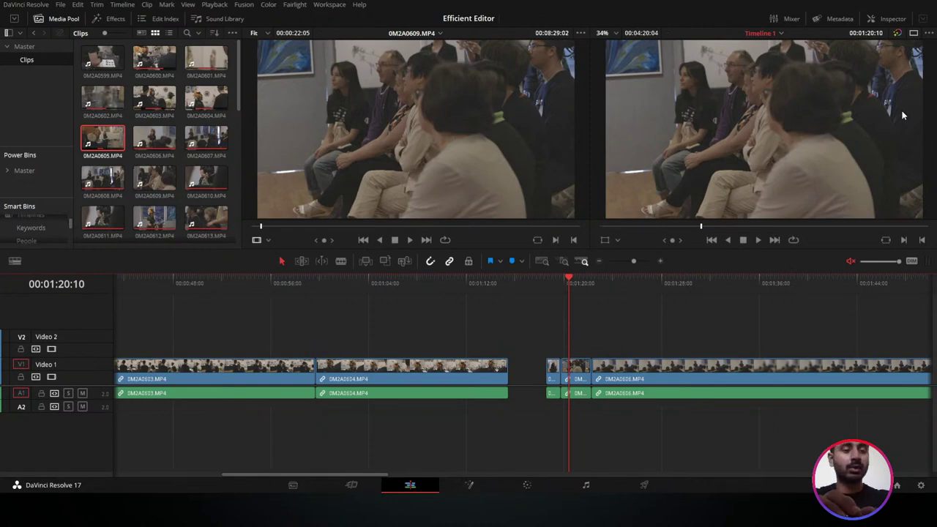
{"action": "key", "text": "ctrl+z"}
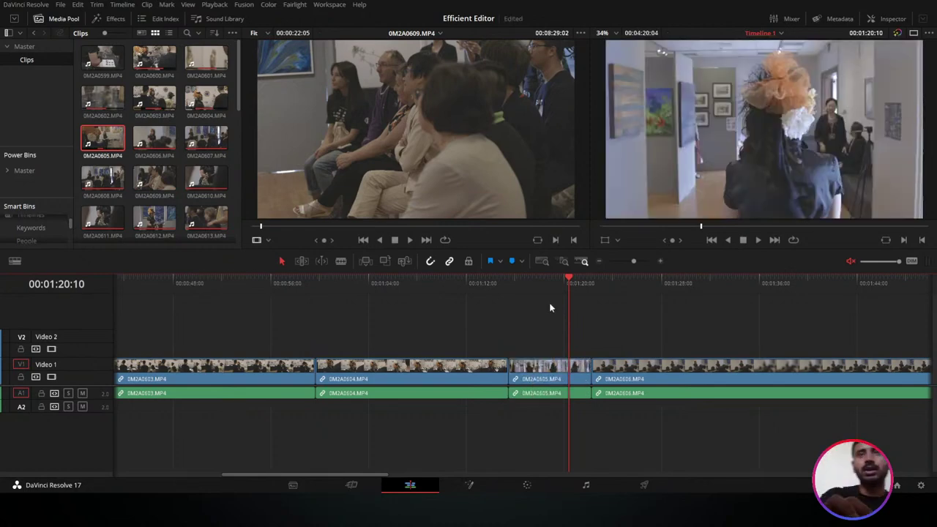
{"action": "left_click", "coordinate": [538, 283]}
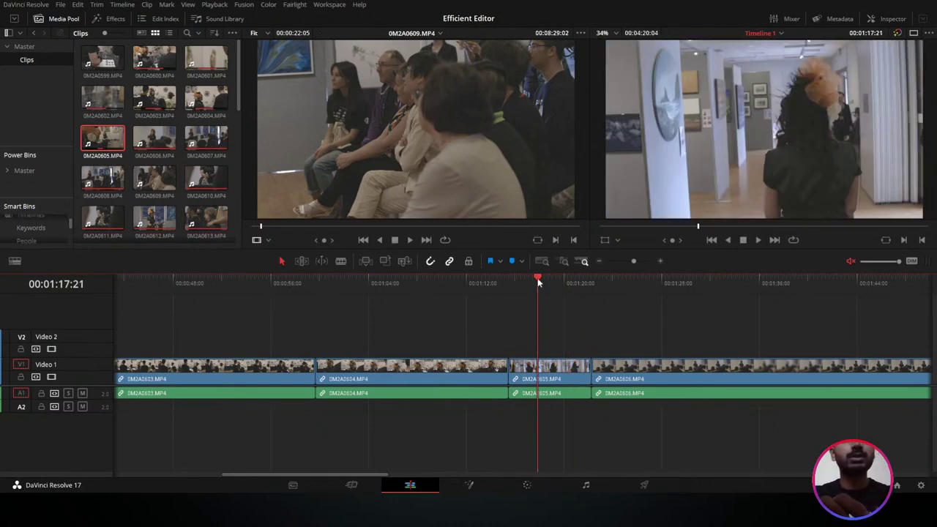
{"action": "left_click", "coordinate": [557, 370]}
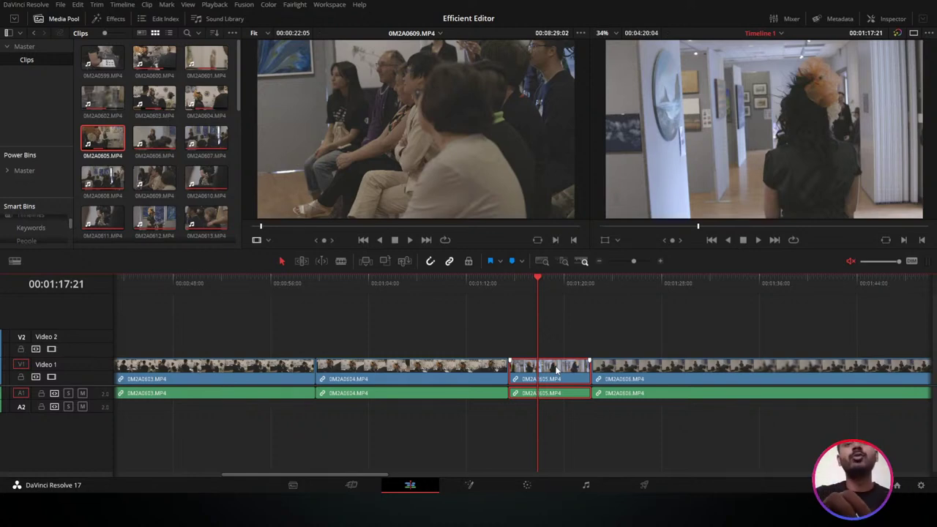
Mark a new Out point on 0M2A0609, Replace 0M2A0605 with it, then scrub and zoom to review.
{"action": "left_click", "coordinate": [351, 227]}
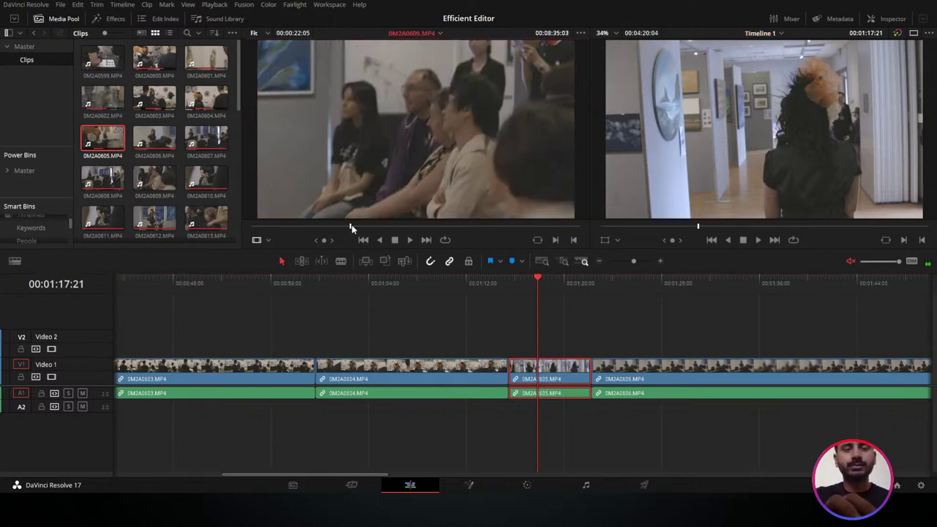
{"action": "left_click", "coordinate": [415, 227]}
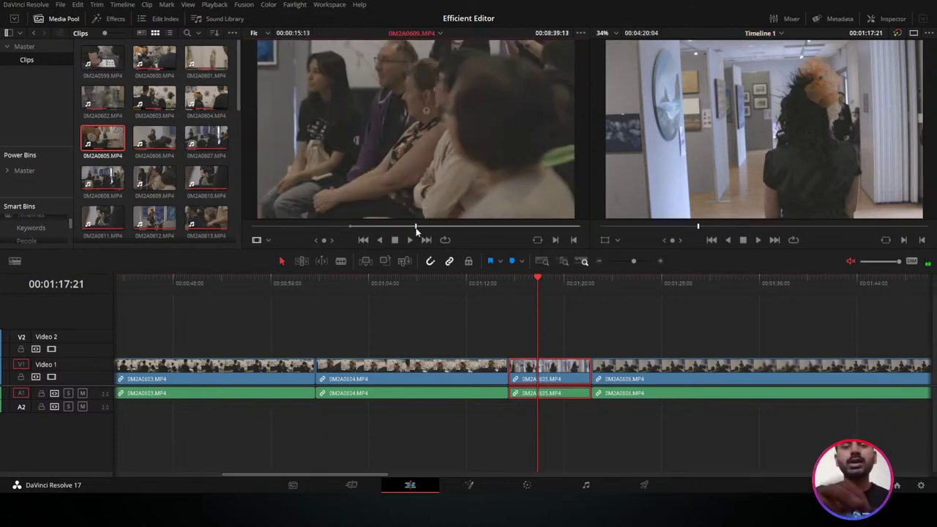
{"action": "key", "text": "o"}
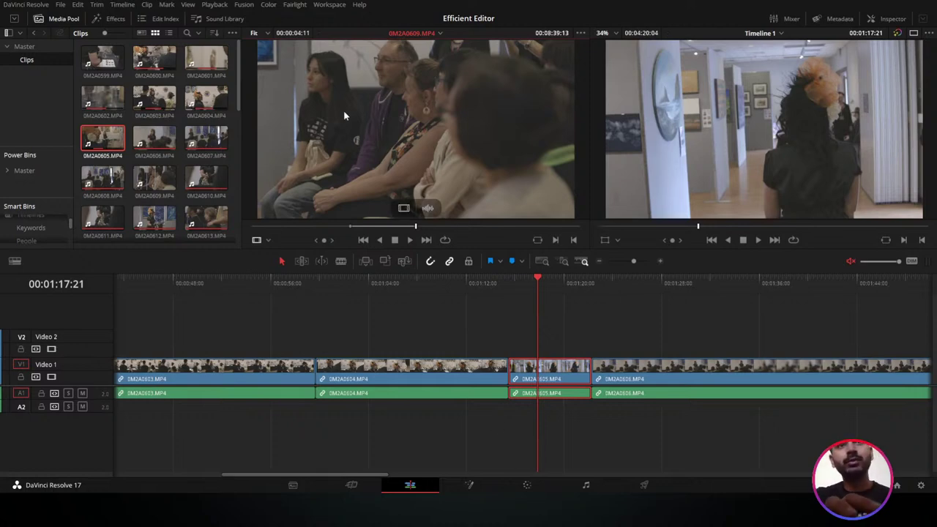
{"action": "left_click_drag", "start_coordinate": [343, 110], "coordinate": [896, 119]}
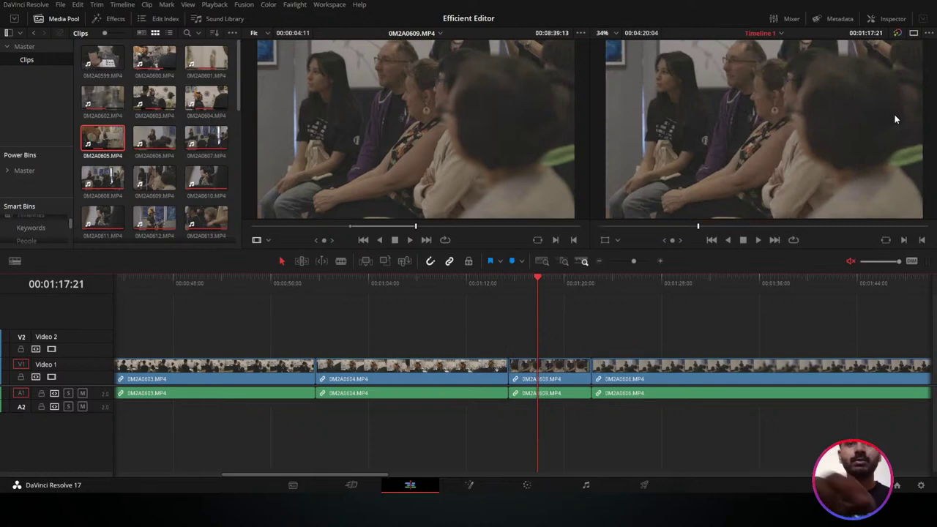
{"action": "left_click_drag", "start_coordinate": [539, 279], "coordinate": [539, 306]}
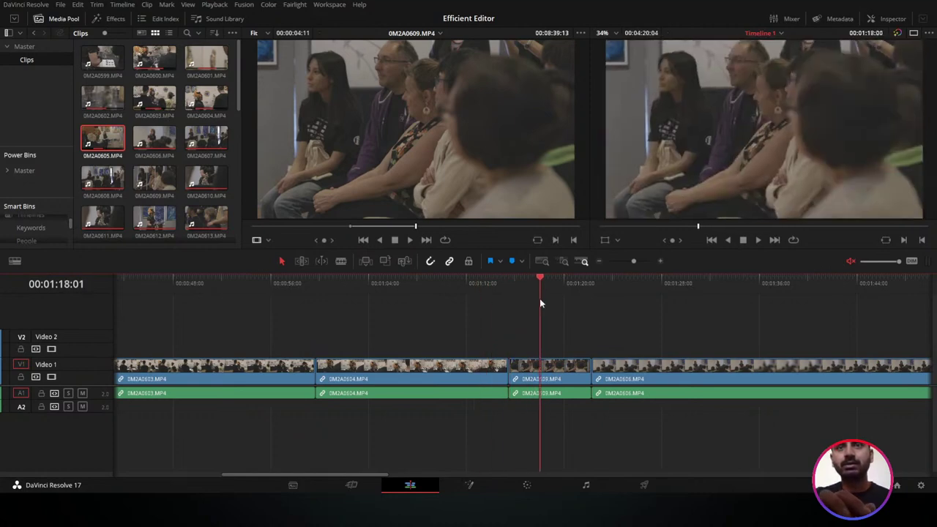
{"action": "left_click", "coordinate": [563, 262]}
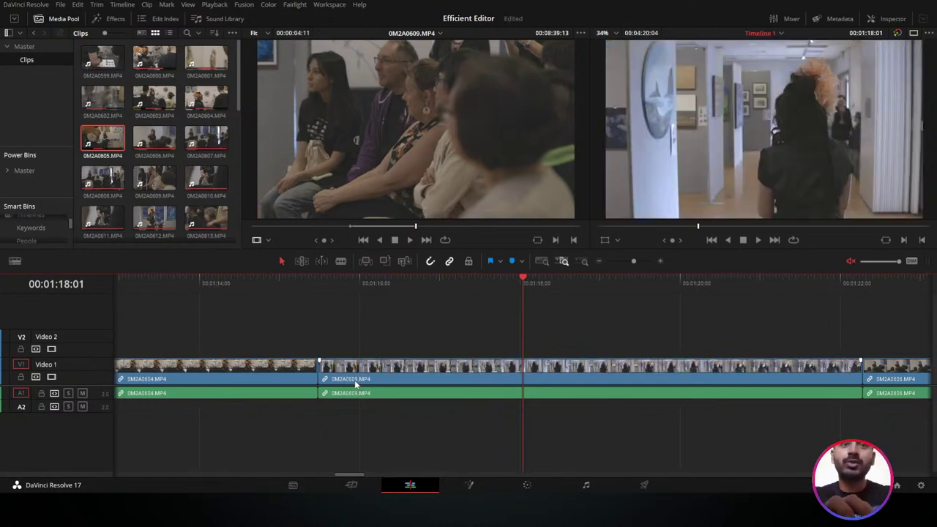
Undo the earlier replace, then replace middle clip 0M2A0605 with crowd shot 0M2A0609 again.
{"action": "left_click_drag", "start_coordinate": [369, 192], "coordinate": [906, 112]}
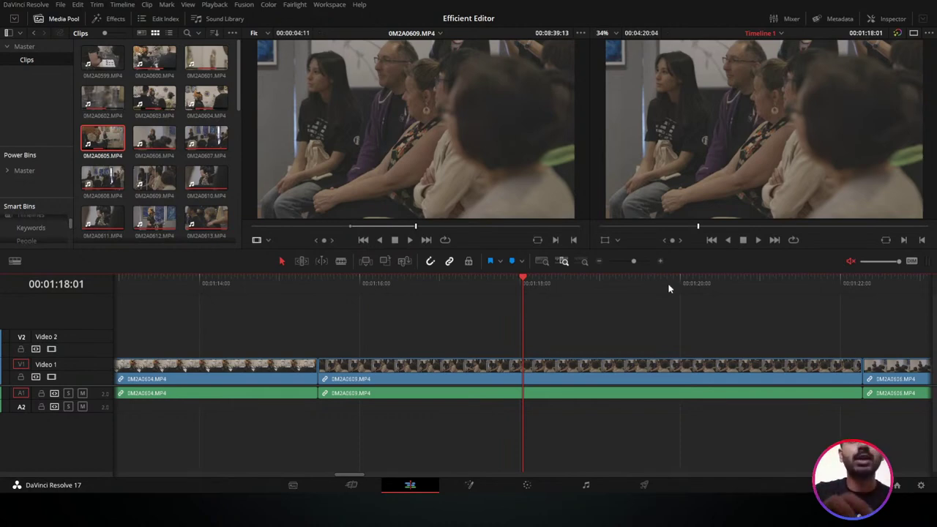
{"action": "key", "text": "F11"}
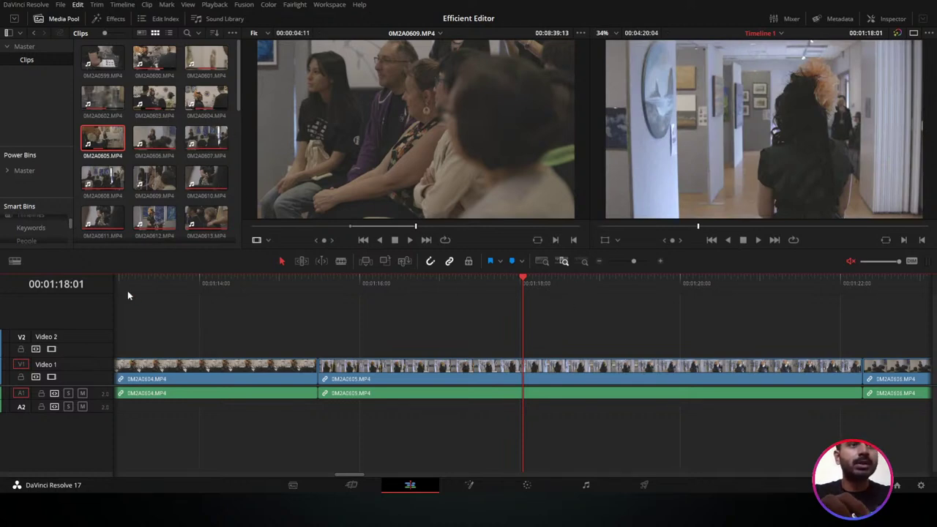
{"action": "left_click", "coordinate": [426, 366]}
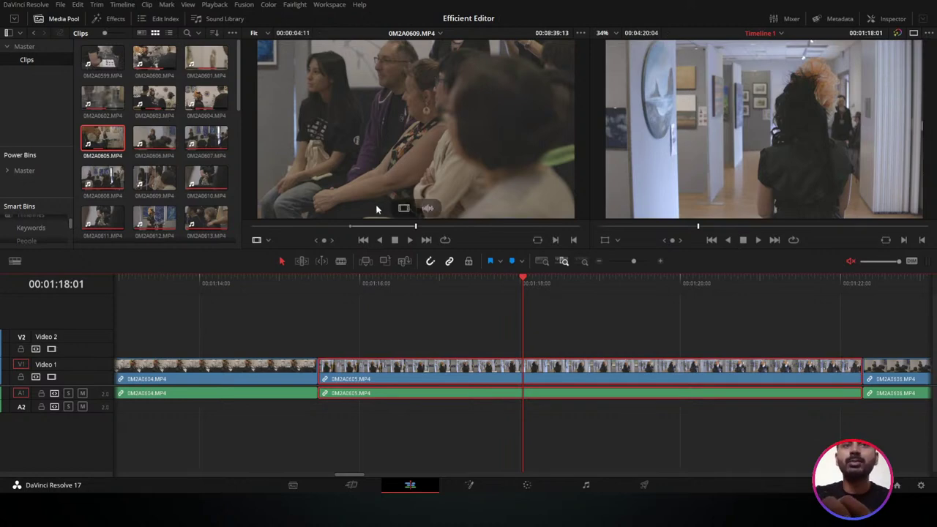
{"action": "key", "text": "F11"}
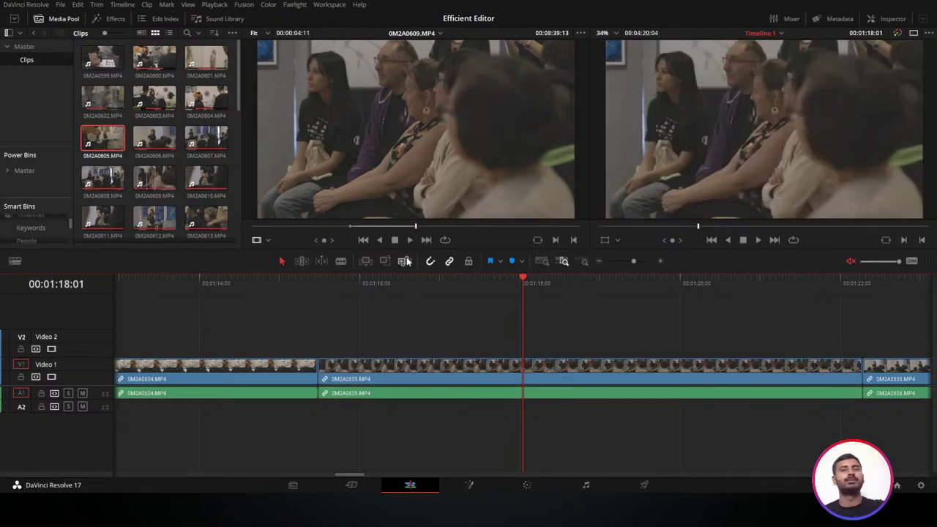
Restore gallery clip 0M2A0605 to the middle slot of V1 and select it.
{"action": "left_click", "coordinate": [407, 261]}
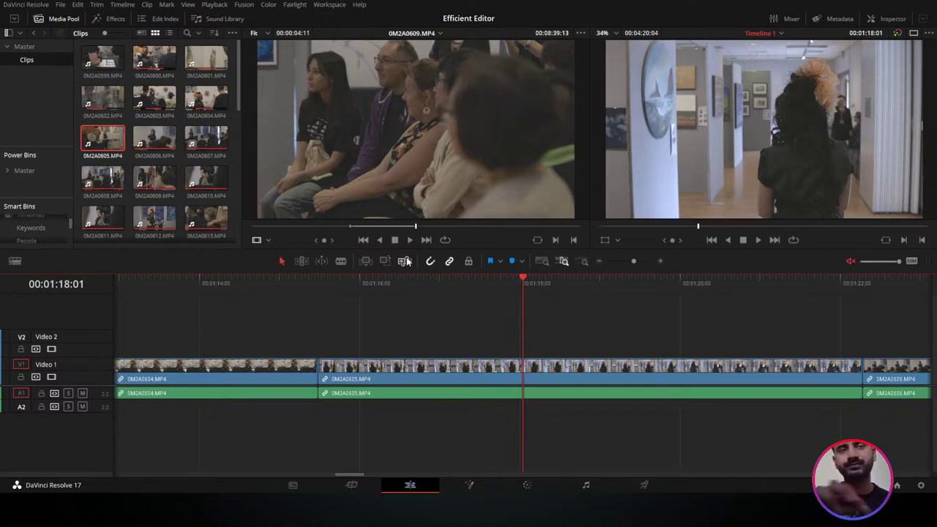
{"action": "left_click", "coordinate": [442, 367]}
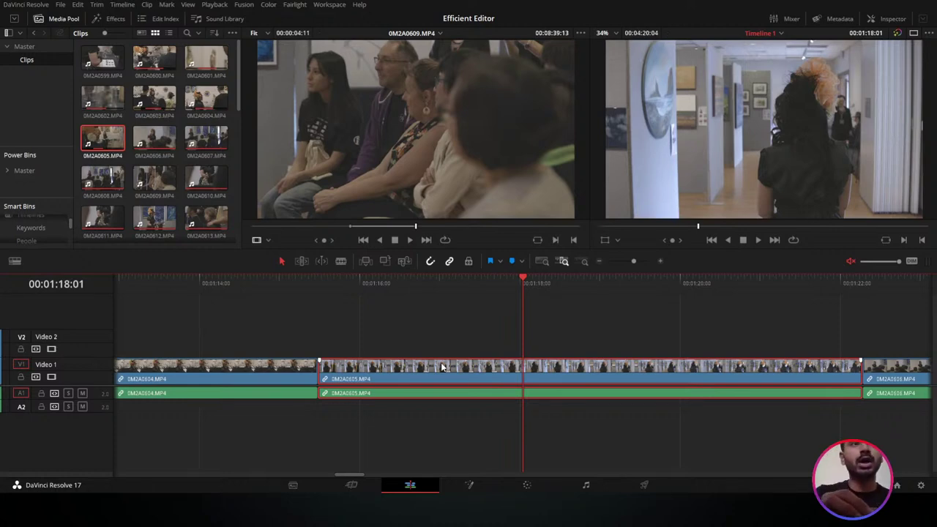
Ripple-trim the end of clip 0M2A0605 by 03:23 and return to normal selection mode.
{"action": "left_click", "coordinate": [857, 373]}
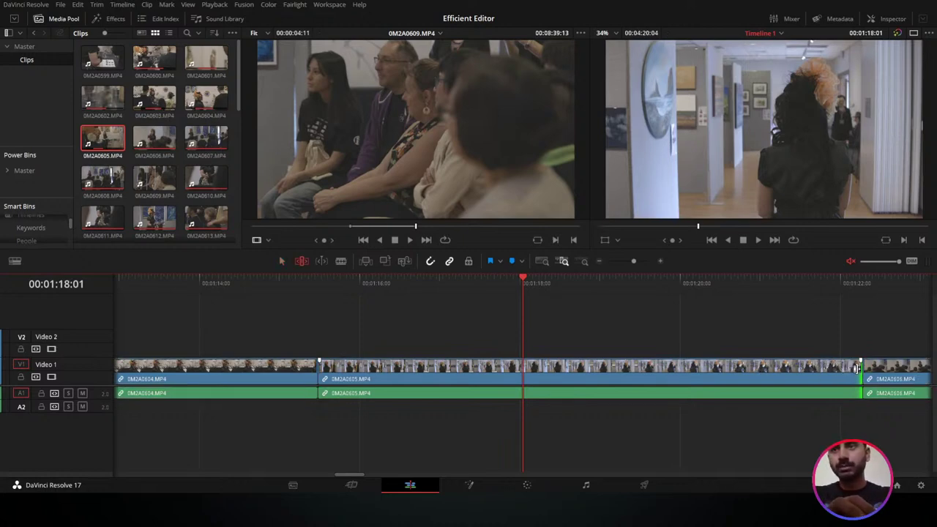
{"action": "left_click_drag", "start_coordinate": [857, 368], "coordinate": [546, 363]}
{"action": "key", "text": "a"}
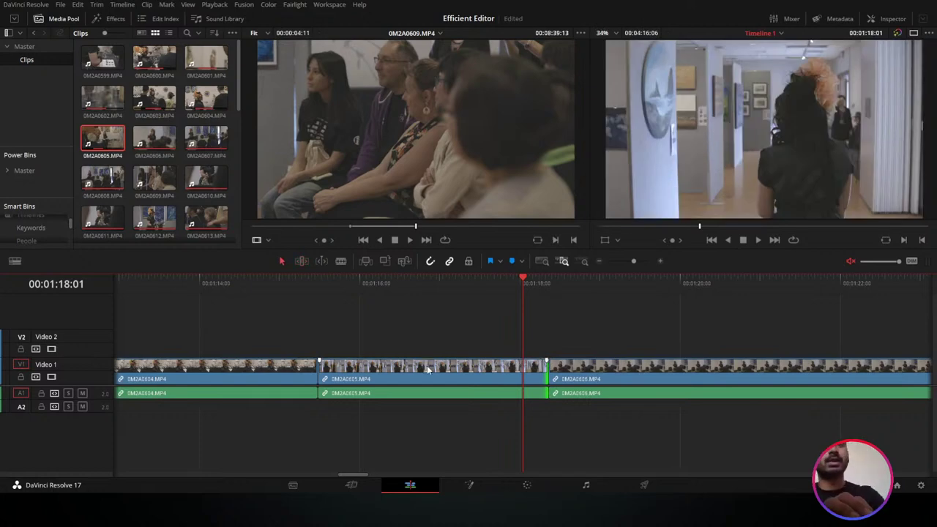
Delete the trimmed middle clip to leave a gap, and mark the source Out point at 8:14.
{"action": "left_click", "coordinate": [411, 375]}
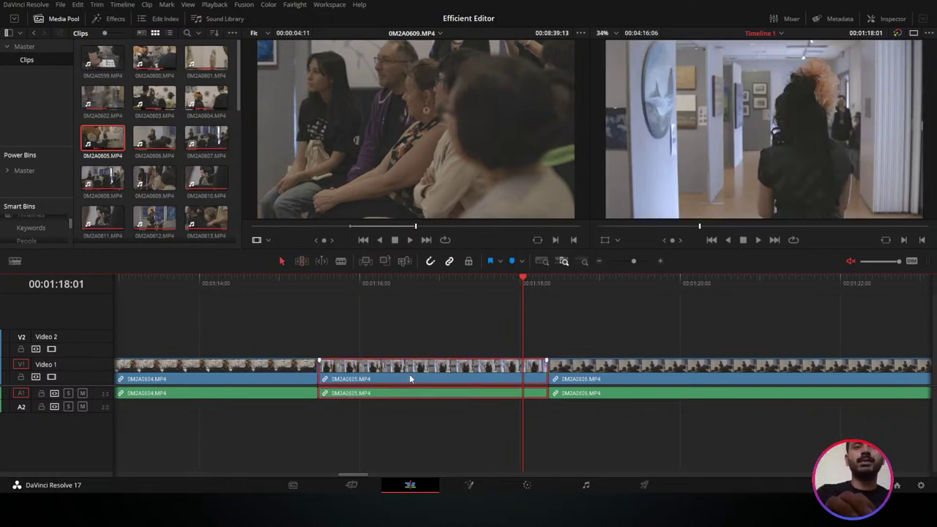
{"action": "key", "text": "BackSpace"}
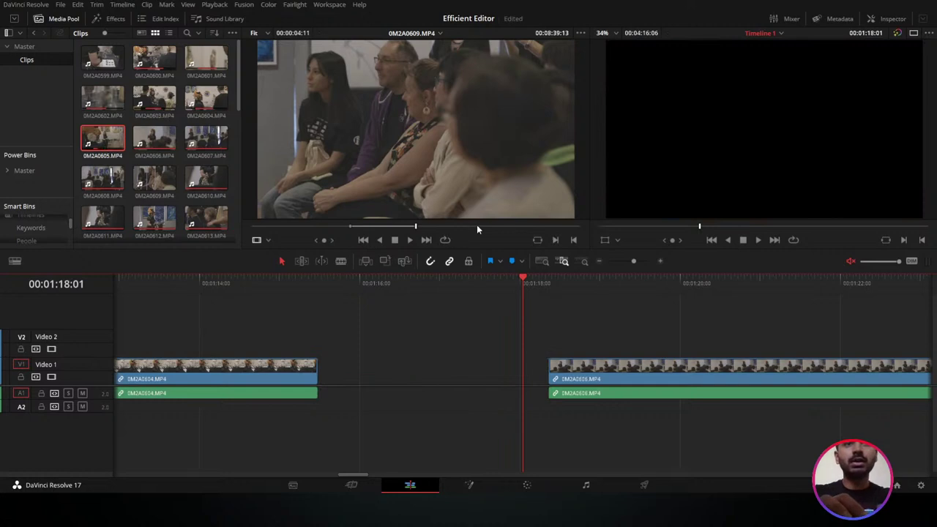
{"action": "left_click", "coordinate": [476, 227]}
{"action": "key", "text": "o"}
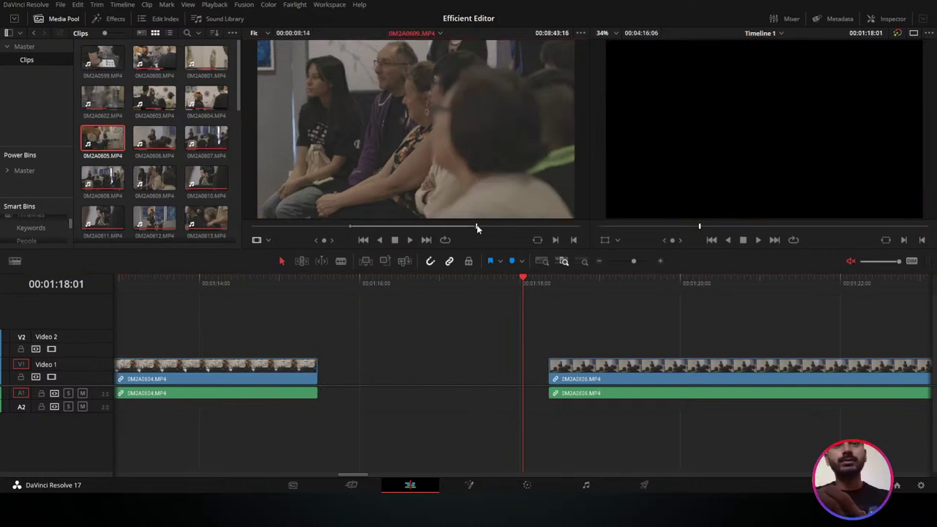
Fit-to-fill crowd clip 0M2A0609 into the gap at 297% speed and display its speed change.
{"action": "left_click", "coordinate": [427, 276]}
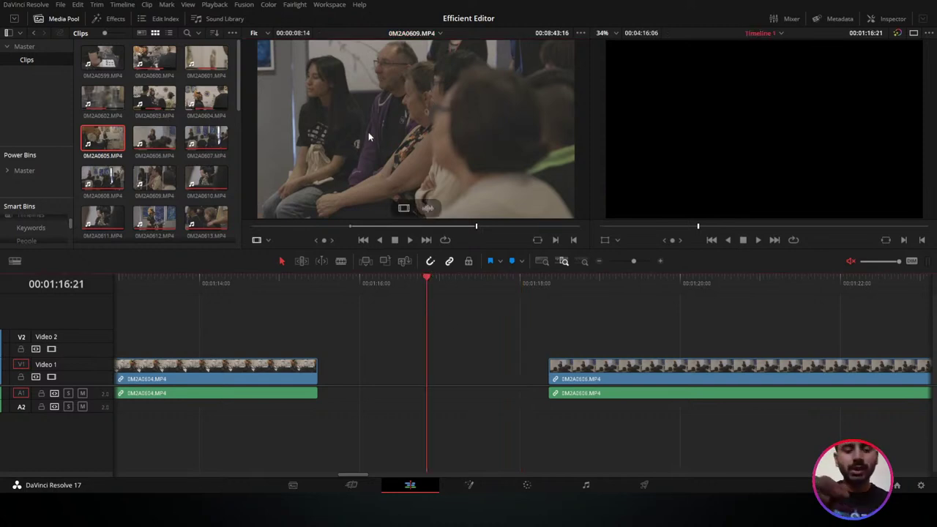
{"action": "left_click_drag", "start_coordinate": [368, 132], "coordinate": [891, 128]}
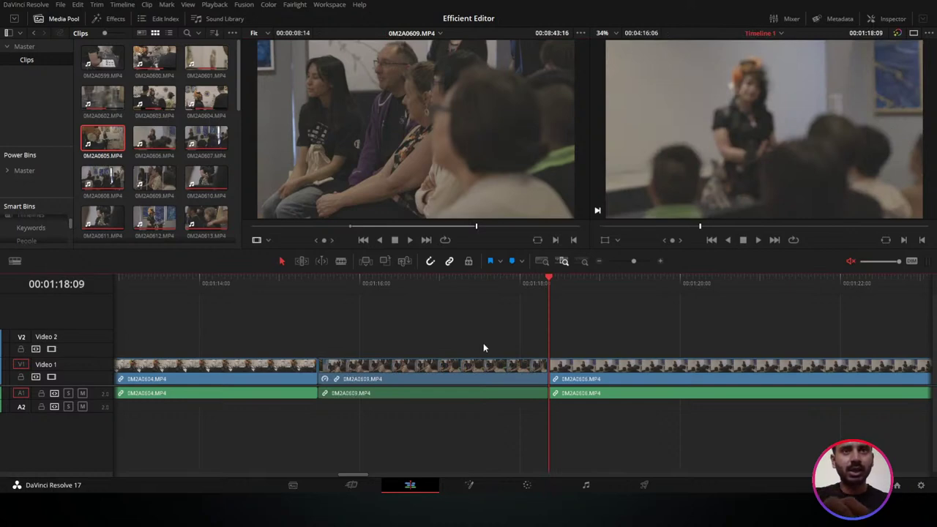
{"action": "left_click", "coordinate": [358, 375]}
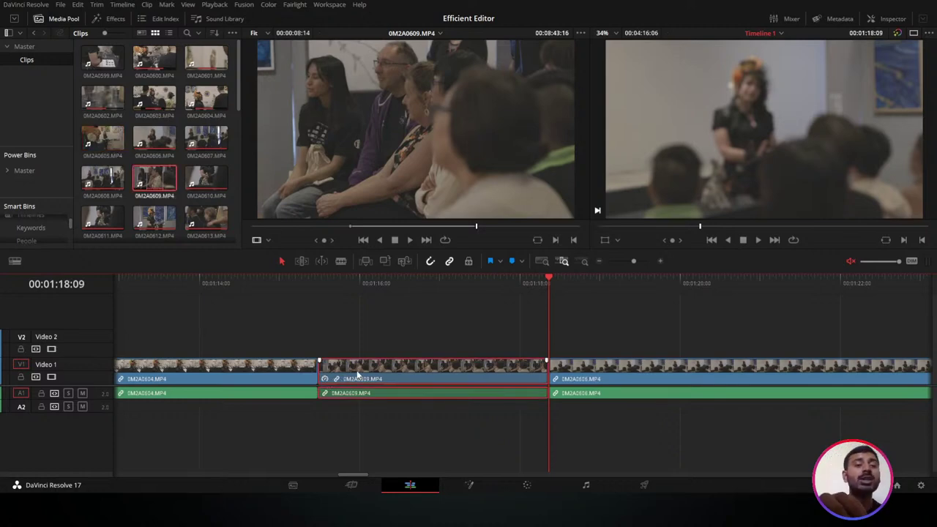
{"action": "key", "text": "ctrl+r"}
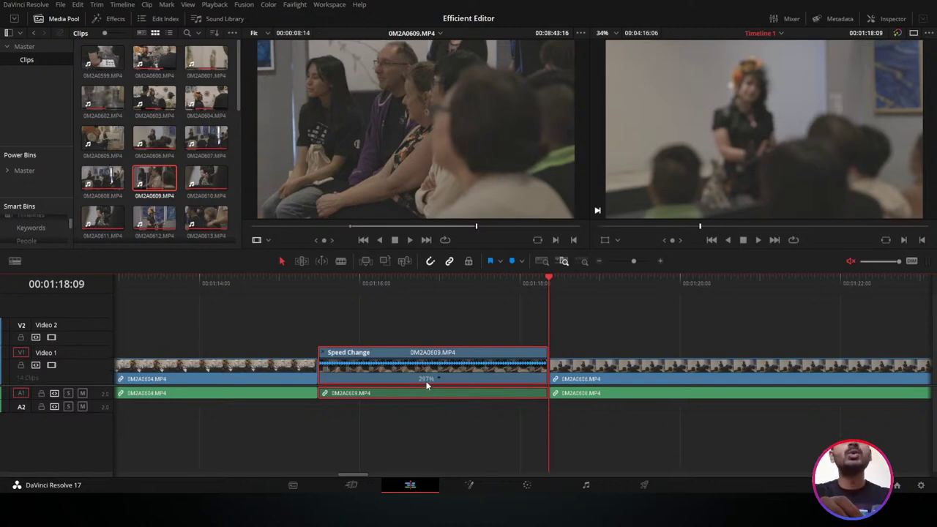
Delete the 297% crowd clip, then undo to bring 0M2A0605 back into the gap.
{"action": "key", "text": "BackSpace"}
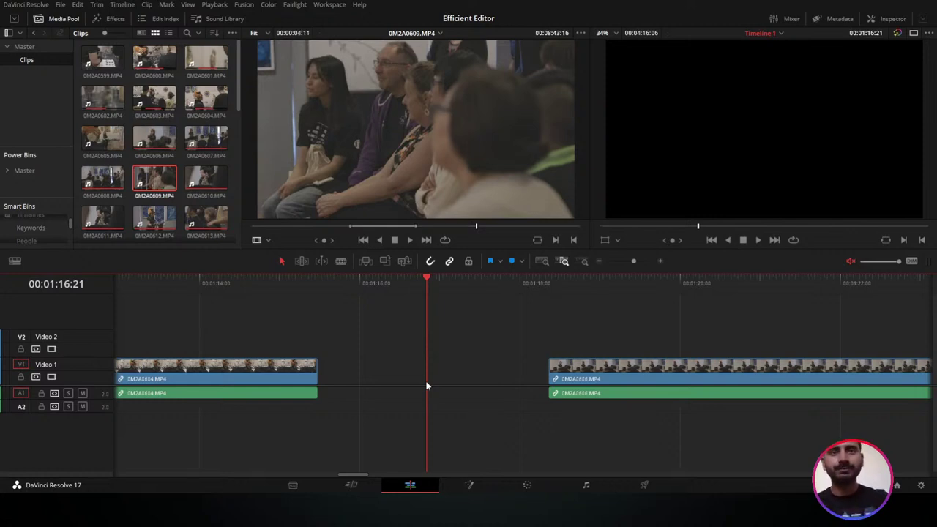
{"action": "key", "text": "ctrl+z"}
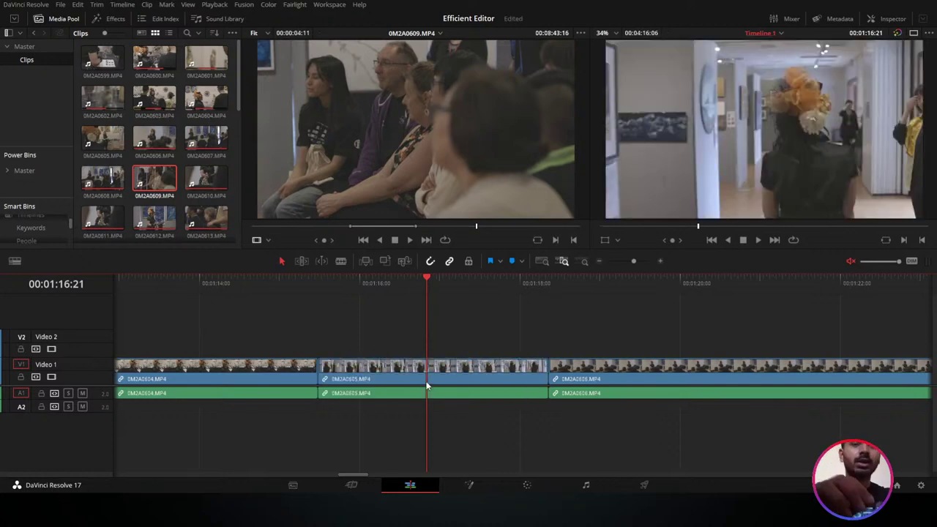
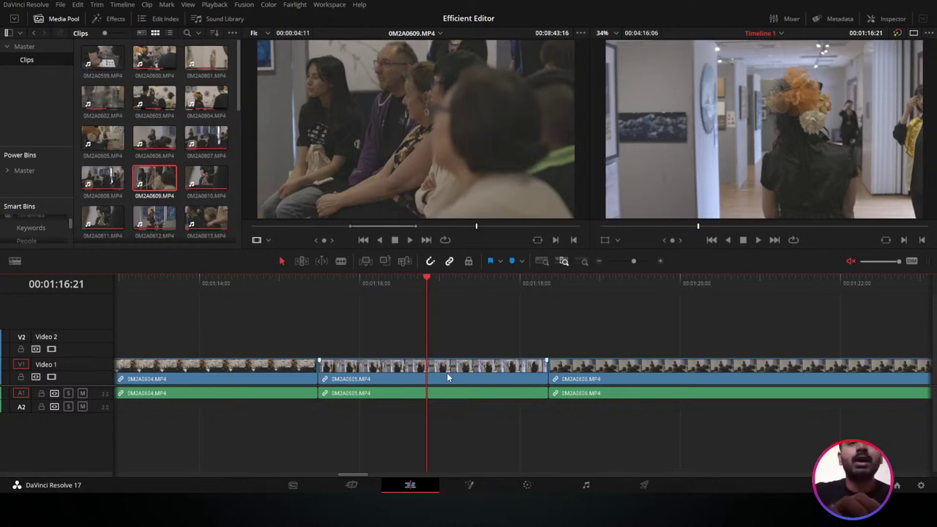
Place two 0M2A0609 copies on top of the main edit, filling tracks V2 and V3.
{"action": "left_click", "coordinate": [446, 376]}
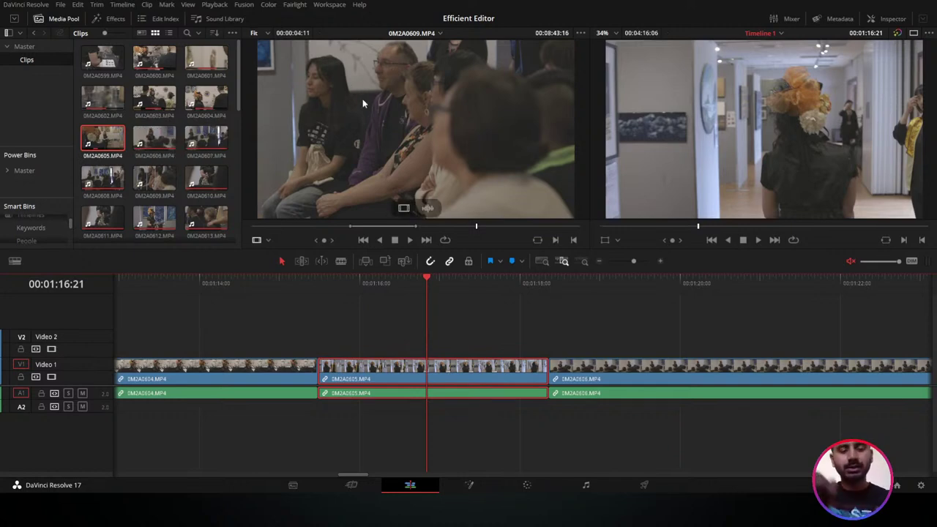
{"action": "left_click_drag", "start_coordinate": [363, 99], "coordinate": [870, 149]}
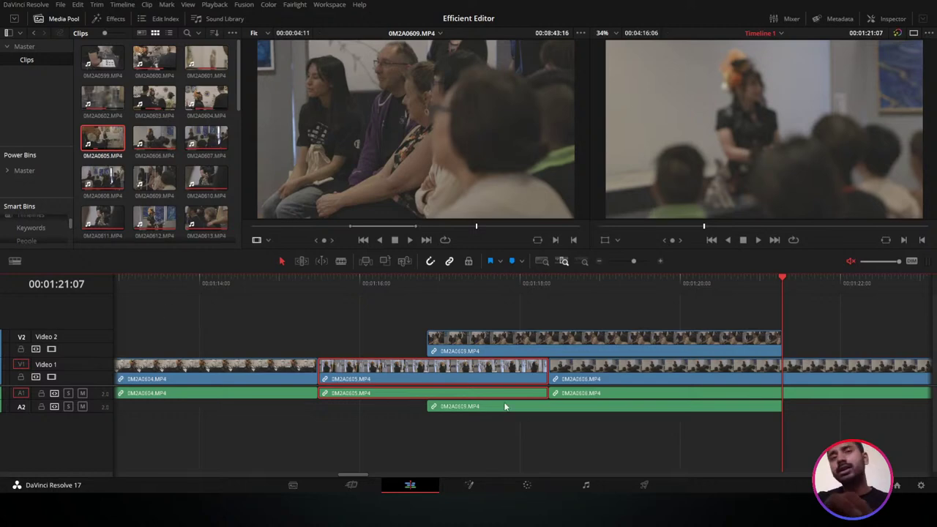
{"action": "left_click", "coordinate": [610, 280]}
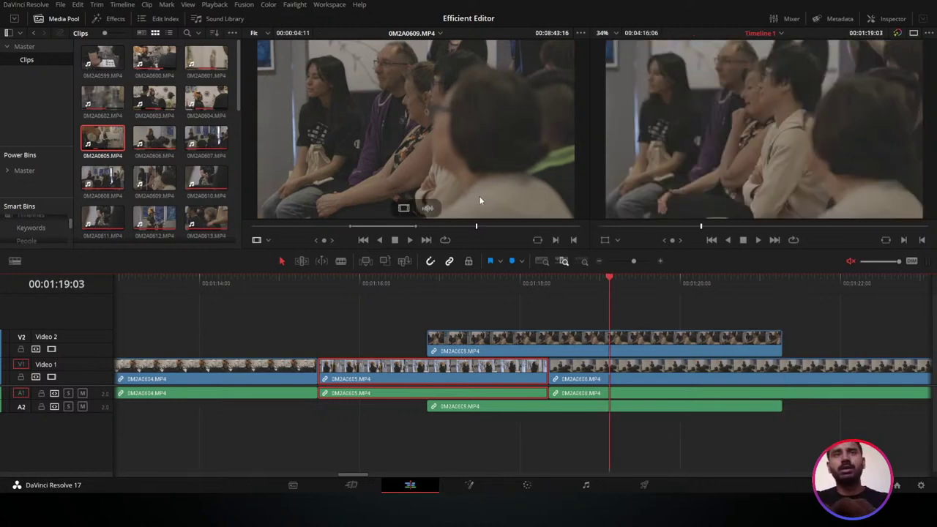
{"action": "left_click_drag", "start_coordinate": [411, 144], "coordinate": [902, 148]}
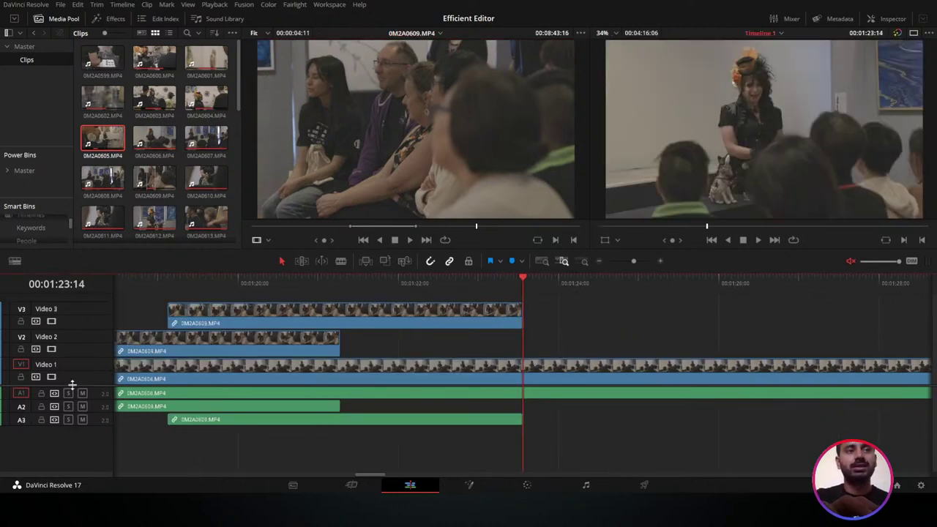
{"action": "left_click_drag", "start_coordinate": [71, 381], "coordinate": [74, 406]}
{"action": "left_click", "coordinate": [268, 284]}
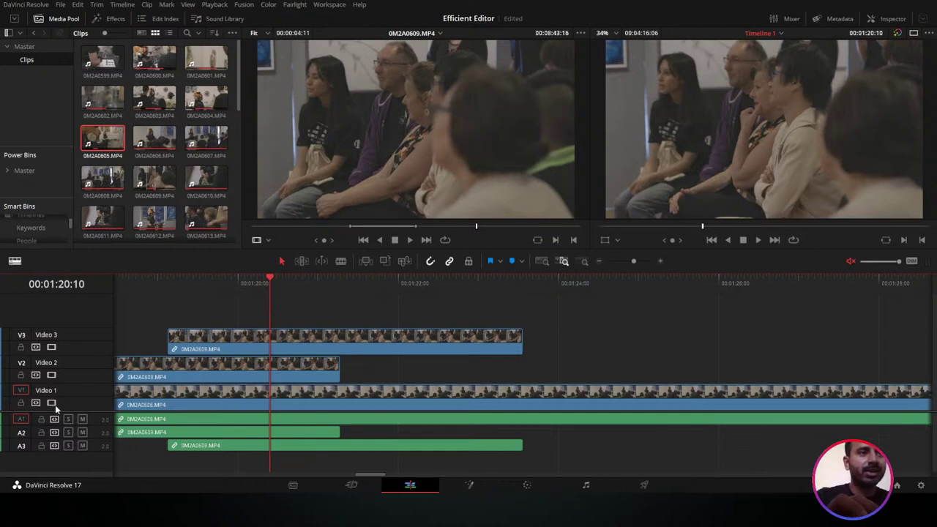
Stack 0M2A0609 copies at 01:21:12 and 01:21:19 on new tracks V5 and V6.
{"action": "scroll", "coordinate": [55, 405], "scroll_direction": "down", "scroll_amount": 3, "text": "shift"}
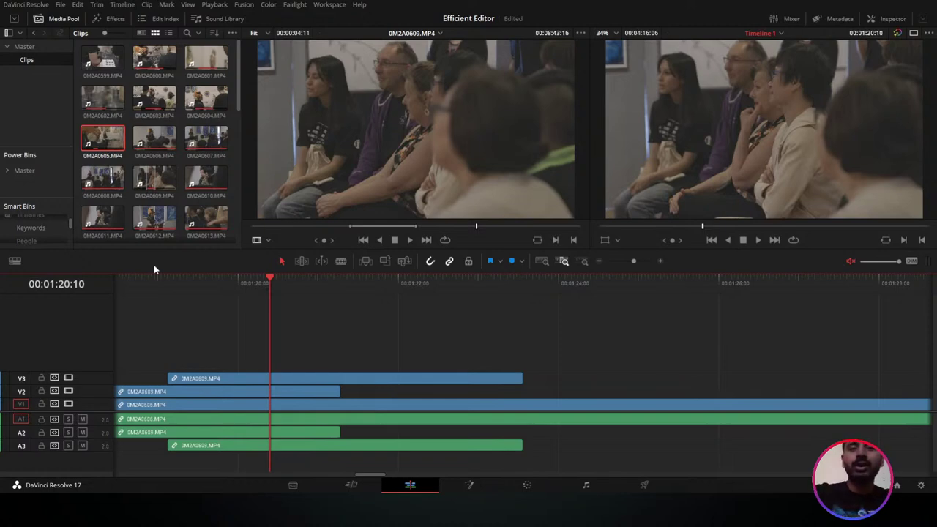
{"action": "key", "text": "space"}
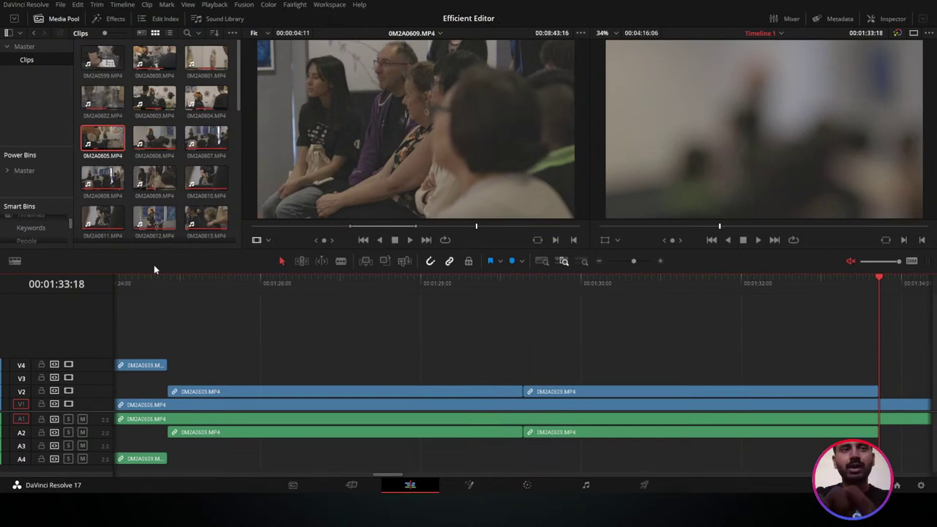
{"action": "scroll", "coordinate": [280, 344], "scroll_direction": "left", "scroll_amount": 5}
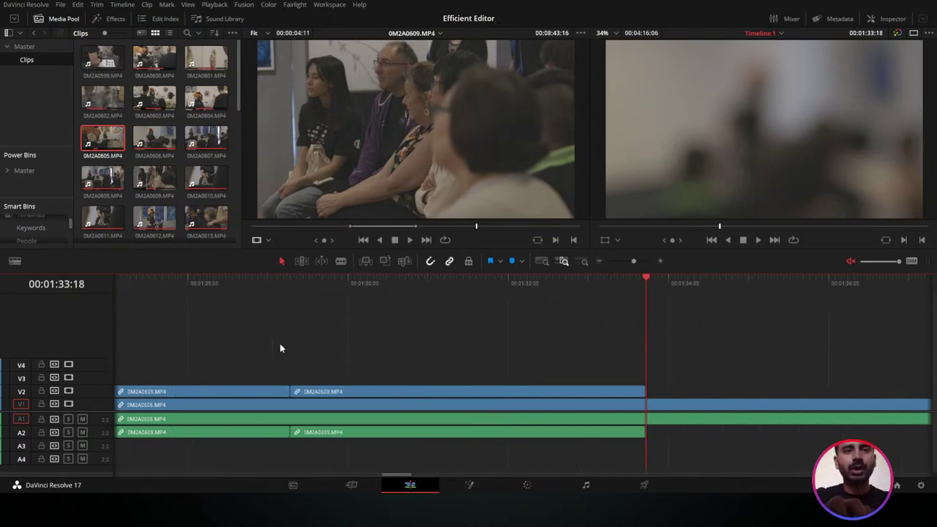
{"action": "left_click", "coordinate": [456, 285]}
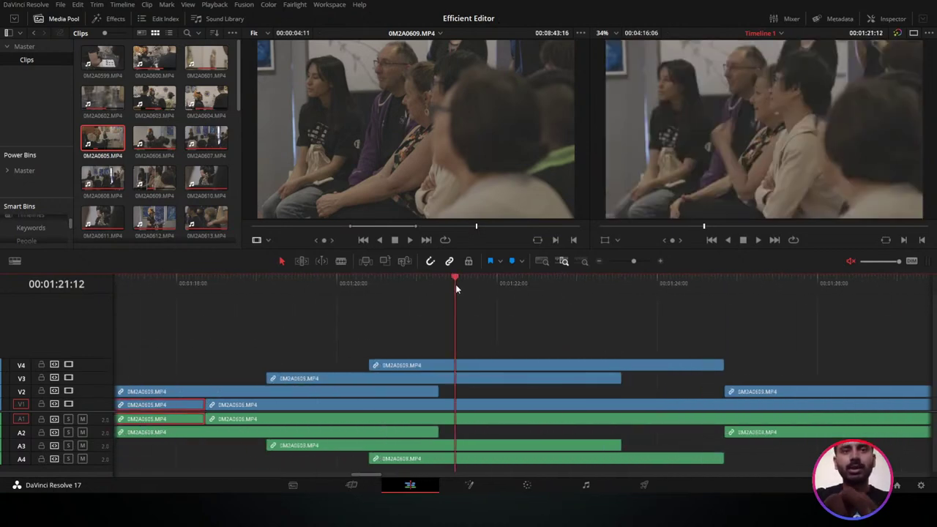
{"action": "key", "text": "F12"}
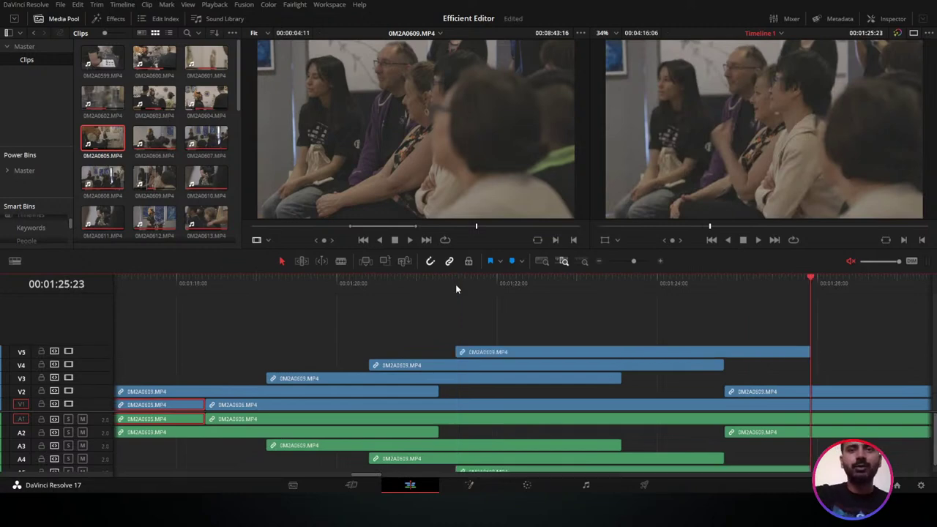
{"action": "left_click", "coordinate": [477, 285]}
{"action": "key", "text": "F12"}
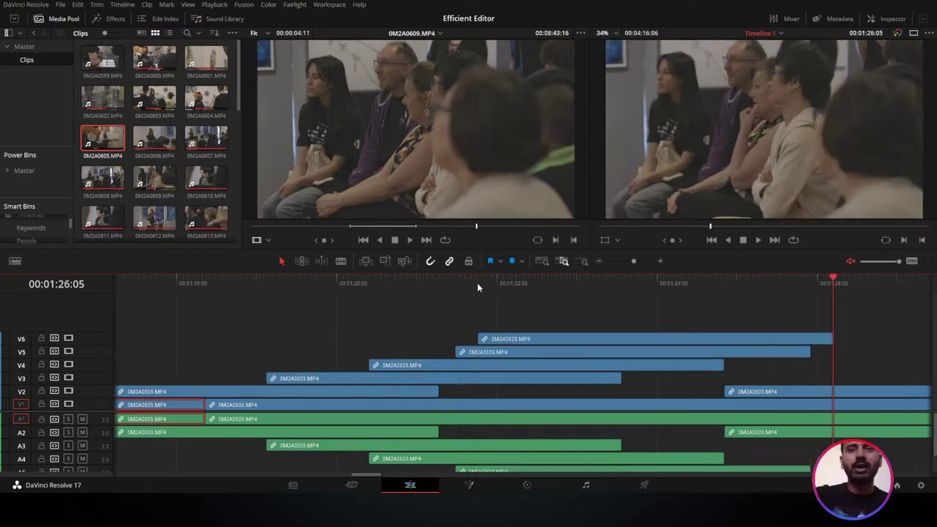
Add further 0M2A0609 copies at 01:21:19 and 01:17:23 on new tracks V7 and V8.
{"action": "left_click", "coordinate": [477, 285]}
{"action": "key", "text": "F12"}
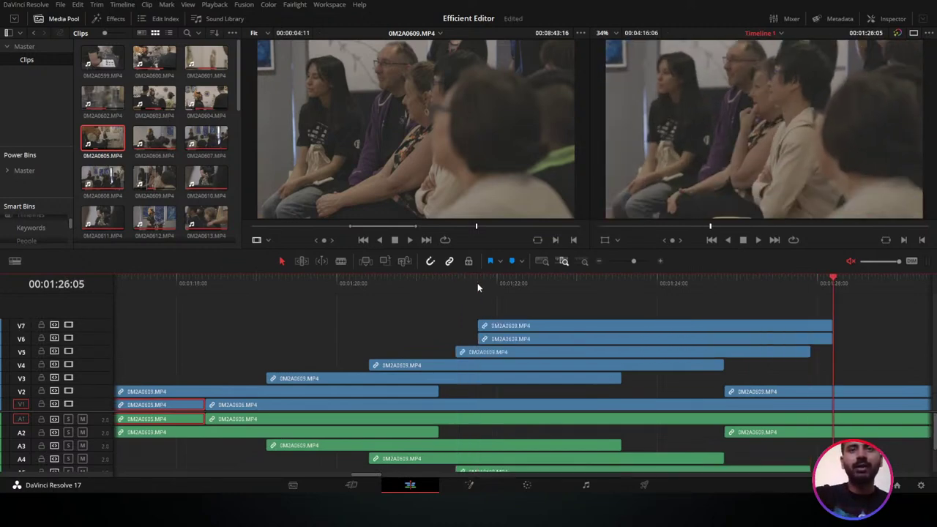
{"action": "left_click", "coordinate": [457, 282]}
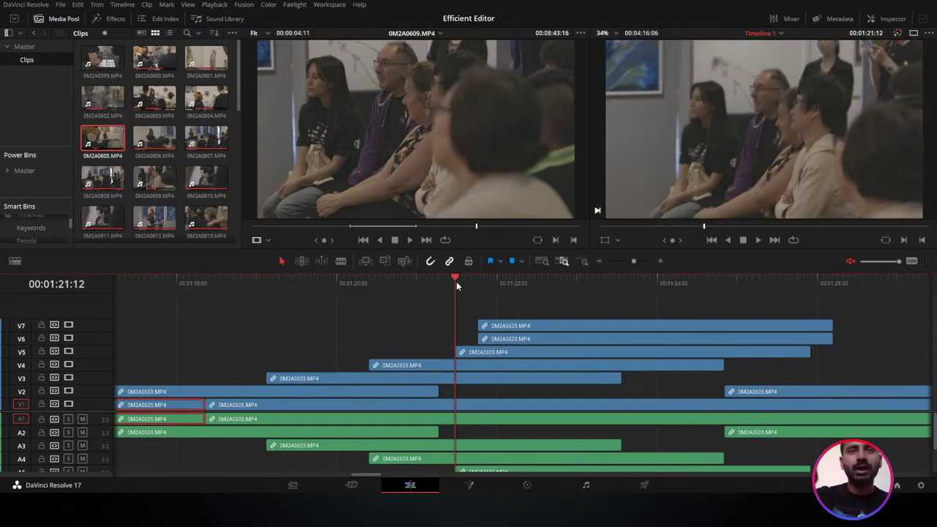
{"action": "left_click", "coordinate": [170, 277]}
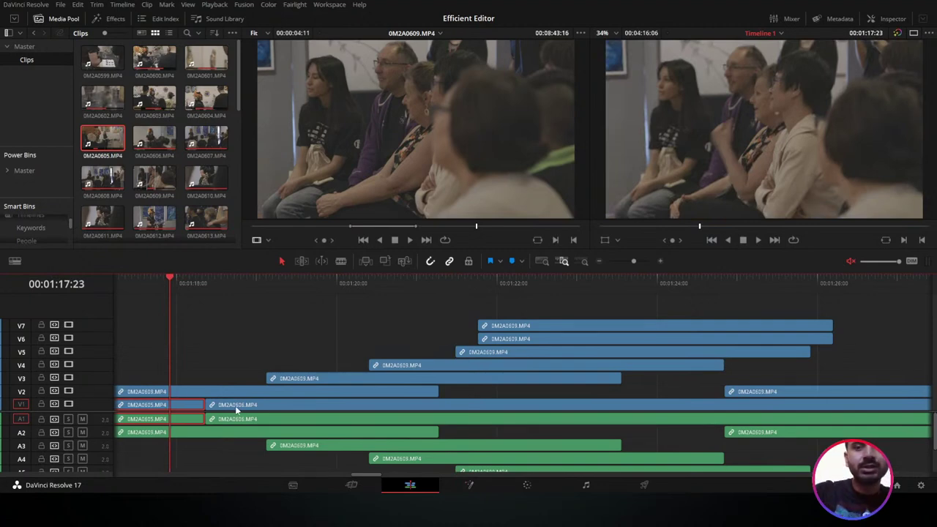
{"action": "key", "text": "F12"}
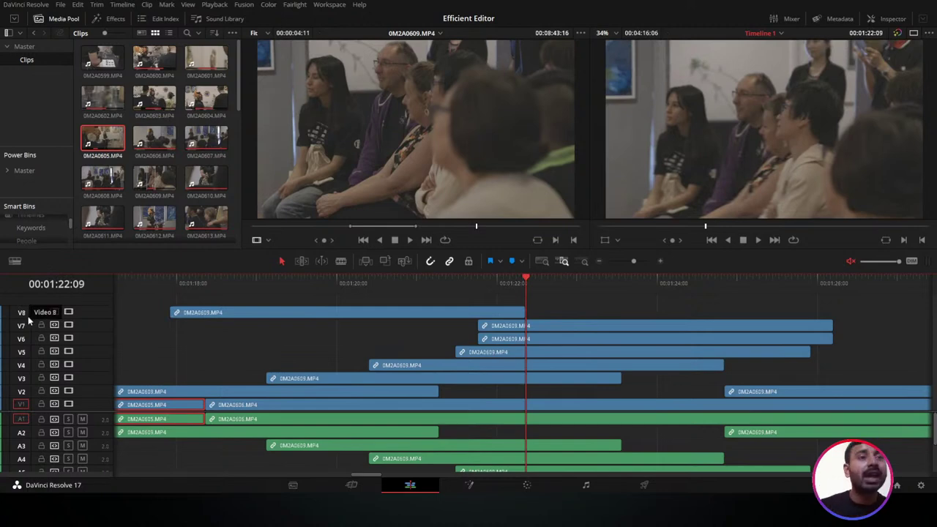
{"action": "left_click", "coordinate": [139, 286]}
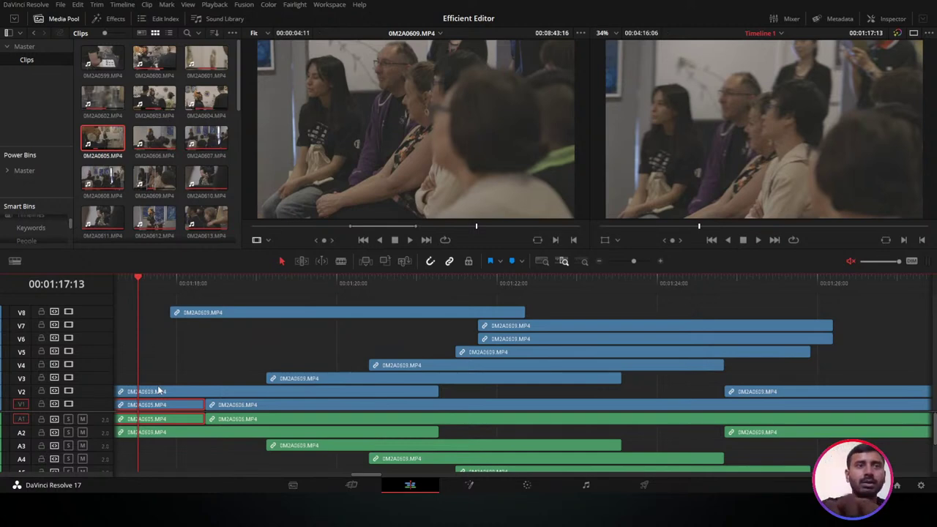
Place 0M2A0609 copies at 01:35:05 on V2 and at 01:36:11 on V3.
{"action": "scroll", "coordinate": [159, 391], "scroll_direction": "right", "scroll_amount": 15}
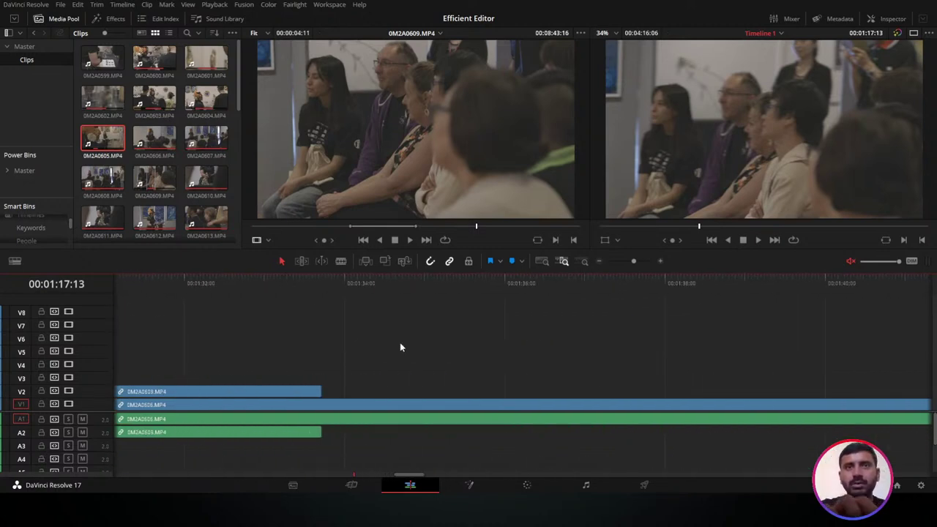
{"action": "left_click", "coordinate": [440, 278]}
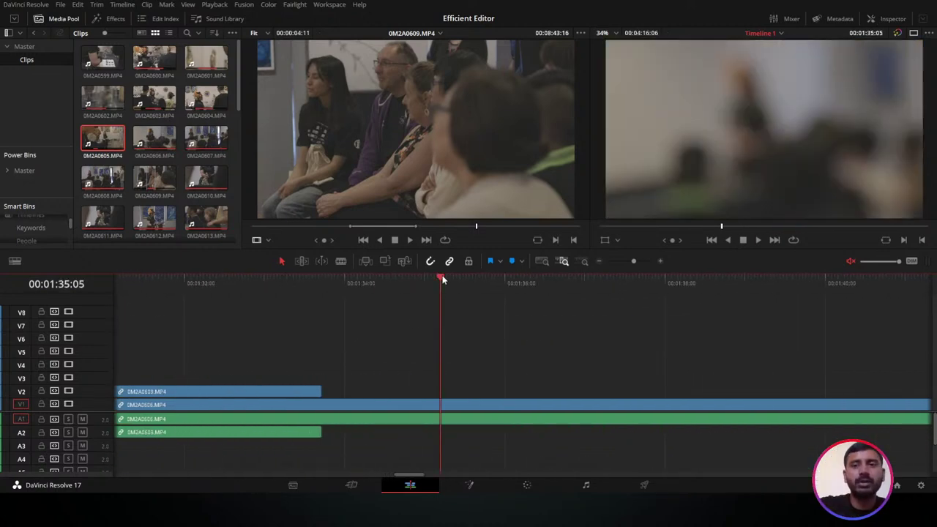
{"action": "key", "text": "F12"}
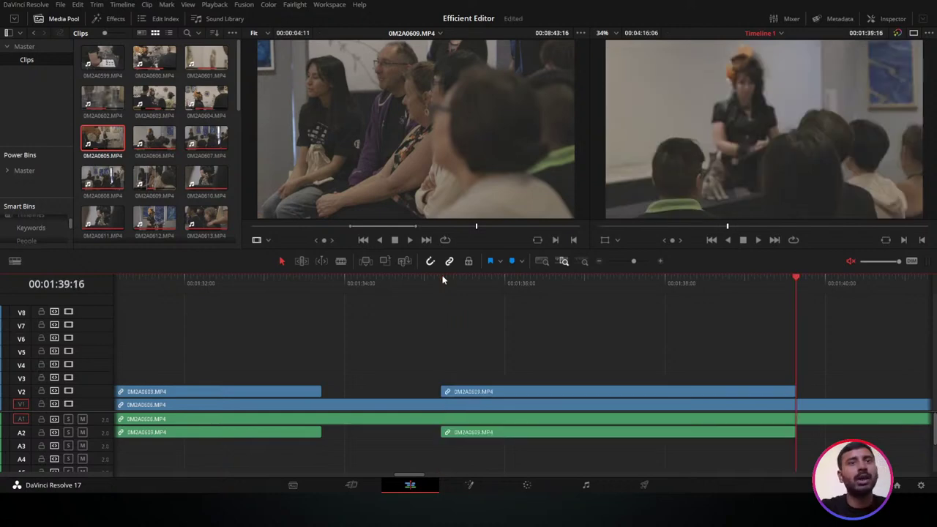
{"action": "left_click", "coordinate": [538, 283]}
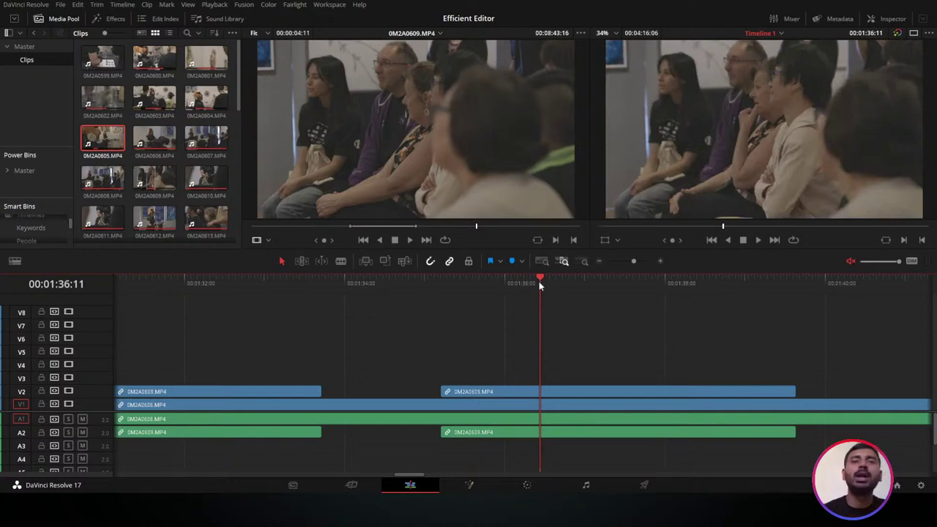
{"action": "key", "text": "F12"}
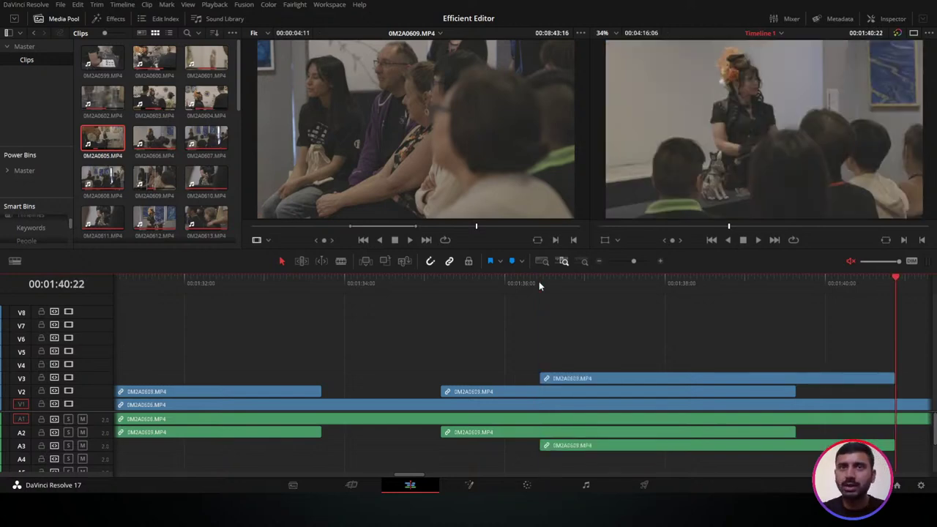
{"action": "scroll", "coordinate": [539, 285], "scroll_direction": "left", "scroll_amount": 10}
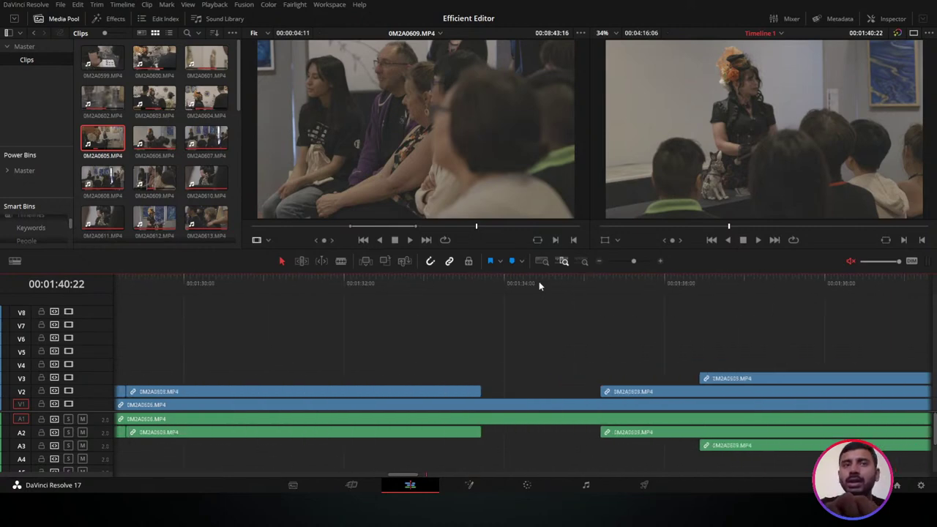
{"action": "scroll", "coordinate": [539, 285], "scroll_direction": "left", "scroll_amount": 2}
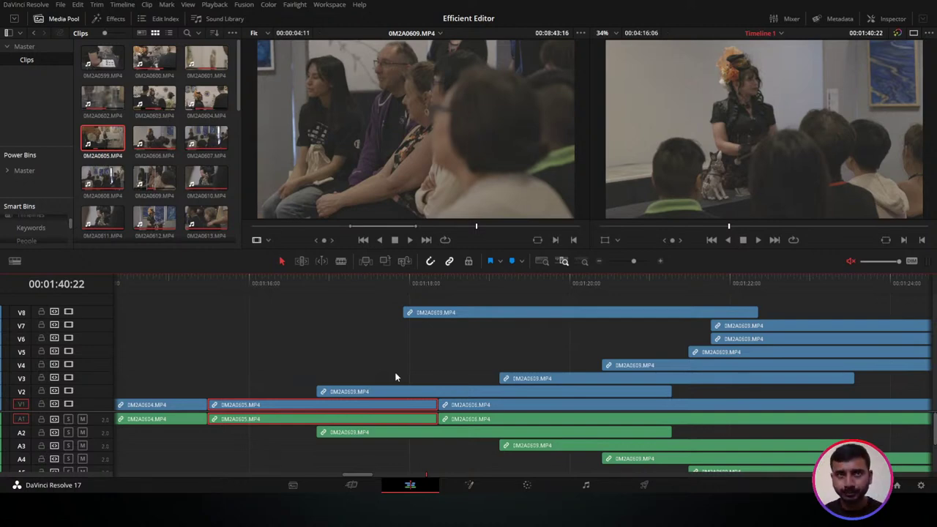
Fit the timeline, then add 0M2A0609 copies at 01:16:21 on new track V9 and at 01:49:06 on V2.
{"action": "left_click", "coordinate": [583, 261]}
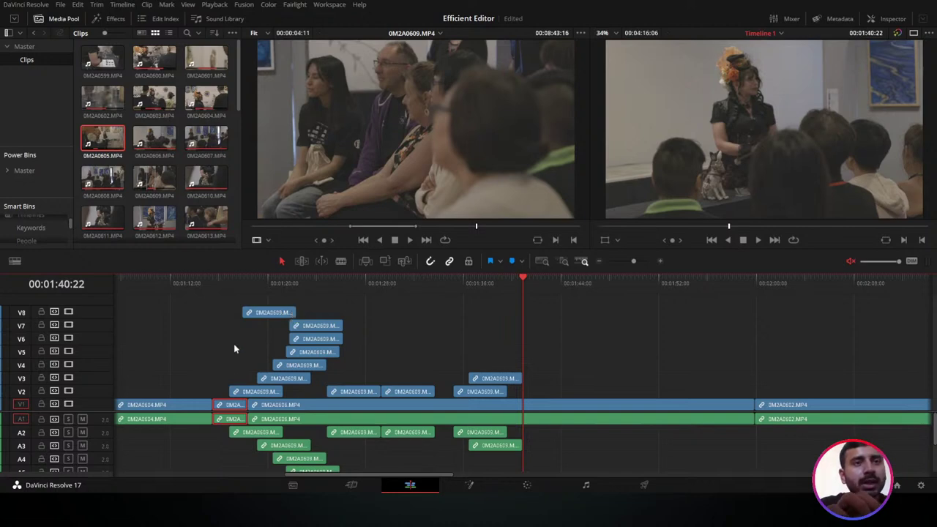
{"action": "left_click", "coordinate": [229, 281]}
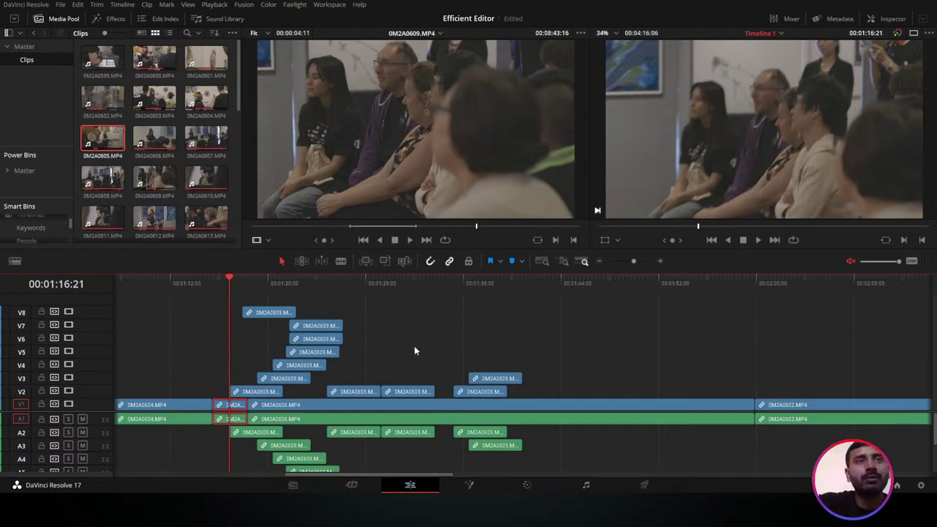
{"action": "key", "text": "F12"}
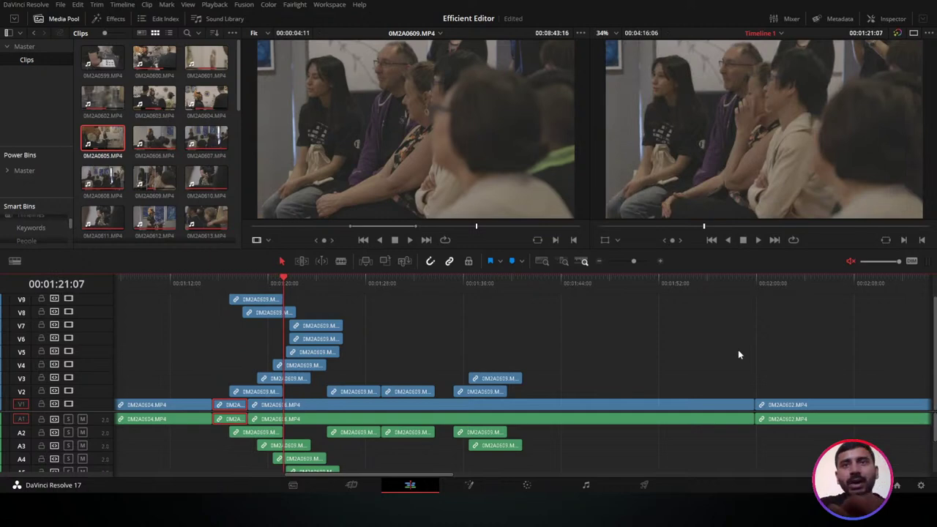
{"action": "left_click", "coordinate": [625, 282]}
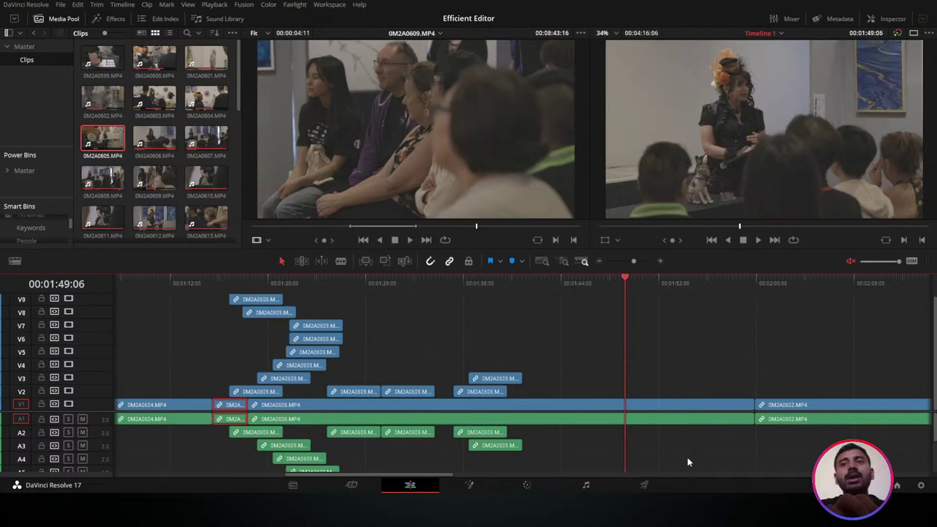
{"action": "key", "text": "F12"}
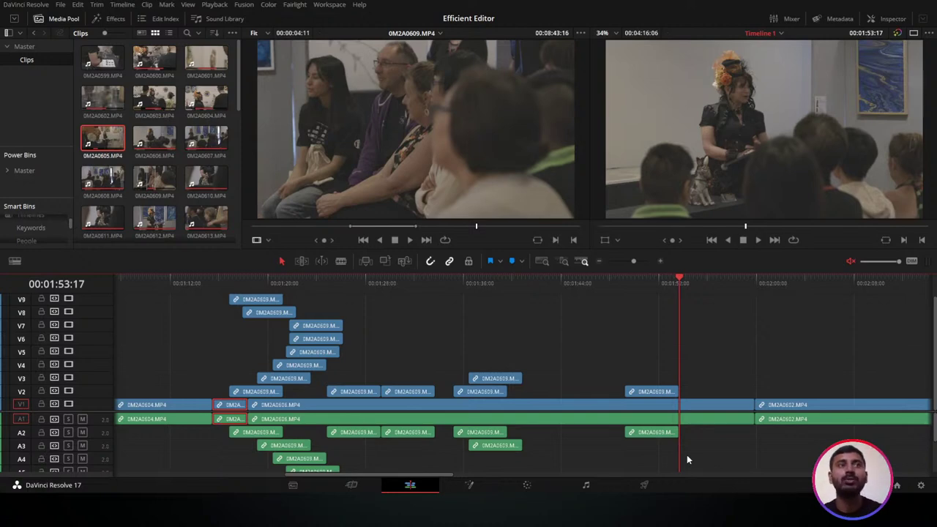
Stack two more 0M2A0609 copies at 01:16:21 on new top tracks V10 and V11.
{"action": "left_click", "coordinate": [227, 282]}
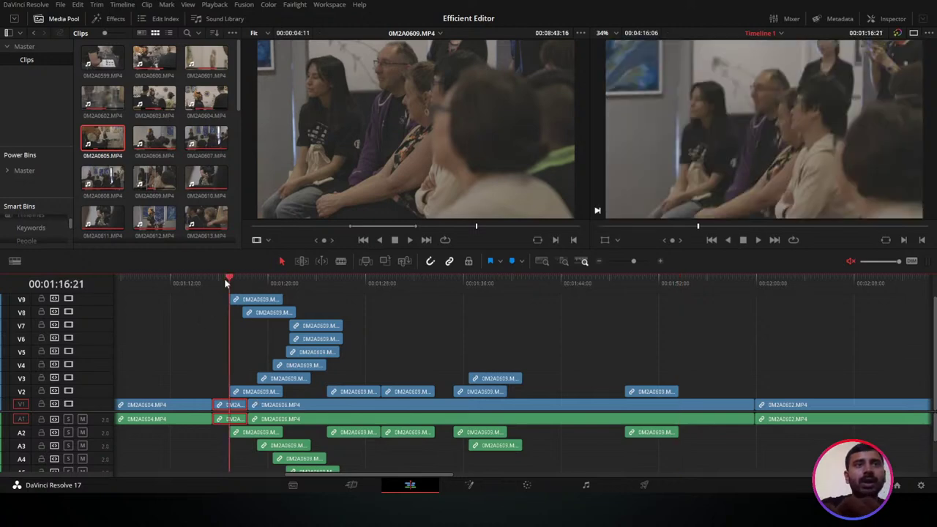
{"action": "key", "text": "F12"}
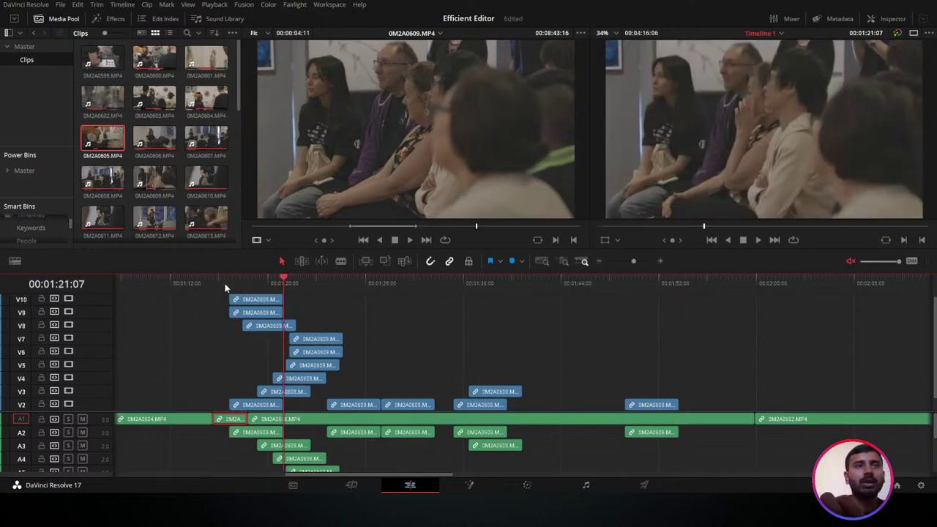
{"action": "left_click", "coordinate": [227, 285]}
{"action": "key", "text": "F12"}
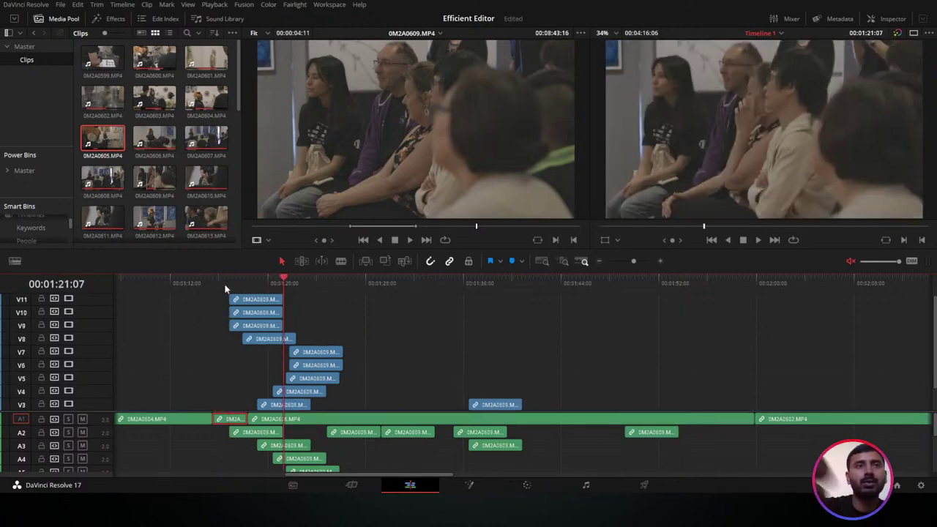
Drag a selection box over all the stacked clips above V1.
{"action": "scroll", "coordinate": [933, 341], "scroll_direction": "down", "scroll_amount": 2}
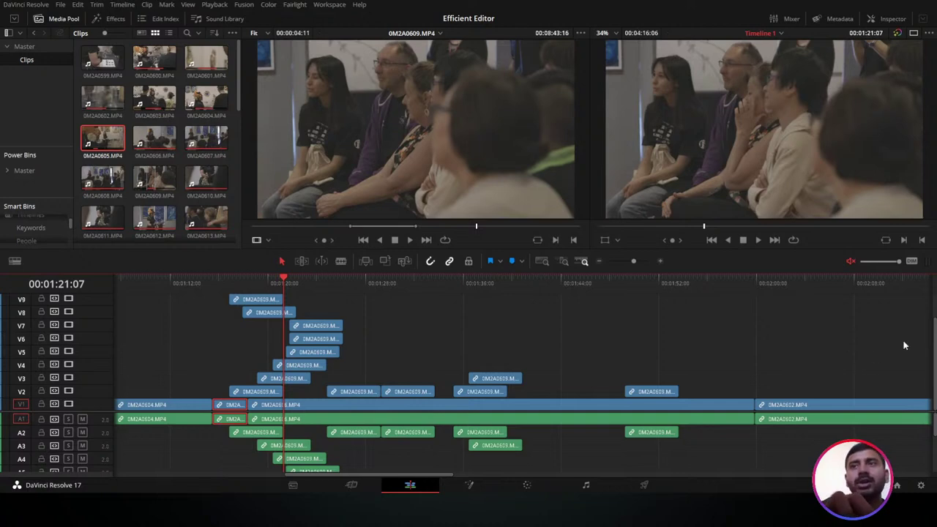
{"action": "scroll", "coordinate": [934, 352], "scroll_direction": "up", "scroll_amount": 2}
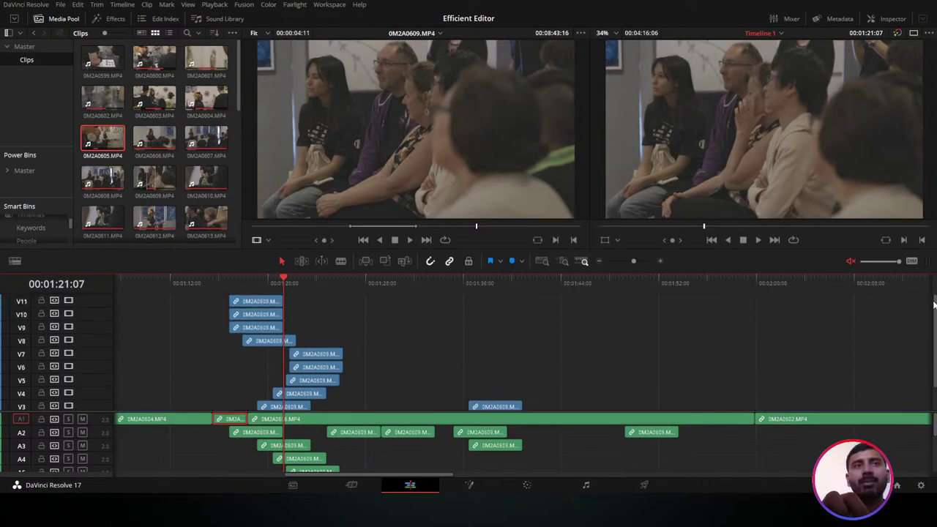
{"action": "scroll", "coordinate": [934, 305], "scroll_direction": "down", "scroll_amount": 2}
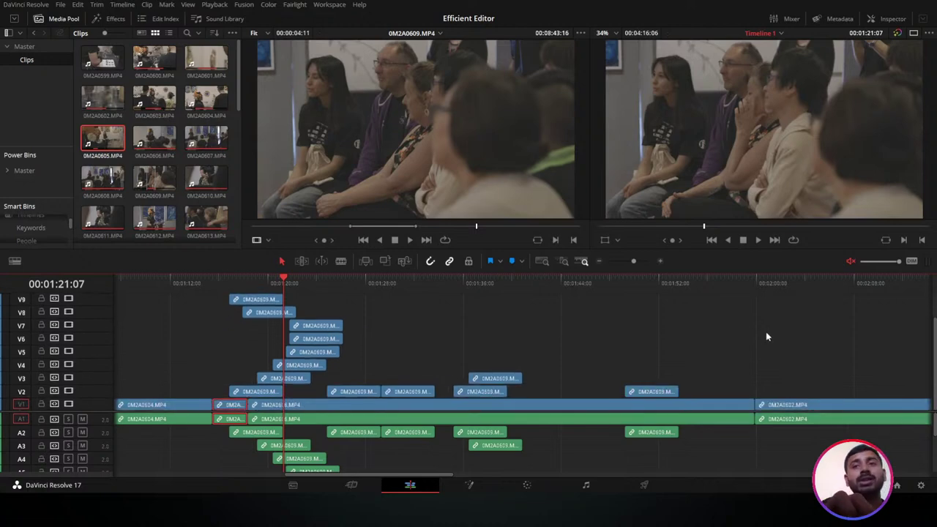
{"action": "left_click", "coordinate": [735, 303]}
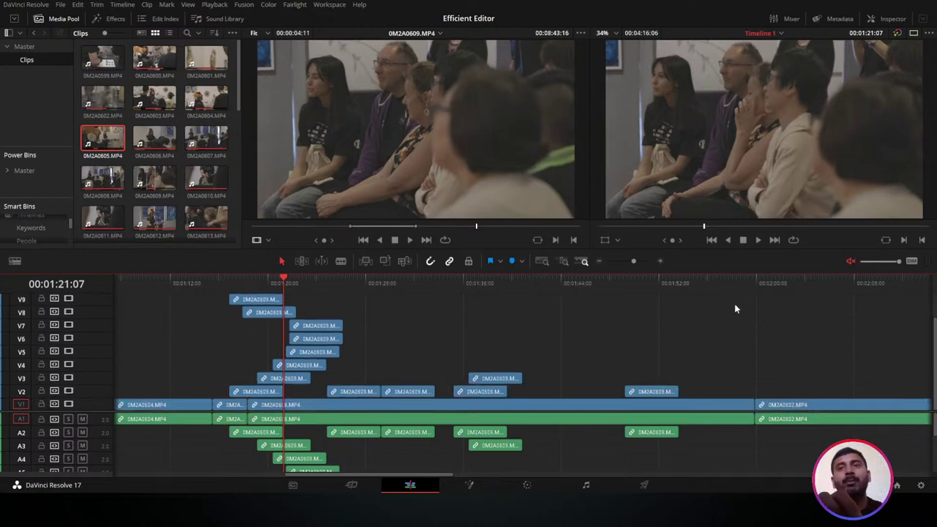
{"action": "left_click_drag", "start_coordinate": [735, 303], "coordinate": [184, 394]}
Delete all stacked 0M2A0609 copies above V1 and zoom to show the full edit.
{"action": "key", "text": "BackSpace"}
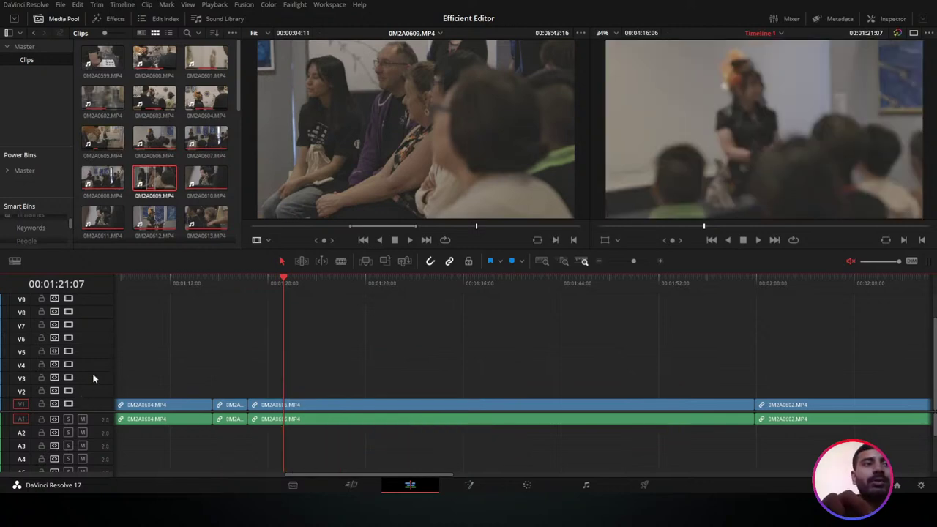
{"action": "key", "text": "ctrl+z"}
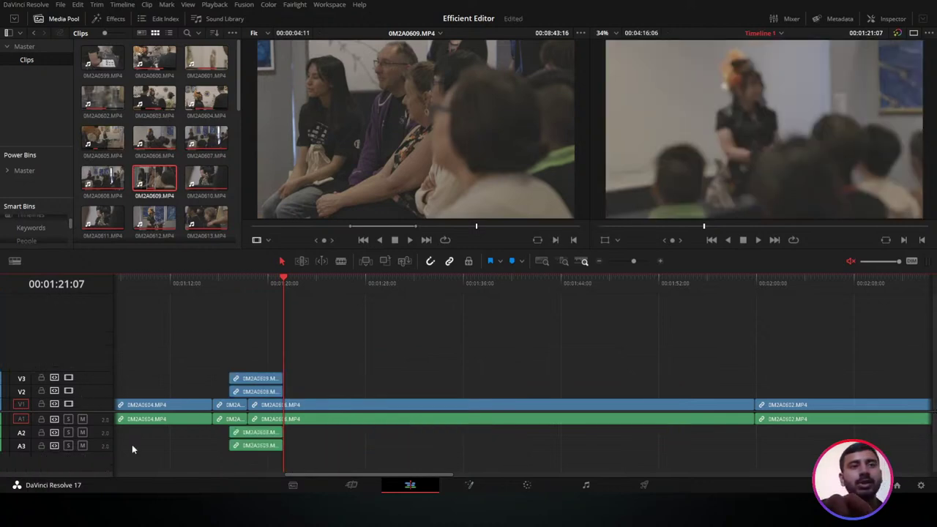
{"action": "left_click_drag", "start_coordinate": [226, 356], "coordinate": [269, 390]}
{"action": "key", "text": "BackSpace"}
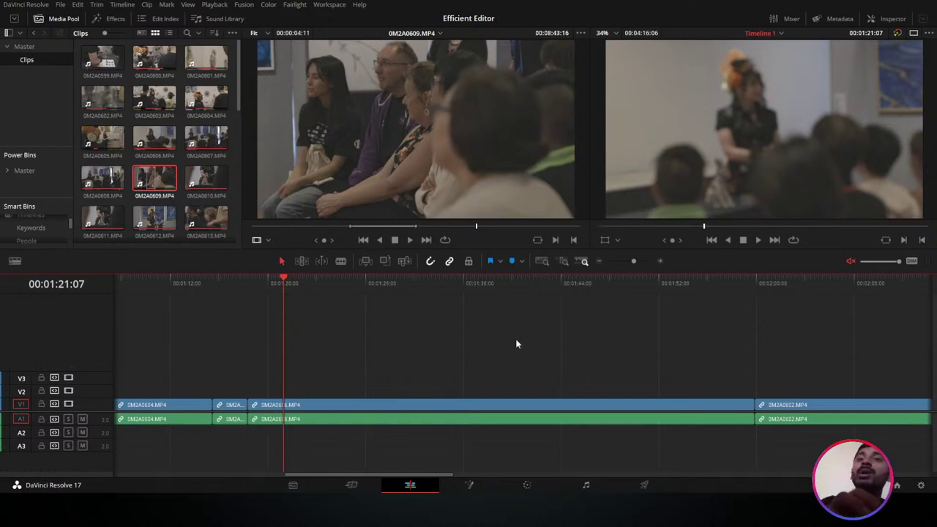
{"action": "left_click", "coordinate": [542, 260]}
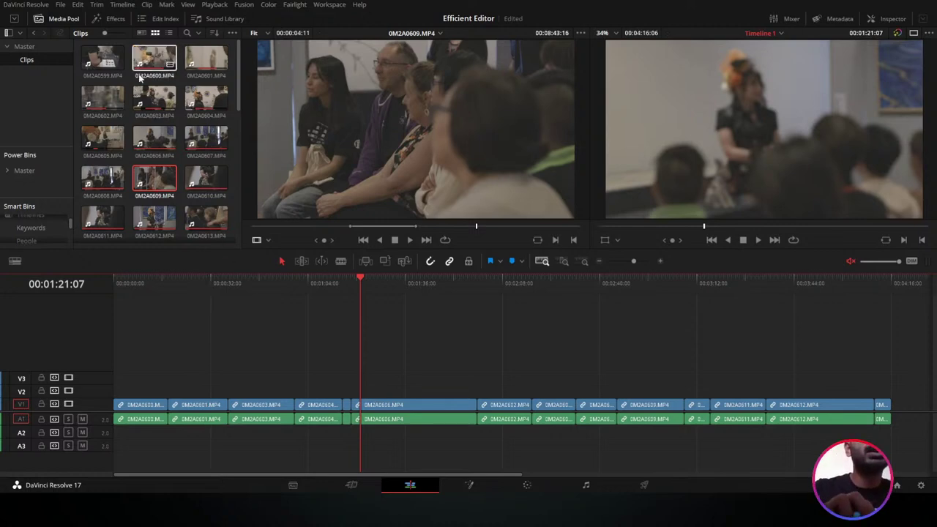
Load clip 0M2A0629 as the source and append it to the end of the timeline.
{"action": "scroll", "coordinate": [131, 77], "scroll_direction": "down", "scroll_amount": 5}
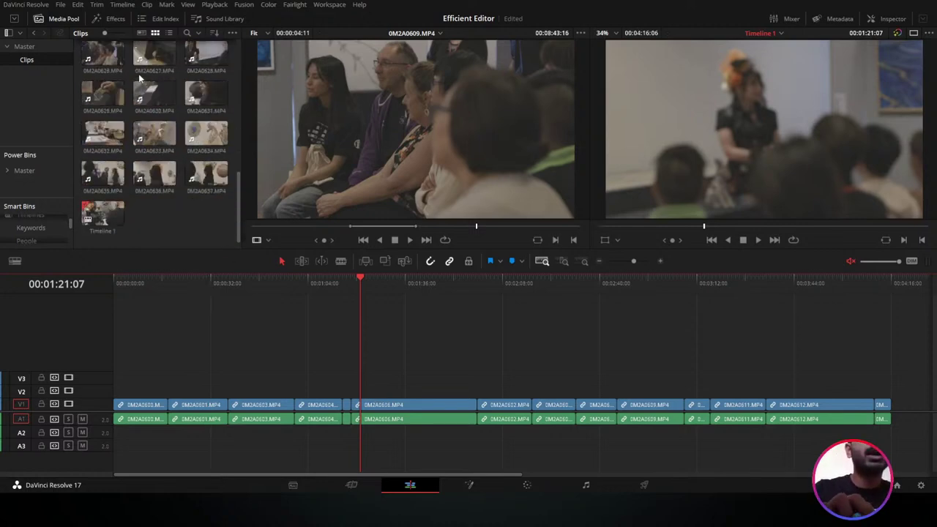
{"action": "double_click", "coordinate": [150, 170]}
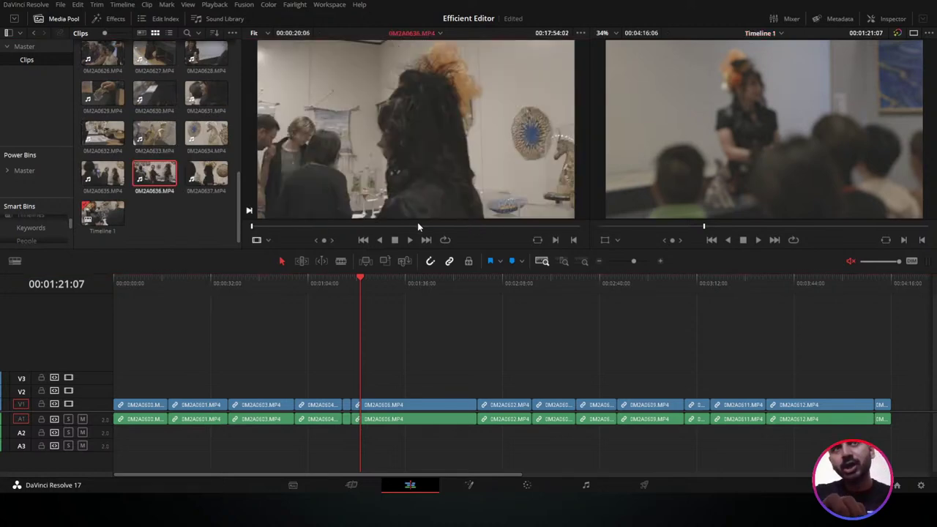
{"action": "double_click", "coordinate": [98, 107]}
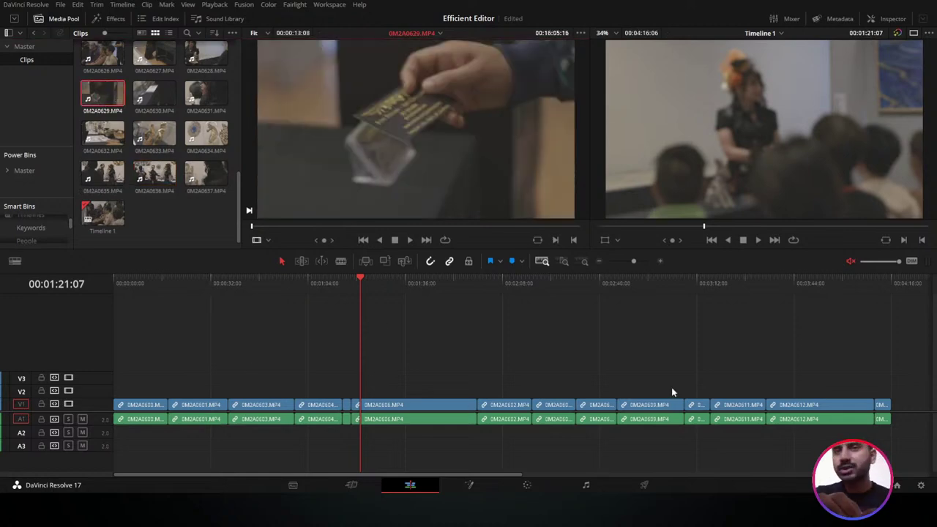
{"action": "left_click_drag", "start_coordinate": [457, 146], "coordinate": [884, 166]}
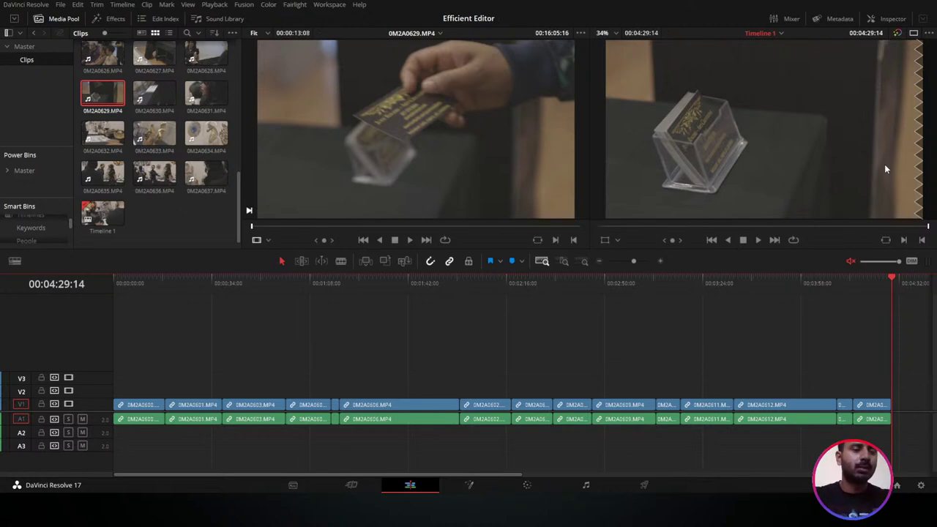
{"action": "key", "text": "ctrl+z"}
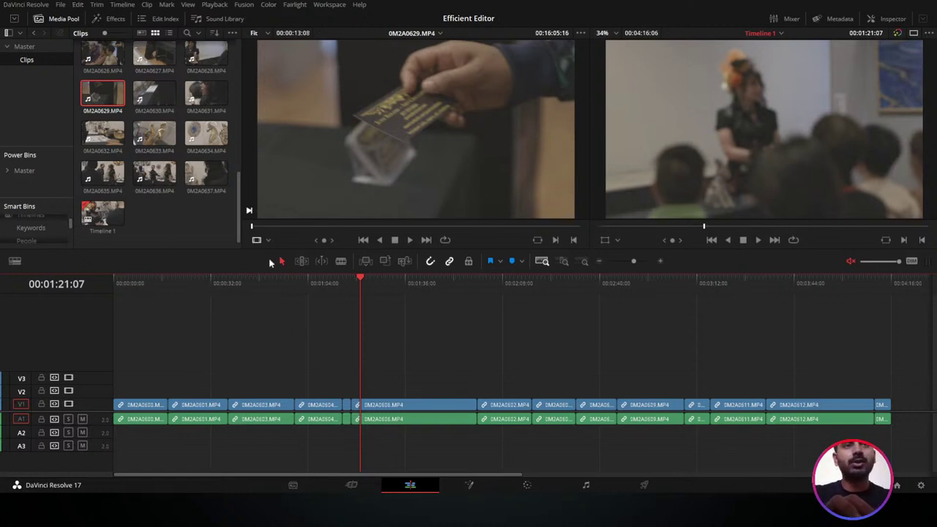
{"action": "key", "text": "shift+F12"}
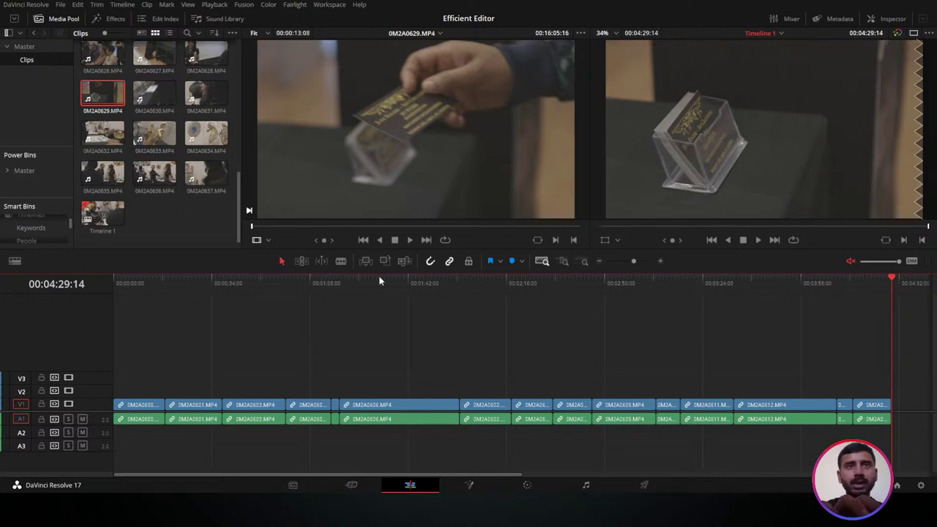
Ripple-overwrite clip 0M2A0629 into the timeline at 01:32:01.
{"action": "left_click", "coordinate": [379, 281]}
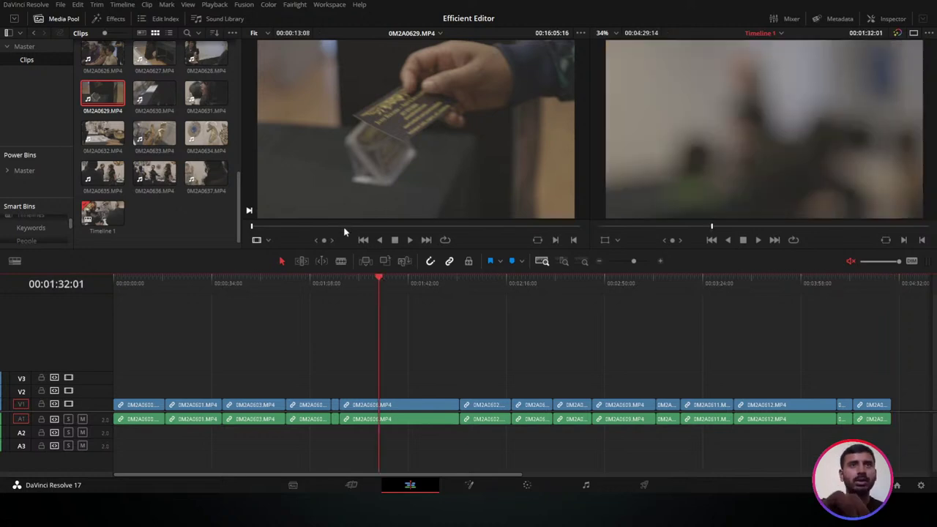
{"action": "left_click", "coordinate": [426, 138]}
{"action": "left_click_drag", "start_coordinate": [428, 142], "coordinate": [892, 188]}
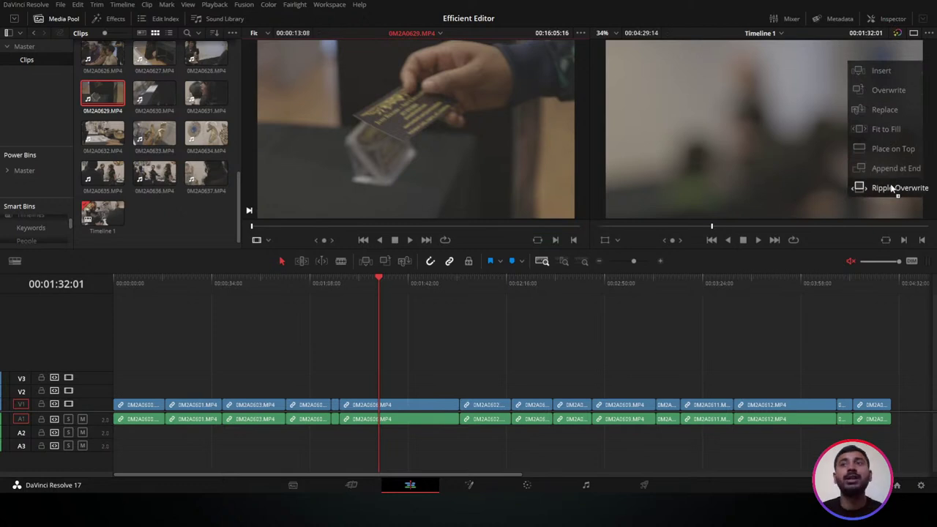
{"action": "left_click_drag", "start_coordinate": [892, 188], "coordinate": [892, 188]}
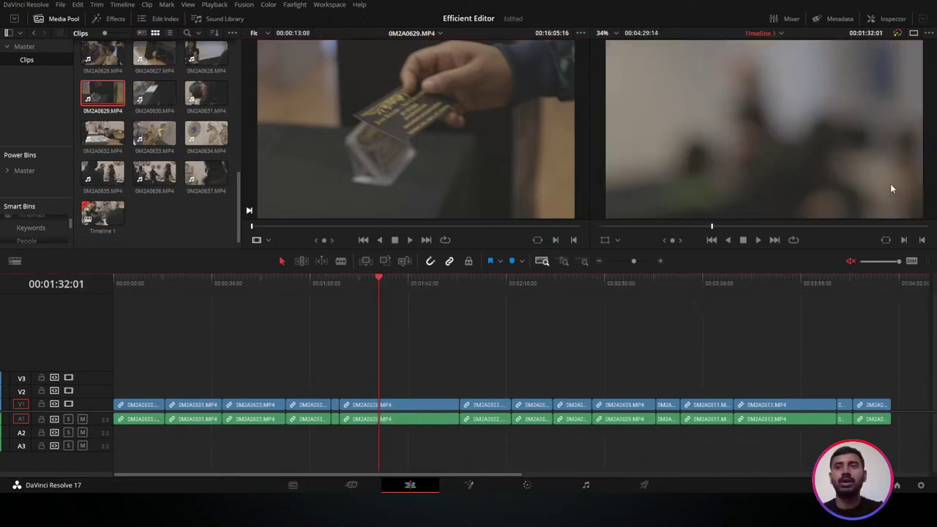
{"action": "left_click", "coordinate": [893, 287]}
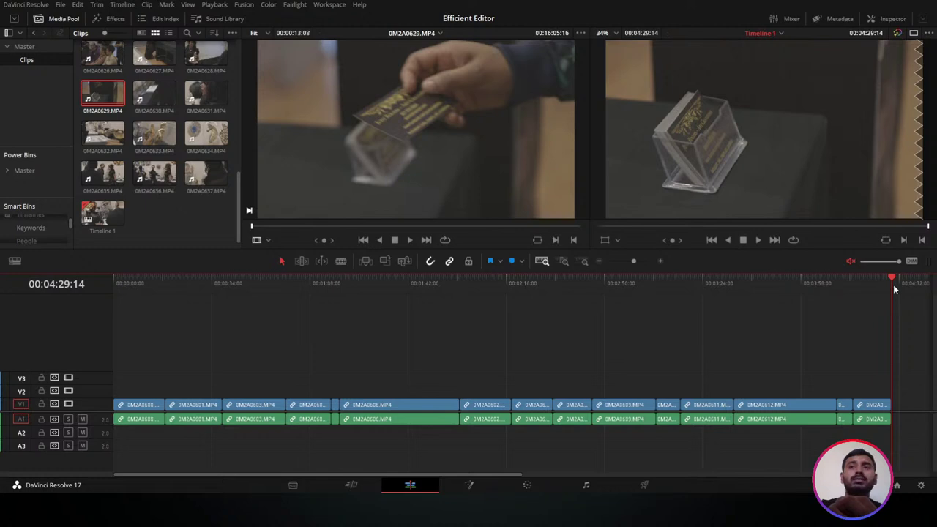
Retry the 0M2A0629 edit at 01:38:24, undo the ripple overwrite, and reposition at 01:36:15.
{"action": "left_click", "coordinate": [399, 286]}
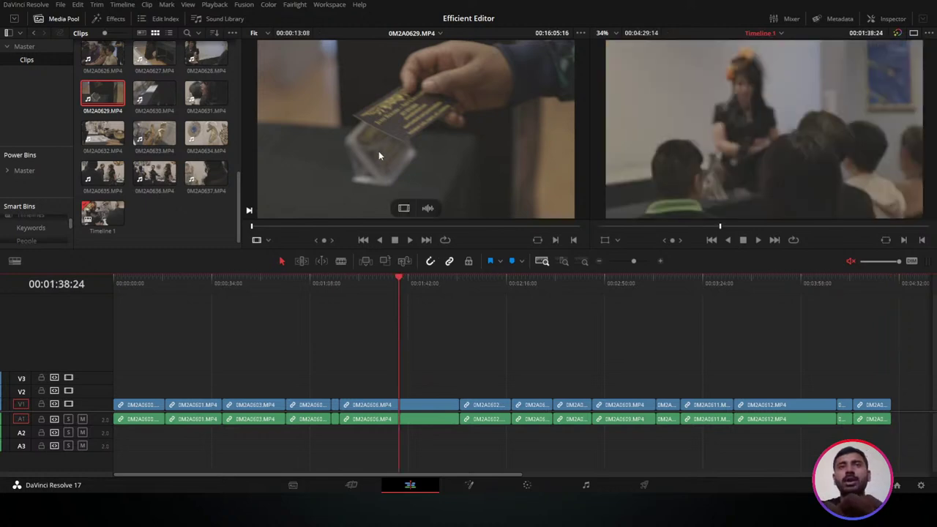
{"action": "left_click_drag", "start_coordinate": [380, 147], "coordinate": [860, 169]}
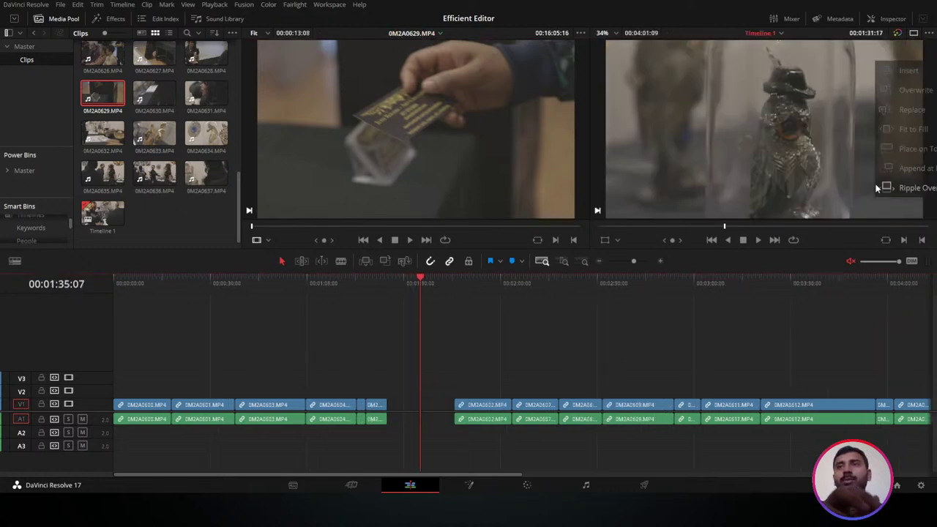
{"action": "left_click", "coordinate": [894, 284]}
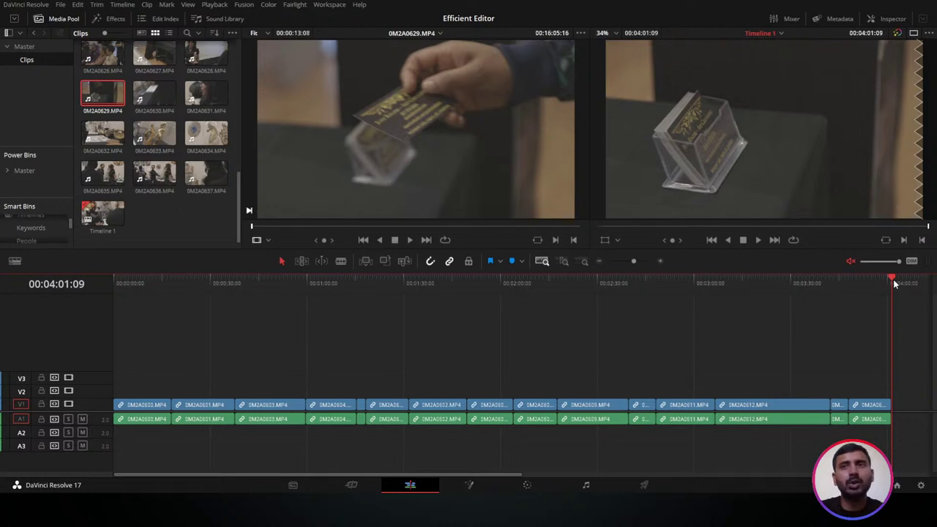
{"action": "key", "text": "ctrl+z"}
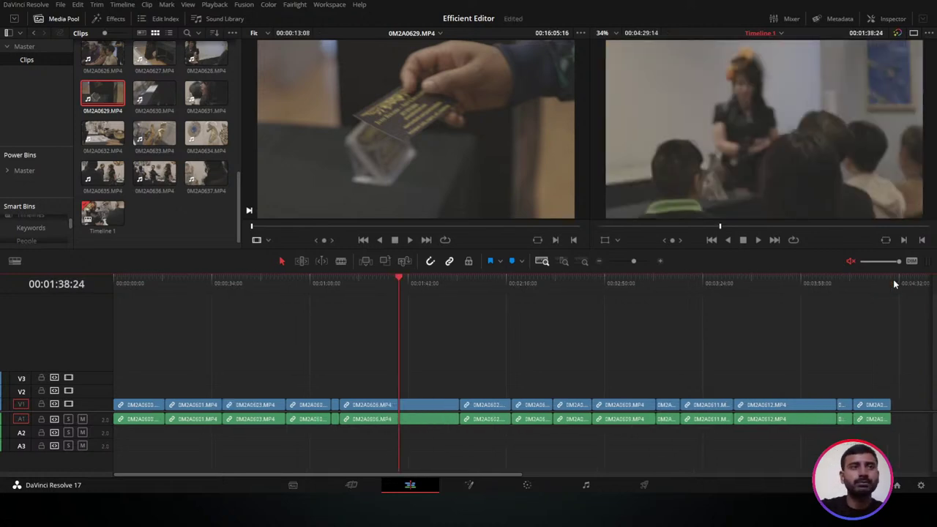
{"action": "key", "text": "End"}
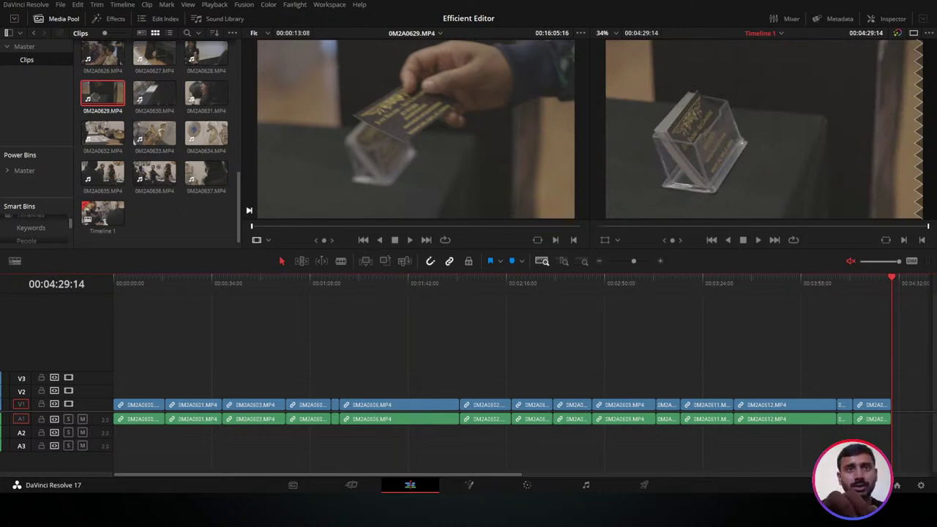
{"action": "left_click", "coordinate": [393, 280]}
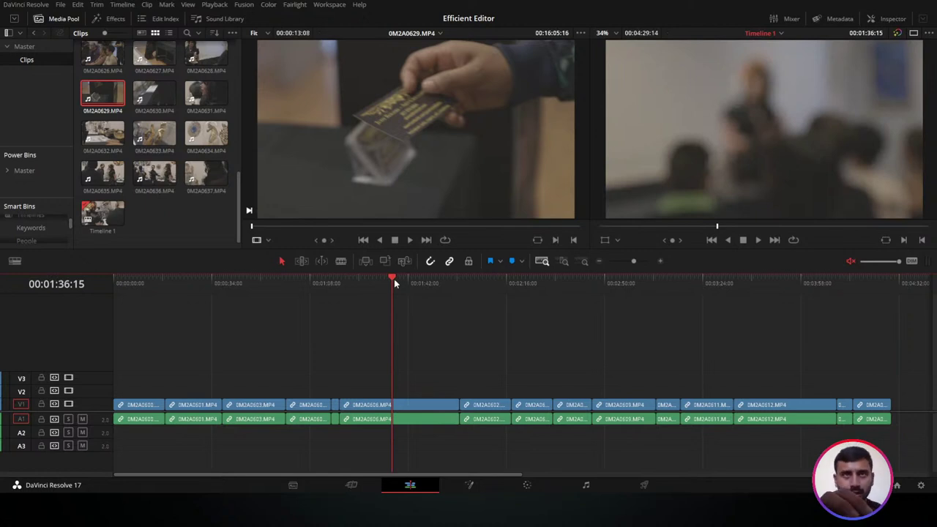
{"action": "left_click_drag", "start_coordinate": [439, 168], "coordinate": [905, 187]}
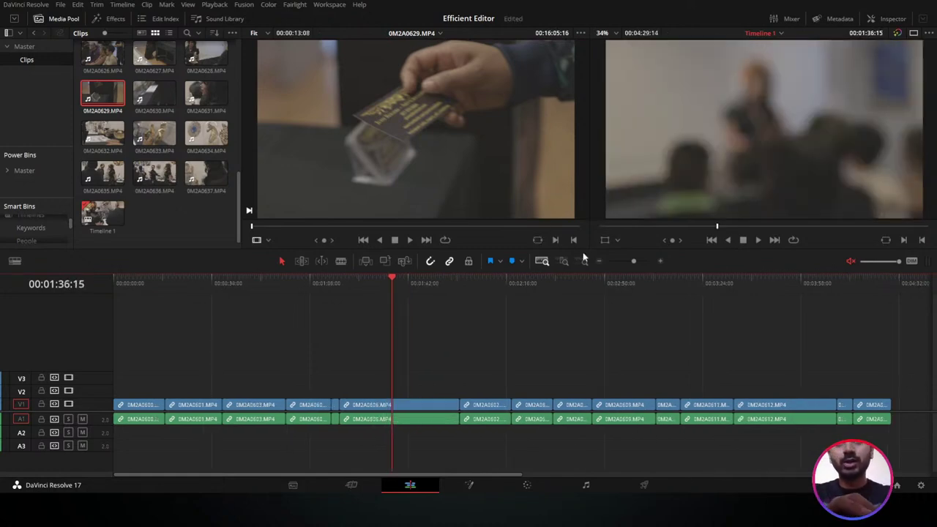
Zoom in, make V1 taller with thumbnails, and park the playhead at 00:02:06:19.
{"action": "left_click", "coordinate": [584, 261]}
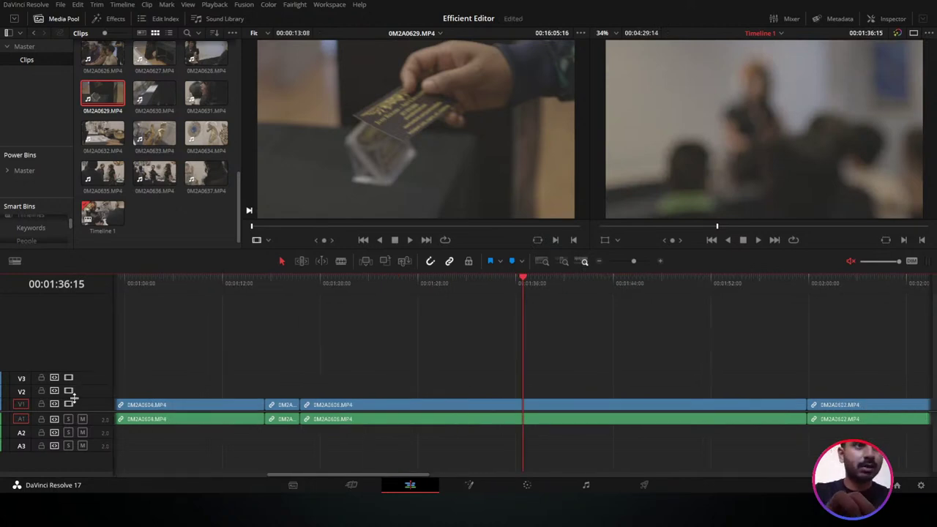
{"action": "left_click_drag", "start_coordinate": [73, 398], "coordinate": [86, 368]}
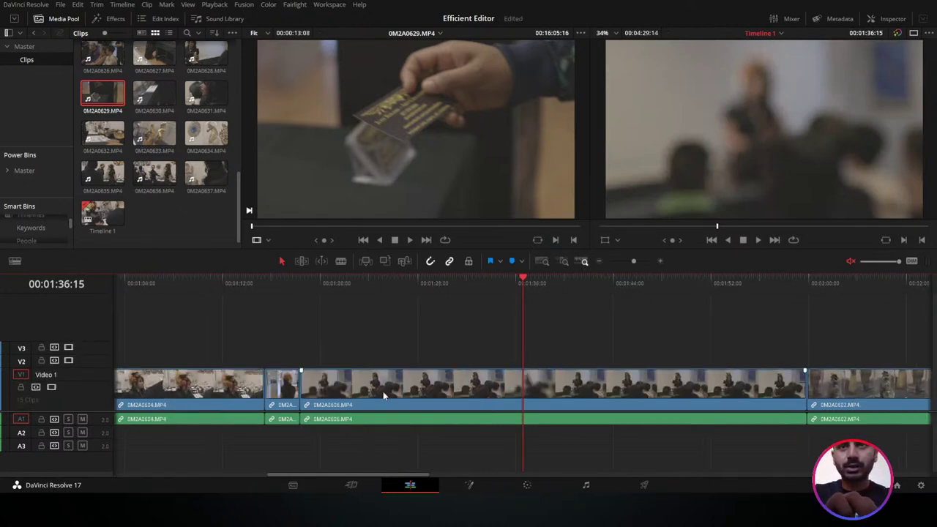
{"action": "scroll", "coordinate": [383, 391], "scroll_direction": "right", "scroll_amount": 10}
{"action": "scroll", "coordinate": [383, 391], "scroll_direction": "right", "scroll_amount": 4}
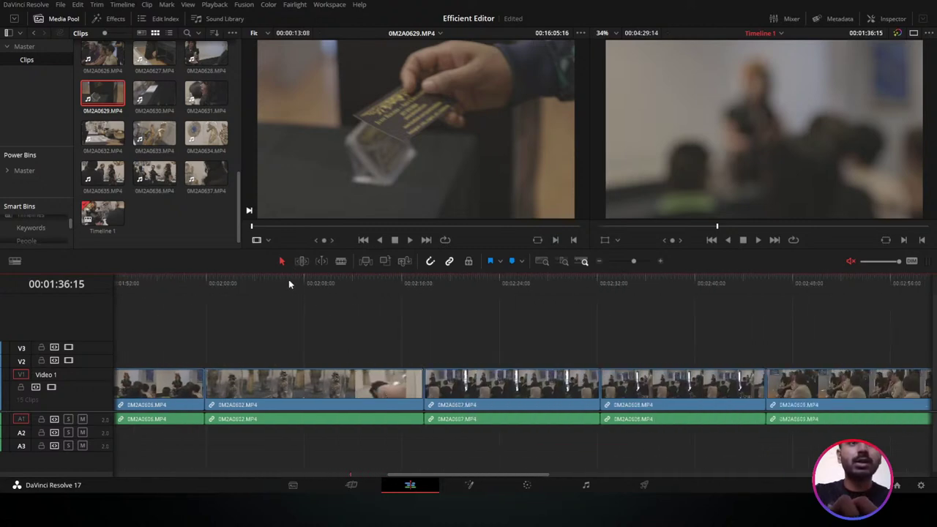
{"action": "left_click", "coordinate": [289, 283]}
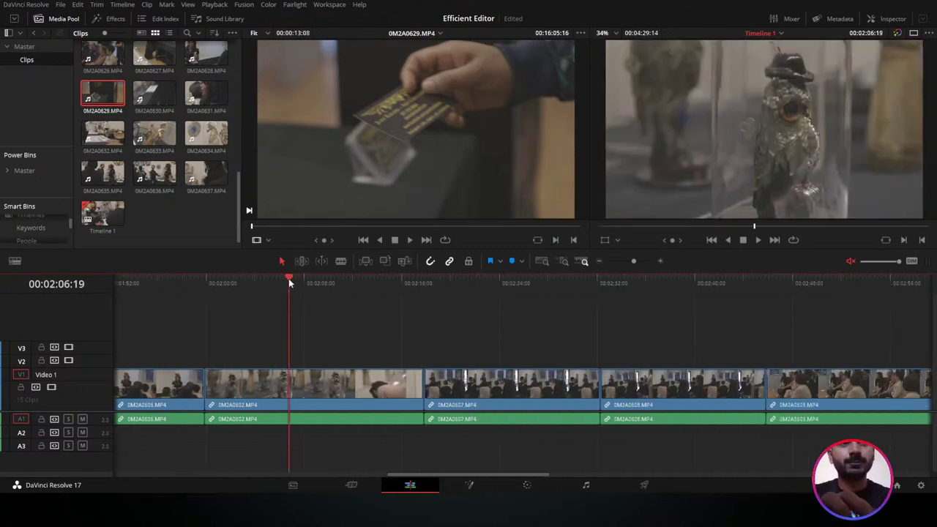
Ripple-overwrite 0M2A0629 at the playhead, undo it, then replace the clip there instead.
{"action": "left_click_drag", "start_coordinate": [404, 80], "coordinate": [892, 193]}
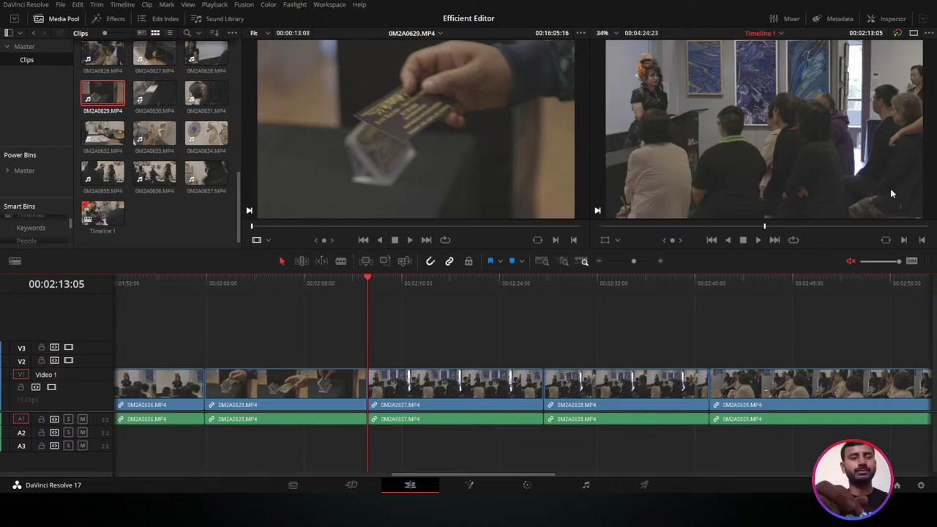
{"action": "key", "text": "ctrl+z"}
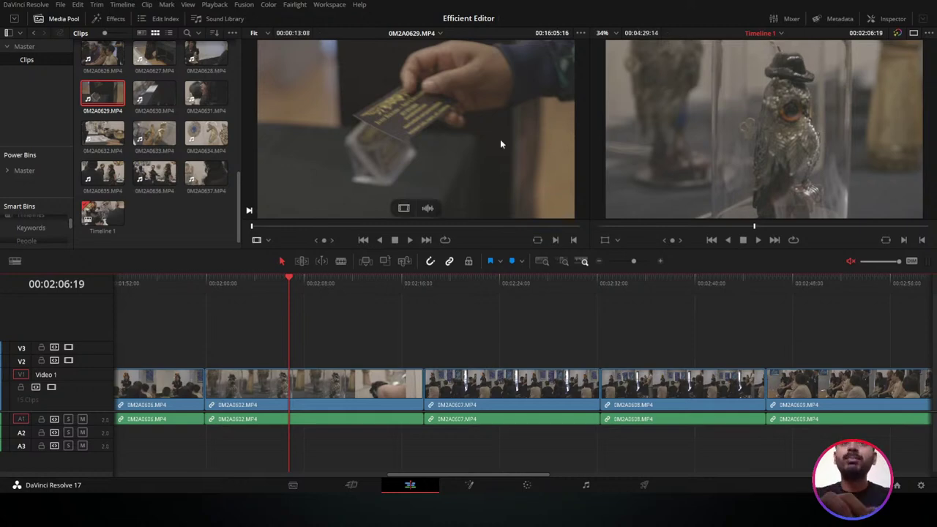
{"action": "left_click_drag", "start_coordinate": [502, 141], "coordinate": [639, 254]}
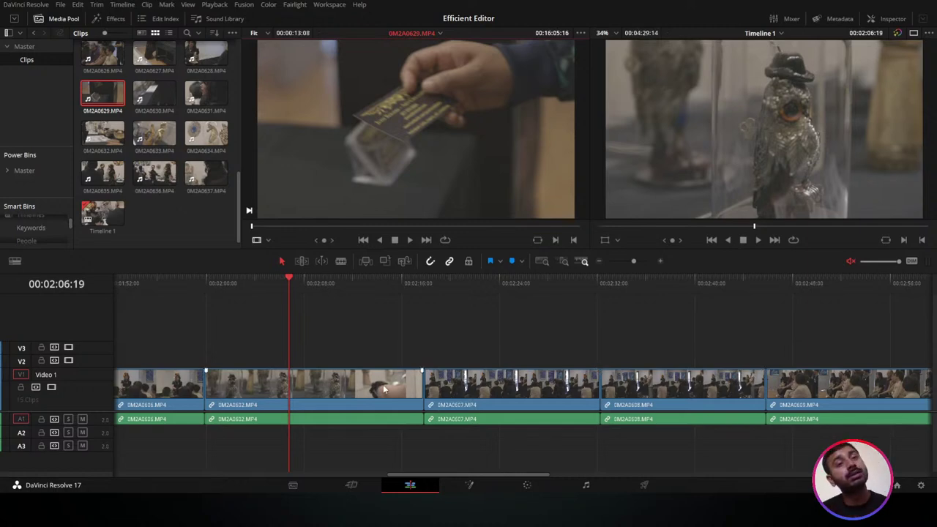
Zoom out, edit 0M2A0629 in, mark then clear the hand-with-card shot's range, and undo.
{"action": "left_click", "coordinate": [599, 261]}
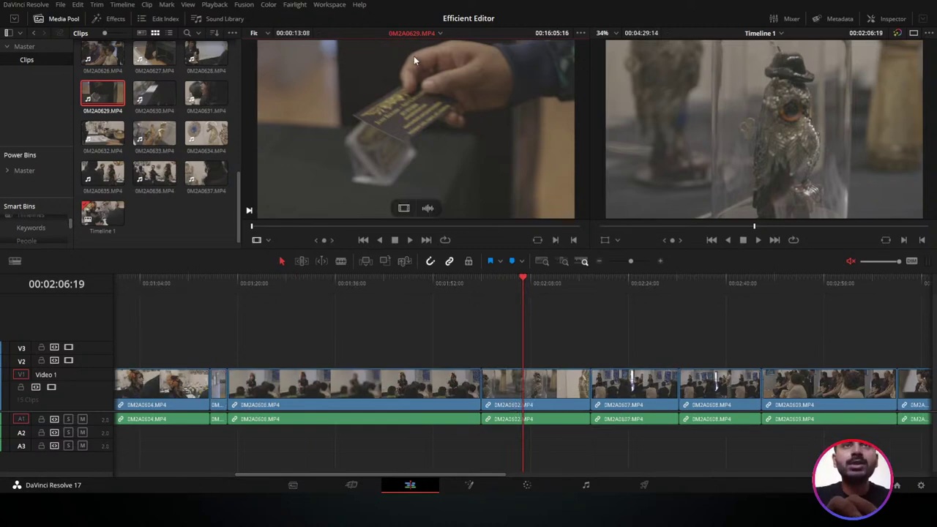
{"action": "left_click_drag", "start_coordinate": [422, 85], "coordinate": [910, 190]}
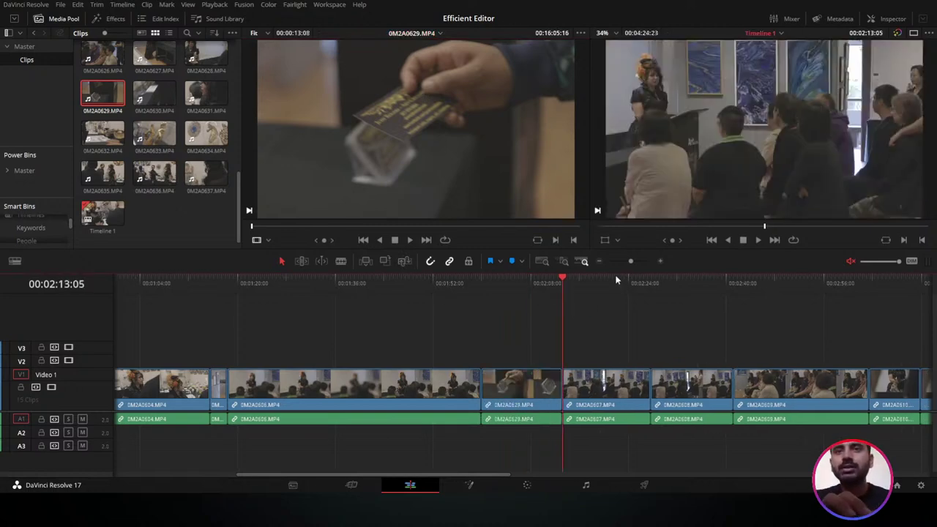
{"action": "left_click", "coordinate": [514, 286]}
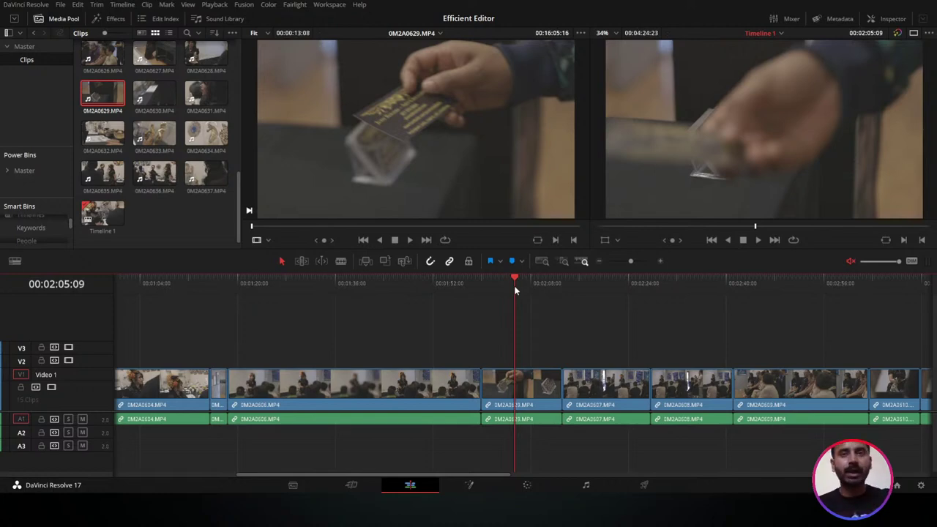
{"action": "key", "text": "x"}
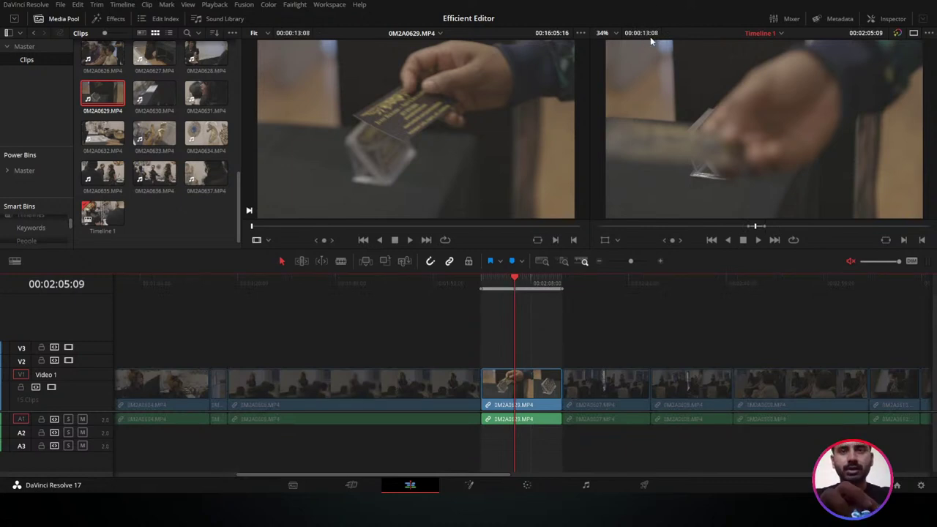
{"action": "key", "text": "alt+x"}
{"action": "key", "text": "ctrl+z"}
{"action": "key", "text": "ctrl+z"}
{"action": "key", "text": "ctrl+z"}
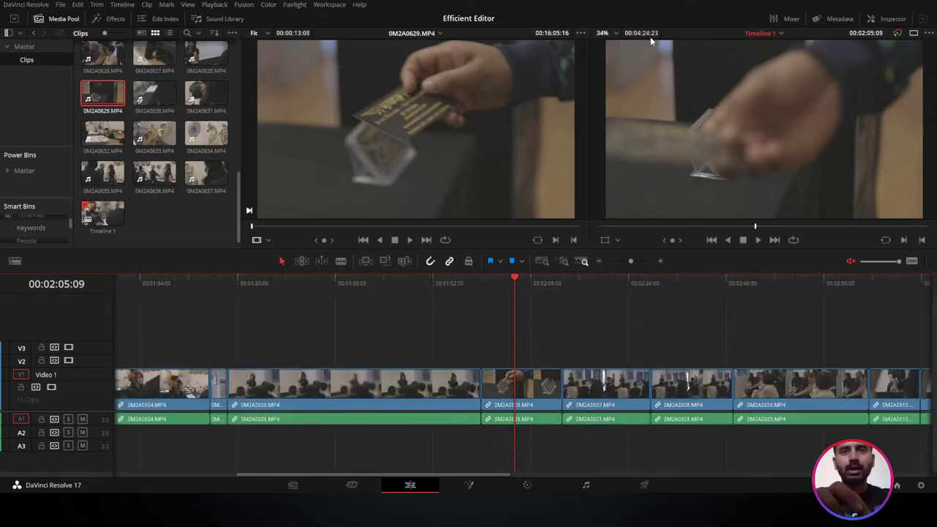
Select clip 0M2A0602, mark in and out around it, then clear the range.
{"action": "left_click", "coordinate": [553, 394]}
{"action": "key", "text": "alt+f"}
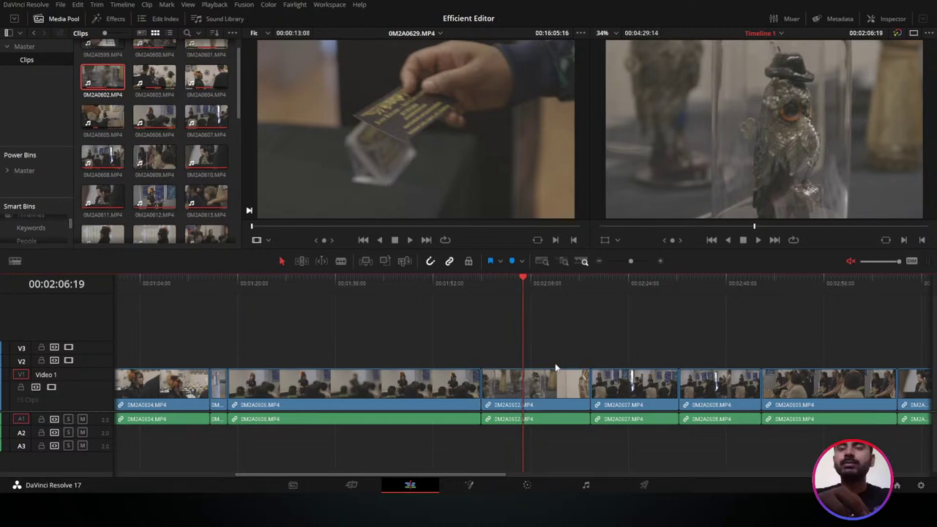
{"action": "key", "text": "x"}
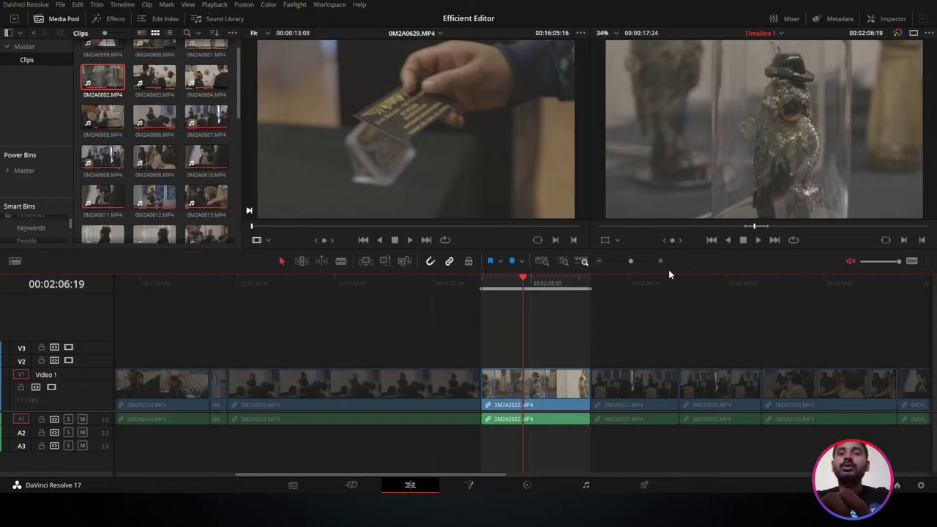
{"action": "key", "text": "alt+x"}
Try Overwrite and Ripple Overwrite with 0M2A0629 at the playhead, undoing each edit.
{"action": "left_click_drag", "start_coordinate": [454, 150], "coordinate": [826, 211]}
{"action": "key", "text": "ctrl+z"}
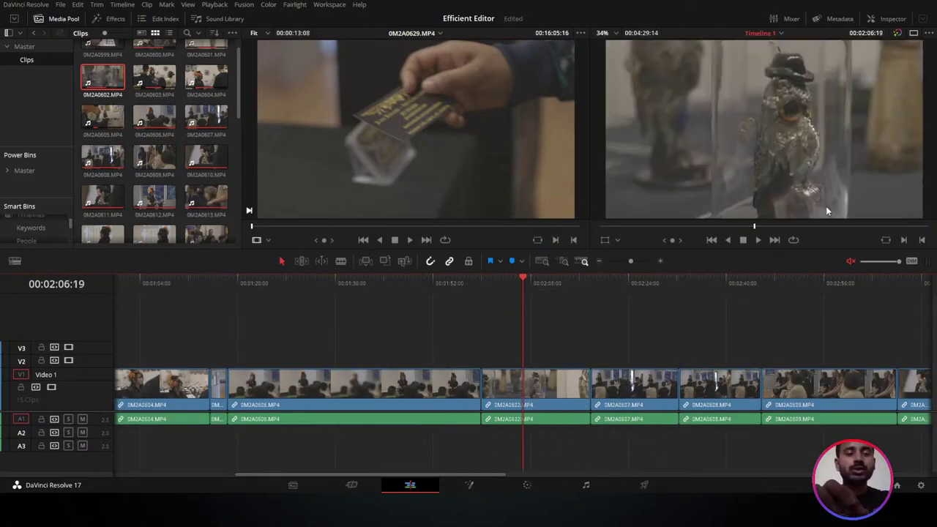
{"action": "left_click_drag", "start_coordinate": [405, 130], "coordinate": [888, 194]}
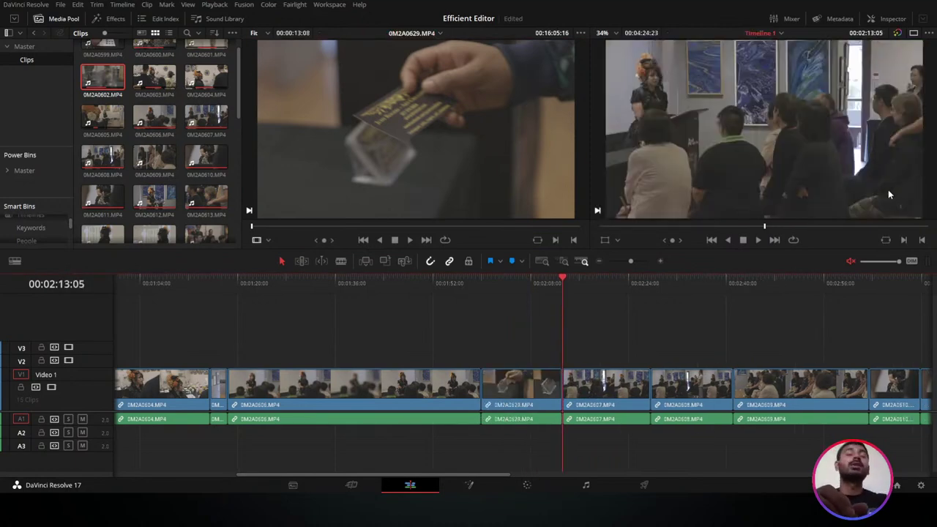
{"action": "key", "text": "ctrl+z"}
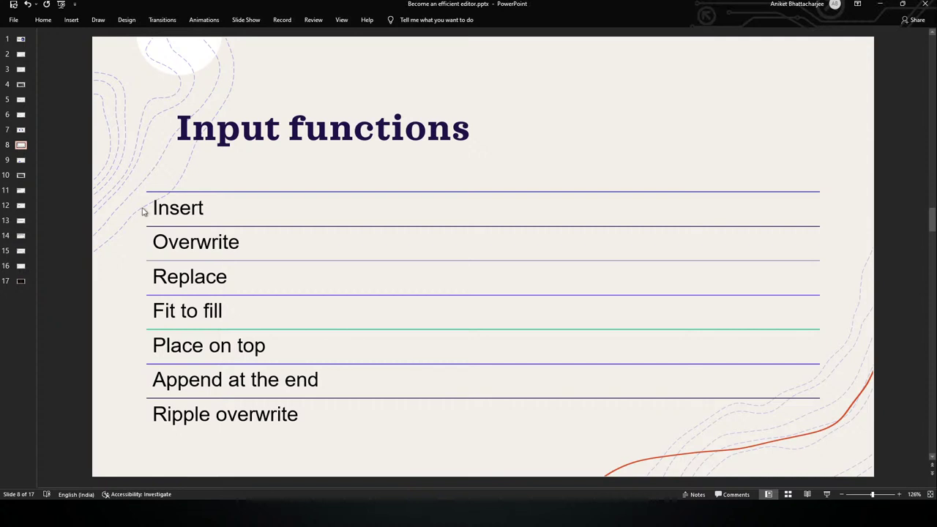
Advance through the Building perfect Timeline, Complex selection, Select Reel, Selects Reel and Nested Sequence slides.
{"action": "scroll", "coordinate": [96, 311], "scroll_direction": "down", "scroll_amount": 1}
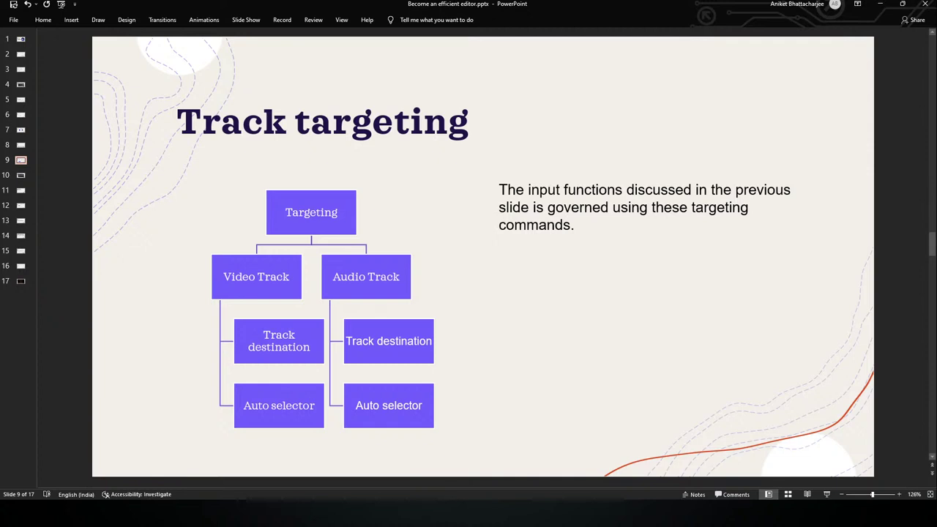
{"action": "key", "text": "Down"}
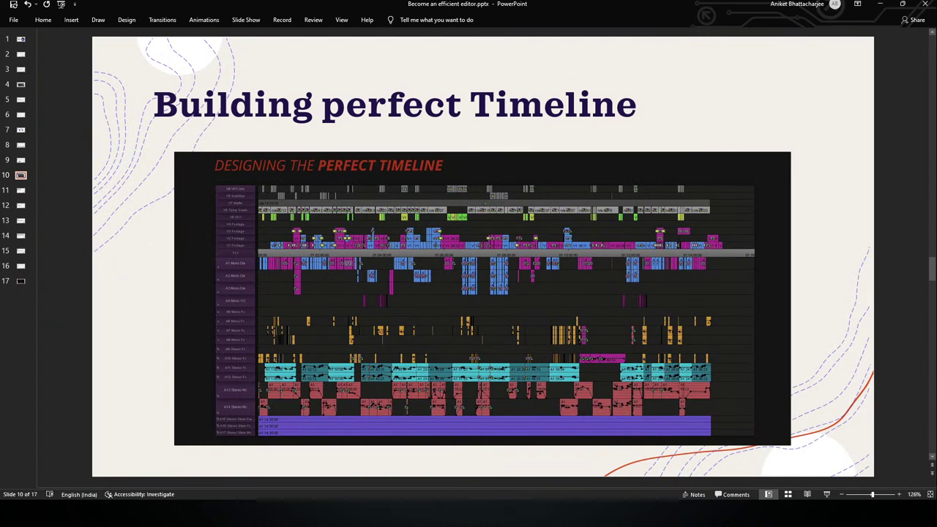
{"action": "key", "text": "Down"}
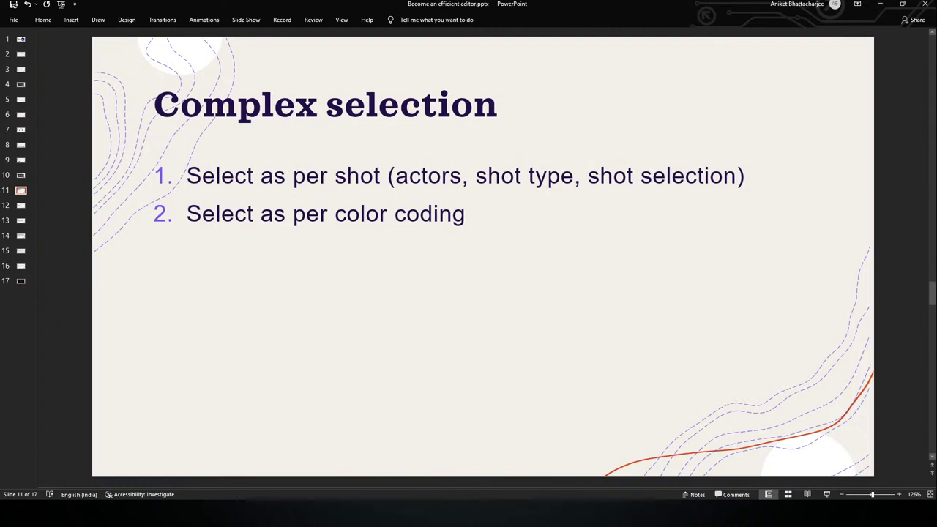
{"action": "key", "text": "Down"}
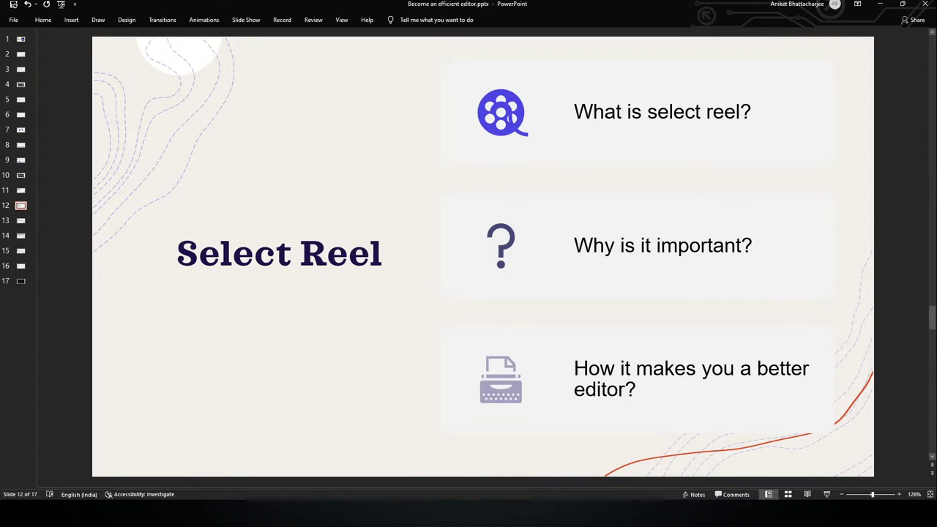
{"action": "key", "text": "Down"}
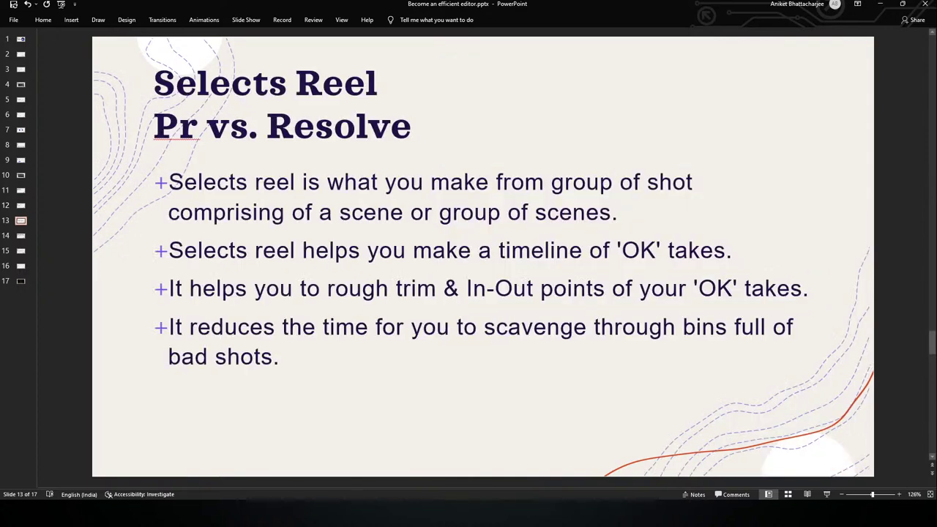
{"action": "key", "text": "Down"}
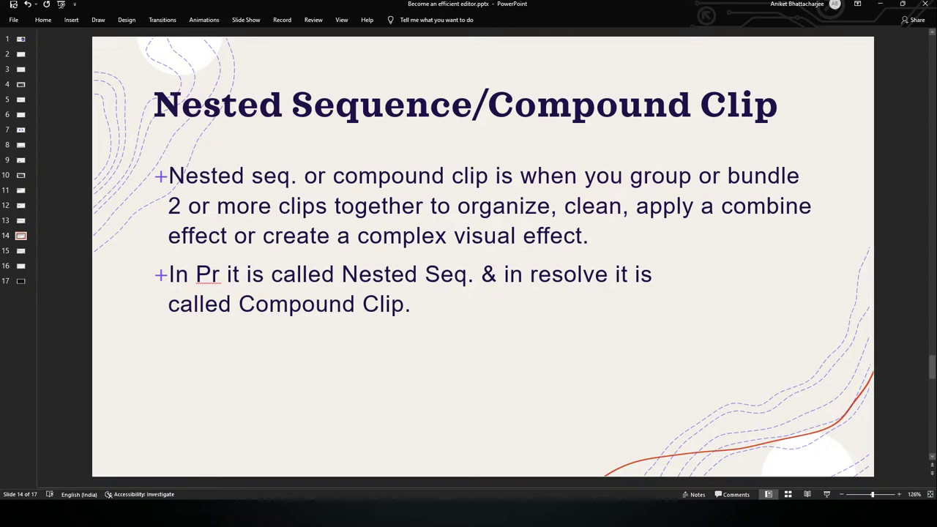
Continue to the 'Software does not makes you an Editor' and closing quote slides, then return to slide 9, Track targeting.
{"action": "key", "text": "Down"}
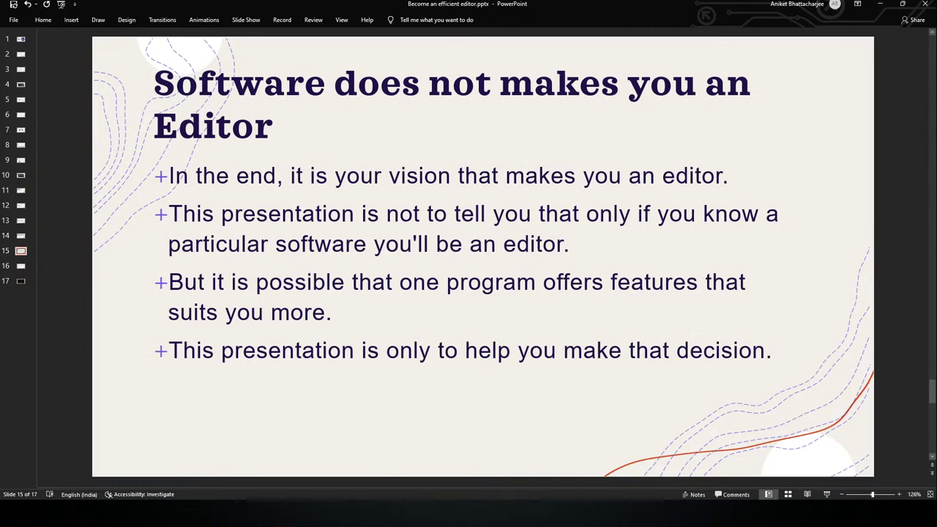
{"action": "key", "text": "Down"}
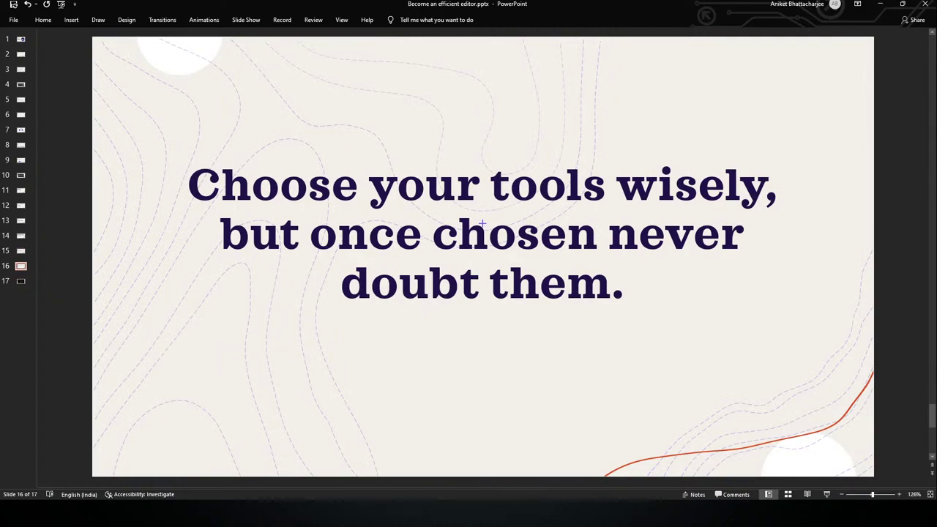
{"action": "key", "text": "Up"}
{"action": "key", "text": "Up"}
{"action": "key", "text": "Up"}
{"action": "key", "text": "Up"}
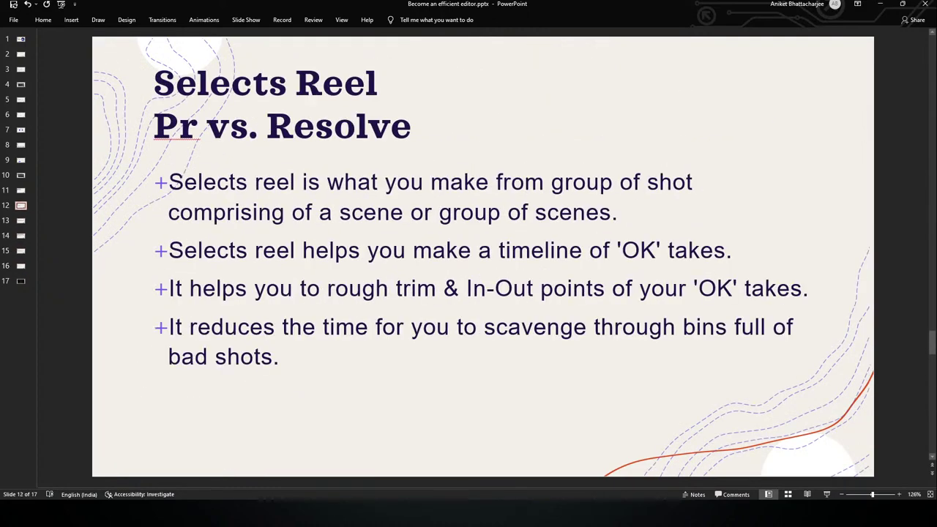
{"action": "key", "text": "Up"}
{"action": "key", "text": "Up"}
{"action": "key", "text": "Up"}
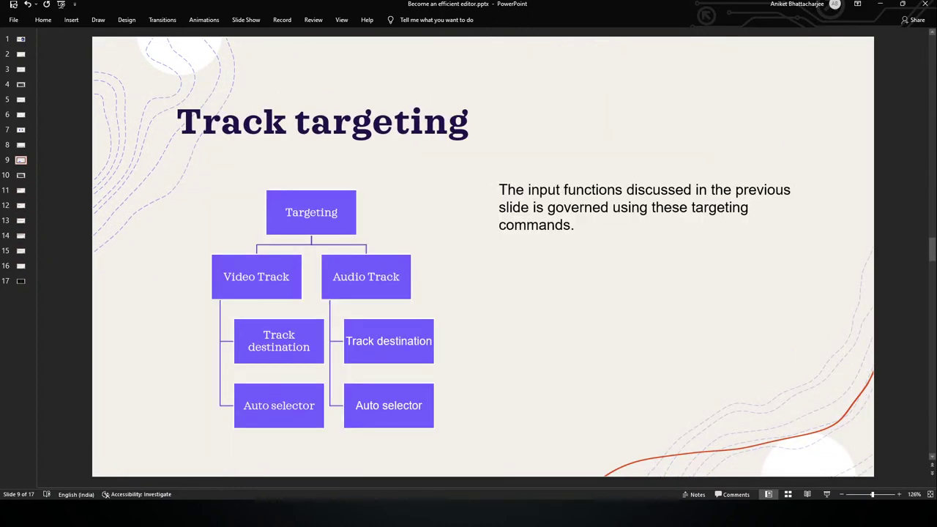